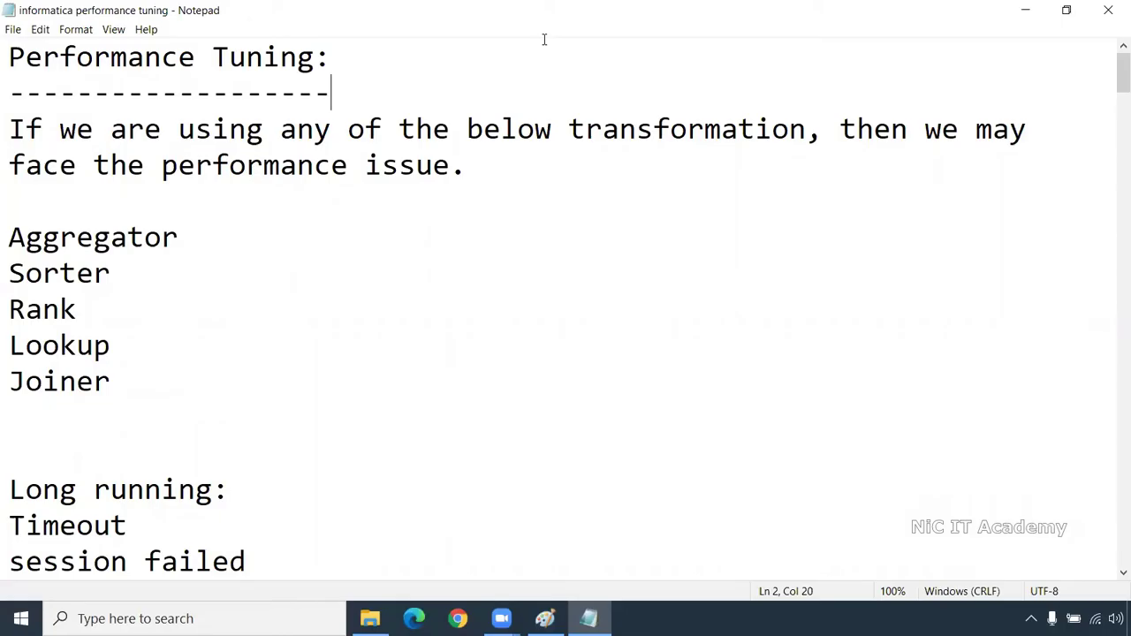
Review the transformation names Aggregator through Joiner in the performance tuning notes
{"action": "key", "text": "super+d"}
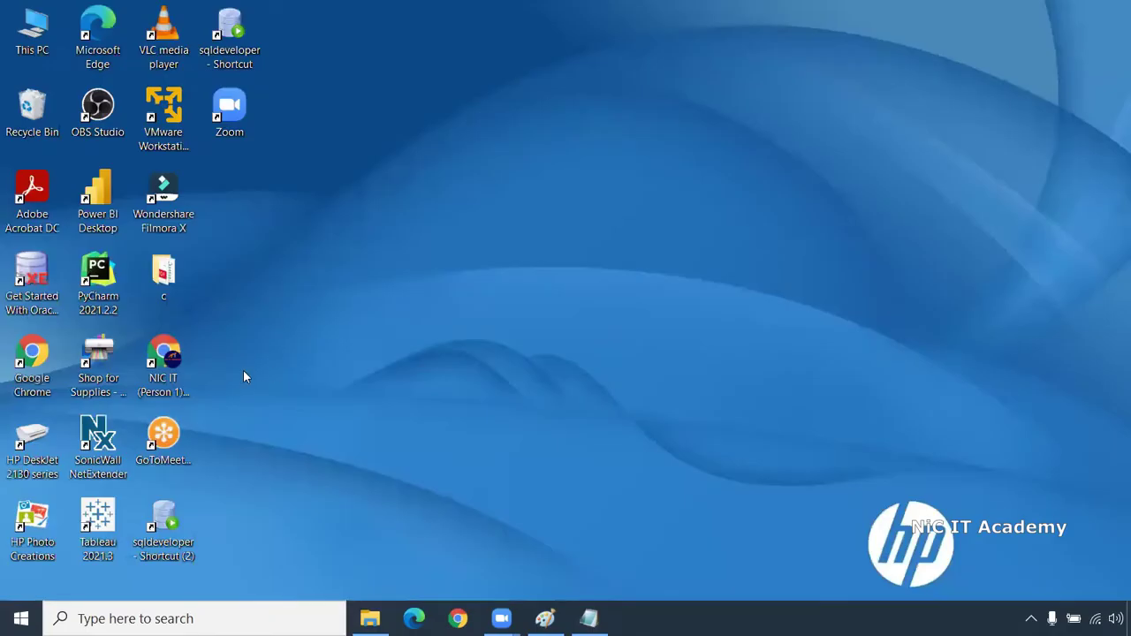
{"action": "key", "text": "super+d"}
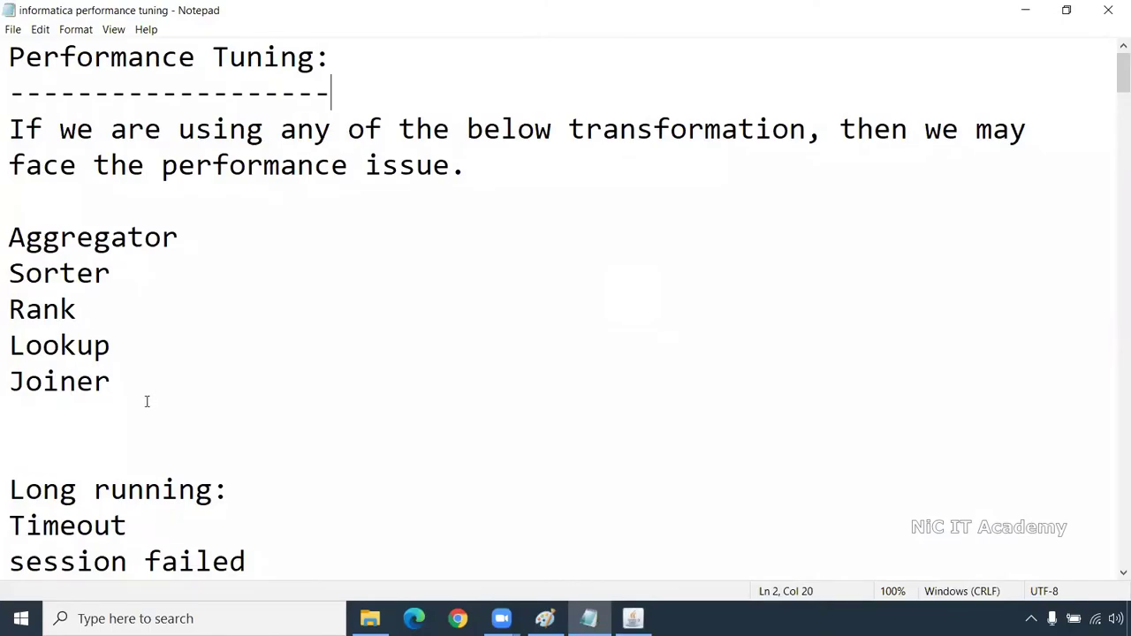
{"action": "left_click_drag", "start_coordinate": [124, 392], "coordinate": [7, 235]}
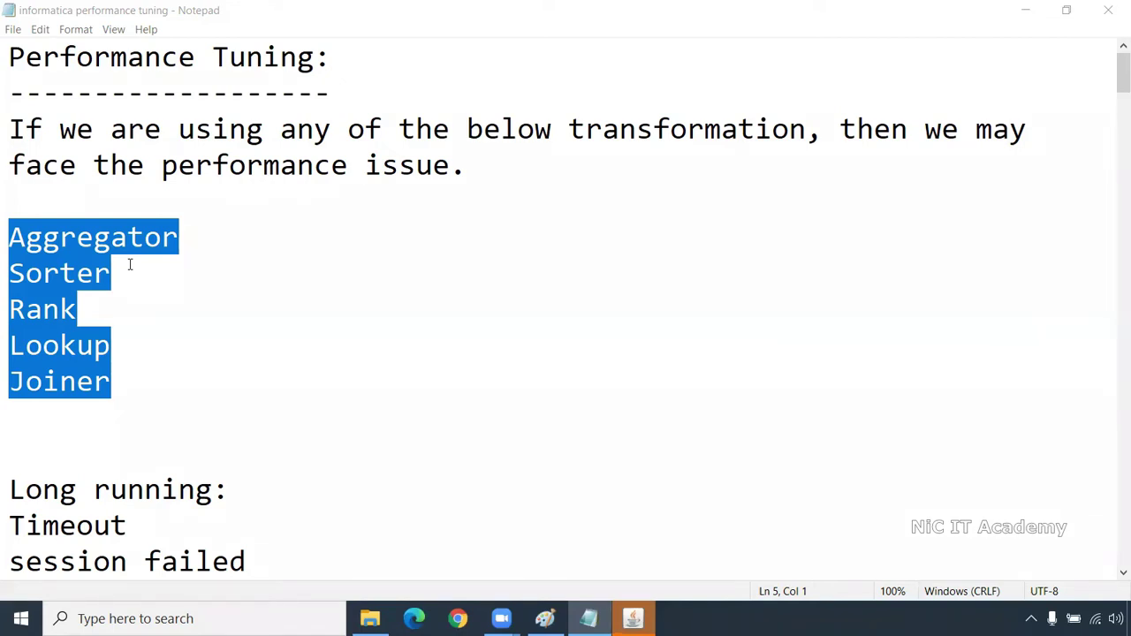
{"action": "double_click", "coordinate": [88, 237]}
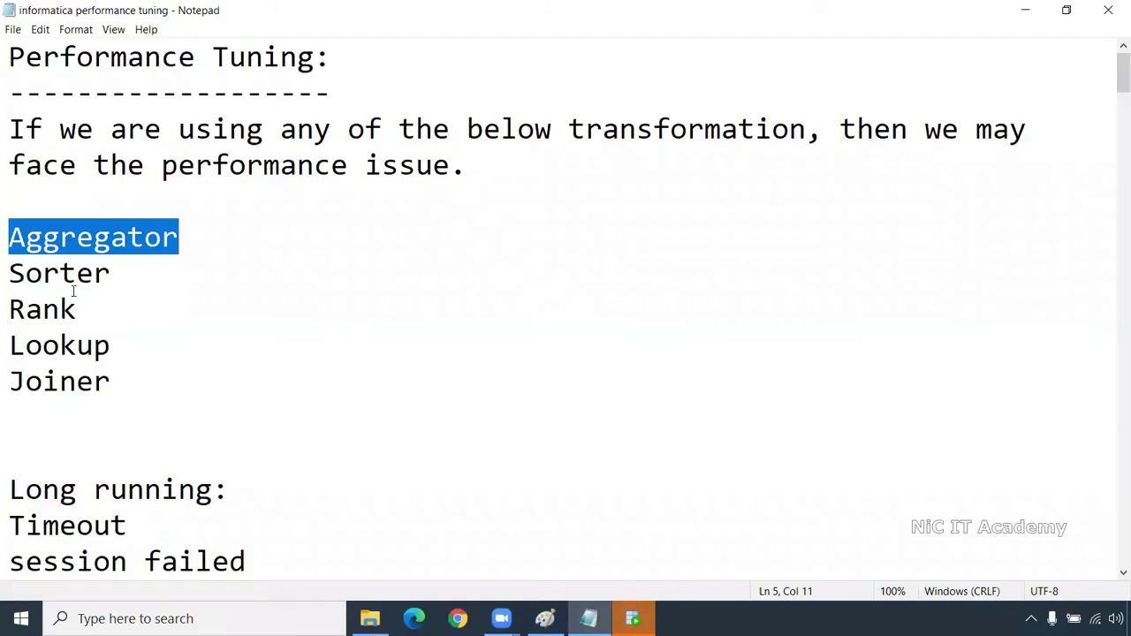
{"action": "double_click", "coordinate": [73, 274]}
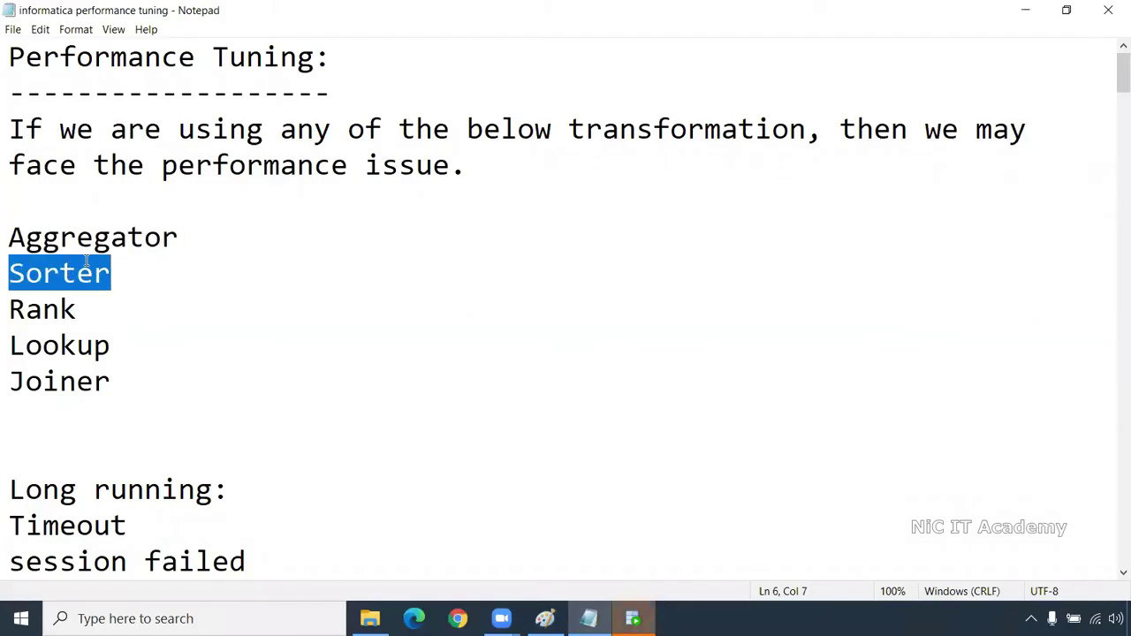
{"action": "double_click", "coordinate": [59, 311]}
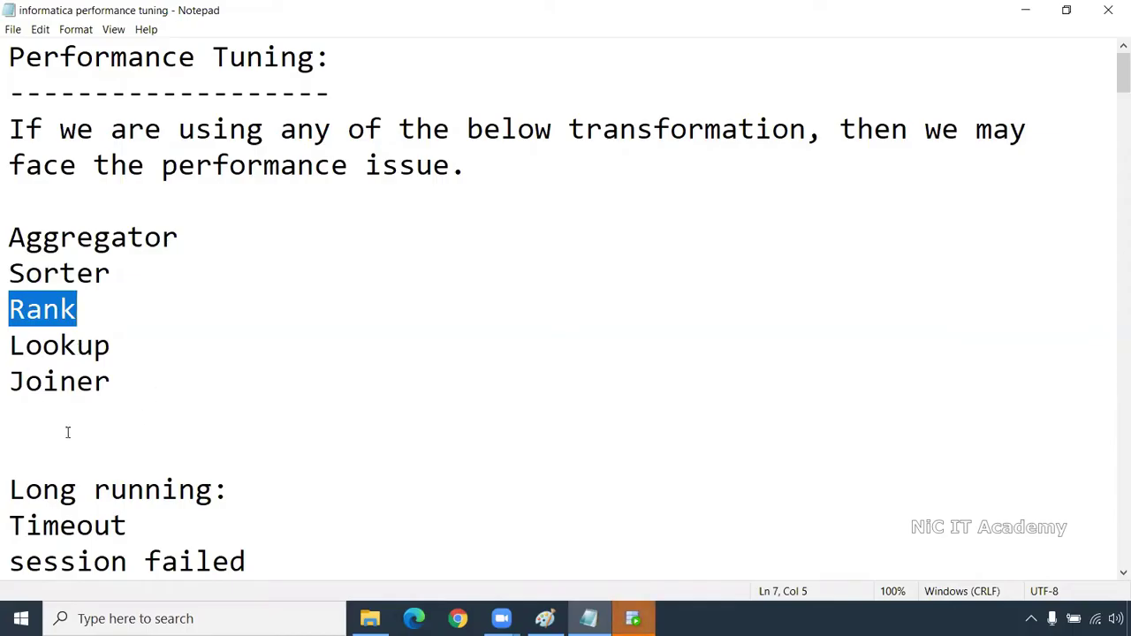
{"action": "left_click_drag", "start_coordinate": [111, 396], "coordinate": [7, 247]}
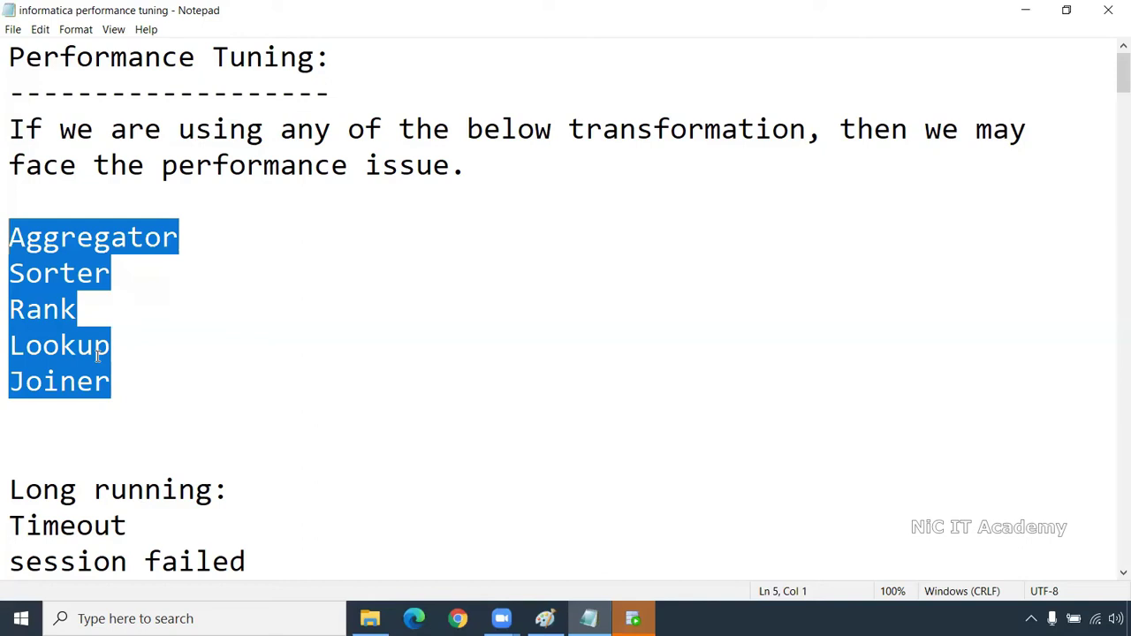
Go over the Long running notes: the Timeout, session failed and CPU consumption lines
{"action": "scroll", "coordinate": [96, 367], "scroll_direction": "down", "scroll_amount": 1}
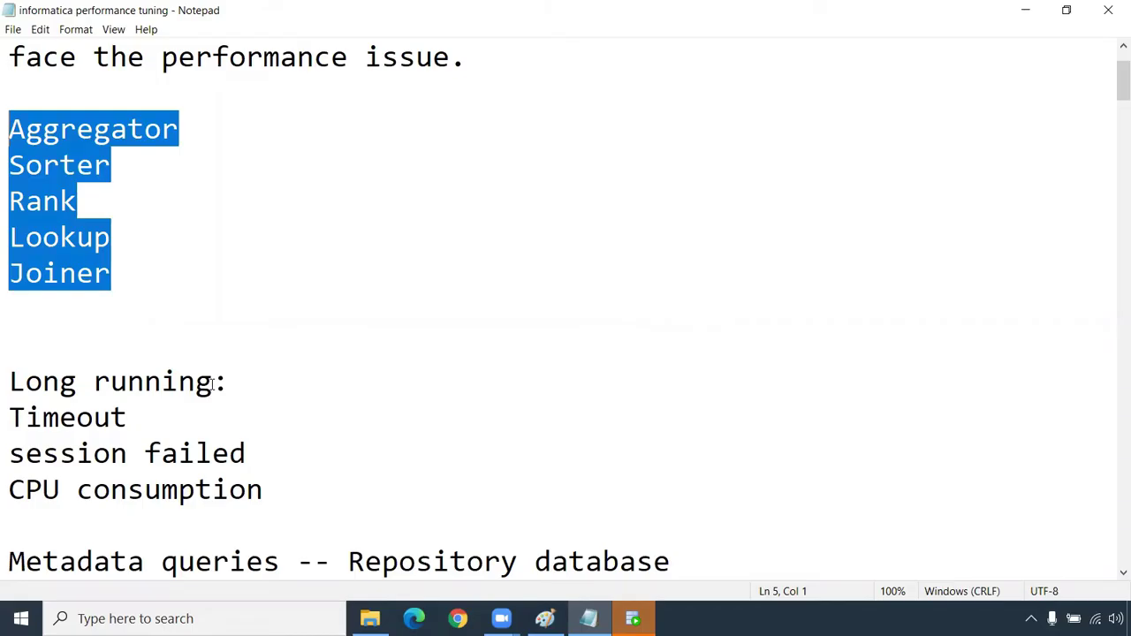
{"action": "left_click_drag", "start_coordinate": [229, 383], "coordinate": [8, 373]}
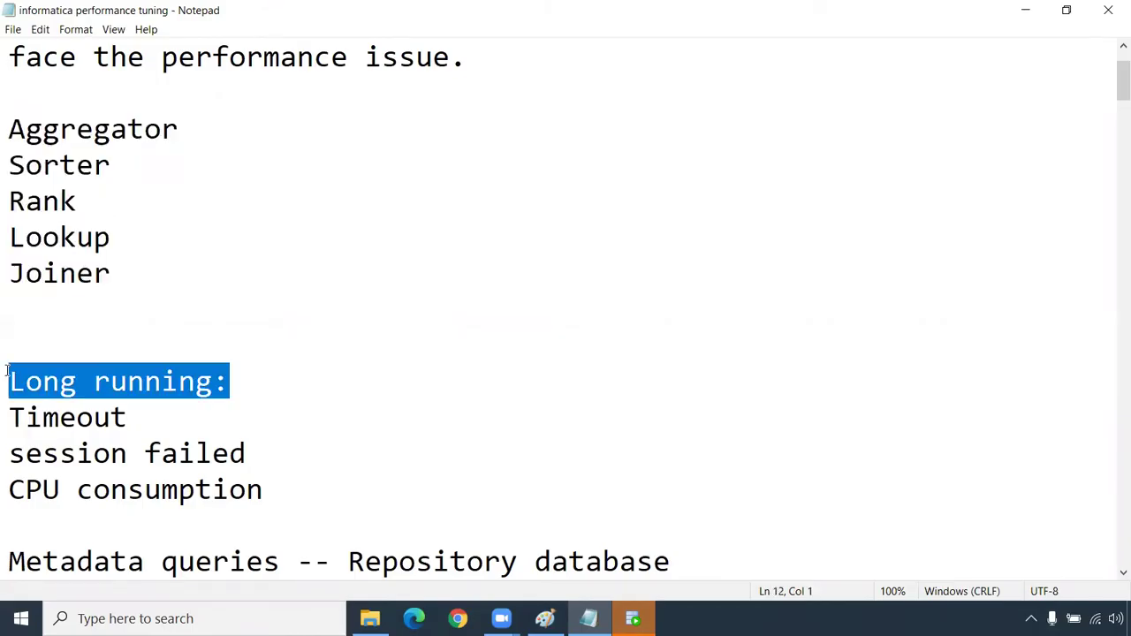
{"action": "left_click_drag", "start_coordinate": [138, 417], "coordinate": [7, 419]}
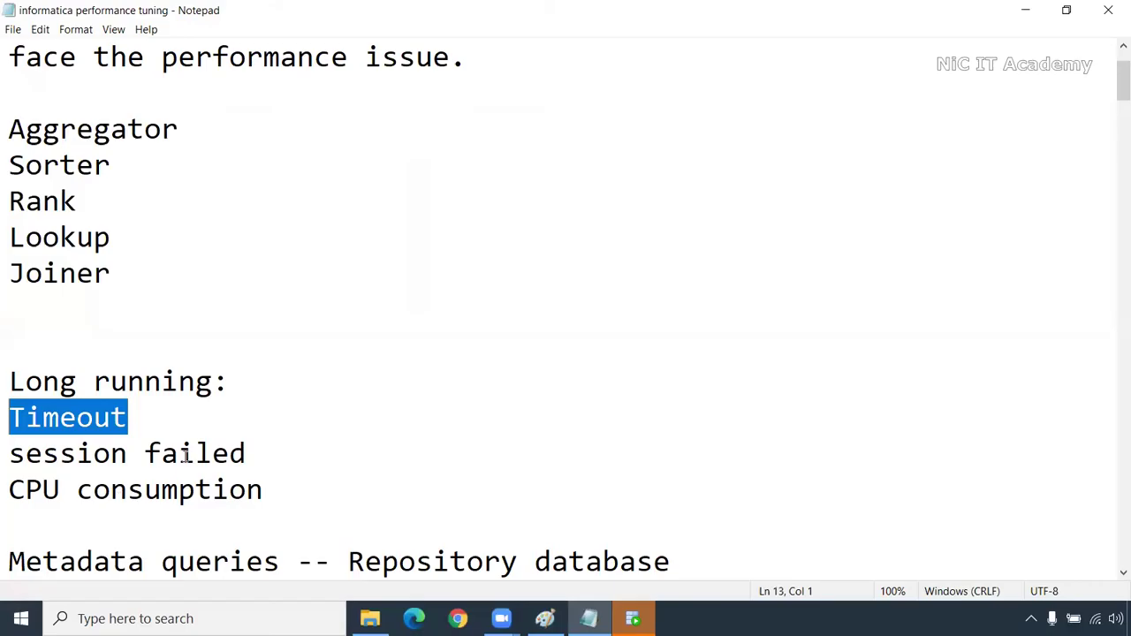
{"action": "left_click_drag", "start_coordinate": [260, 457], "coordinate": [7, 458]}
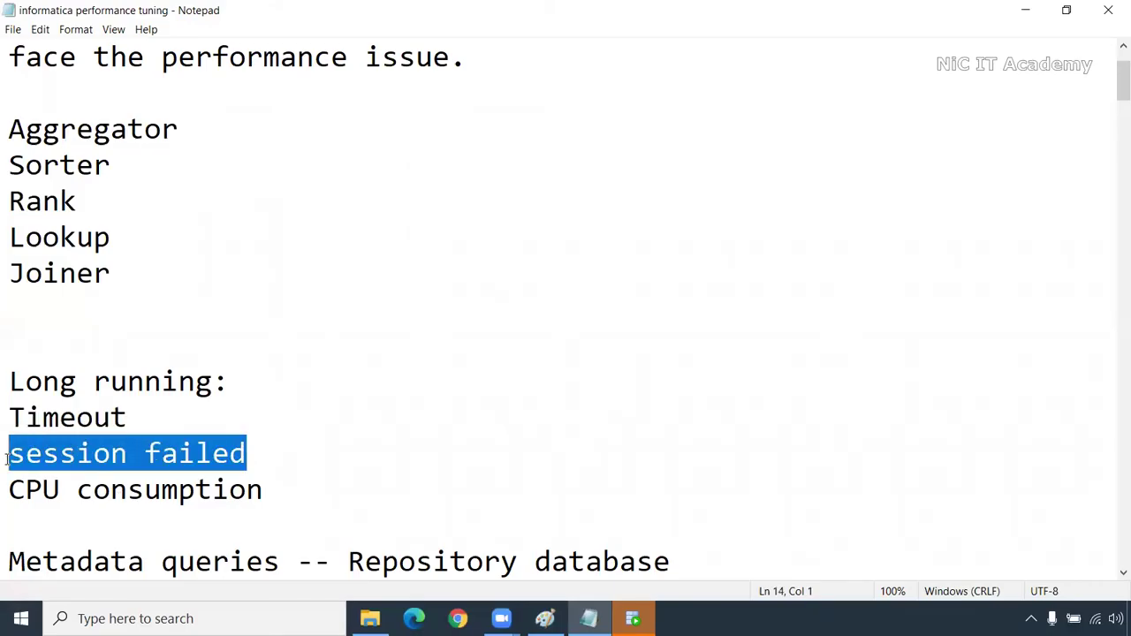
{"action": "left_click_drag", "start_coordinate": [263, 491], "coordinate": [7, 346]}
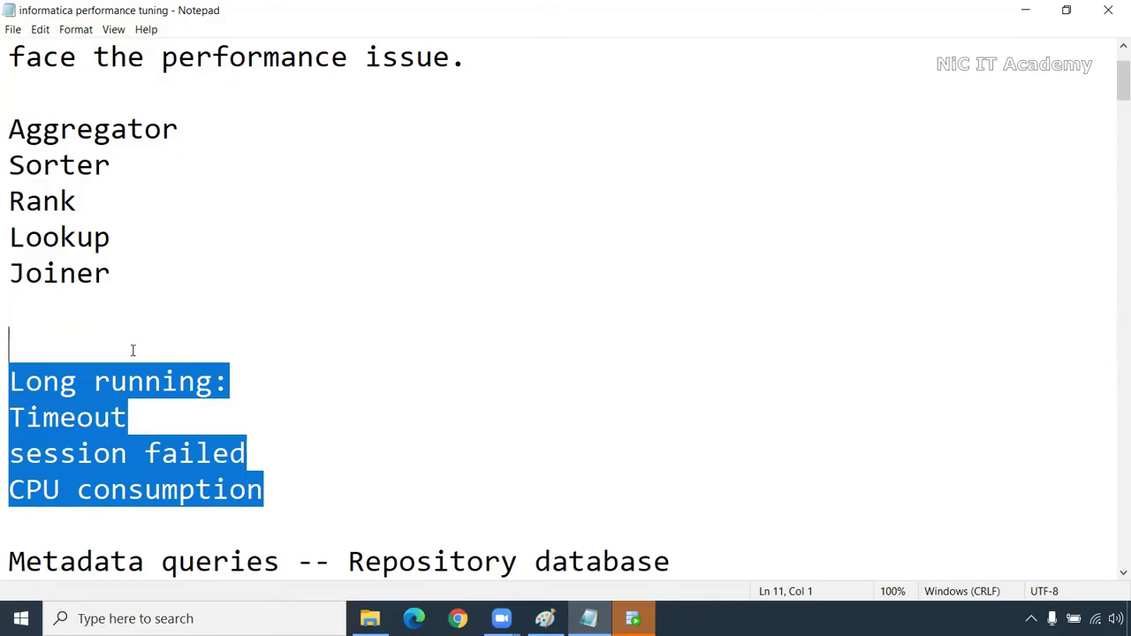
{"action": "left_click", "coordinate": [92, 316]}
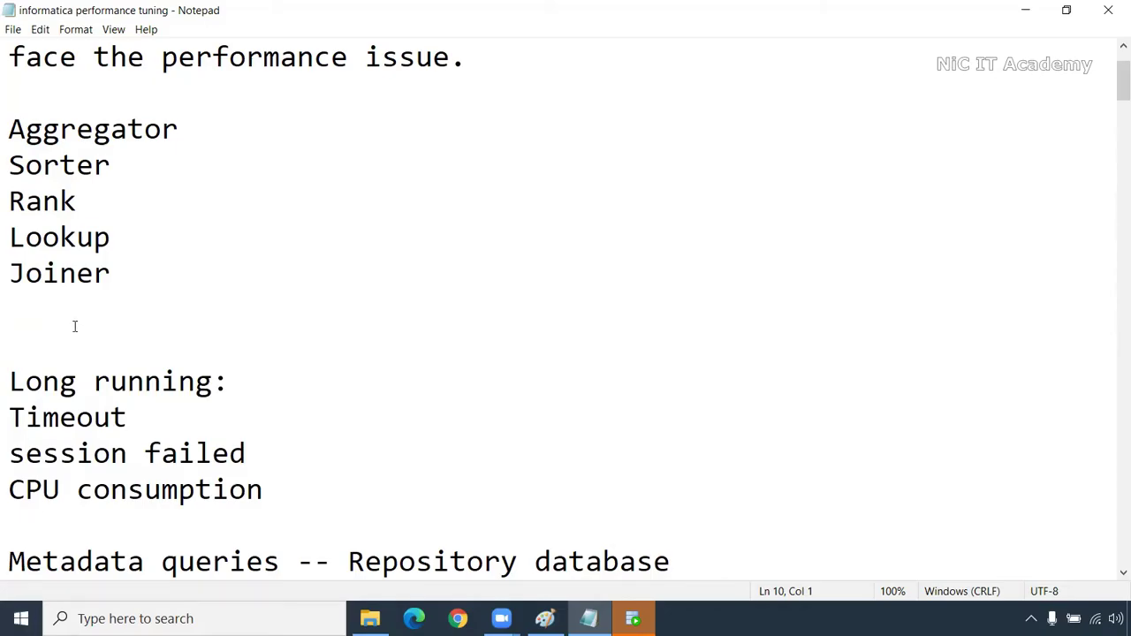
Read the repository query description, then bring Oracle SQL Developer forward
{"action": "scroll", "coordinate": [75, 329], "scroll_direction": "down", "scroll_amount": 3}
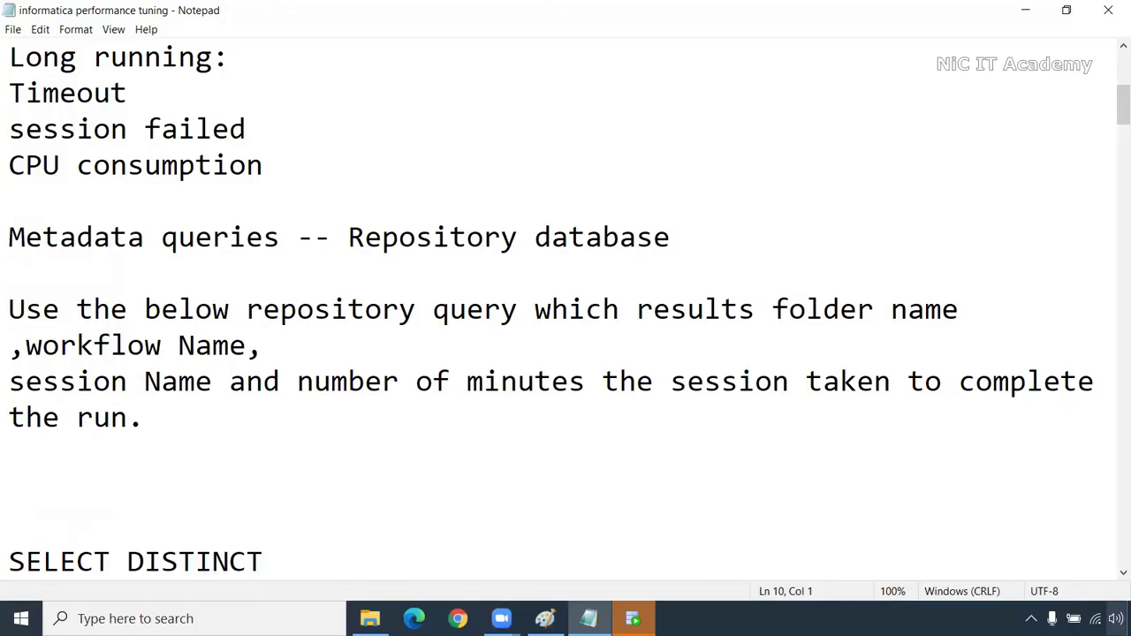
{"action": "left_click_drag", "start_coordinate": [147, 418], "coordinate": [7, 310]}
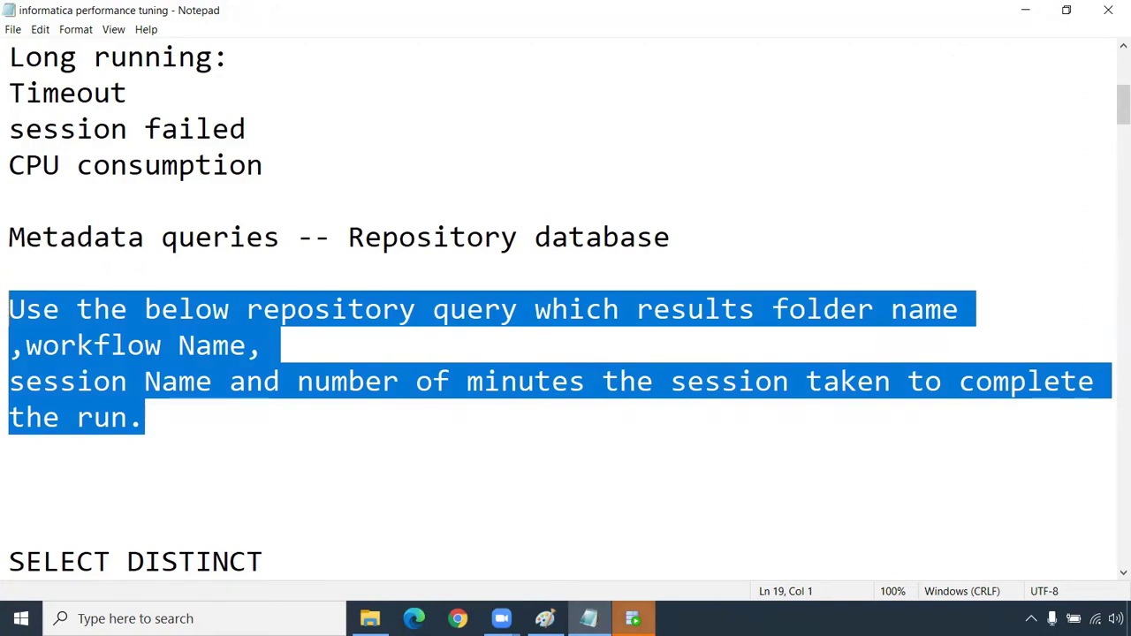
{"action": "left_click", "coordinate": [633, 618]}
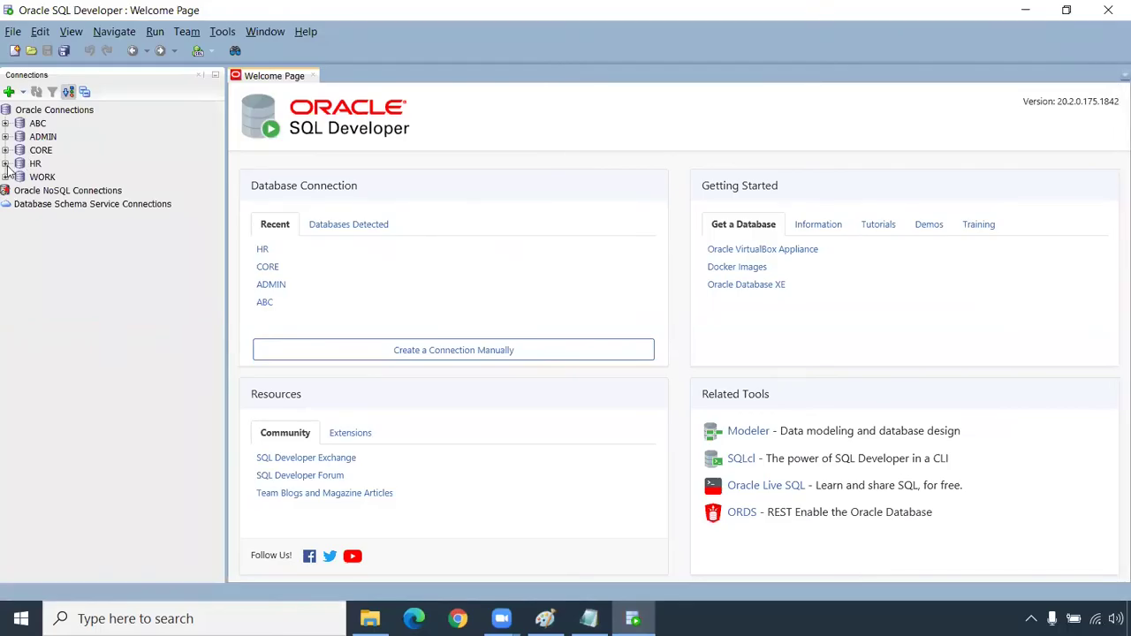
Connect to ADMIN with its password, close the Welcome Page, and return to the Notepad notes
{"action": "left_click", "coordinate": [5, 137]}
{"action": "type", "text": "•••••"}
{"action": "key", "text": "Return"}
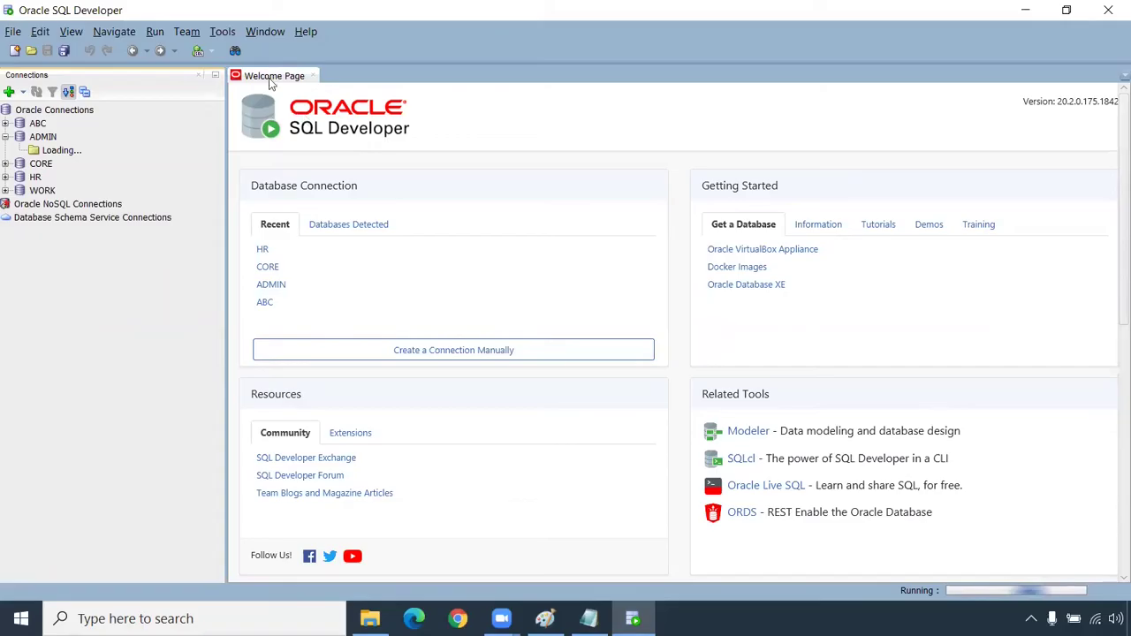
{"action": "left_click", "coordinate": [313, 76]}
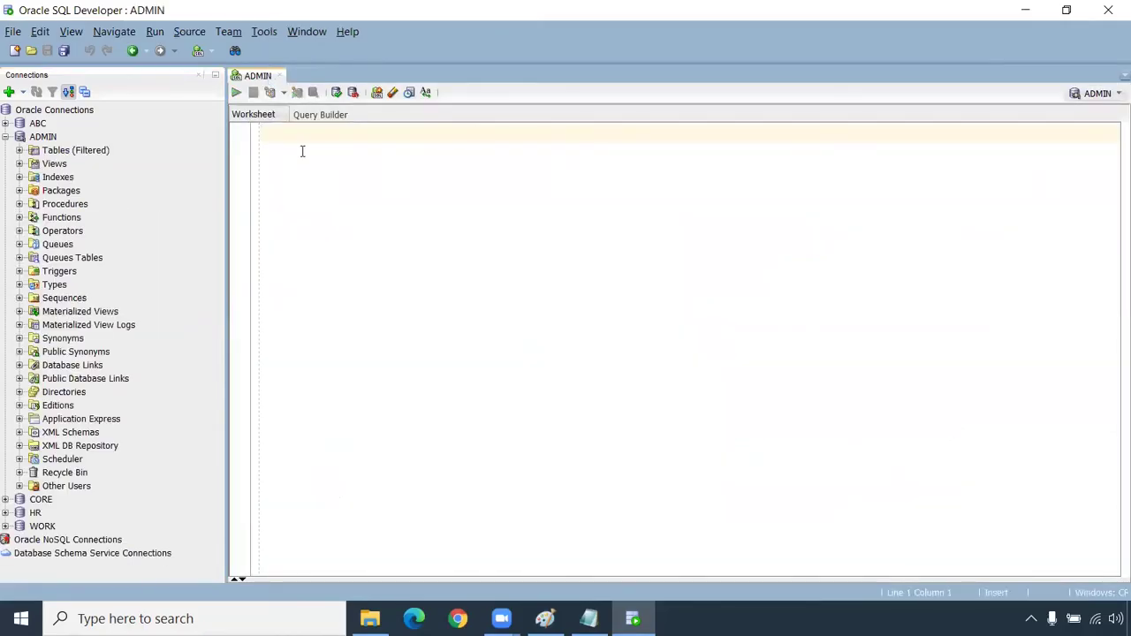
{"action": "left_click", "coordinate": [589, 618]}
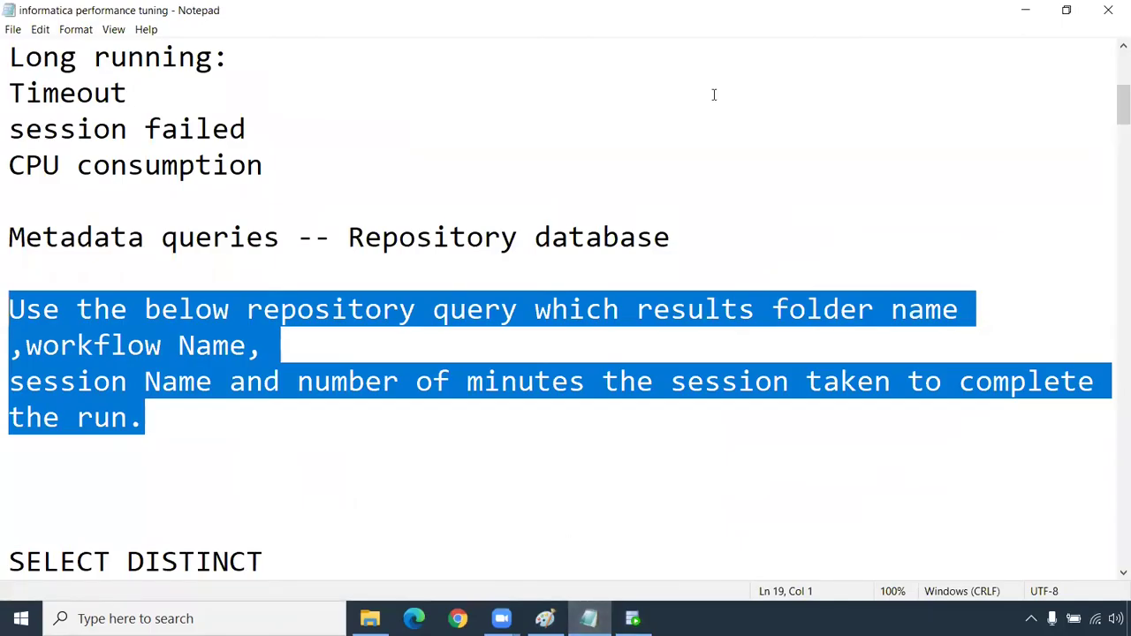
Select the table name OPB_SUBJECT in the query's FROM clause and return to the ADMIN worksheet
{"action": "scroll", "coordinate": [421, 408], "scroll_direction": "down", "scroll_amount": 5}
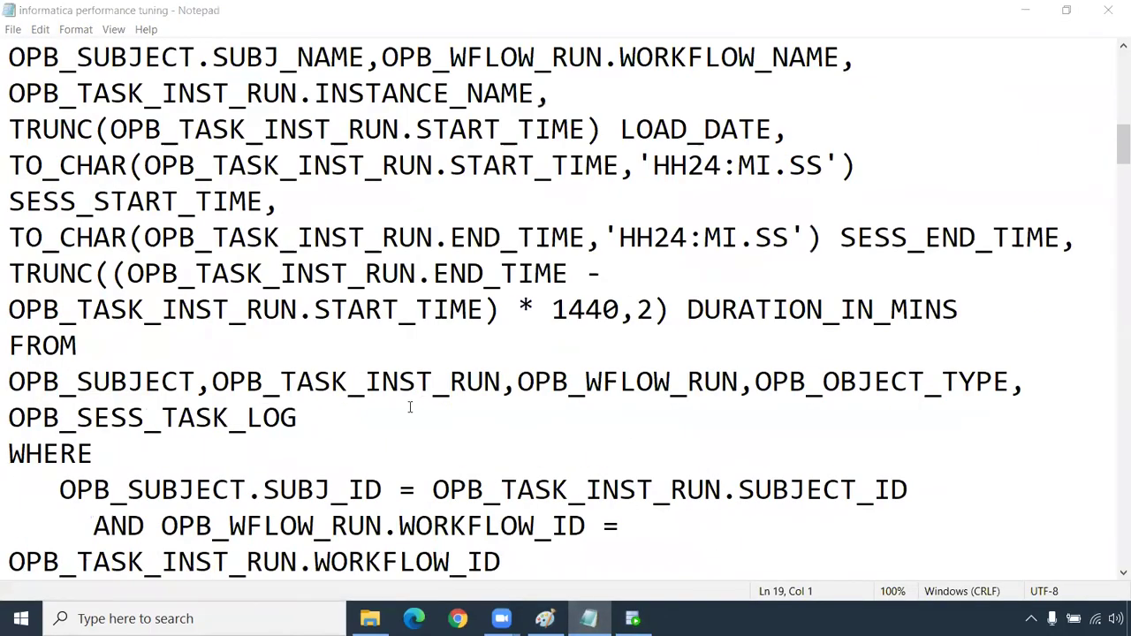
{"action": "scroll", "coordinate": [409, 406], "scroll_direction": "down", "scroll_amount": 2}
{"action": "scroll", "coordinate": [474, 363], "scroll_direction": "down", "scroll_amount": 4}
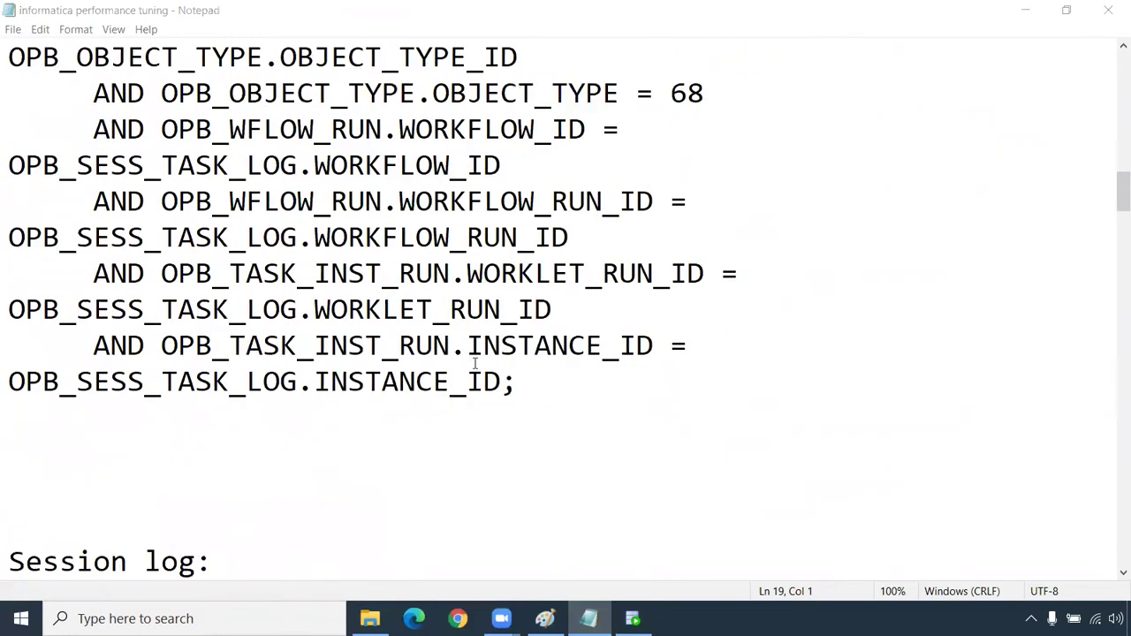
{"action": "scroll", "coordinate": [460, 429], "scroll_direction": "up", "scroll_amount": 5}
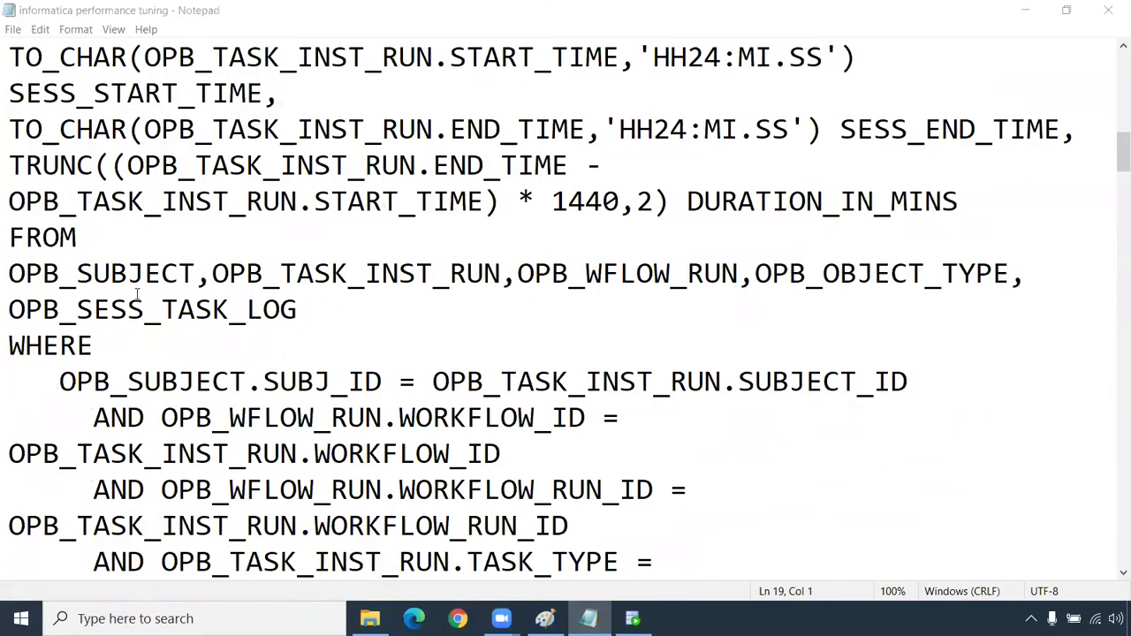
{"action": "left_click_drag", "start_coordinate": [11, 274], "coordinate": [195, 273]}
{"action": "key", "text": "ctrl+c"}
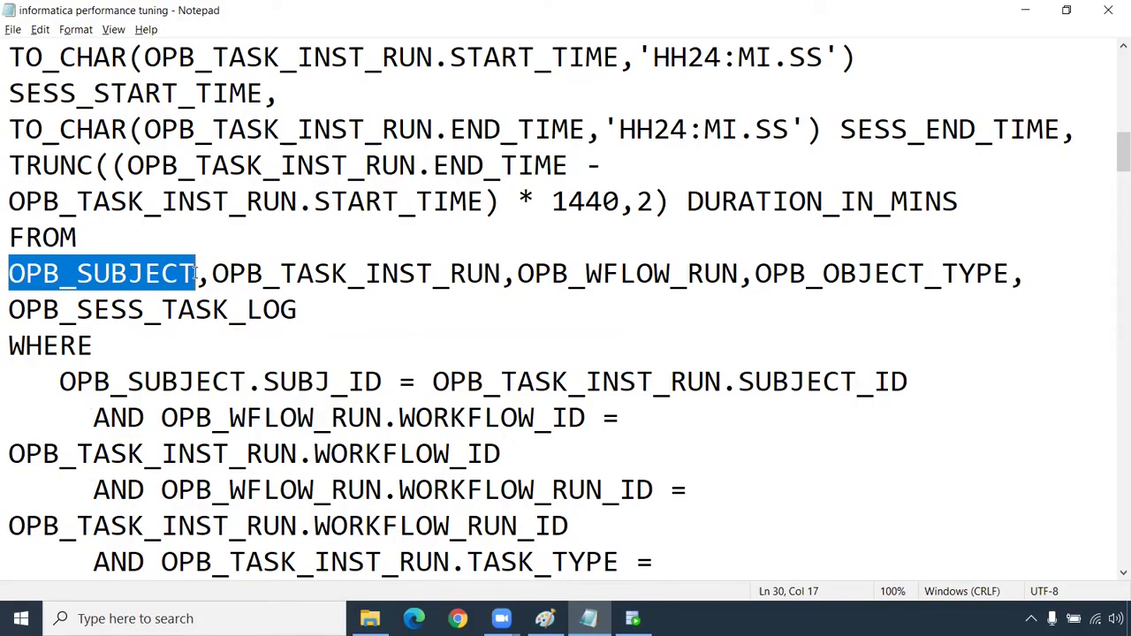
{"action": "key", "text": "alt+Tab"}
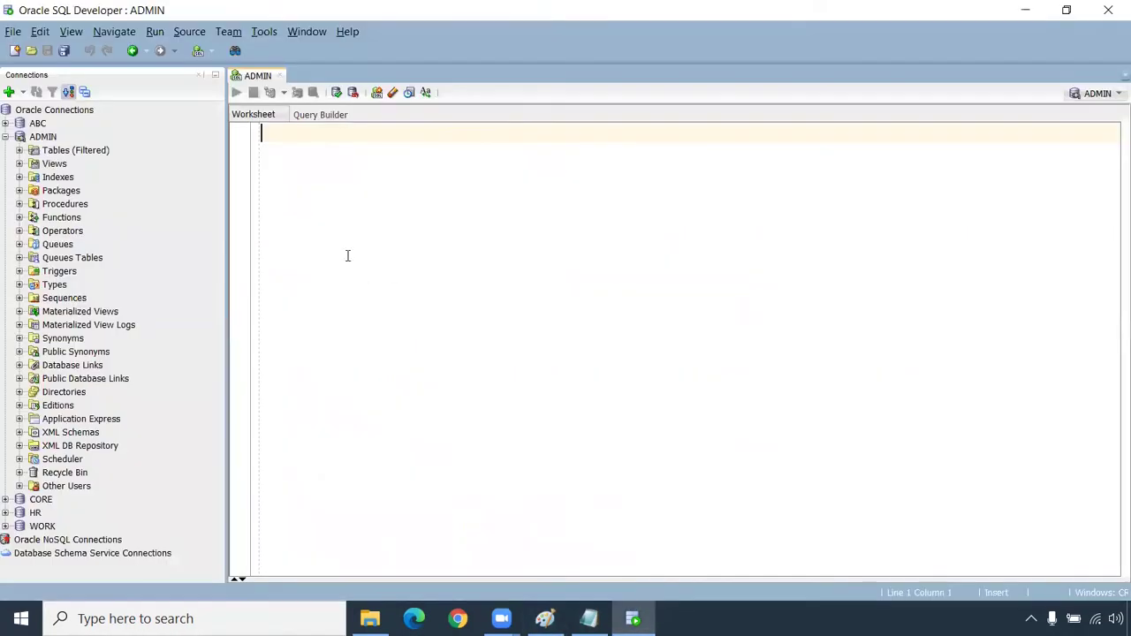
Run select * from OPB_SUBJECT; in the ADMIN worksheet
{"action": "type", "text": "select "}
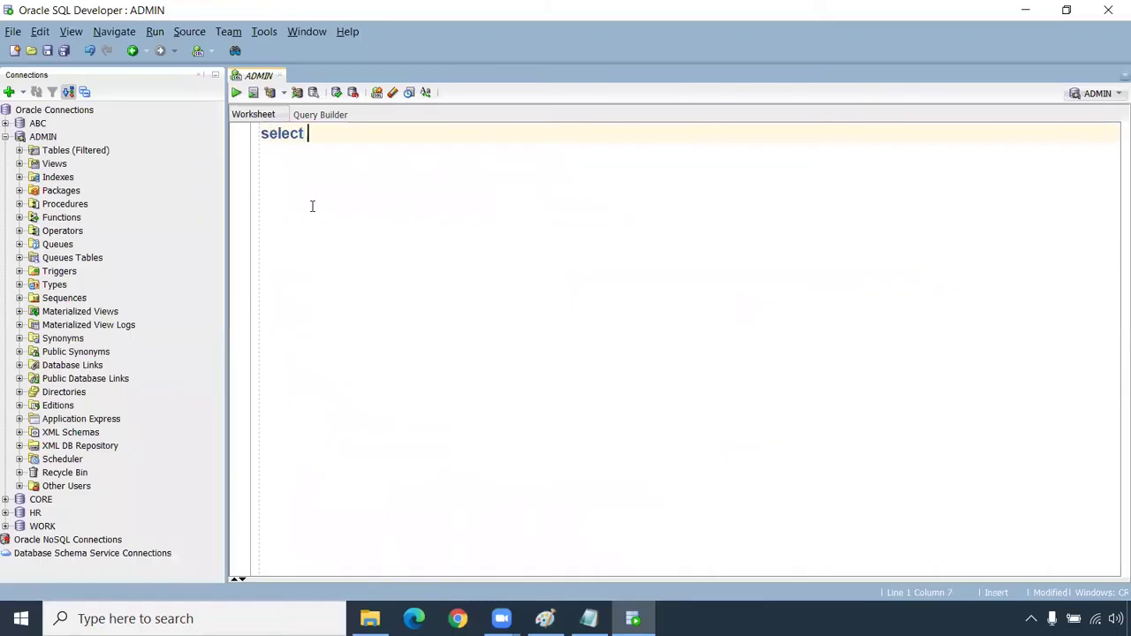
{"action": "type", "text": "* from"}
{"action": "key", "text": "ctrl+v"}
{"action": "type", "text": ";"}
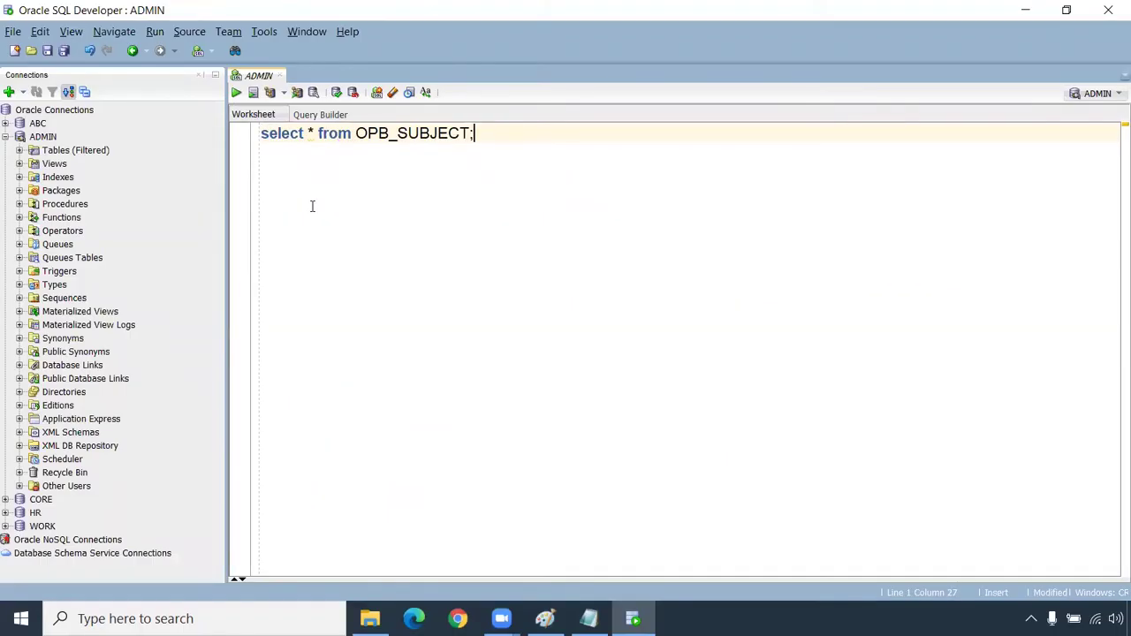
{"action": "key", "text": "ctrl+Return"}
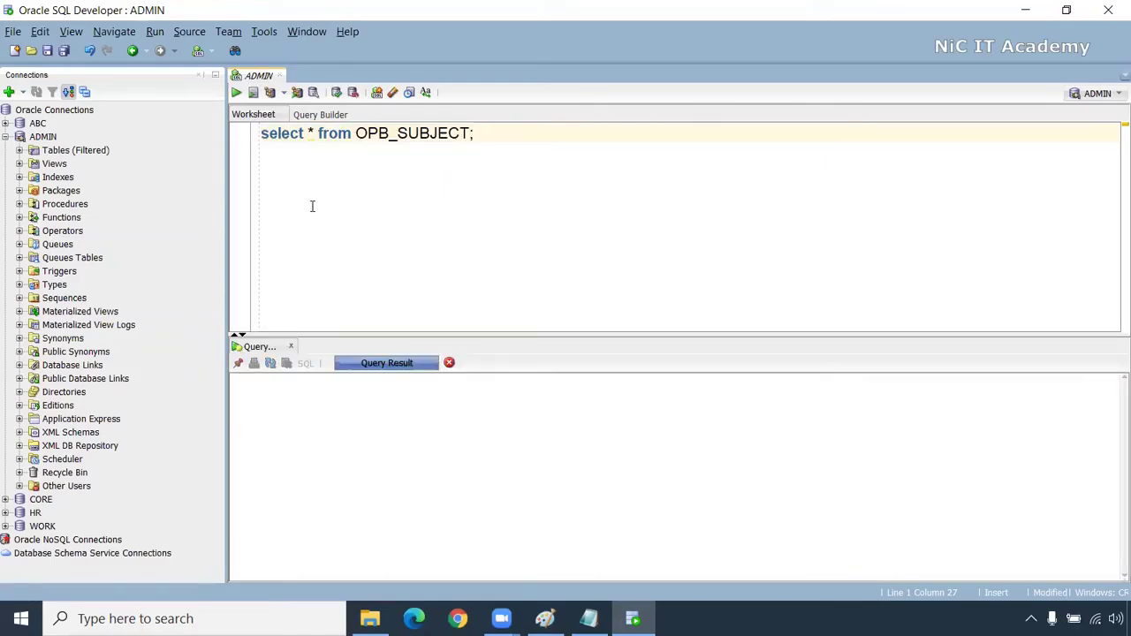
Review the eight rows' SUBJ_NAME and CREATION_TIME values, add a new line, and return to Notepad
{"action": "left_click_drag", "start_coordinate": [318, 342], "coordinate": [321, 446]}
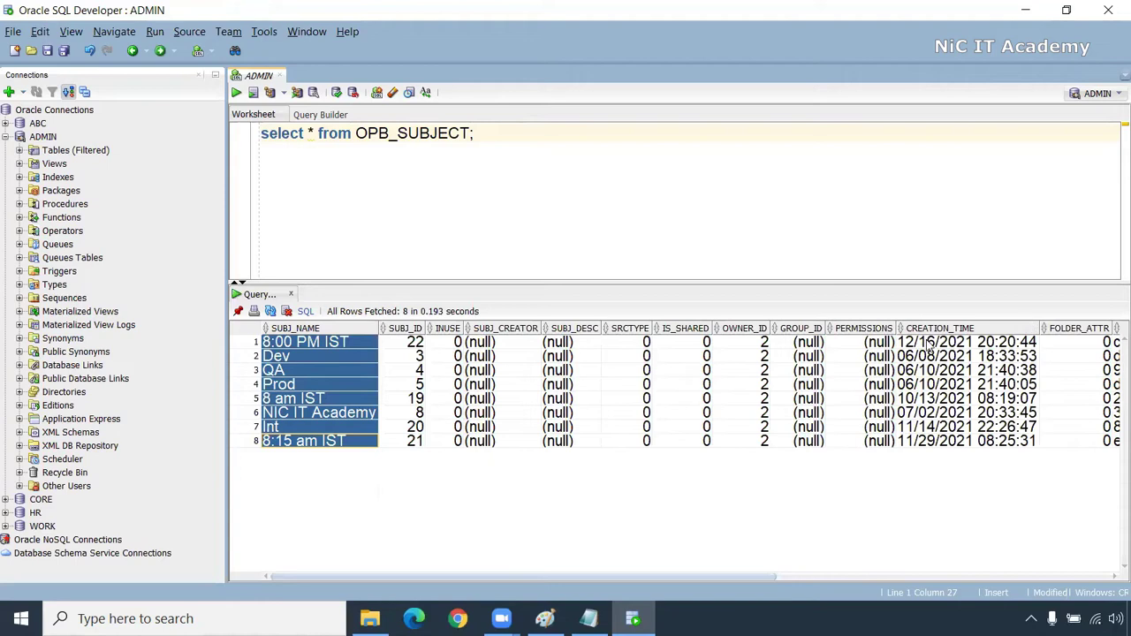
{"action": "left_click_drag", "start_coordinate": [923, 343], "coordinate": [942, 457]}
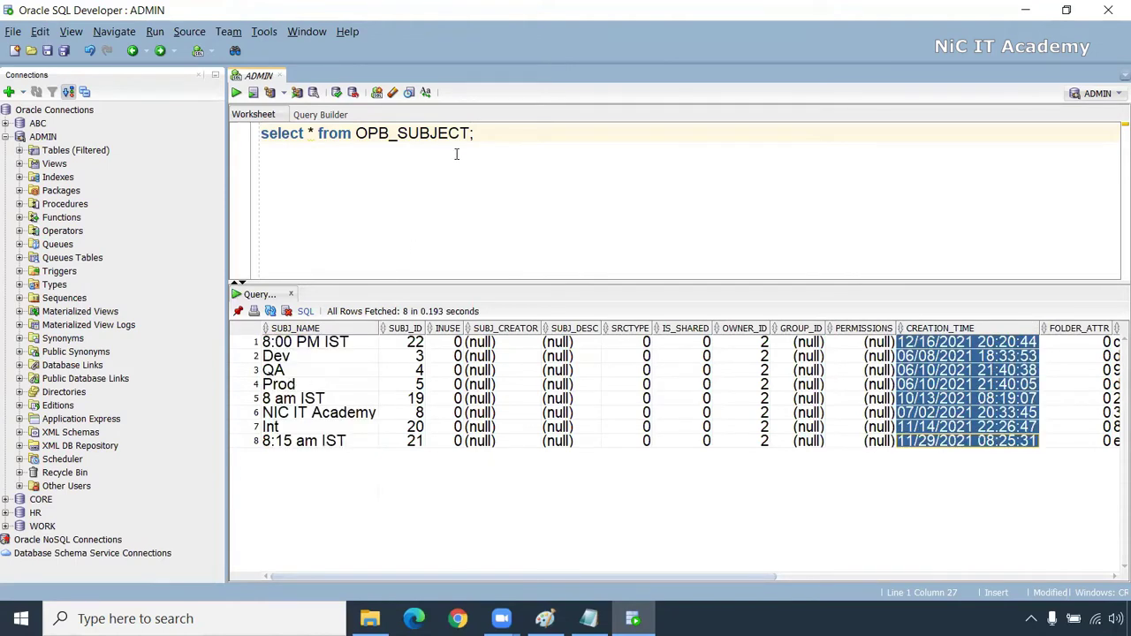
{"action": "left_click", "coordinate": [481, 133]}
{"action": "key", "text": "Return"}
{"action": "key", "text": "Return"}
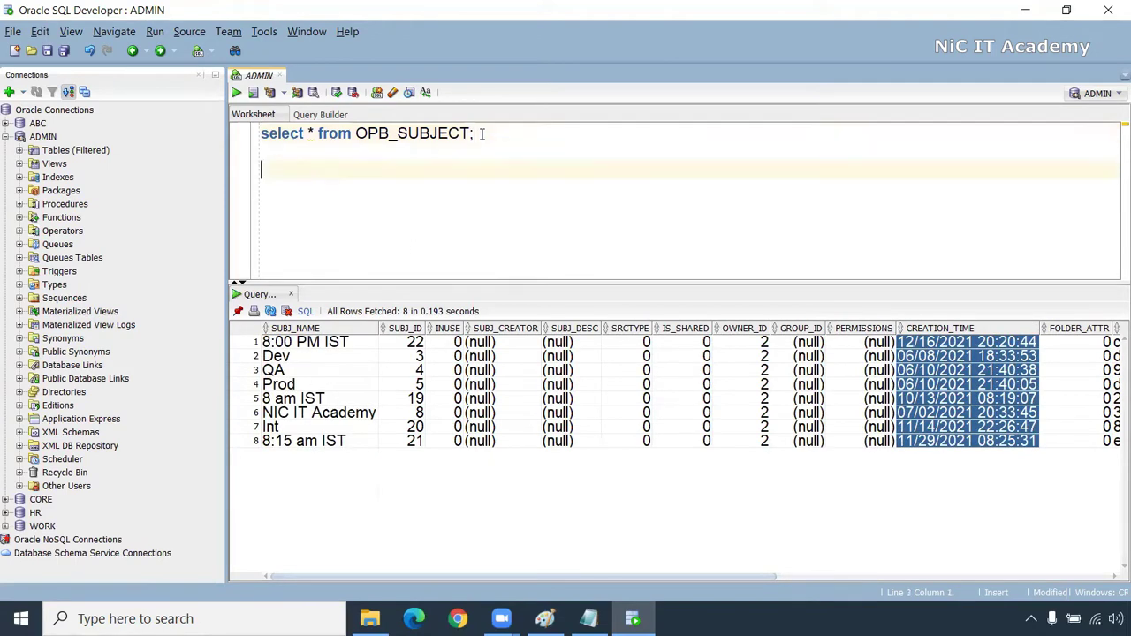
{"action": "key", "text": "alt+Tab"}
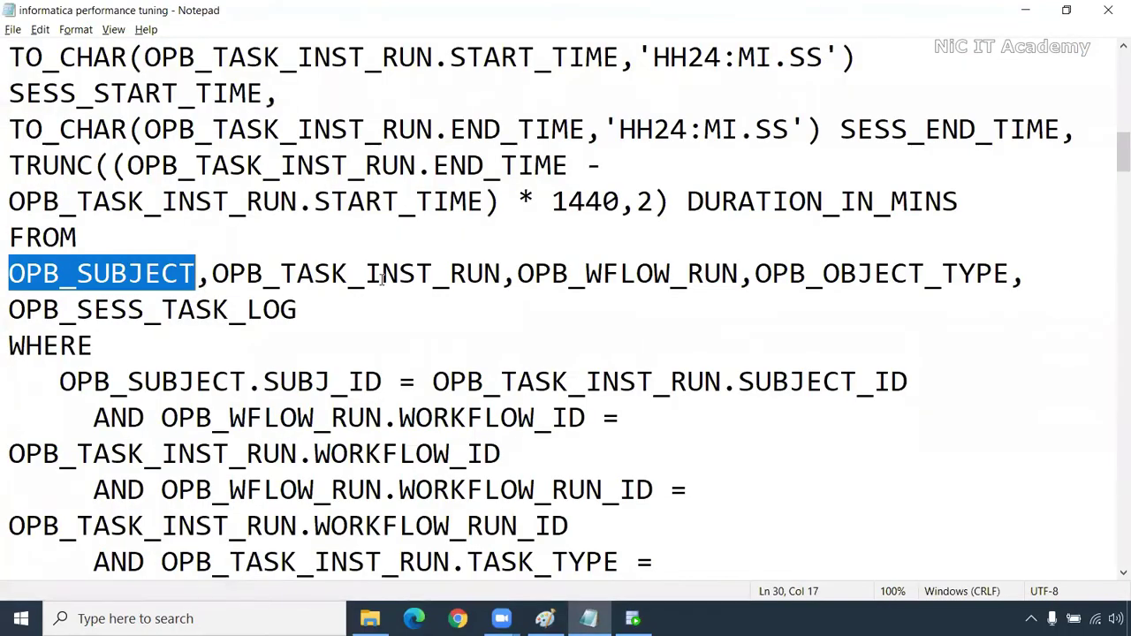
Mark OPB_TASK_INST_RUN and OPB_WFLOW_RUN in the notes, then type select * from OPB_WFLOW_RUN; in the worksheet
{"action": "left_click", "coordinate": [213, 274]}
{"action": "left_click_drag", "start_coordinate": [213, 274], "coordinate": [500, 274]}
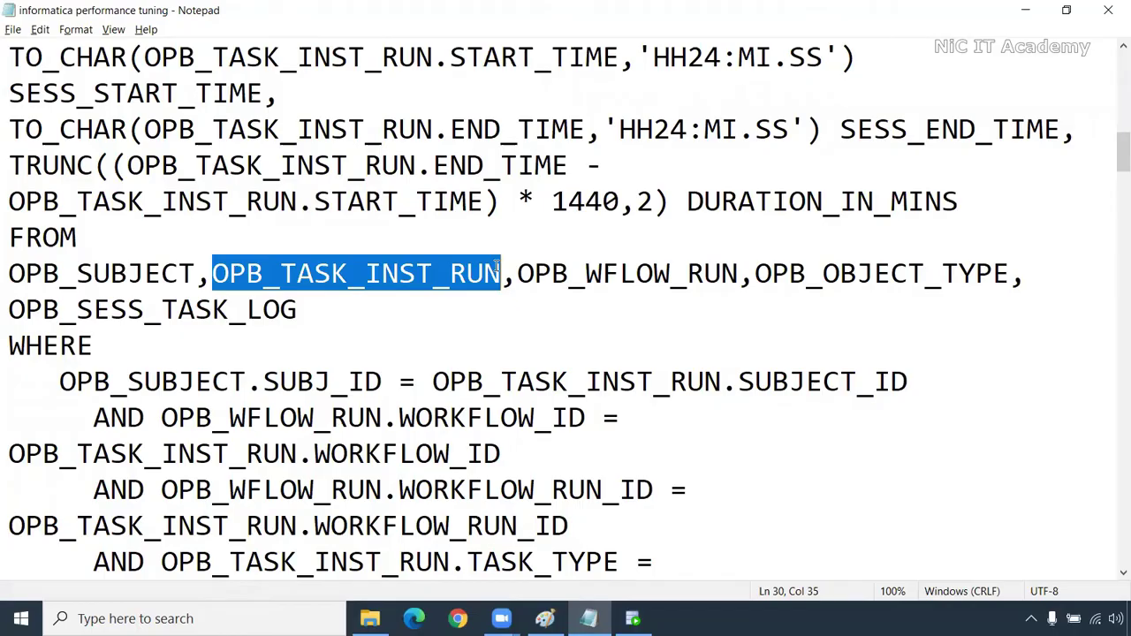
{"action": "left_click_drag", "start_coordinate": [739, 274], "coordinate": [520, 275]}
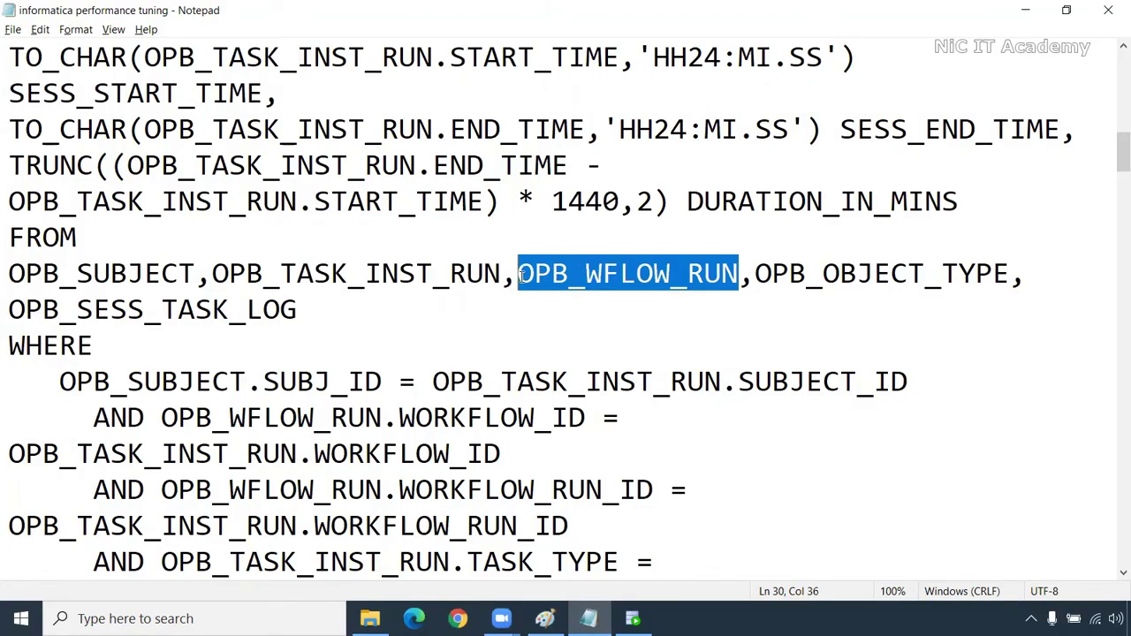
{"action": "key", "text": "alt+Tab"}
{"action": "key", "text": "alt+Tab"}
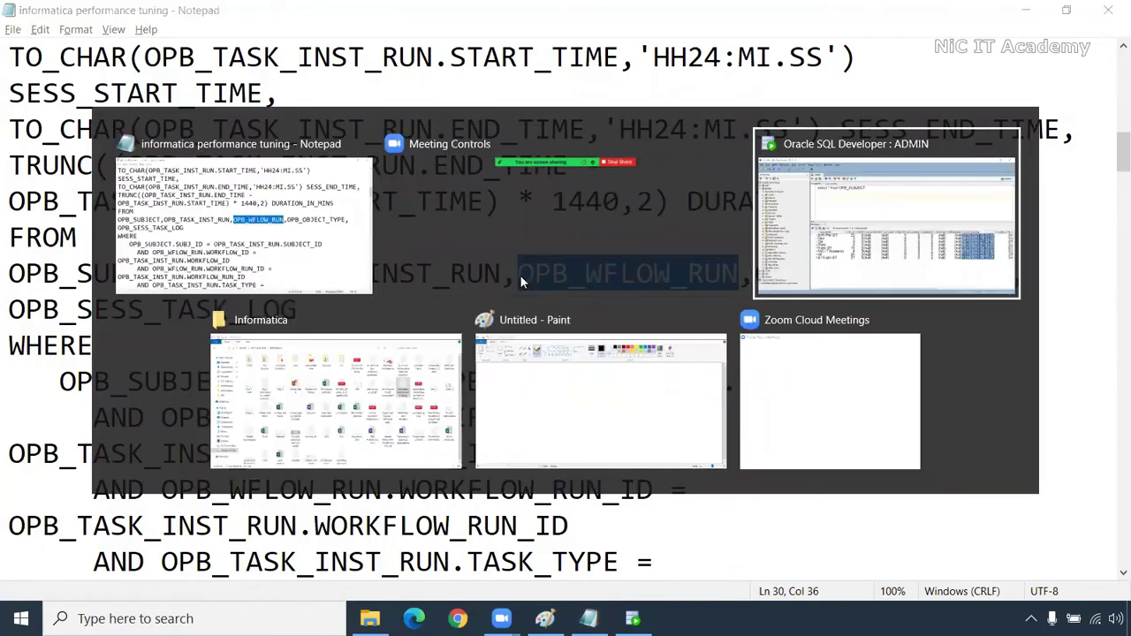
{"action": "type", "text": "selec"}
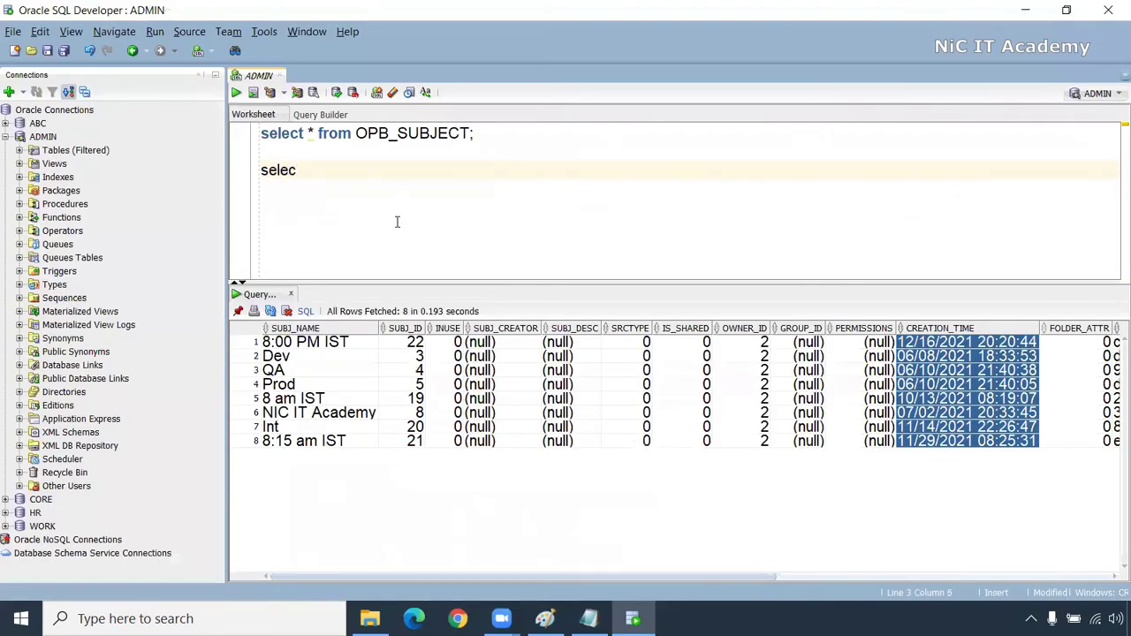
{"action": "type", "text": "t * from "}
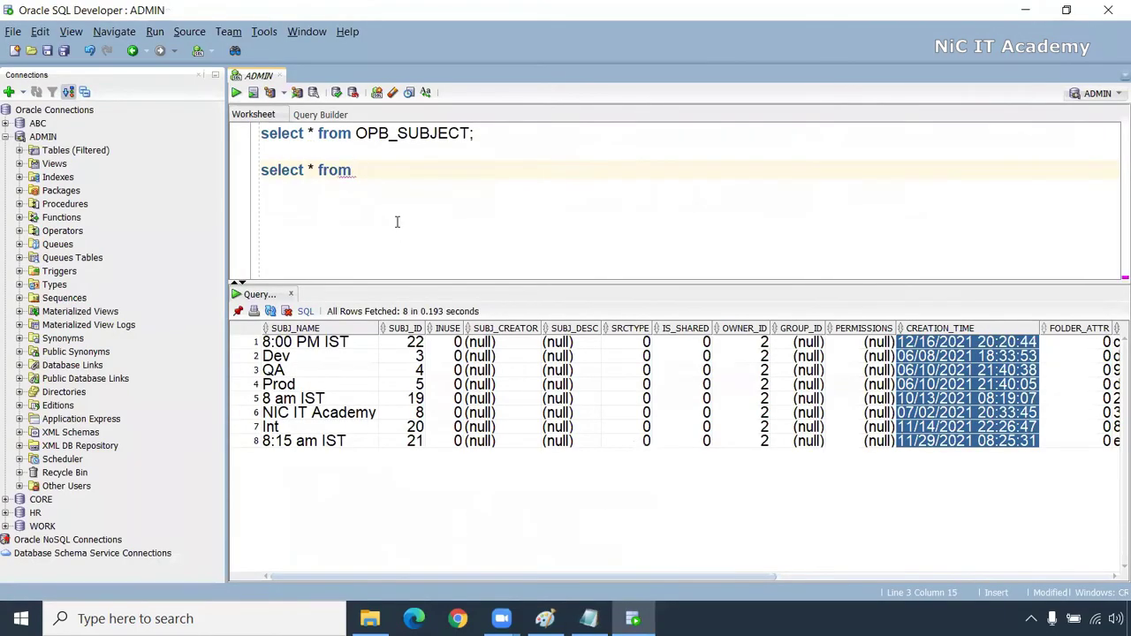
{"action": "type", "text": "OPB_WFLOW_RUN;"}
Run the OPB_WFLOW_RUN query and review its workflow IDs, names, start times and log file paths
{"action": "key", "text": "ctrl+Return"}
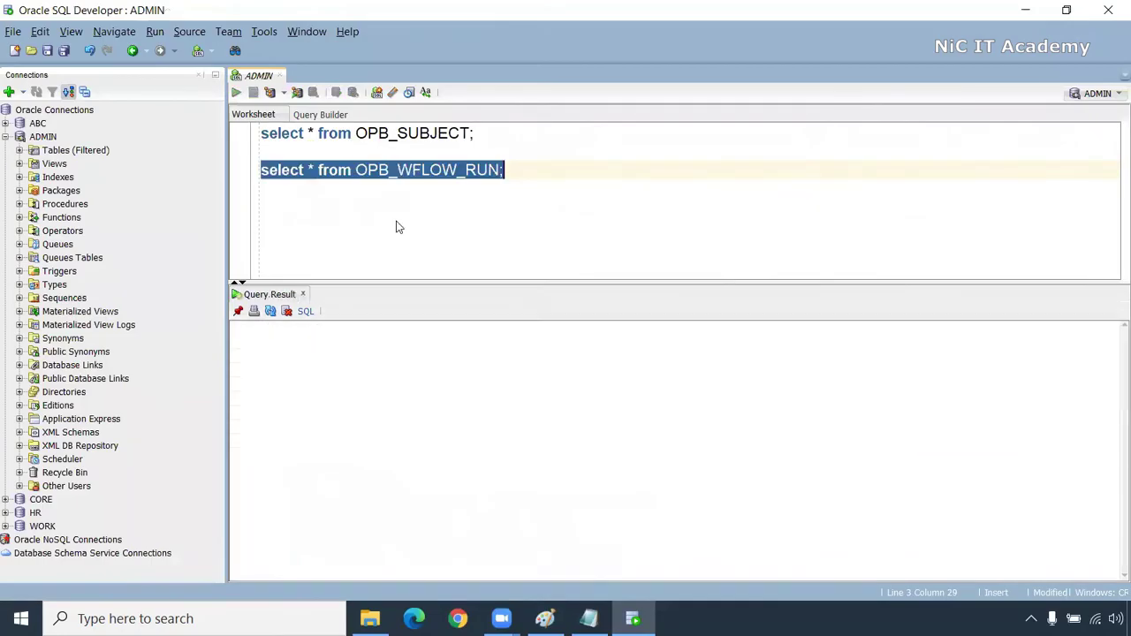
{"action": "left_click_drag", "start_coordinate": [315, 343], "coordinate": [318, 513]}
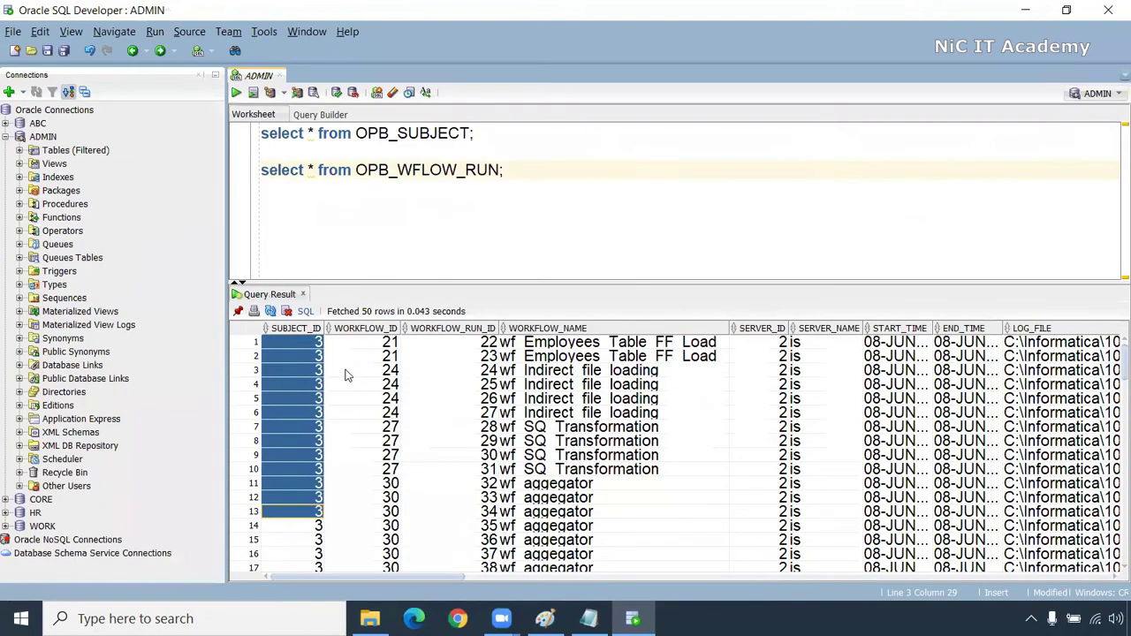
{"action": "left_click_drag", "start_coordinate": [382, 343], "coordinate": [361, 512]}
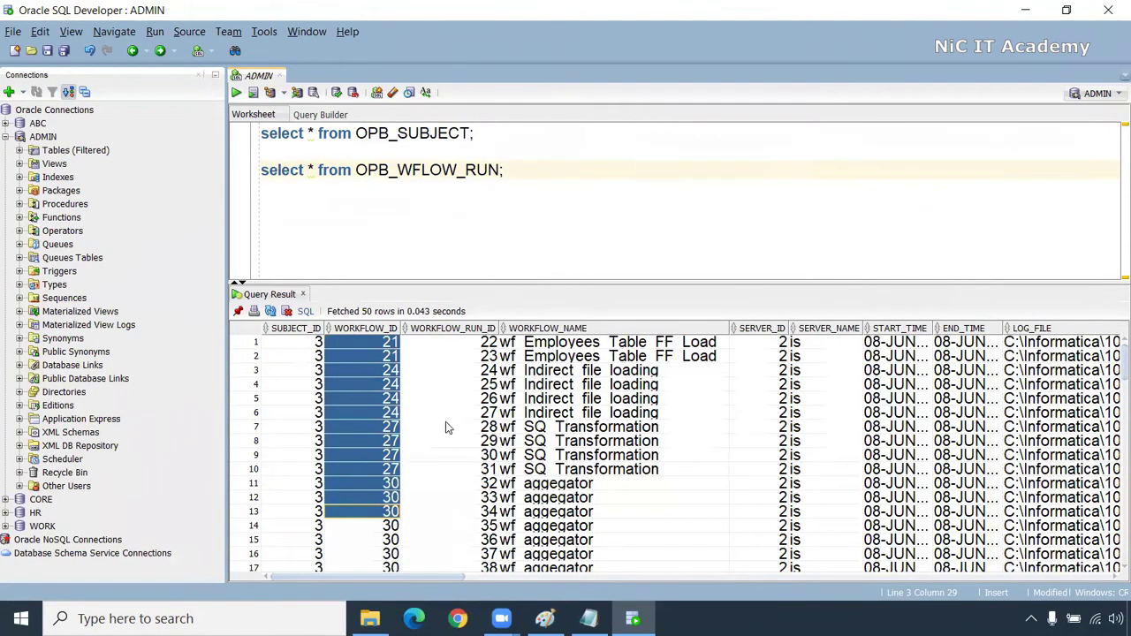
{"action": "left_click_drag", "start_coordinate": [579, 356], "coordinate": [588, 529]}
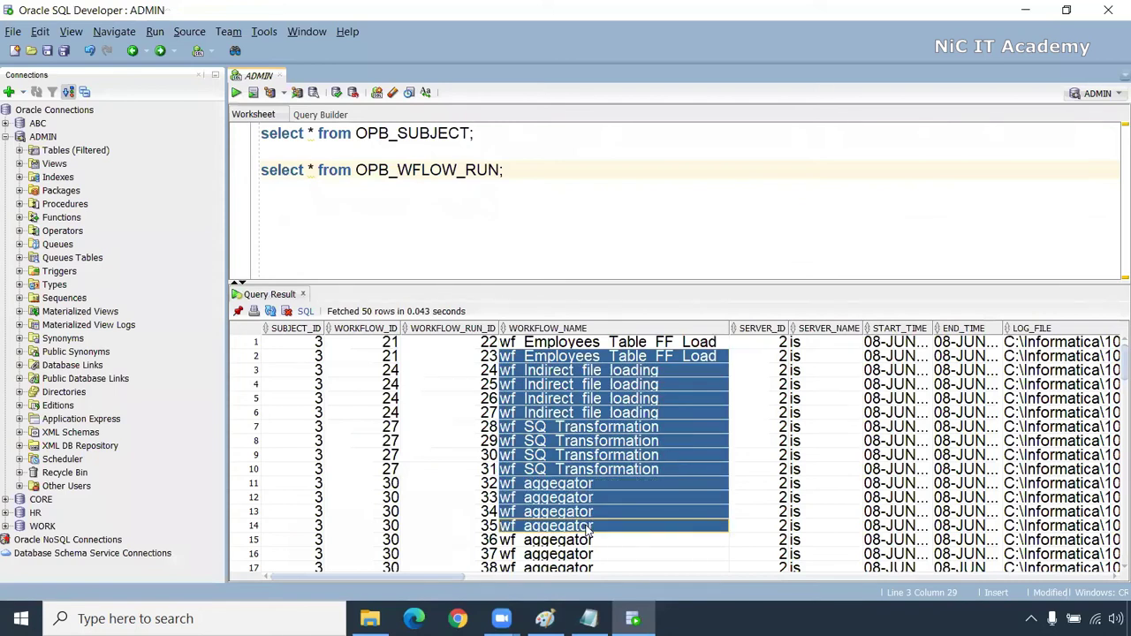
{"action": "left_click", "coordinate": [531, 413]}
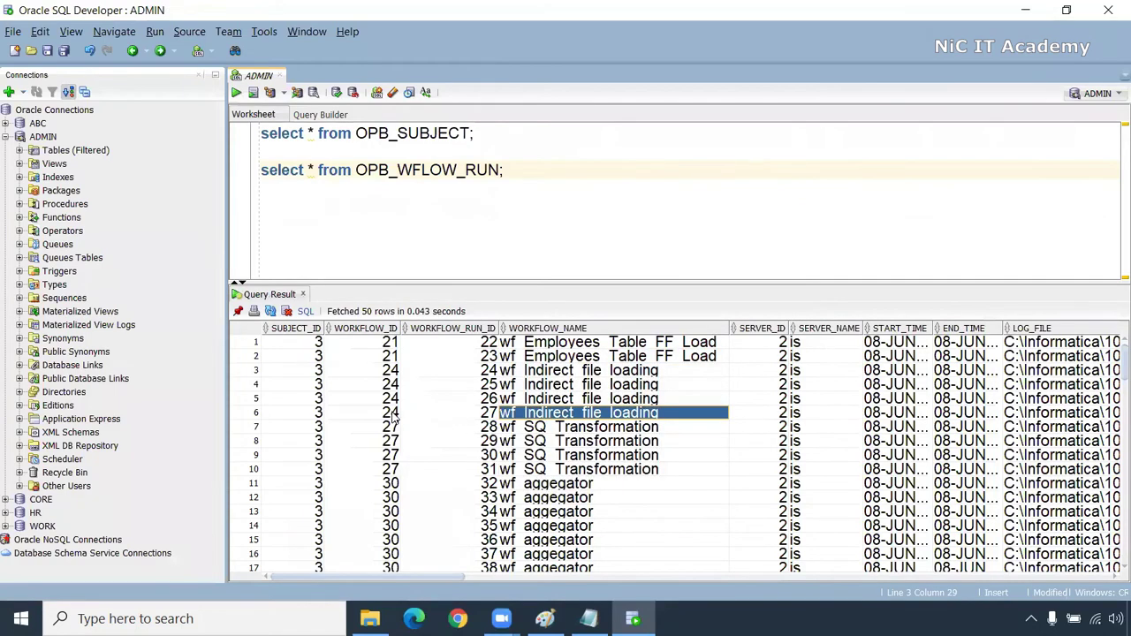
{"action": "left_click_drag", "start_coordinate": [391, 372], "coordinate": [618, 422]}
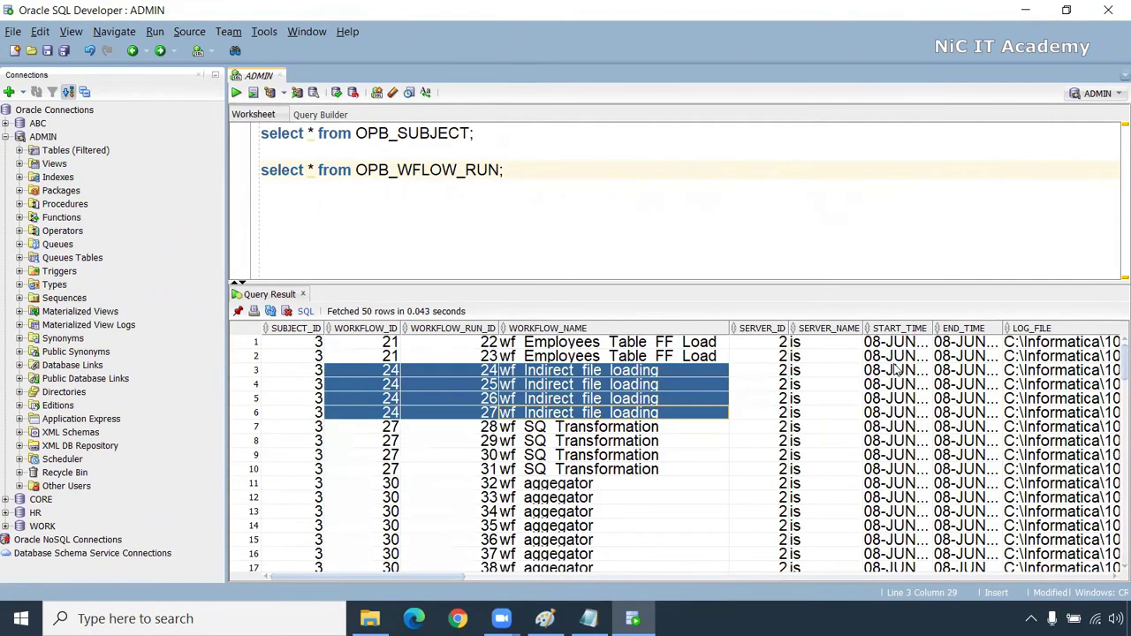
{"action": "left_click_drag", "start_coordinate": [899, 370], "coordinate": [910, 456]}
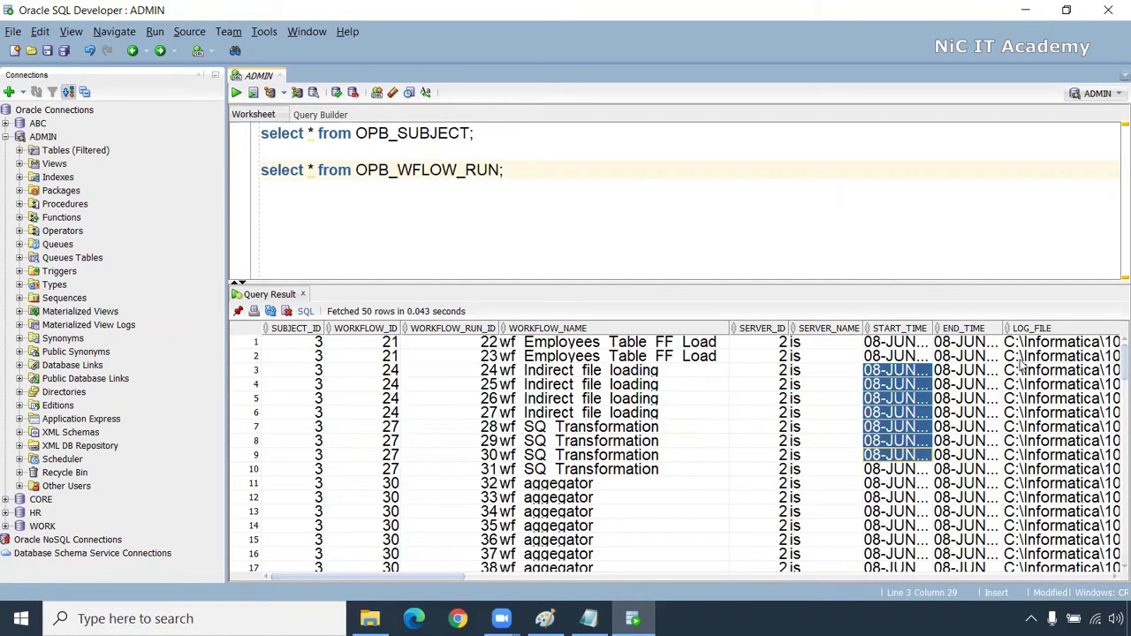
{"action": "left_click_drag", "start_coordinate": [990, 357], "coordinate": [988, 444]}
{"action": "left_click_drag", "start_coordinate": [434, 575], "coordinate": [566, 579]}
{"action": "left_click_drag", "start_coordinate": [461, 387], "coordinate": [825, 399]}
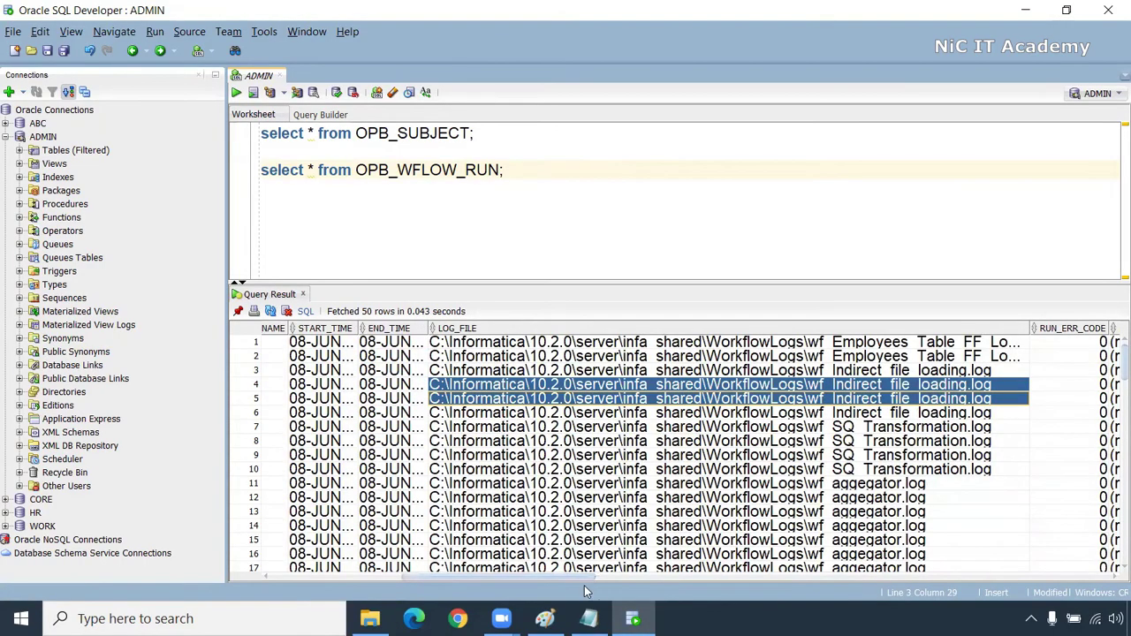
{"action": "left_click_drag", "start_coordinate": [560, 579], "coordinate": [372, 546]}
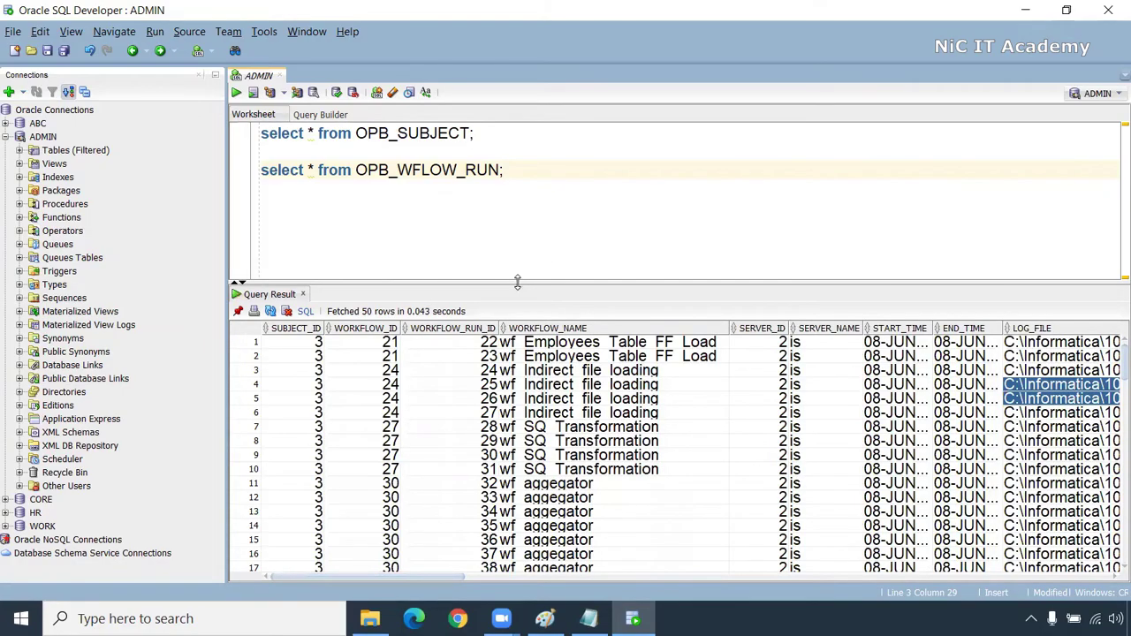
Shrink the results area, select both worksheet queries, and return to the Notepad notes
{"action": "left_click_drag", "start_coordinate": [517, 282], "coordinate": [518, 300]}
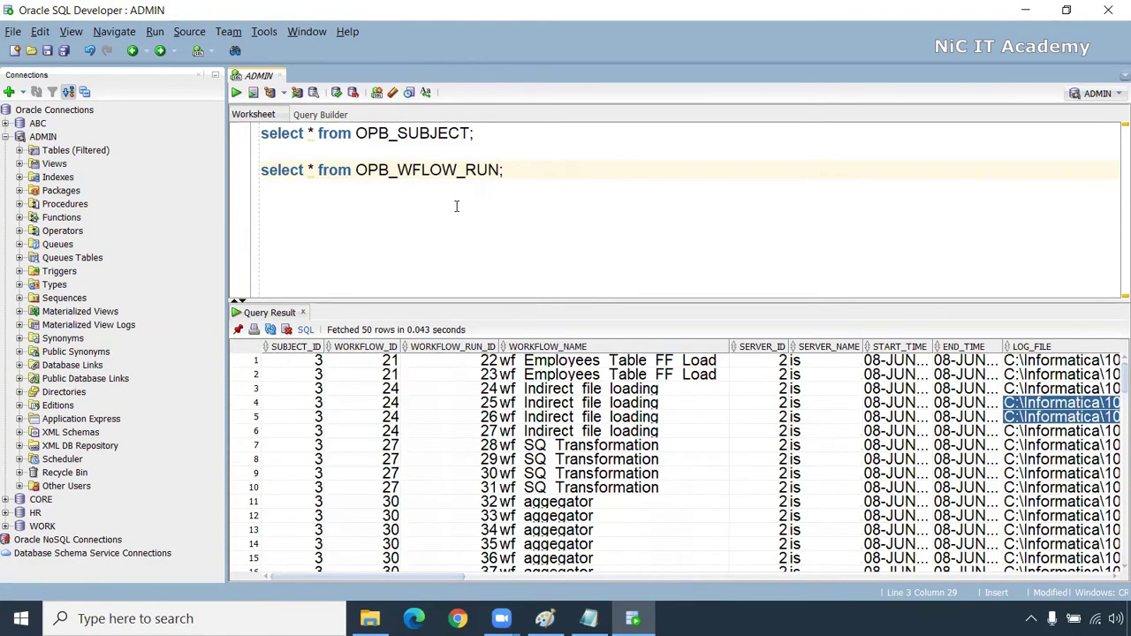
{"action": "left_click_drag", "start_coordinate": [517, 174], "coordinate": [212, 129]}
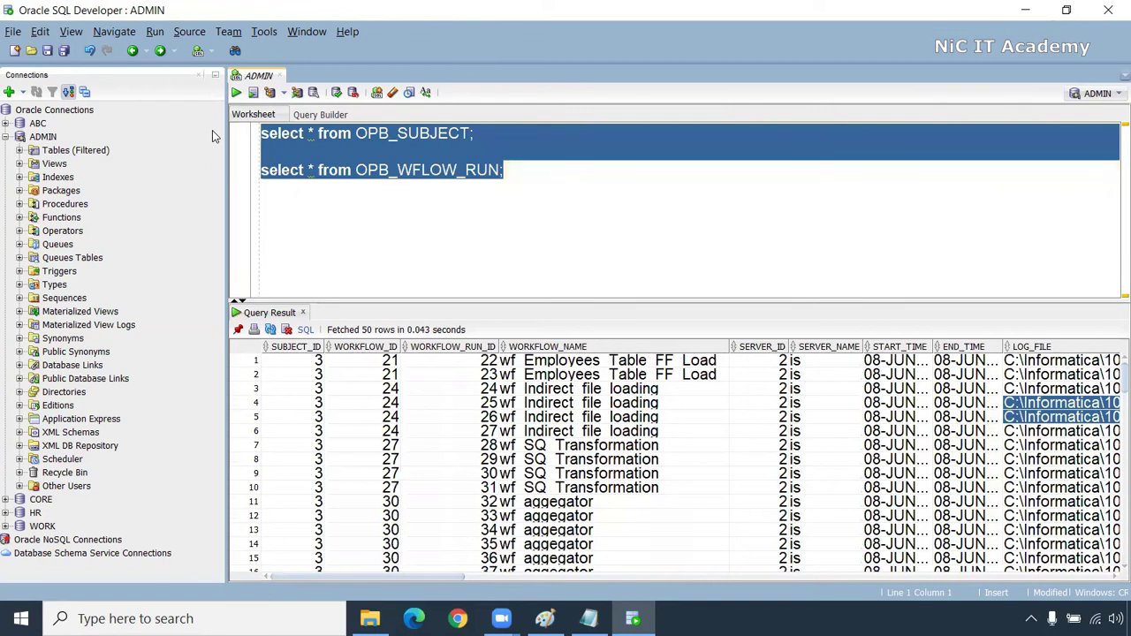
{"action": "left_click", "coordinate": [588, 619]}
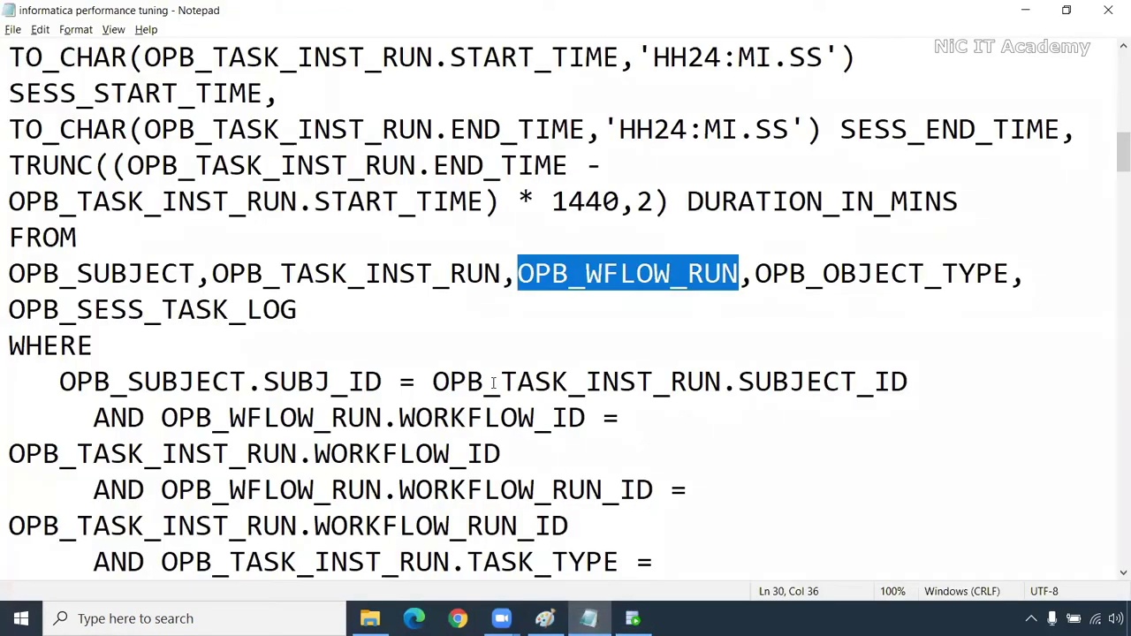
Copy the whole SELECT DISTINCT repository query and paste it over both worksheet queries
{"action": "scroll", "coordinate": [493, 382], "scroll_direction": "down", "scroll_amount": 5}
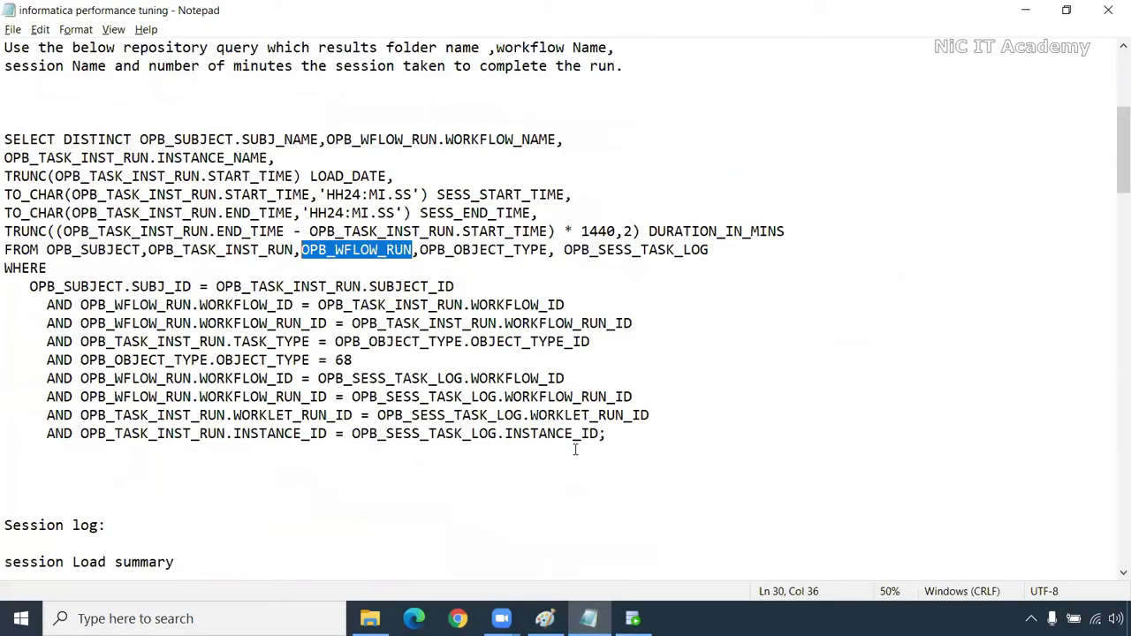
{"action": "left_click_drag", "start_coordinate": [7, 450], "coordinate": [5, 139]}
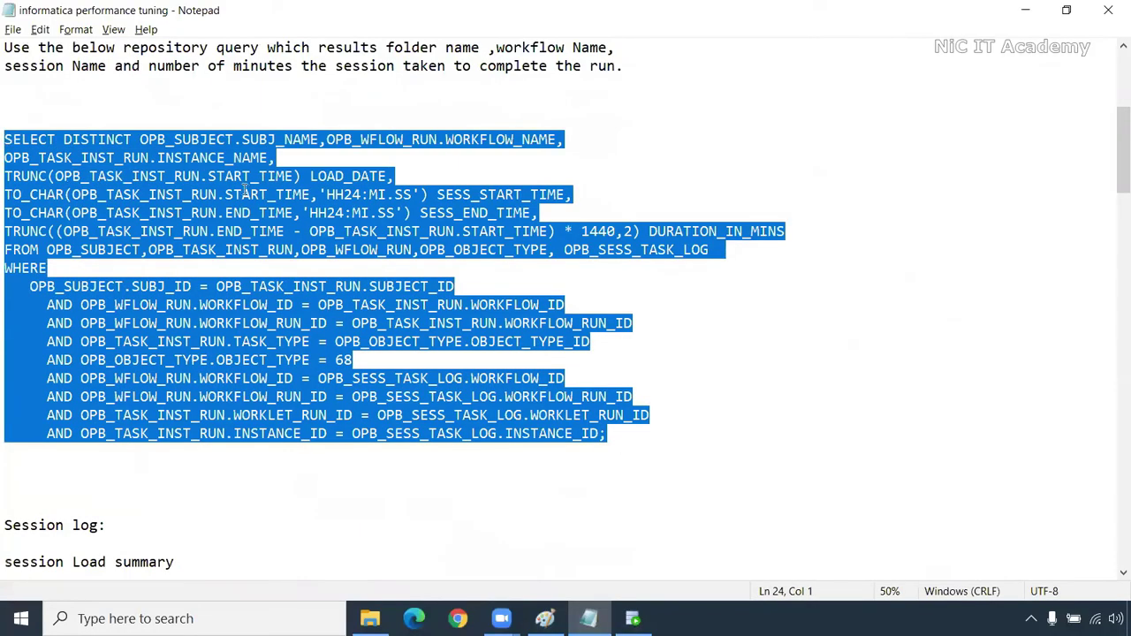
{"action": "key", "text": "alt+Tab"}
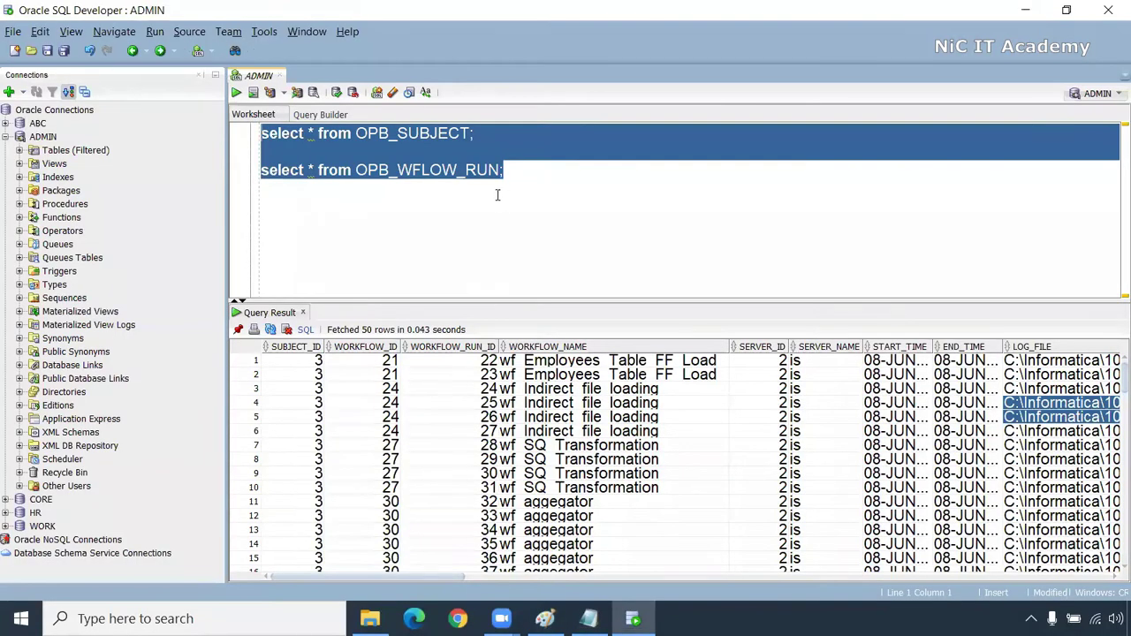
{"action": "left_click", "coordinate": [520, 171]}
{"action": "left_click_drag", "start_coordinate": [519, 171], "coordinate": [213, 130]}
{"action": "key", "text": "ctrl+v"}
{"action": "left_click_drag", "start_coordinate": [692, 305], "coordinate": [693, 382]}
{"action": "left_click_drag", "start_coordinate": [919, 354], "coordinate": [200, 92]}
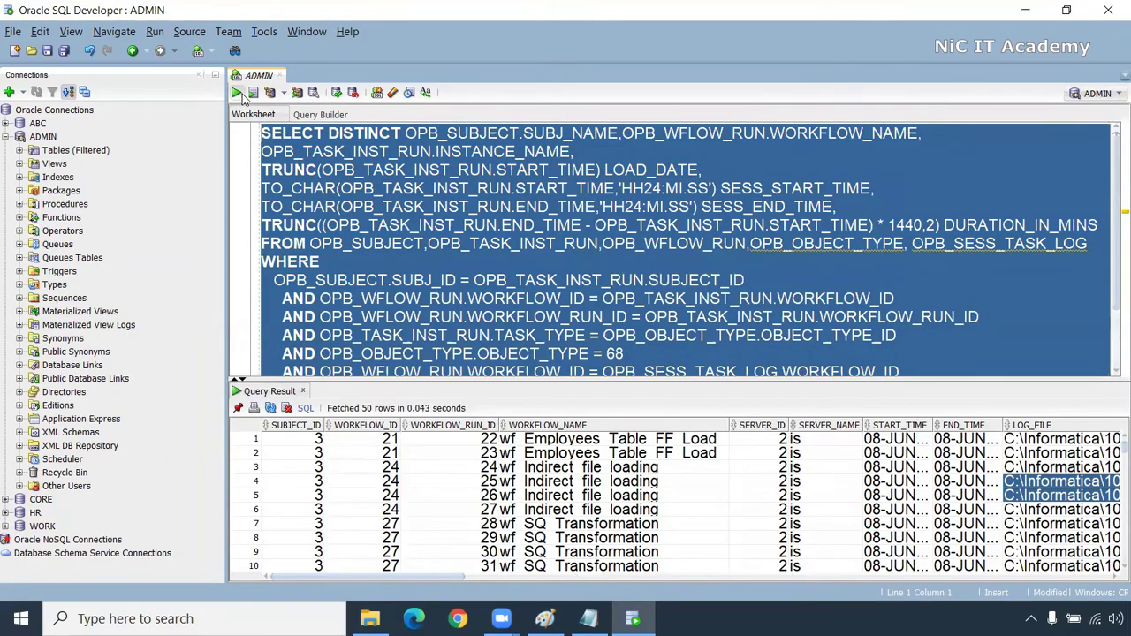
Run the pasted repository query and review its list of joined tables after FROM
{"action": "left_click", "coordinate": [236, 92]}
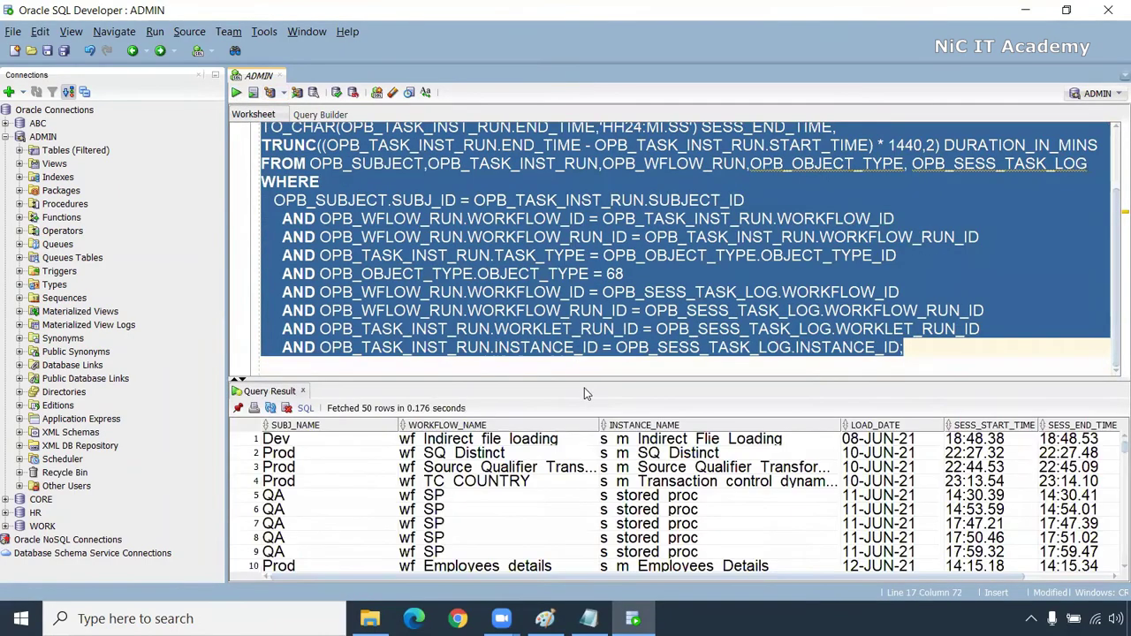
{"action": "left_click_drag", "start_coordinate": [585, 382], "coordinate": [585, 336]}
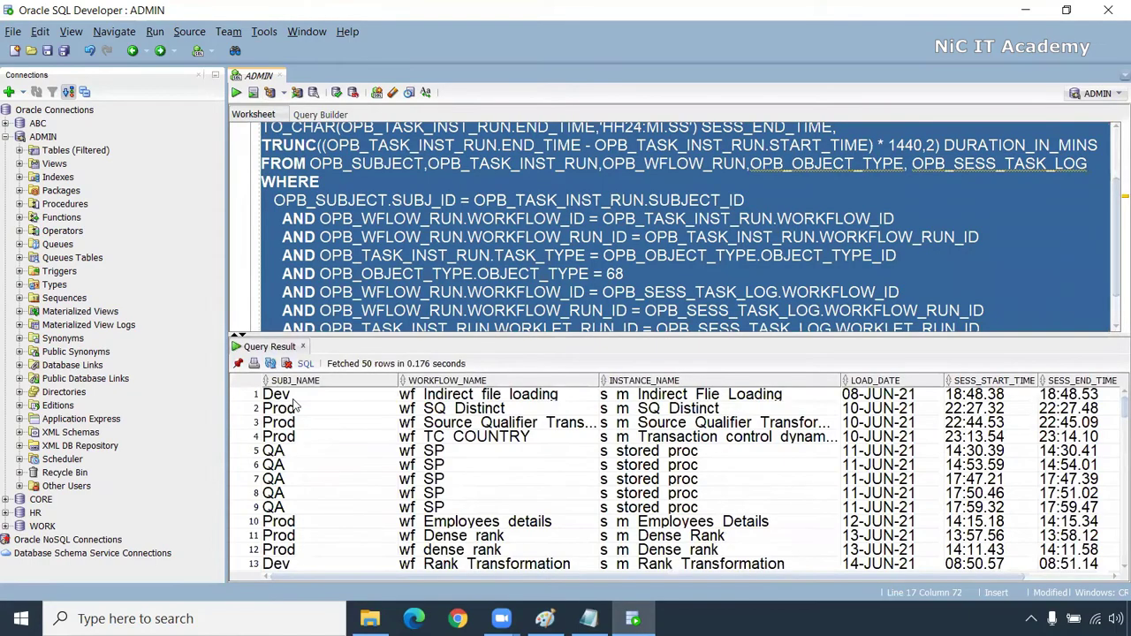
{"action": "left_click_drag", "start_coordinate": [296, 403], "coordinate": [334, 493]}
{"action": "scroll", "coordinate": [431, 275], "scroll_direction": "down", "scroll_amount": 1}
{"action": "scroll", "coordinate": [431, 275], "scroll_direction": "up", "scroll_amount": 3}
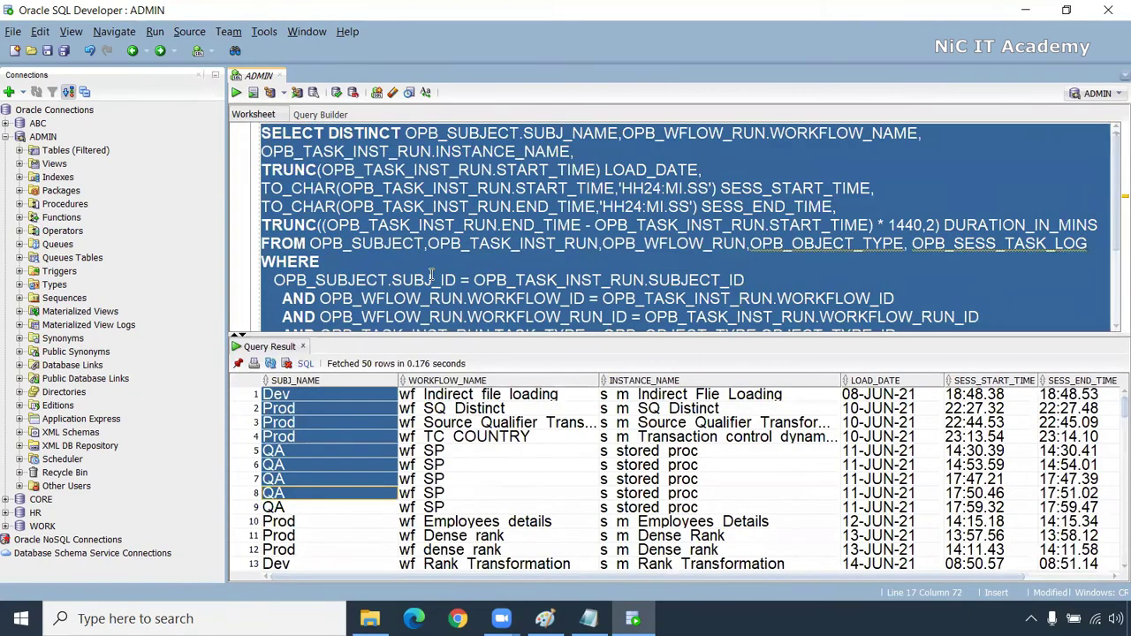
{"action": "left_click", "coordinate": [400, 224]}
{"action": "left_click_drag", "start_coordinate": [312, 237], "coordinate": [1089, 245]}
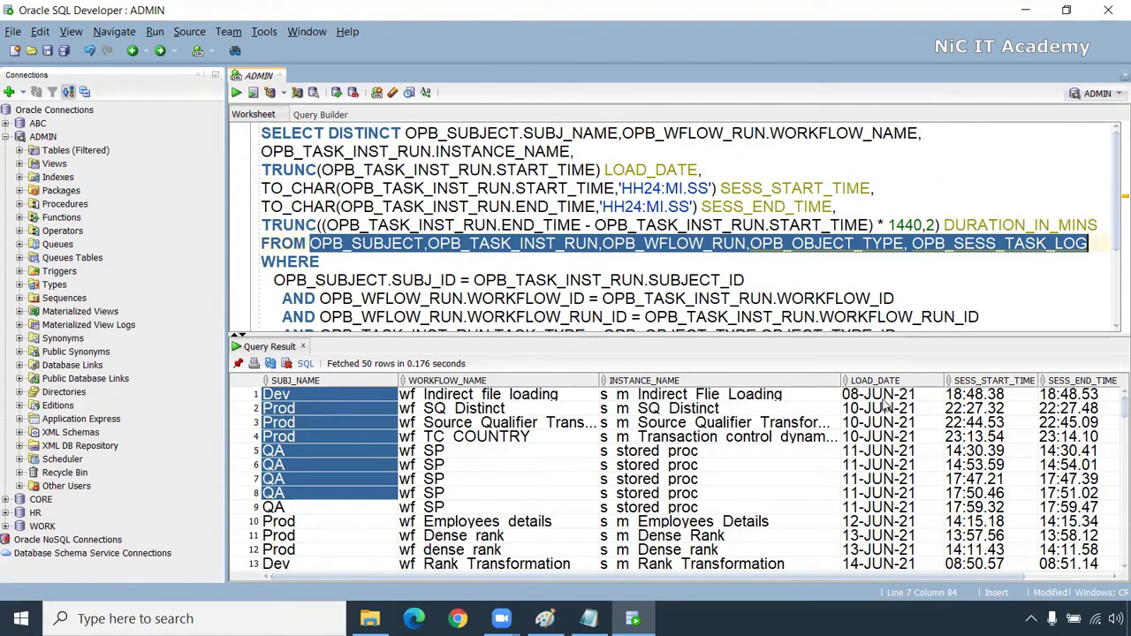
Check row 1's start time, end time and 0.24 duration, then sort by DURATION_IN_MINS ascending
{"action": "left_click", "coordinate": [968, 398]}
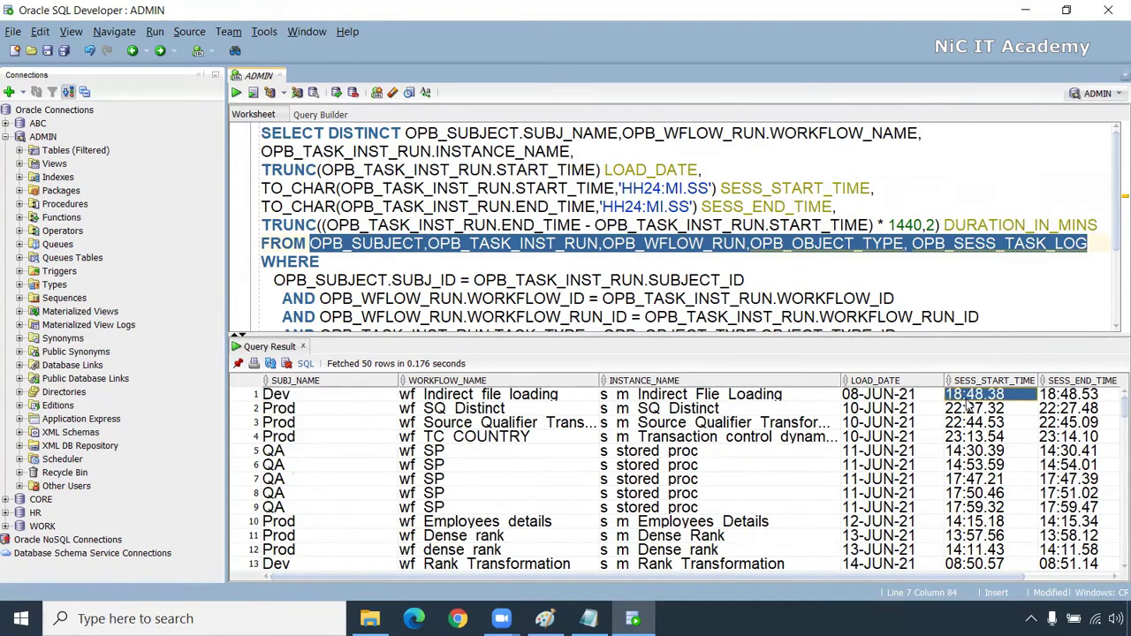
{"action": "left_click", "coordinate": [1065, 396]}
{"action": "left_click_drag", "start_coordinate": [932, 578], "coordinate": [1024, 579]}
{"action": "left_click", "coordinate": [1090, 400]}
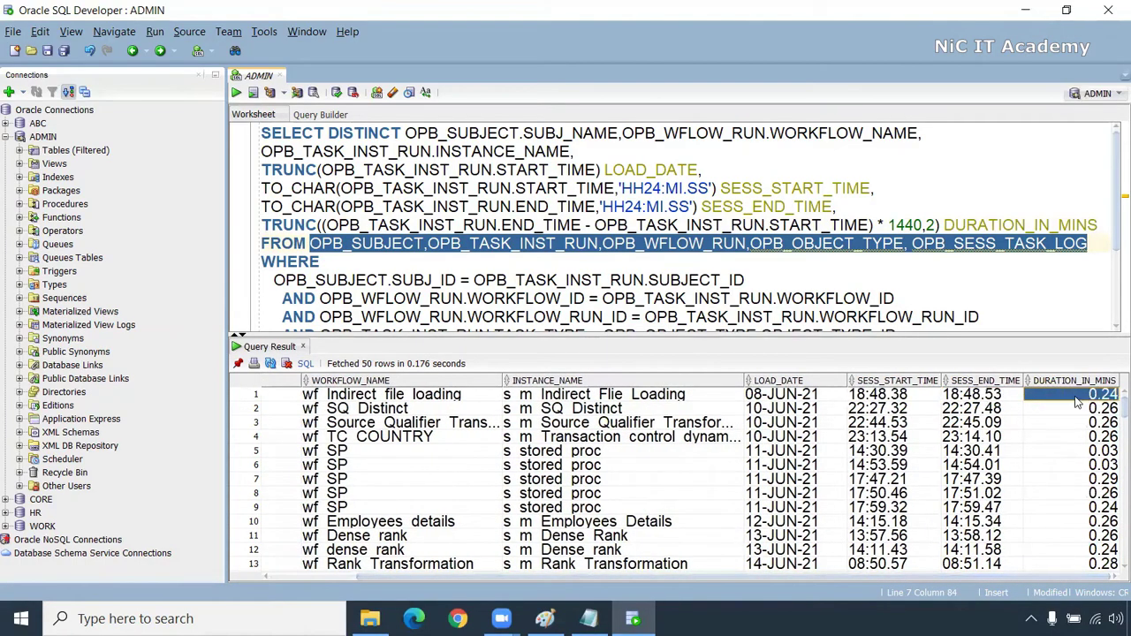
{"action": "left_click", "coordinate": [1031, 382]}
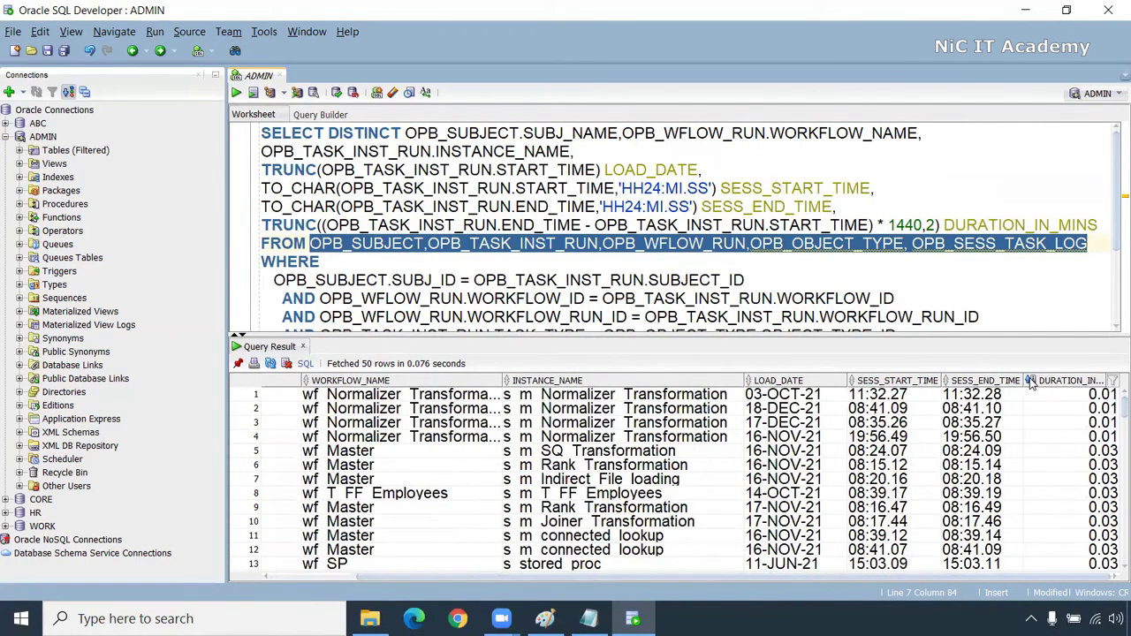
Sort DURATION_IN_MINS descending, review the eight longest session runs, then return to Notepad
{"action": "left_click", "coordinate": [1031, 381]}
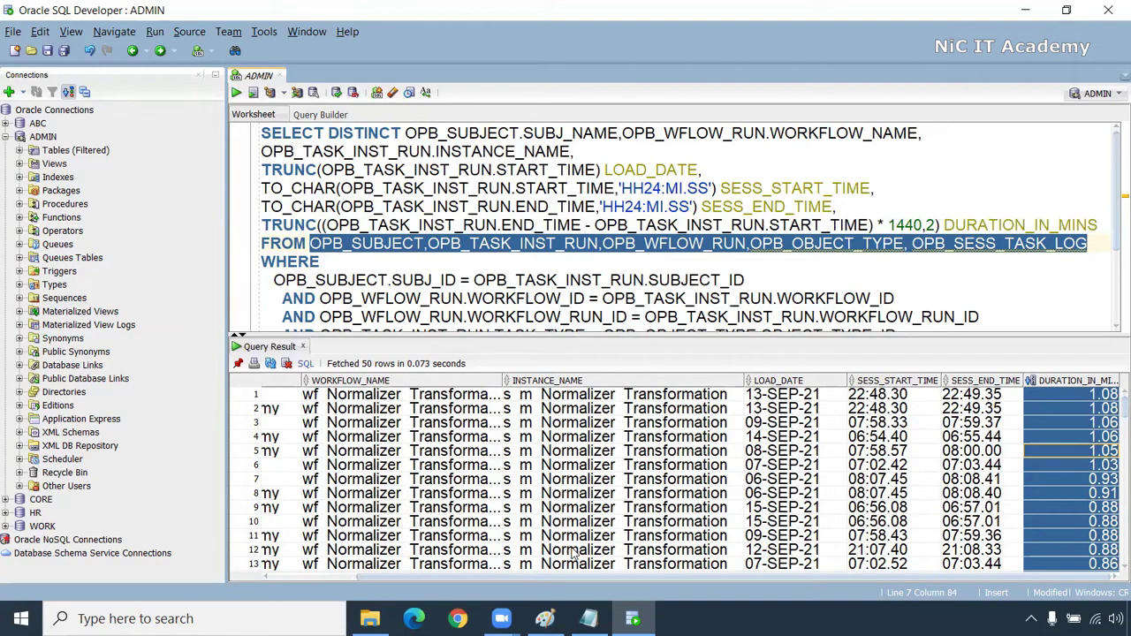
{"action": "left_click", "coordinate": [1109, 465]}
{"action": "left_click_drag", "start_coordinate": [1110, 493], "coordinate": [205, 394]}
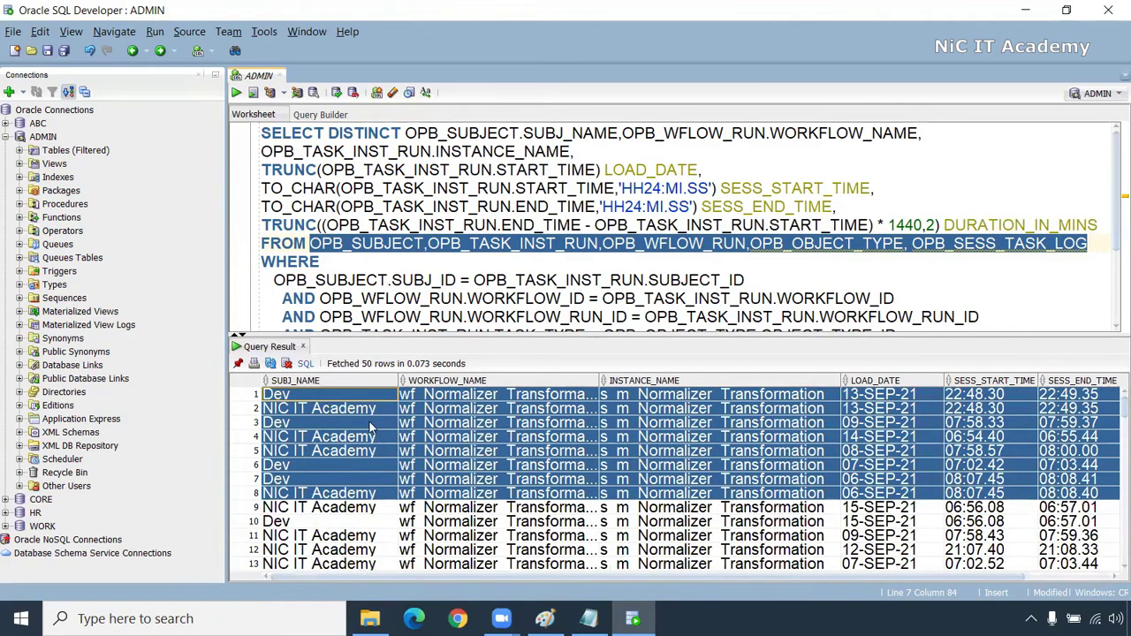
{"action": "left_click", "coordinate": [671, 424]}
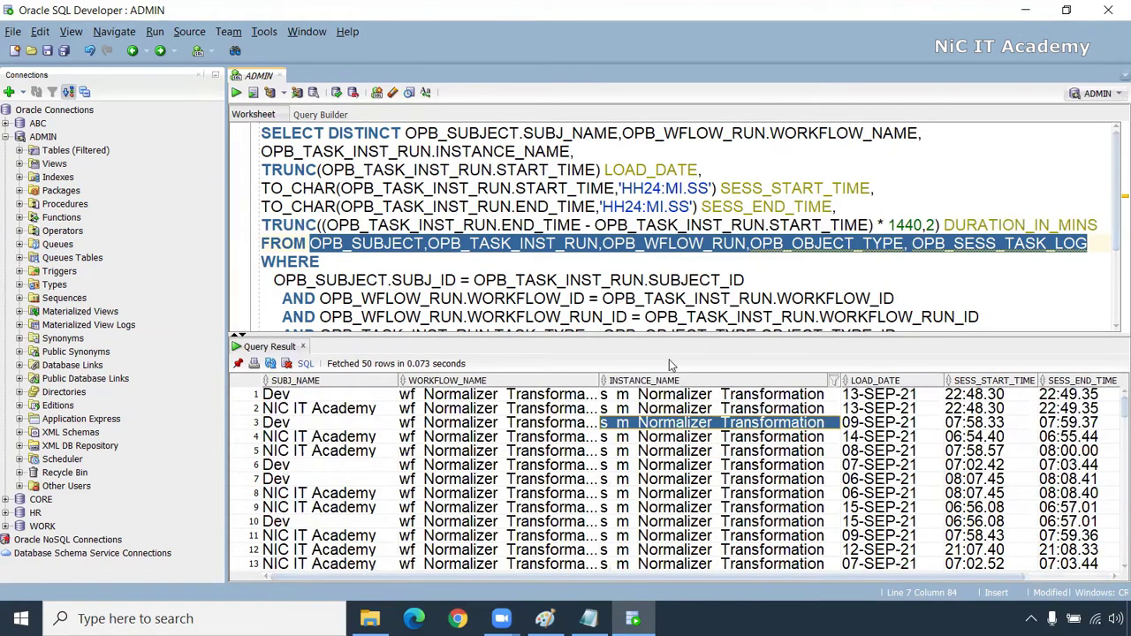
{"action": "left_click_drag", "start_coordinate": [654, 336], "coordinate": [656, 384]}
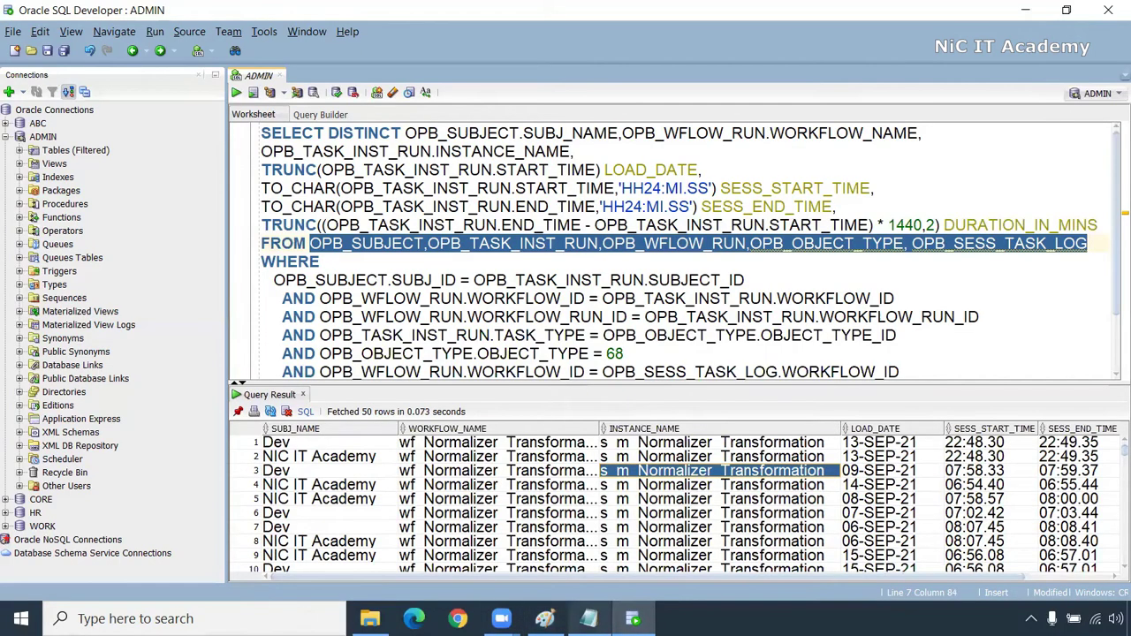
{"action": "left_click", "coordinate": [588, 618]}
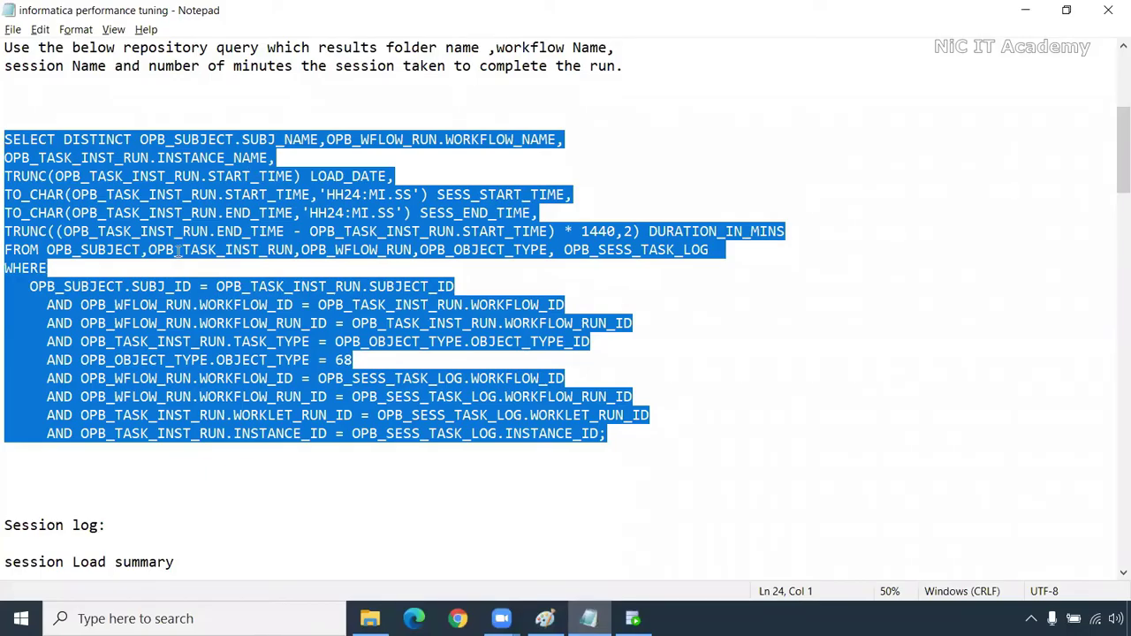
{"action": "scroll", "coordinate": [154, 113], "scroll_direction": "up", "scroll_amount": 1}
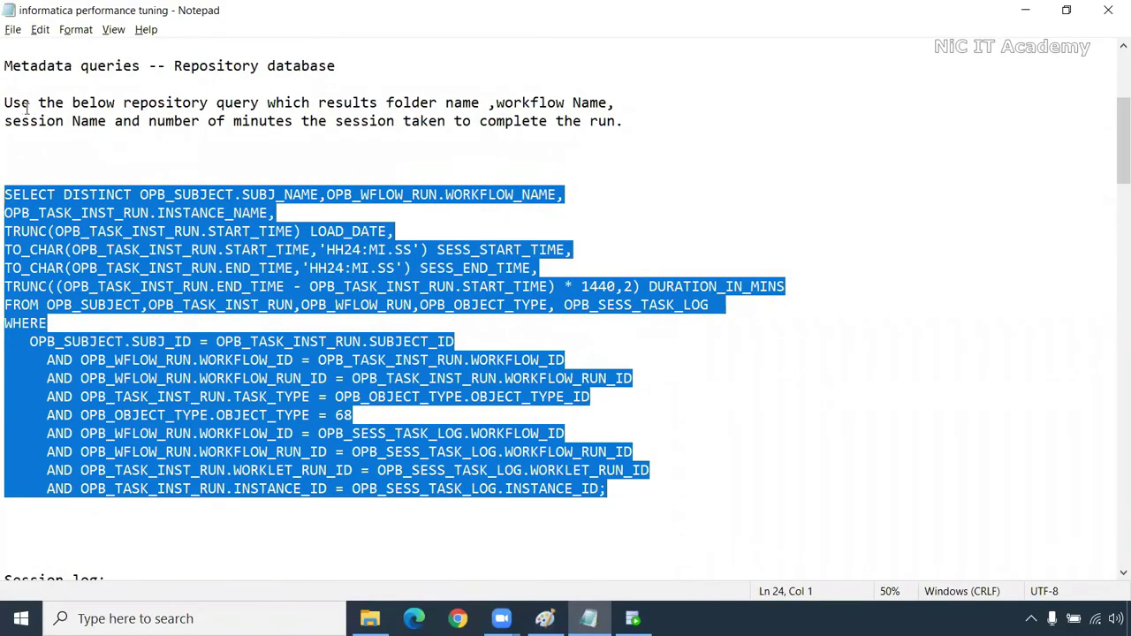
{"action": "left_click_drag", "start_coordinate": [4, 102], "coordinate": [632, 144]}
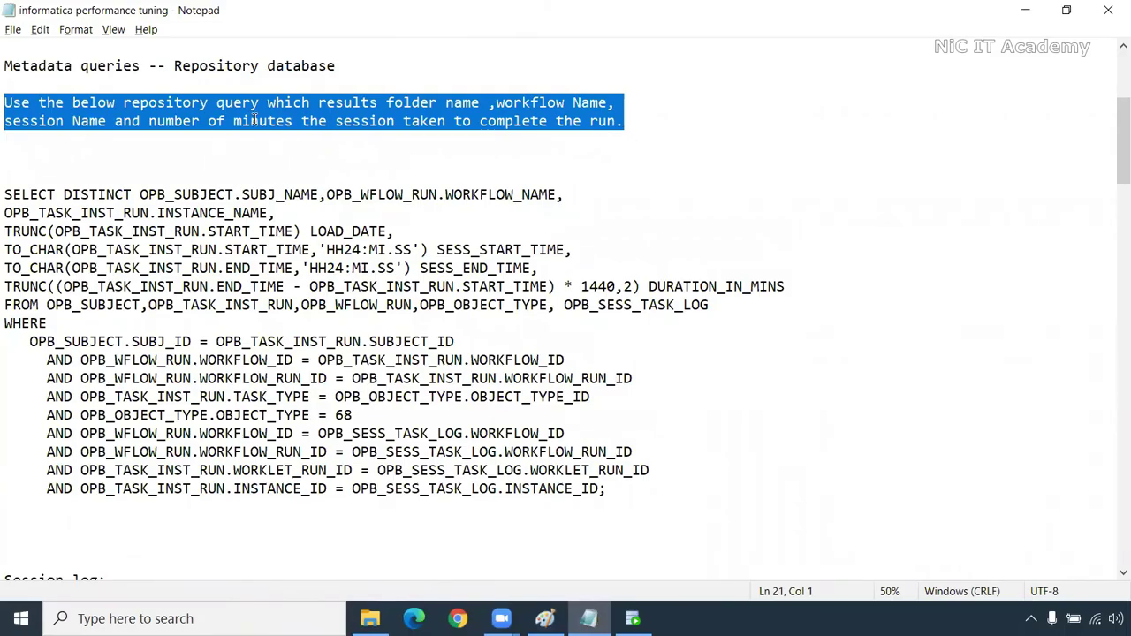
{"action": "left_click", "coordinate": [479, 104]}
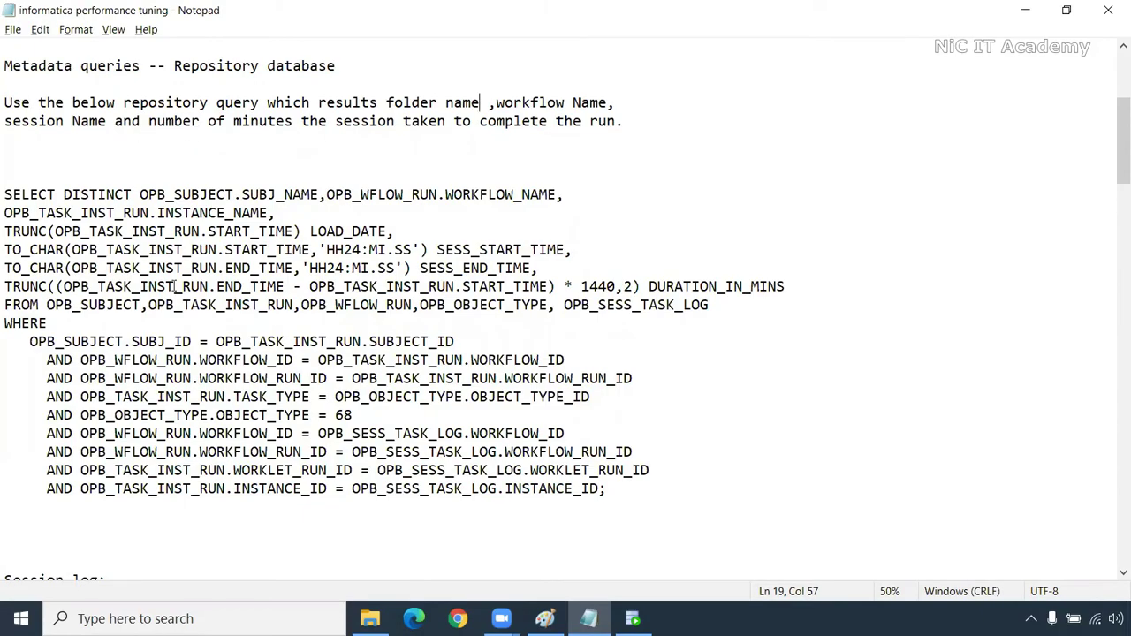
{"action": "scroll", "coordinate": [174, 286], "scroll_direction": "down", "scroll_amount": 4}
{"action": "scroll", "coordinate": [192, 329], "scroll_direction": "down", "scroll_amount": 1}
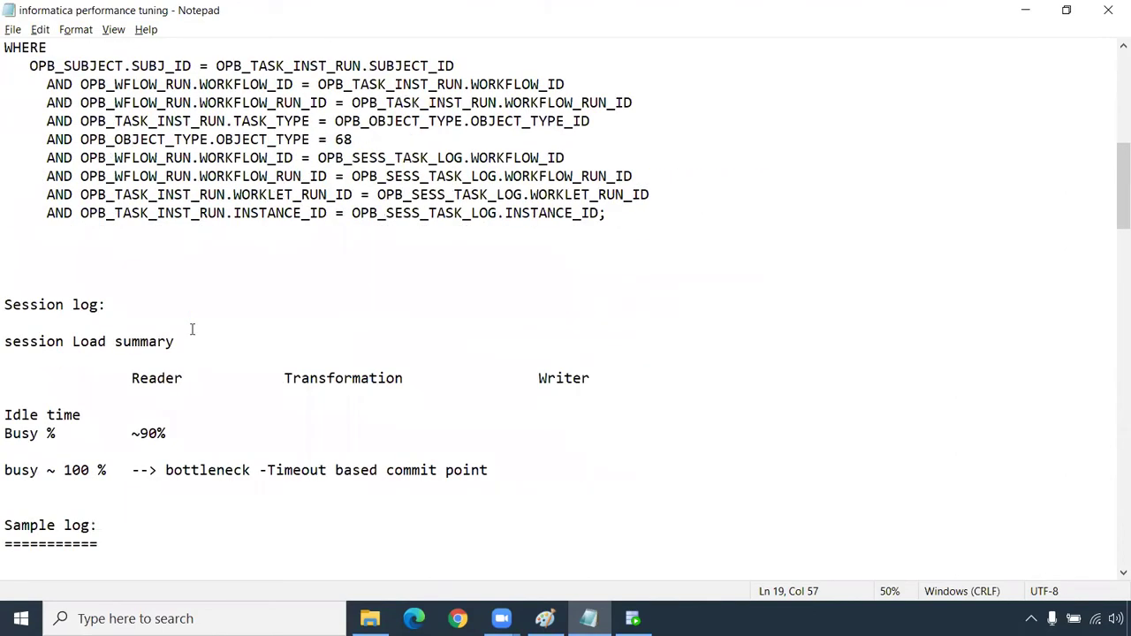
{"action": "scroll", "coordinate": [192, 329], "scroll_direction": "down", "scroll_amount": 2}
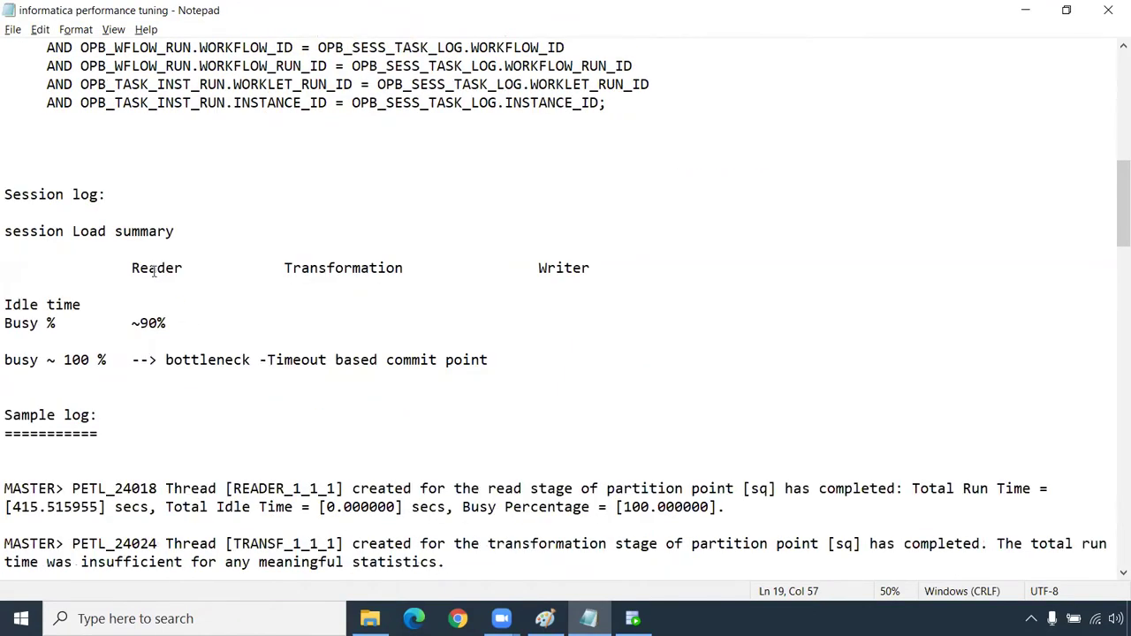
{"action": "left_click_drag", "start_coordinate": [107, 195], "coordinate": [8, 193]}
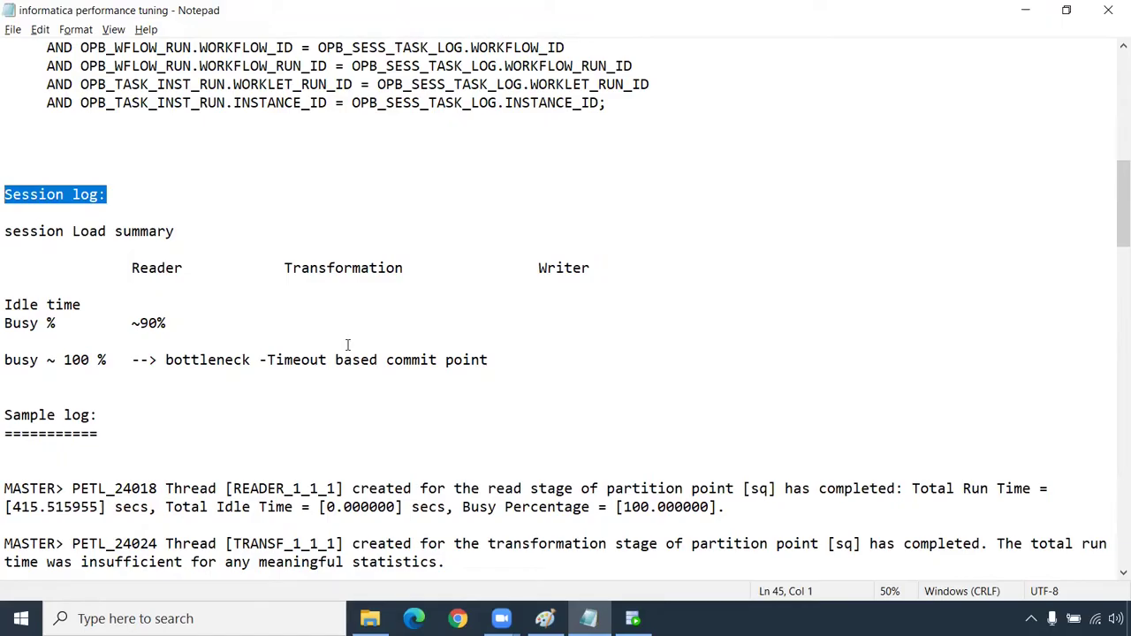
{"action": "left_click_drag", "start_coordinate": [176, 232], "coordinate": [4, 232]}
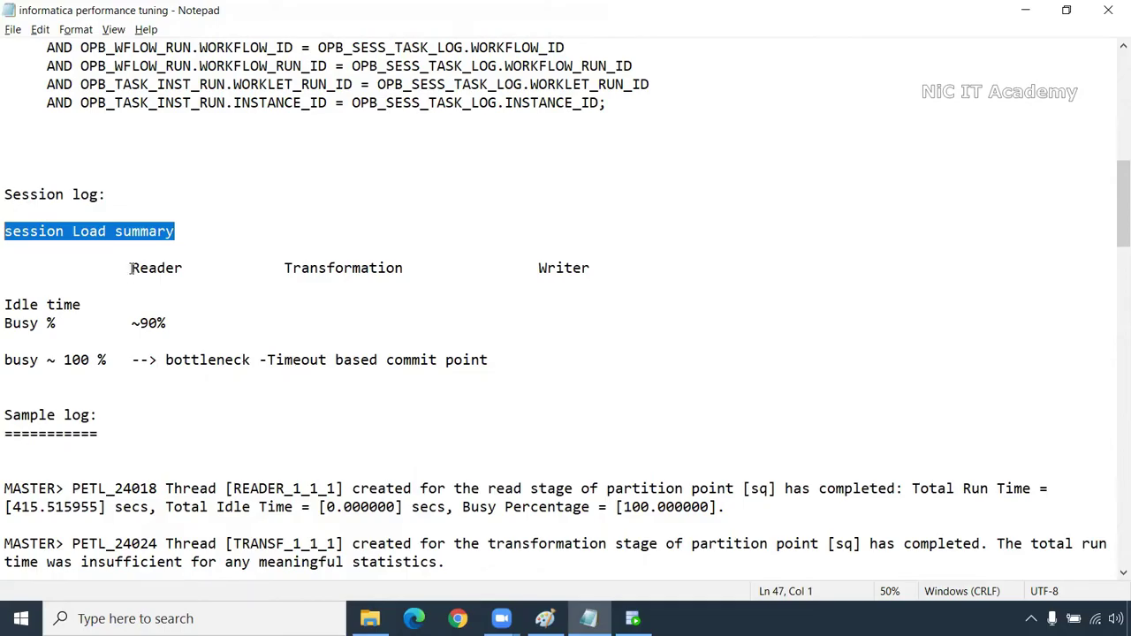
{"action": "left_click_drag", "start_coordinate": [130, 269], "coordinate": [183, 269]}
{"action": "left_click_drag", "start_coordinate": [284, 269], "coordinate": [404, 269]}
{"action": "left_click", "coordinate": [539, 267]}
{"action": "left_click_drag", "start_coordinate": [539, 268], "coordinate": [590, 268]}
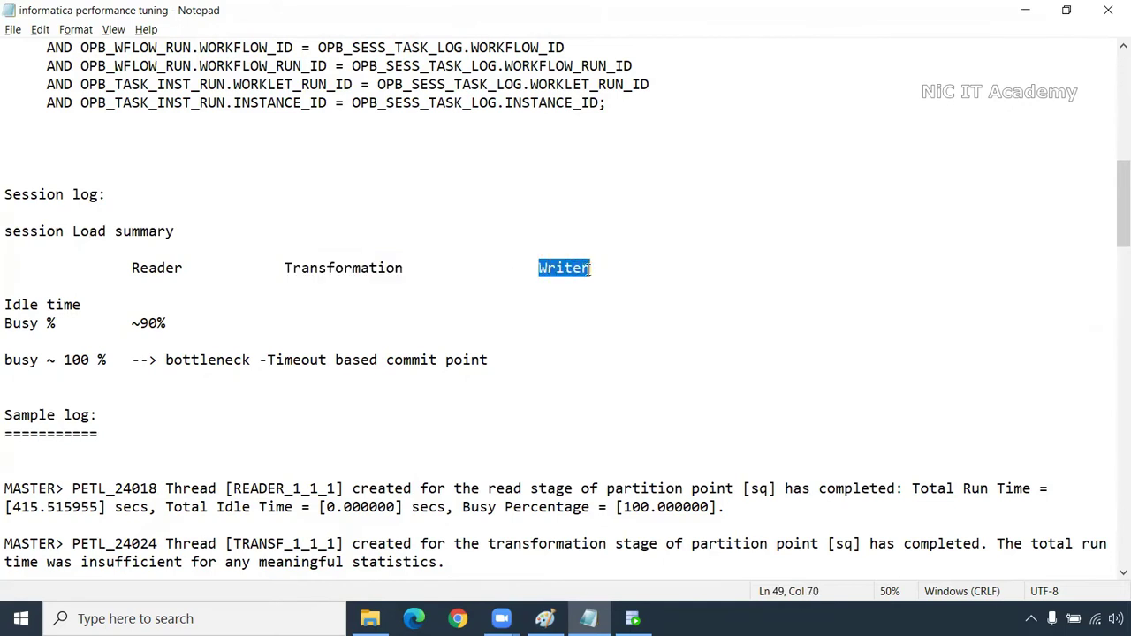
{"action": "left_click_drag", "start_coordinate": [82, 304], "coordinate": [7, 325]}
{"action": "left_click", "coordinate": [63, 323]}
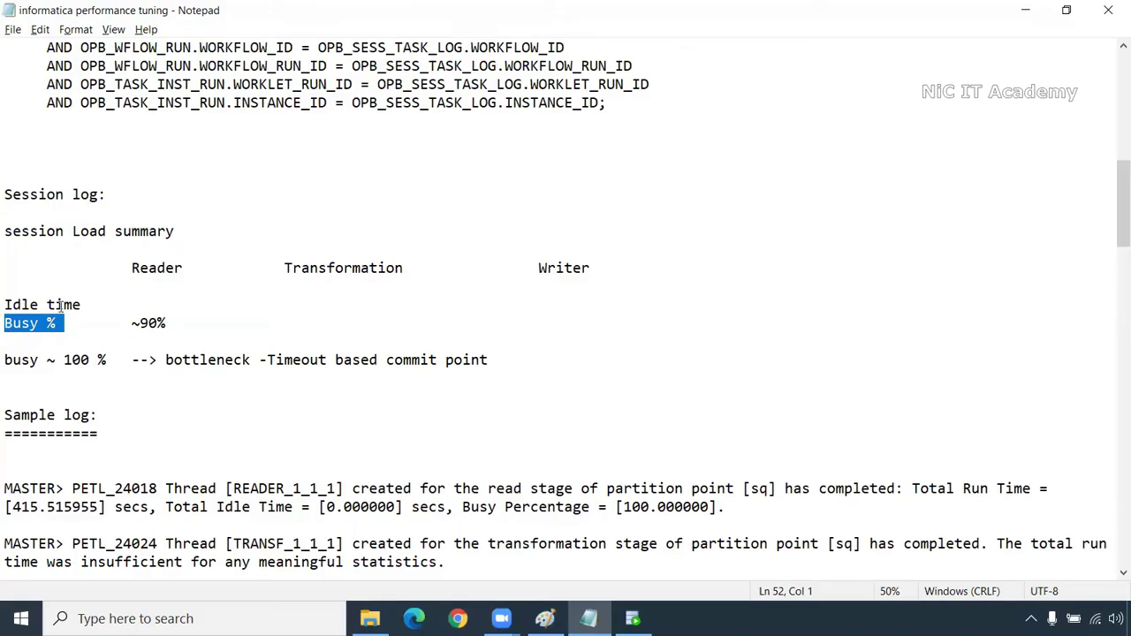
{"action": "left_click_drag", "start_coordinate": [82, 304], "coordinate": [7, 302]}
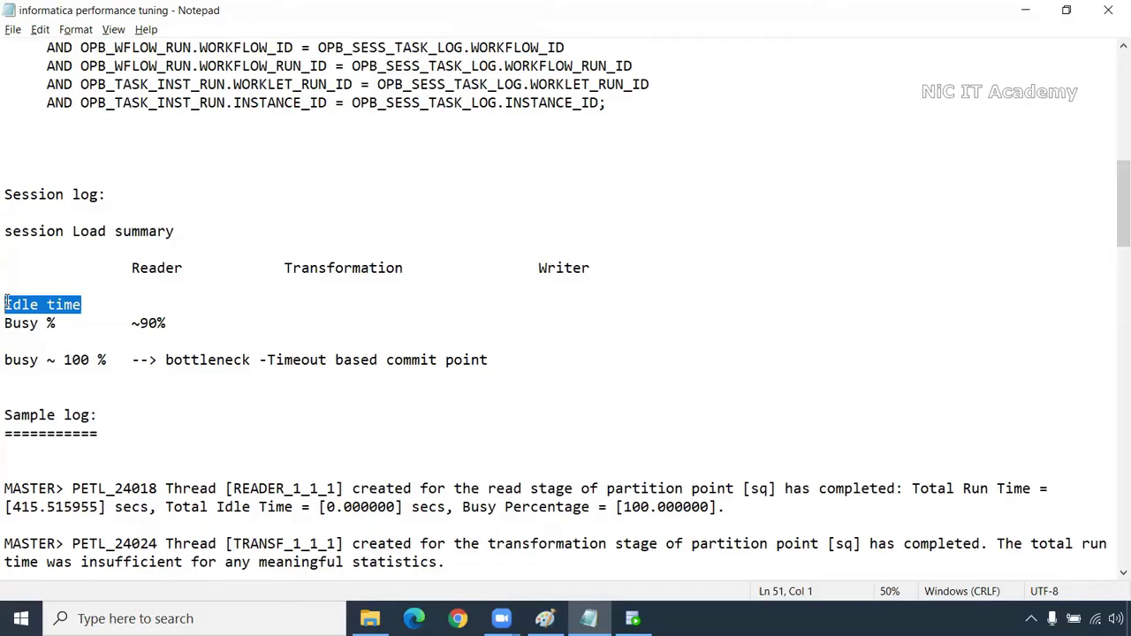
{"action": "left_click_drag", "start_coordinate": [174, 324], "coordinate": [7, 323]}
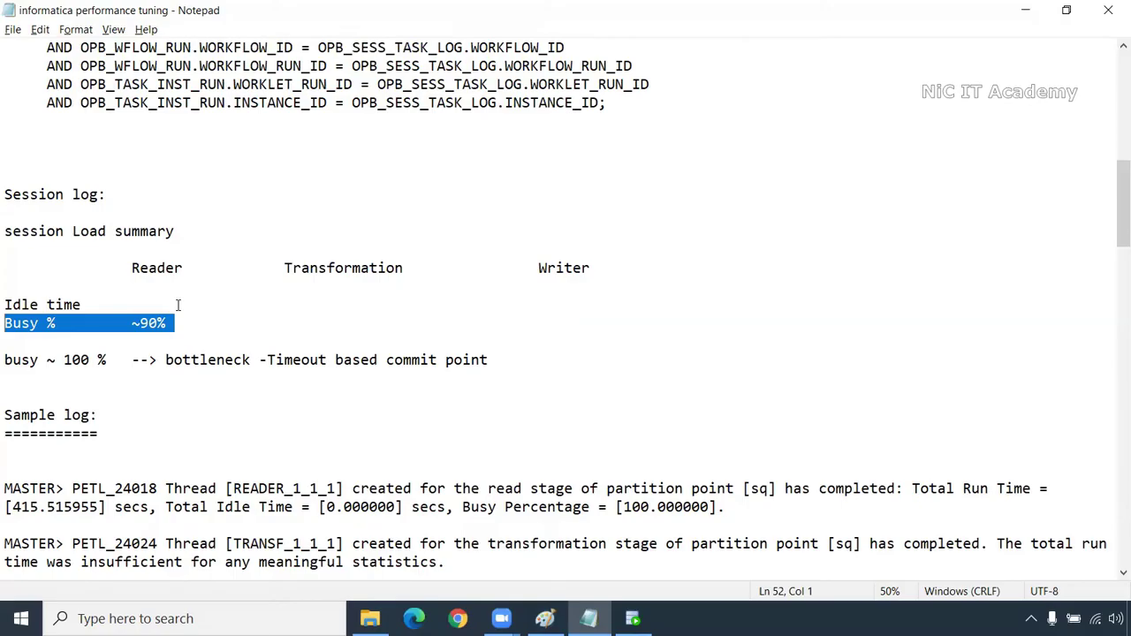
{"action": "double_click", "coordinate": [221, 360]}
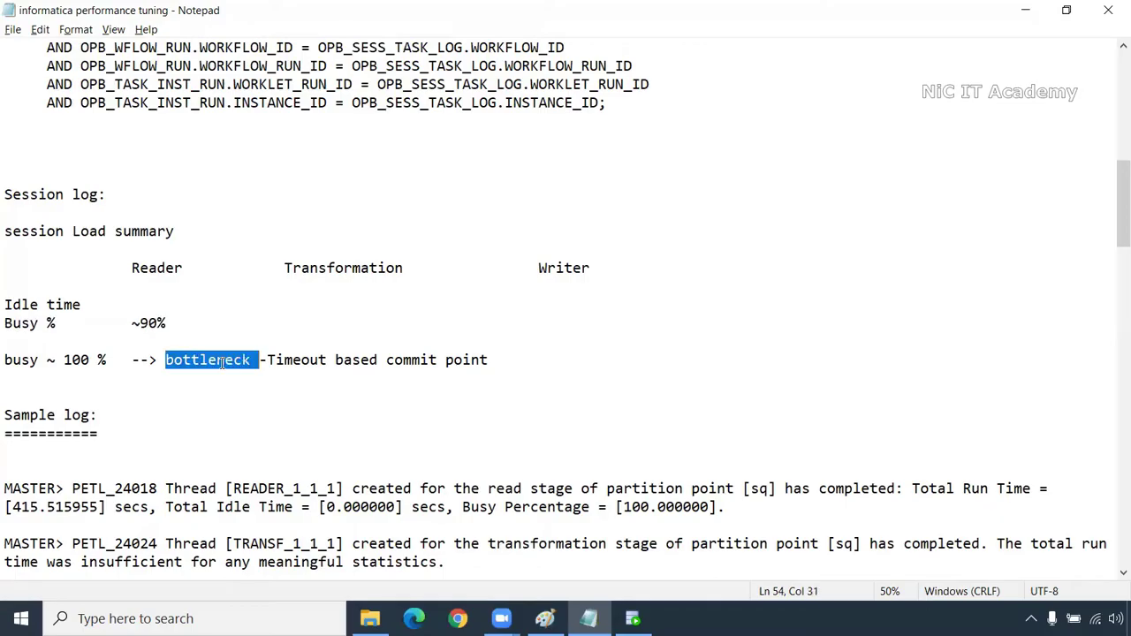
{"action": "left_click_drag", "start_coordinate": [267, 359], "coordinate": [497, 360]}
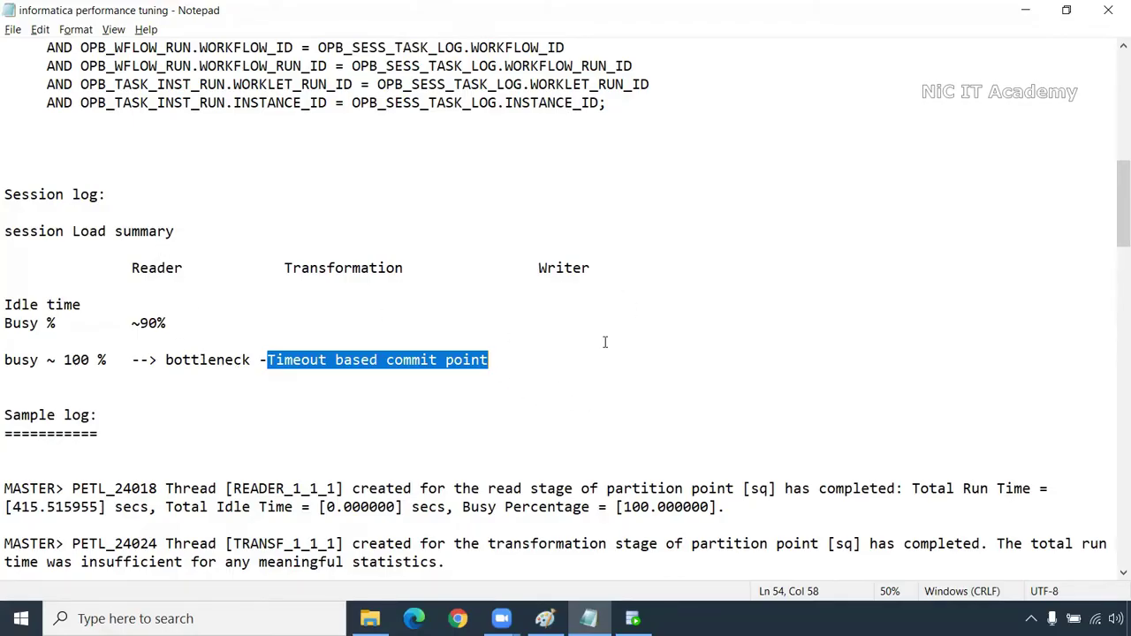
{"action": "left_click", "coordinate": [542, 327]}
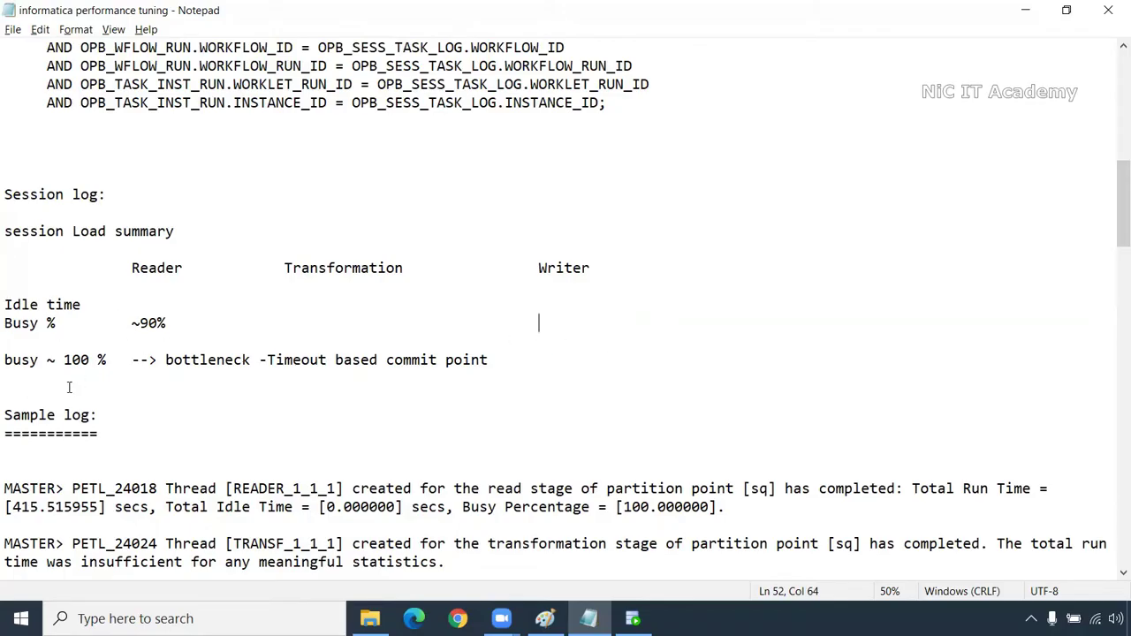
{"action": "left_click_drag", "start_coordinate": [5, 364], "coordinate": [600, 371]}
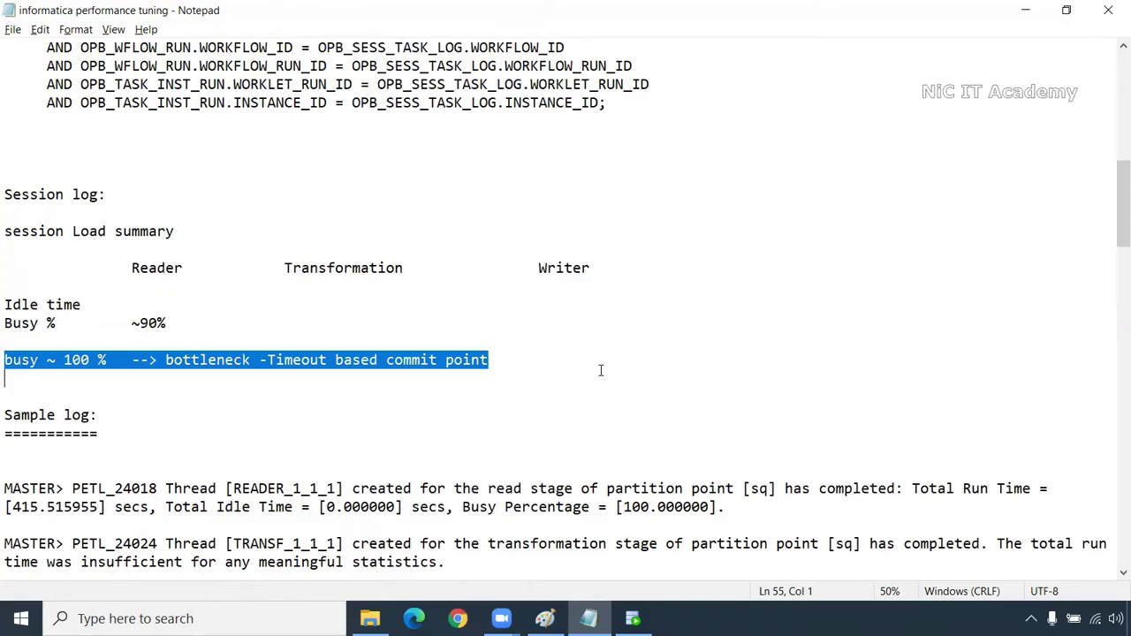
{"action": "scroll", "coordinate": [600, 370], "scroll_direction": "down", "scroll_amount": 4}
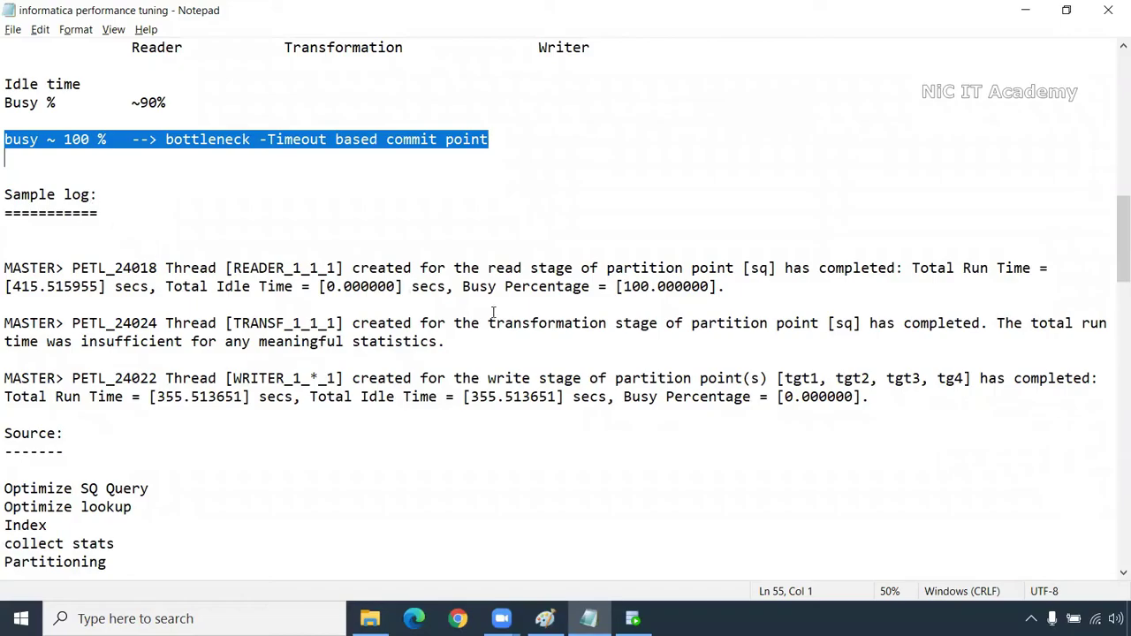
{"action": "left_click_drag", "start_coordinate": [742, 287], "coordinate": [462, 287]}
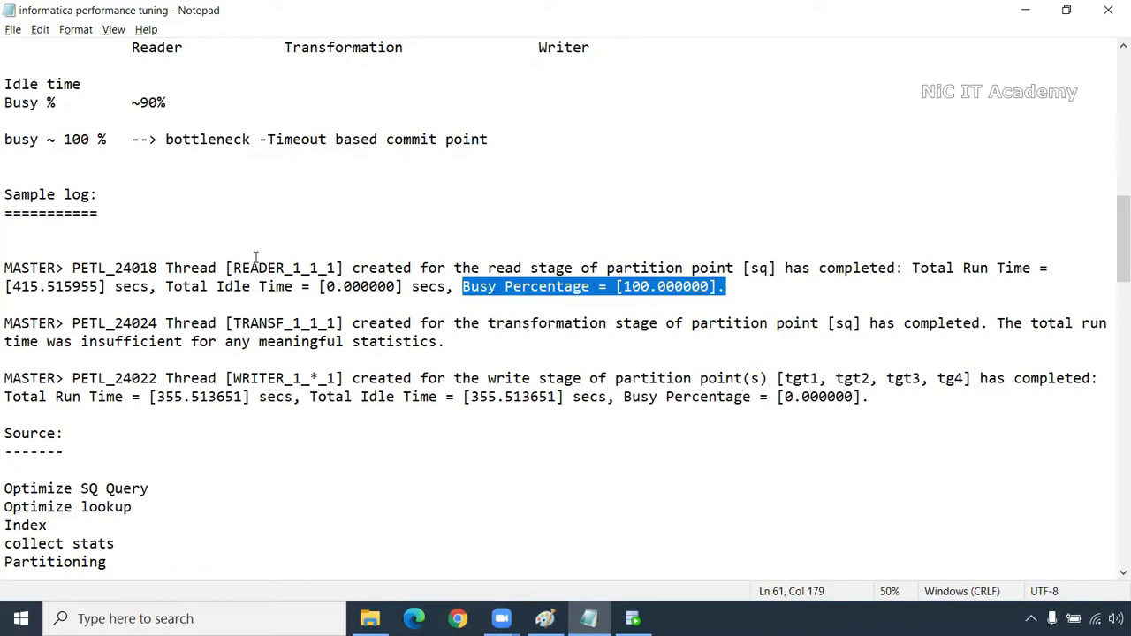
{"action": "left_click_drag", "start_coordinate": [226, 267], "coordinate": [345, 268]}
{"action": "left_click_drag", "start_coordinate": [737, 281], "coordinate": [6, 247]}
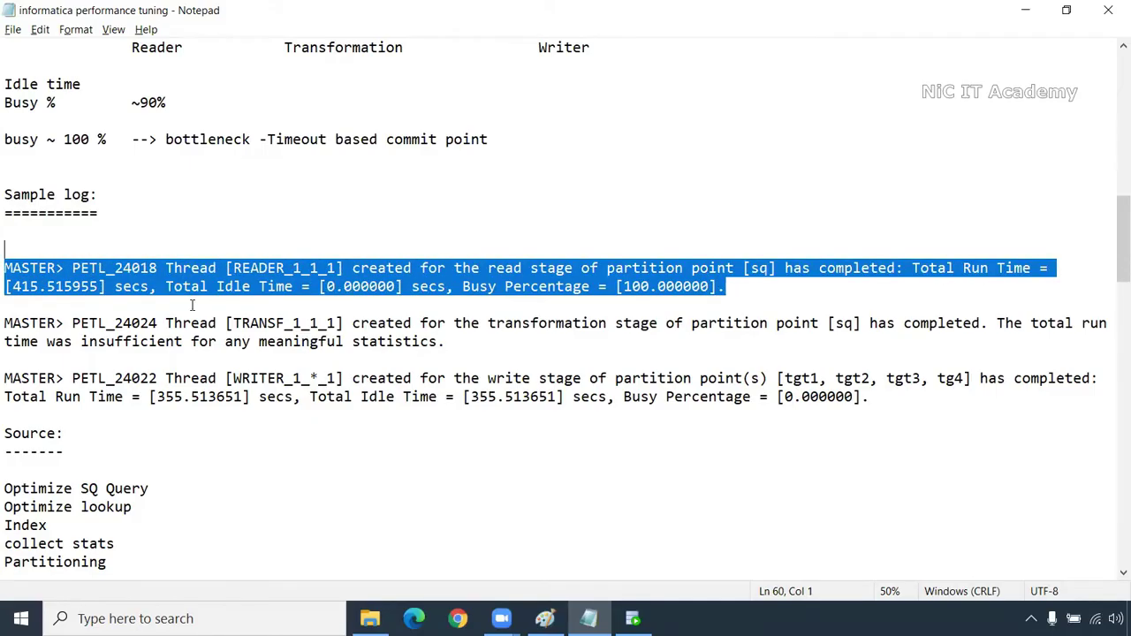
{"action": "left_click", "coordinate": [290, 289]}
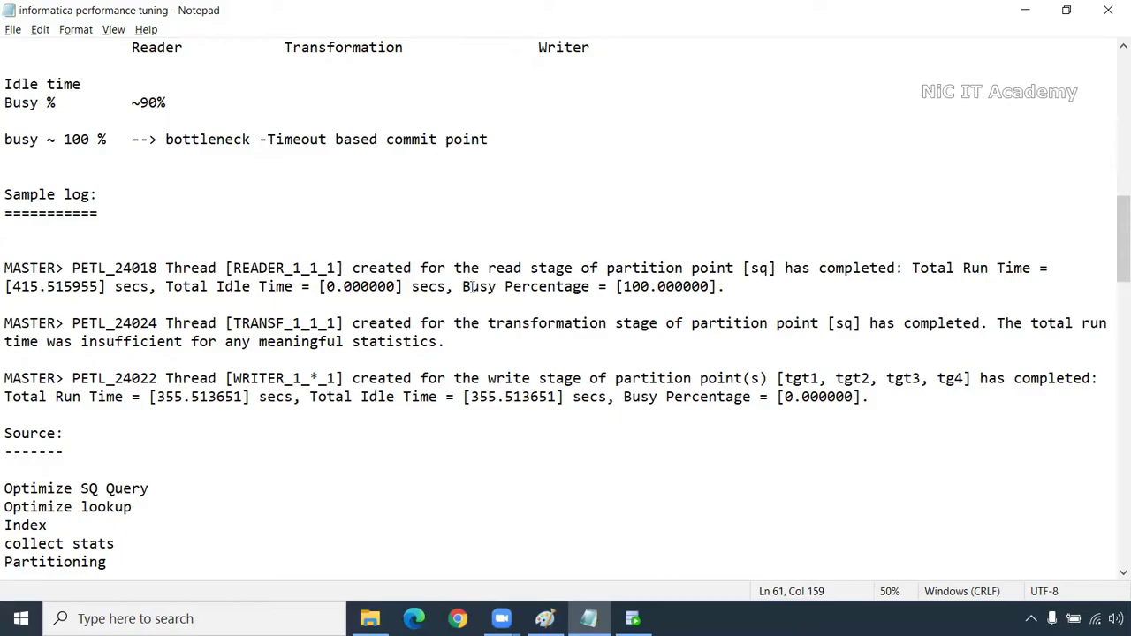
{"action": "left_click_drag", "start_coordinate": [470, 286], "coordinate": [714, 286]}
{"action": "left_click_drag", "start_coordinate": [216, 287], "coordinate": [404, 284]}
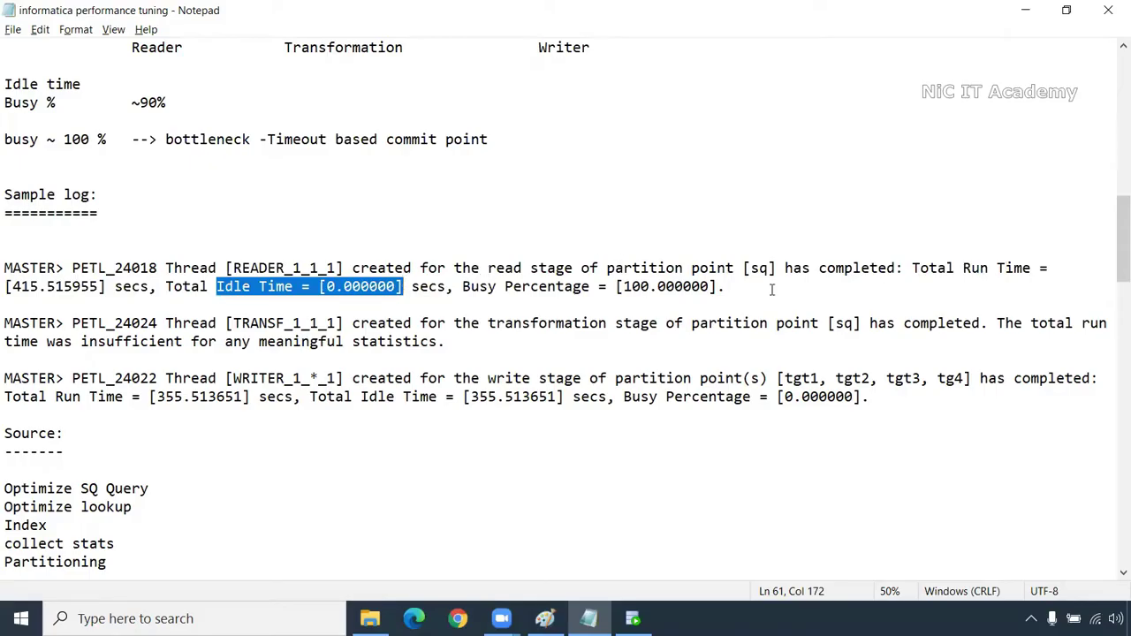
{"action": "left_click_drag", "start_coordinate": [403, 323], "coordinate": [13, 323]}
{"action": "left_click_drag", "start_coordinate": [233, 378], "coordinate": [318, 378]}
{"action": "left_click_drag", "start_coordinate": [871, 398], "coordinate": [621, 396]}
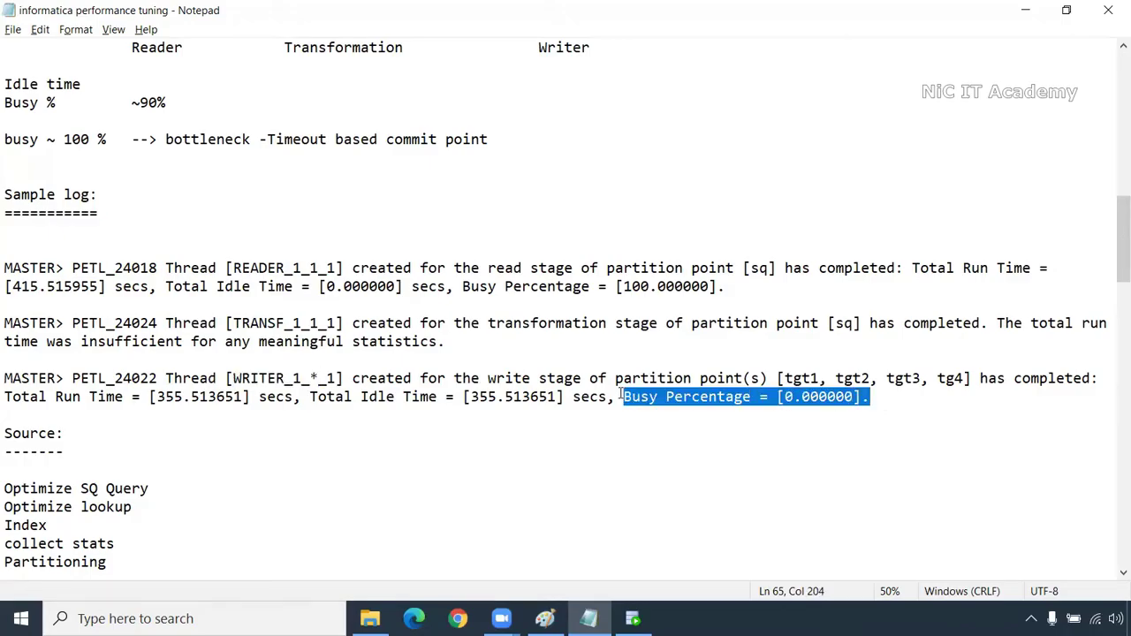
{"action": "left_click_drag", "start_coordinate": [310, 396], "coordinate": [563, 399]}
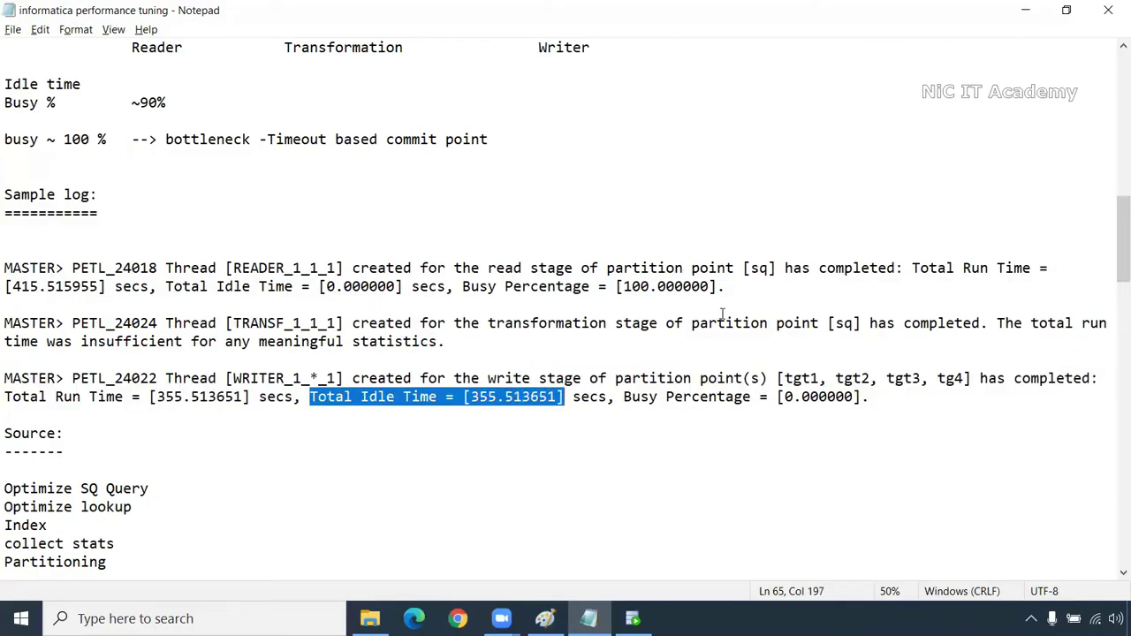
{"action": "left_click_drag", "start_coordinate": [870, 395], "coordinate": [158, 353]}
{"action": "key", "text": "shift+Up"}
{"action": "key", "text": "shift+Up"}
{"action": "key", "text": "shift+Up"}
{"action": "key", "text": "shift+Up"}
{"action": "key", "text": "shift+Up"}
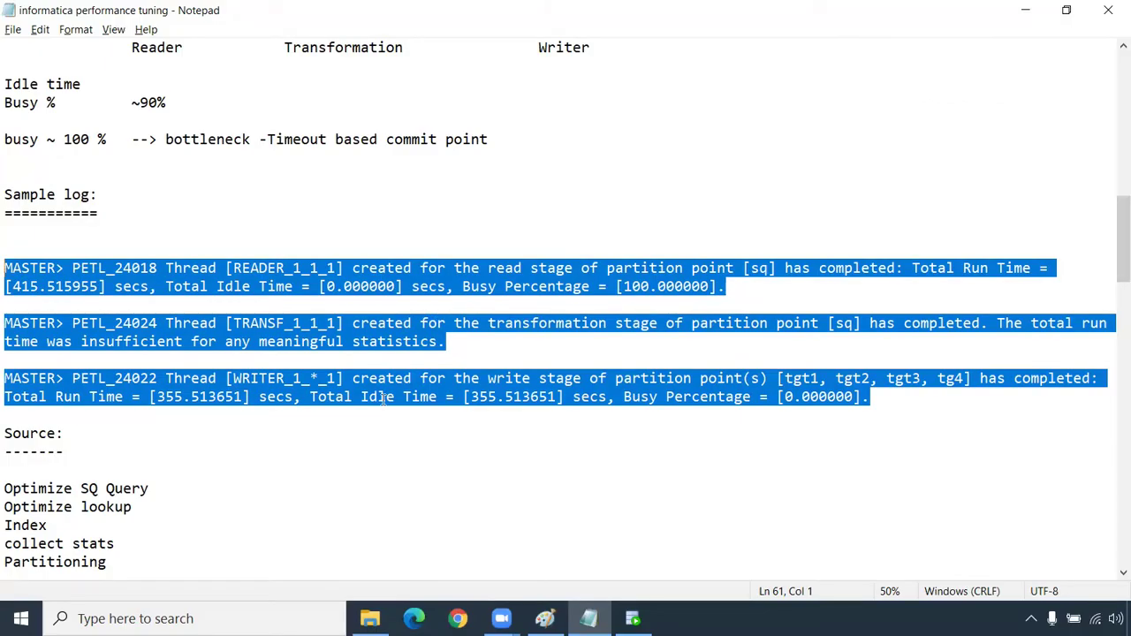
{"action": "scroll", "coordinate": [382, 399], "scroll_direction": "down", "scroll_amount": 3}
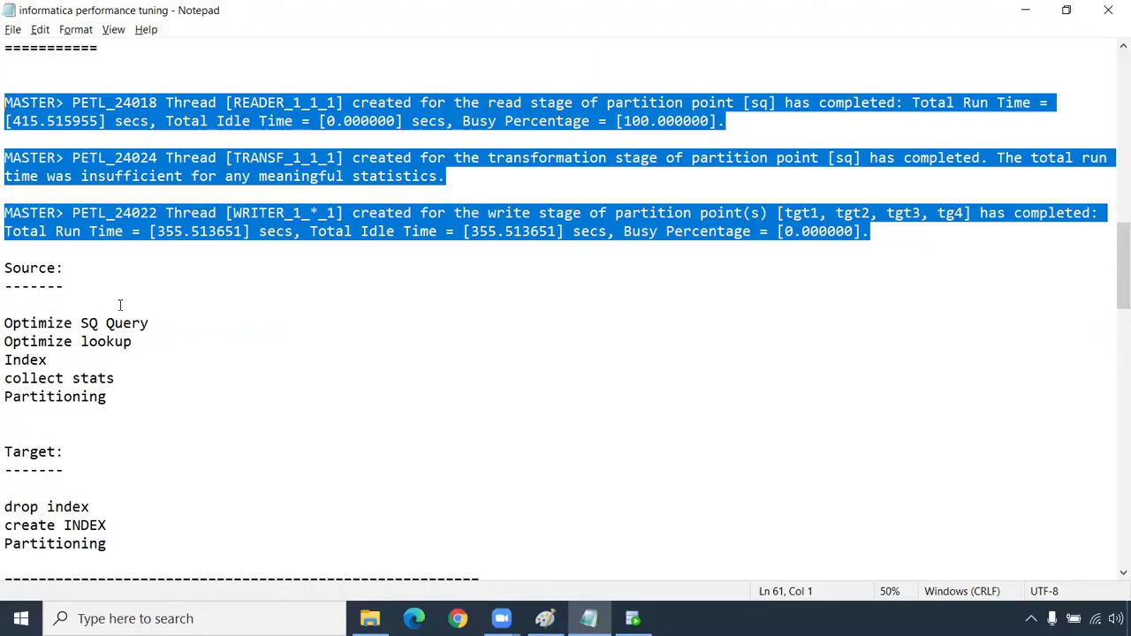
{"action": "left_click_drag", "start_coordinate": [5, 323], "coordinate": [161, 320]}
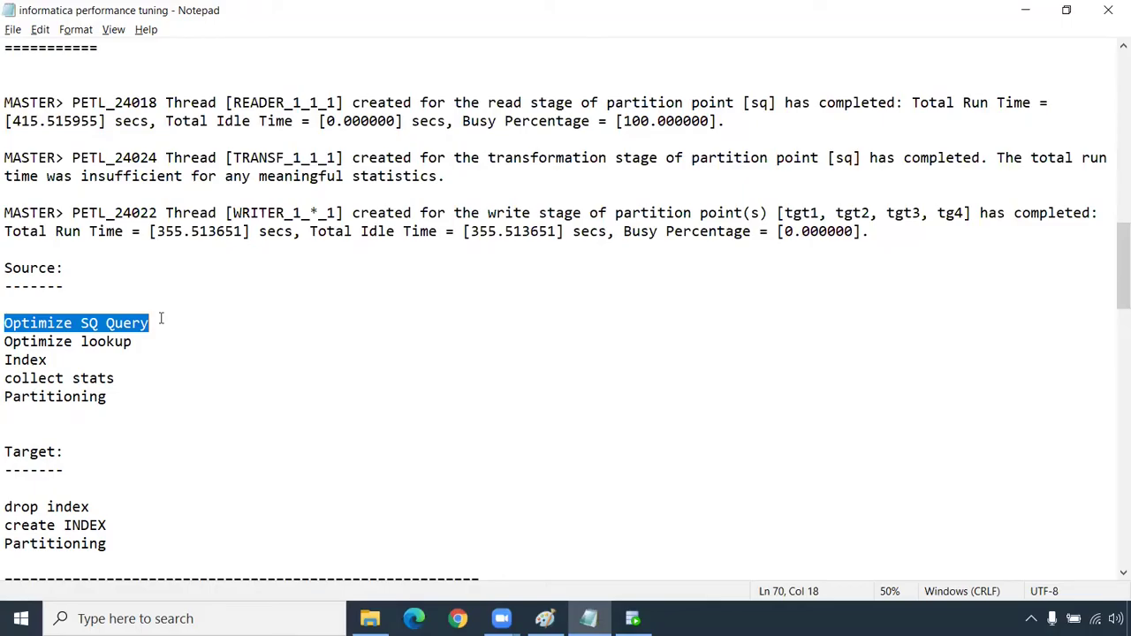
{"action": "left_click_drag", "start_coordinate": [120, 378], "coordinate": [6, 378]}
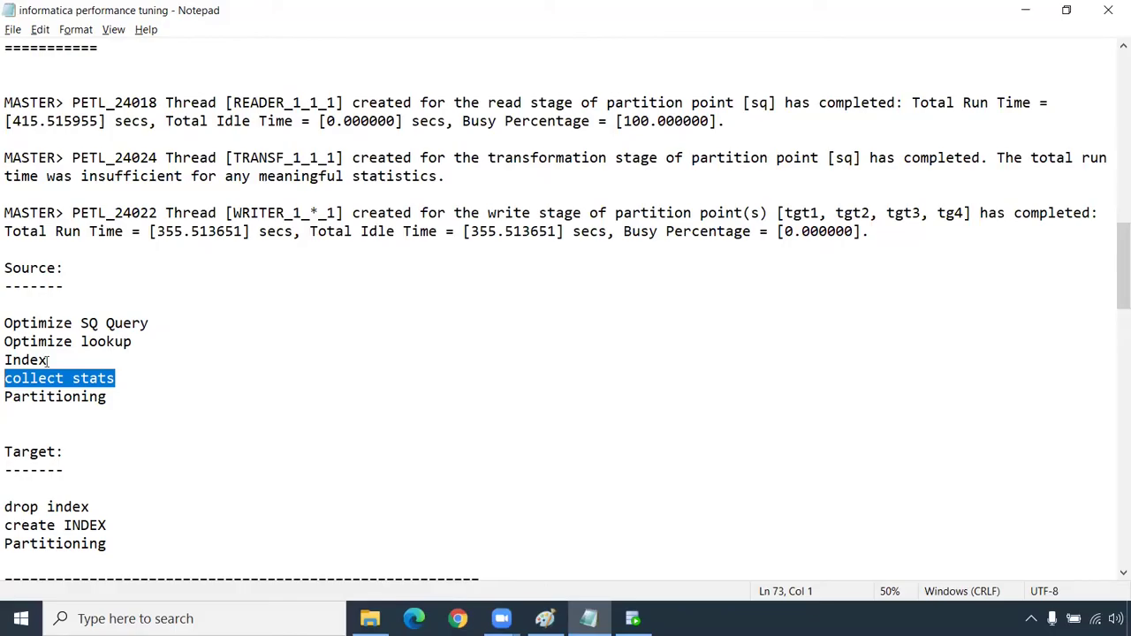
{"action": "left_click_drag", "start_coordinate": [49, 361], "coordinate": [6, 361]}
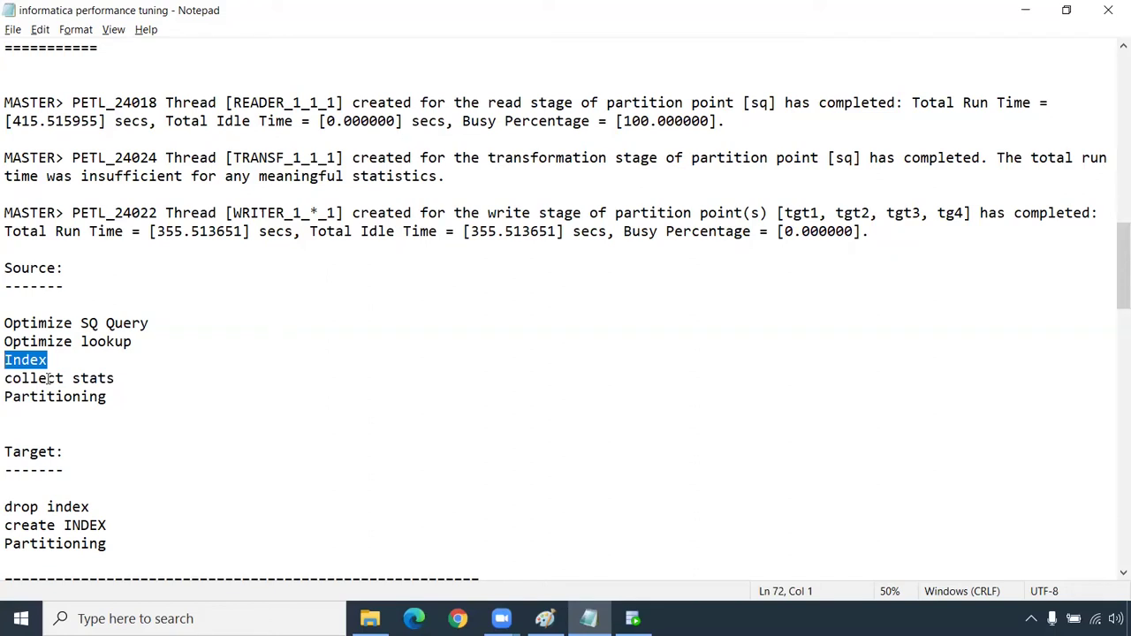
{"action": "left_click_drag", "start_coordinate": [110, 398], "coordinate": [8, 321]}
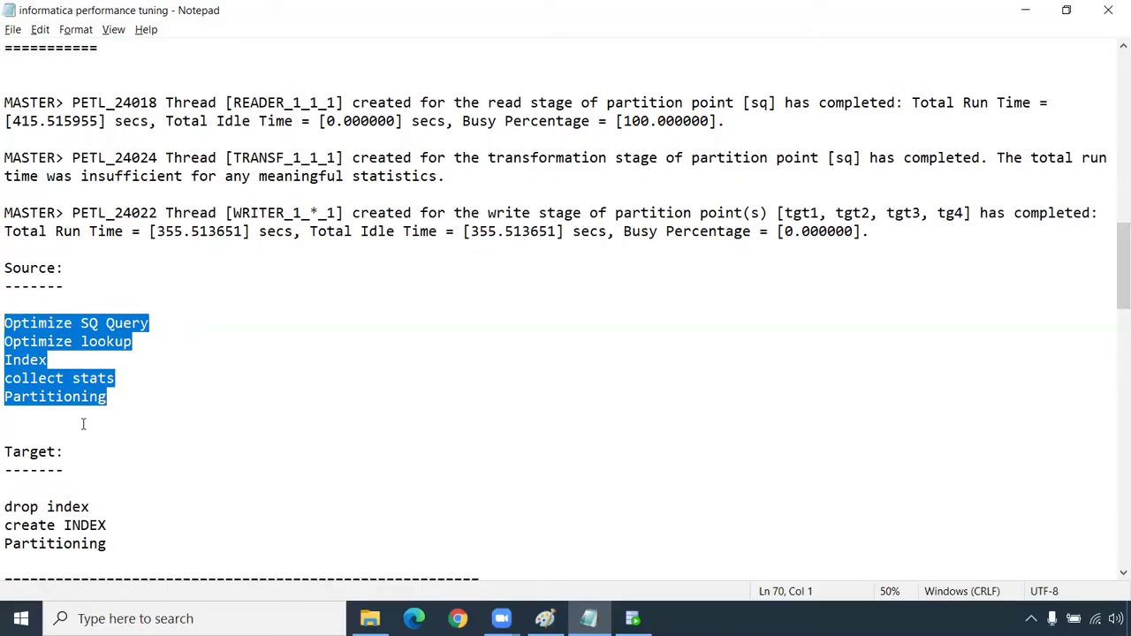
{"action": "scroll", "coordinate": [83, 424], "scroll_direction": "down", "scroll_amount": 2}
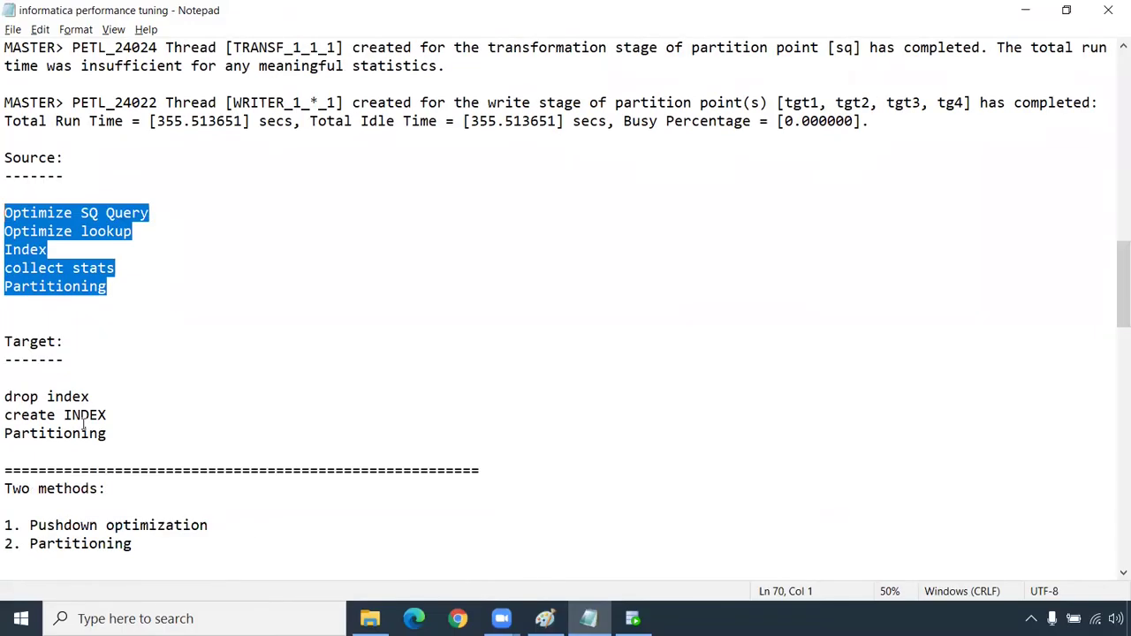
{"action": "left_click_drag", "start_coordinate": [110, 434], "coordinate": [6, 378]}
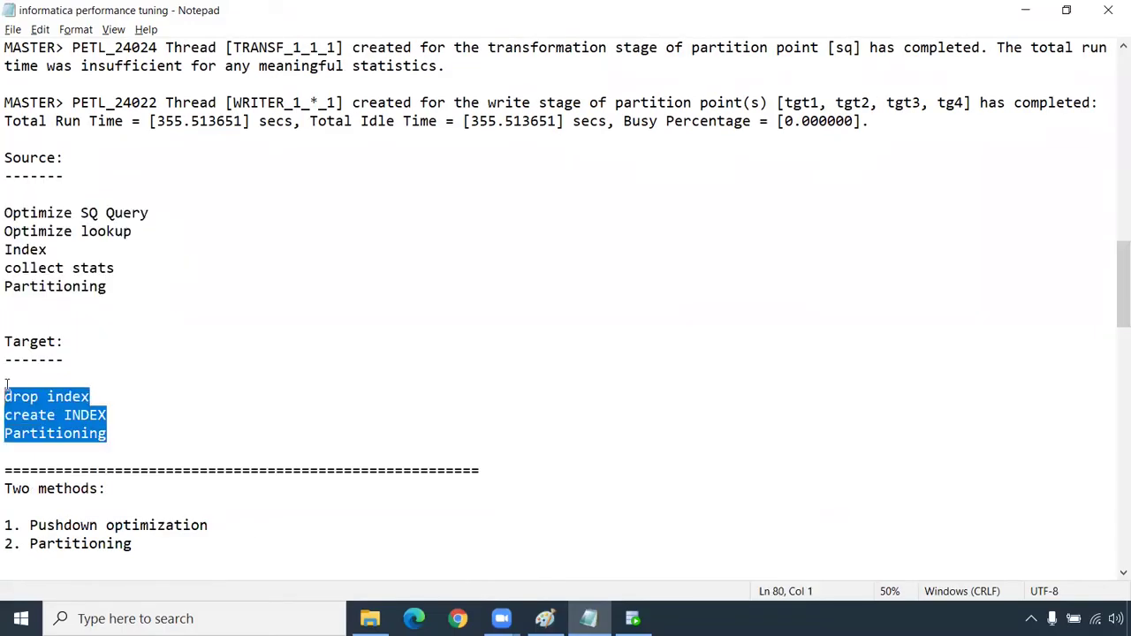
{"action": "left_click_drag", "start_coordinate": [90, 397], "coordinate": [6, 398]}
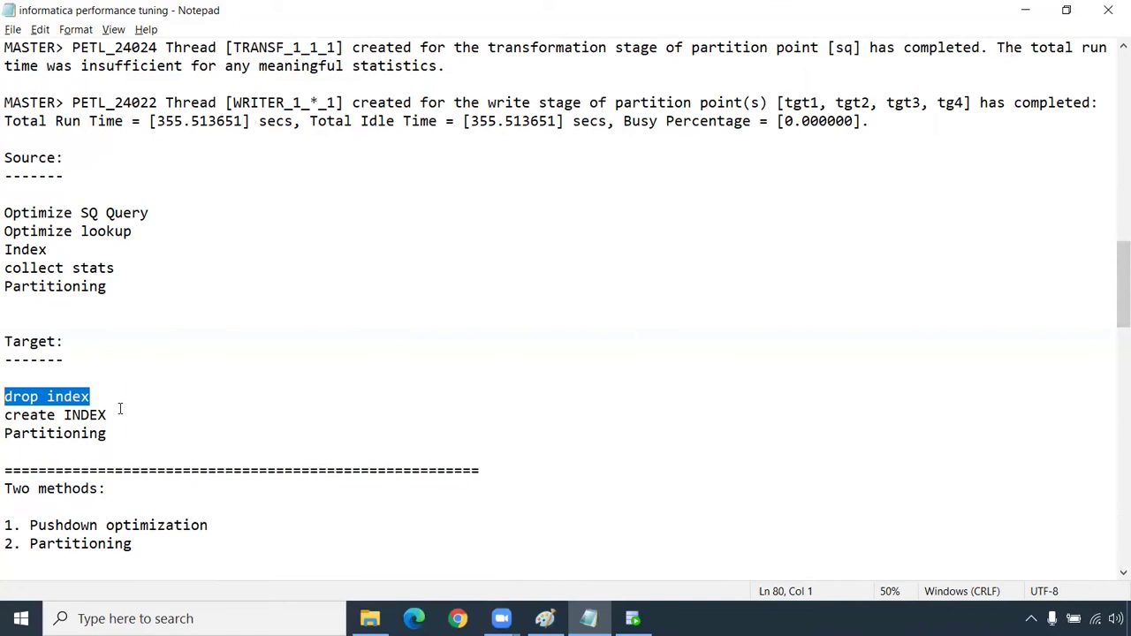
{"action": "left_click_drag", "start_coordinate": [118, 408], "coordinate": [11, 378]}
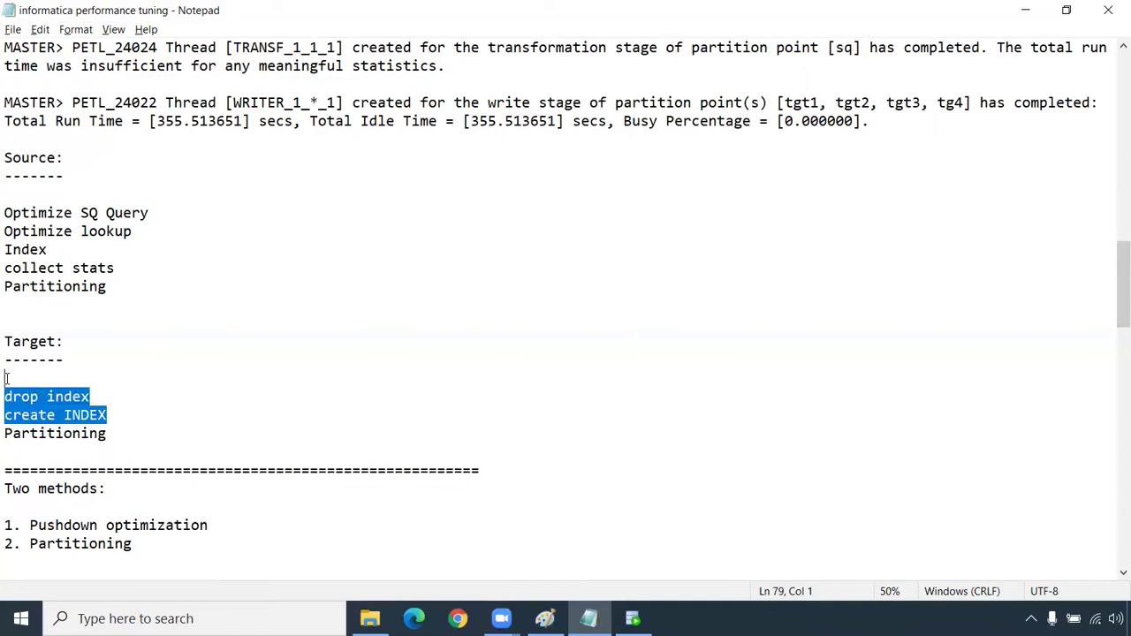
{"action": "left_click", "coordinate": [107, 434]}
{"action": "left_click_drag", "start_coordinate": [107, 434], "coordinate": [5, 432]}
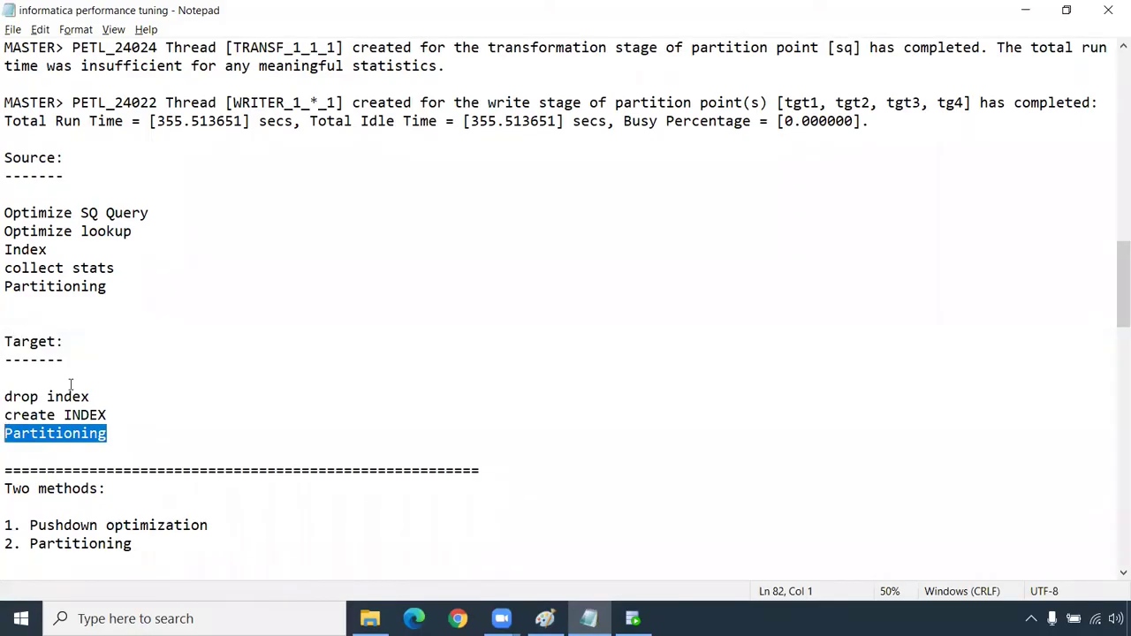
{"action": "left_click", "coordinate": [164, 452]}
{"action": "left_click_drag", "start_coordinate": [163, 452], "coordinate": [6, 158]}
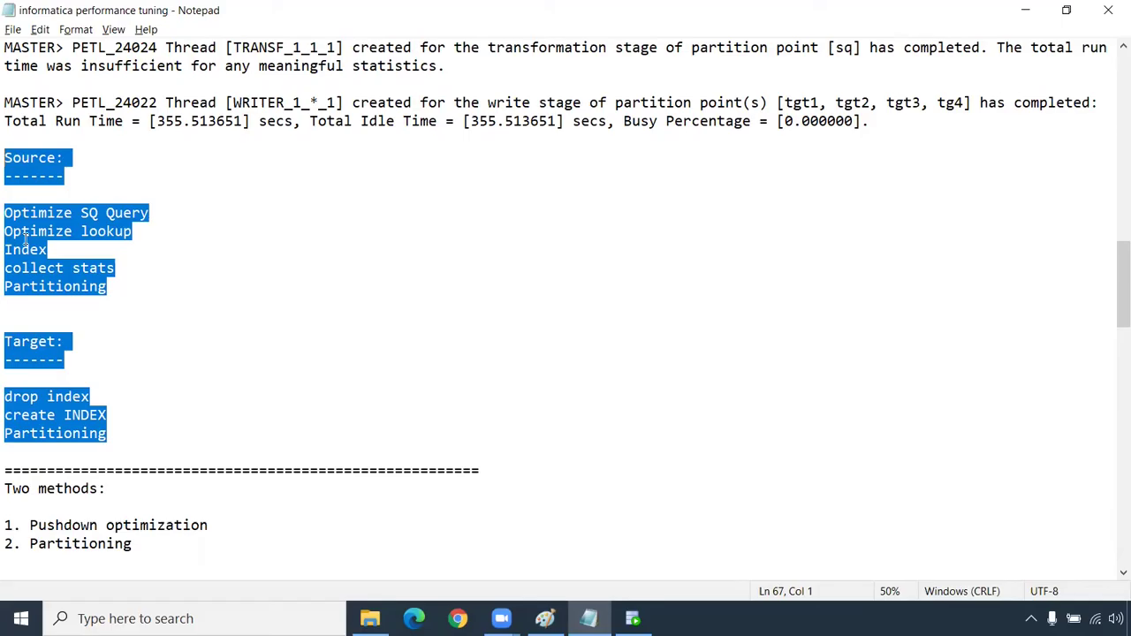
Highlight the two listed methods and the 1. Pushdown optimization line in the notes
{"action": "scroll", "coordinate": [96, 318], "scroll_direction": "down", "scroll_amount": 3}
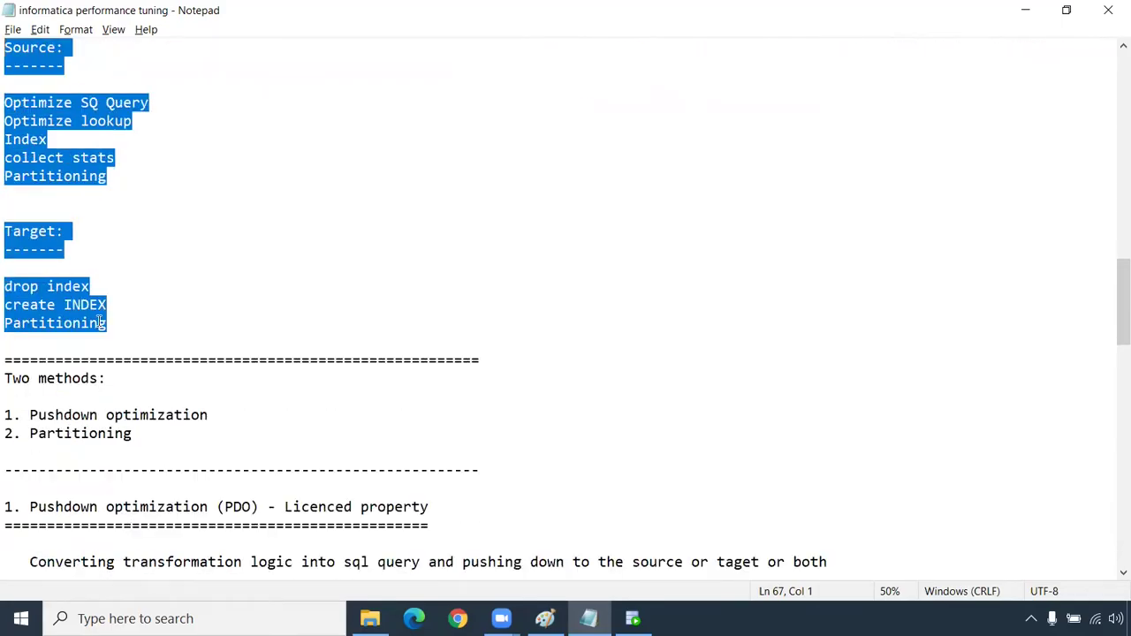
{"action": "left_click_drag", "start_coordinate": [167, 378], "coordinate": [6, 342]}
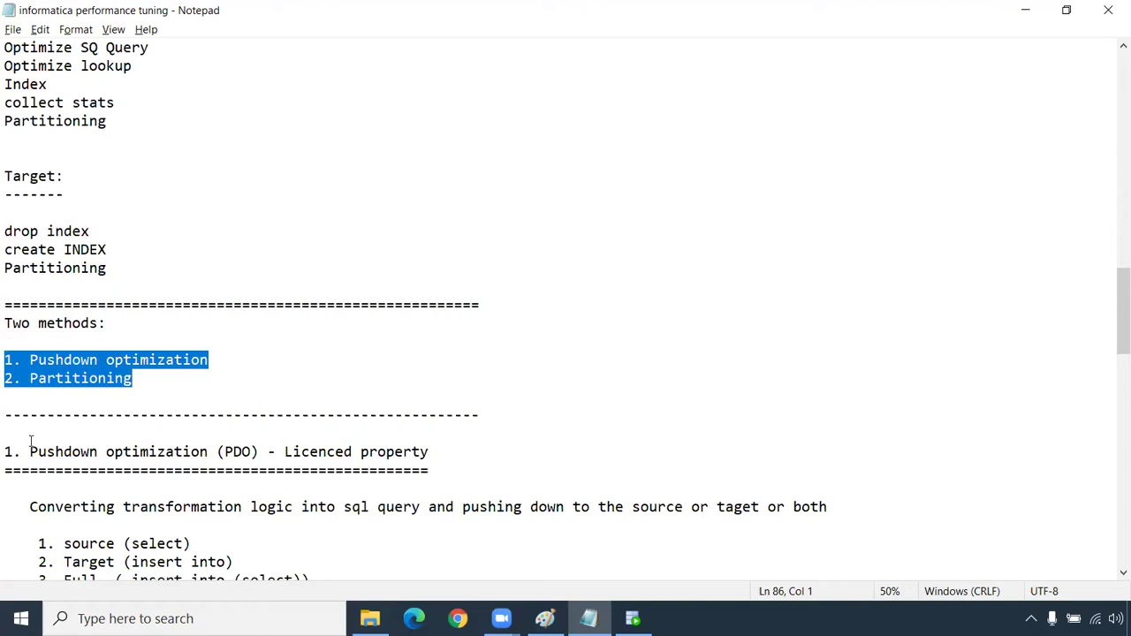
{"action": "left_click", "coordinate": [45, 408]}
{"action": "left_click", "coordinate": [13, 395]}
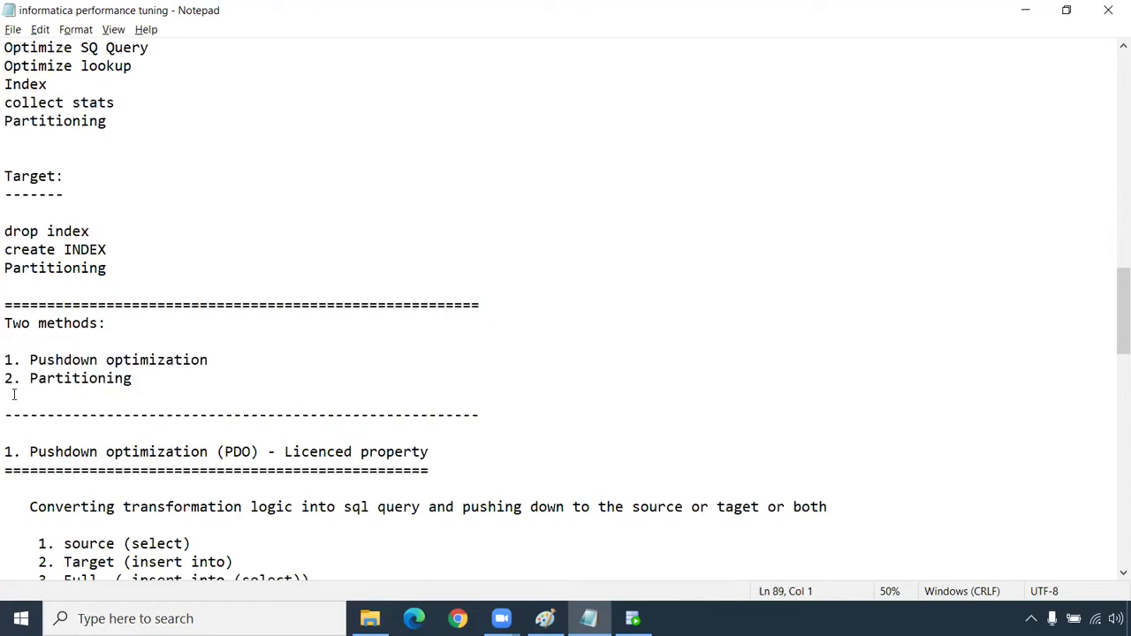
{"action": "left_click_drag", "start_coordinate": [227, 361], "coordinate": [3, 362]}
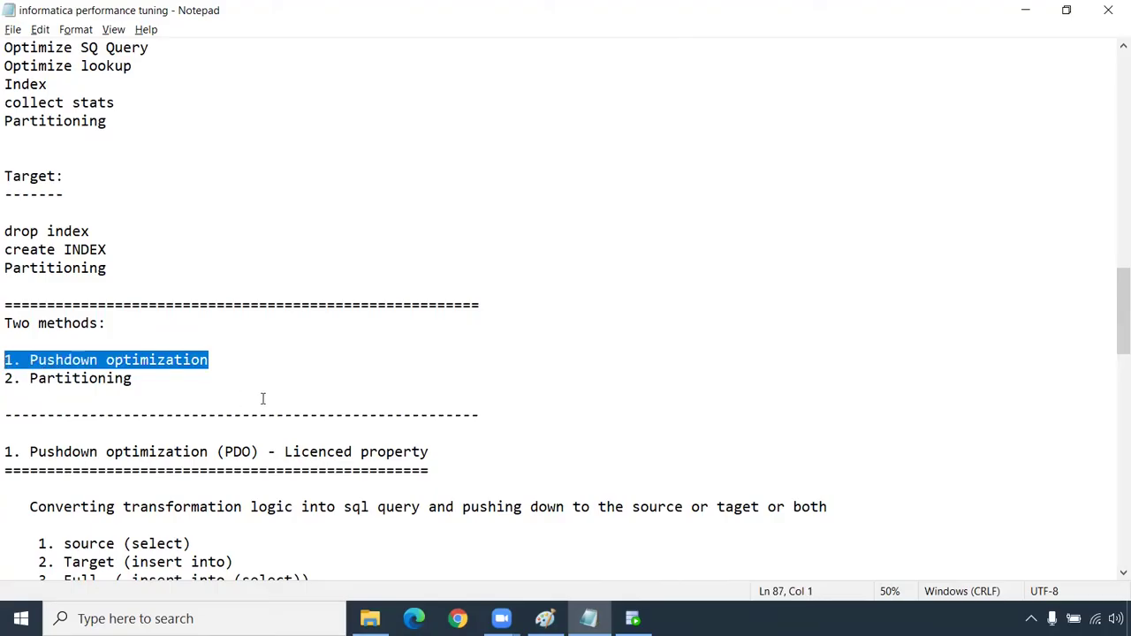
{"action": "scroll", "coordinate": [263, 398], "scroll_direction": "up", "scroll_amount": 1, "text": "ctrl"}
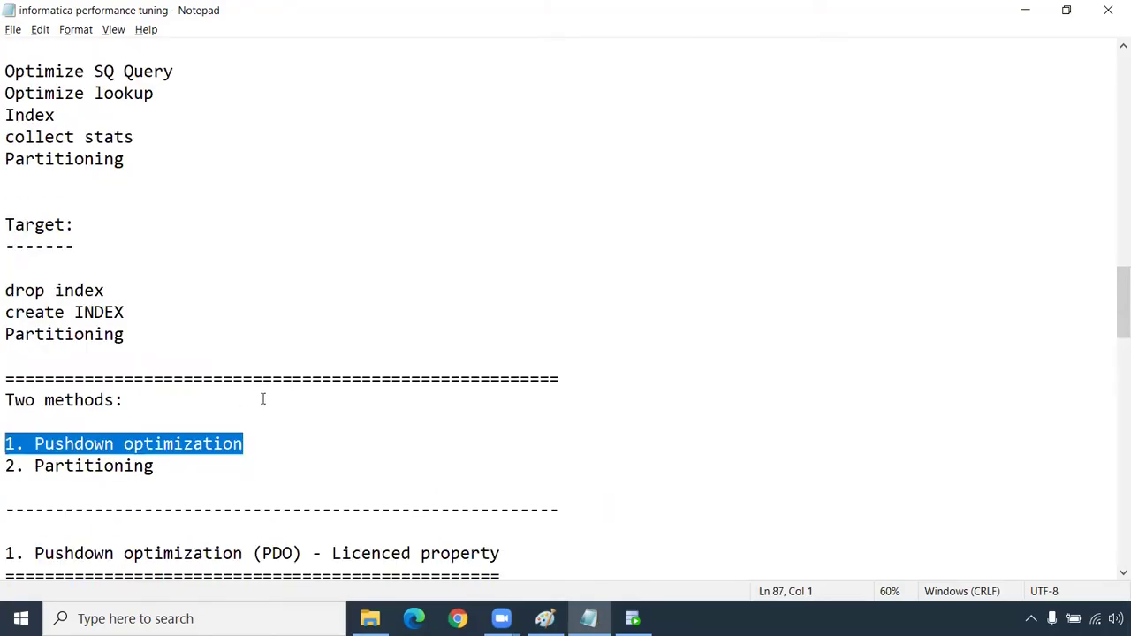
{"action": "scroll", "coordinate": [263, 399], "scroll_direction": "down", "scroll_amount": 3}
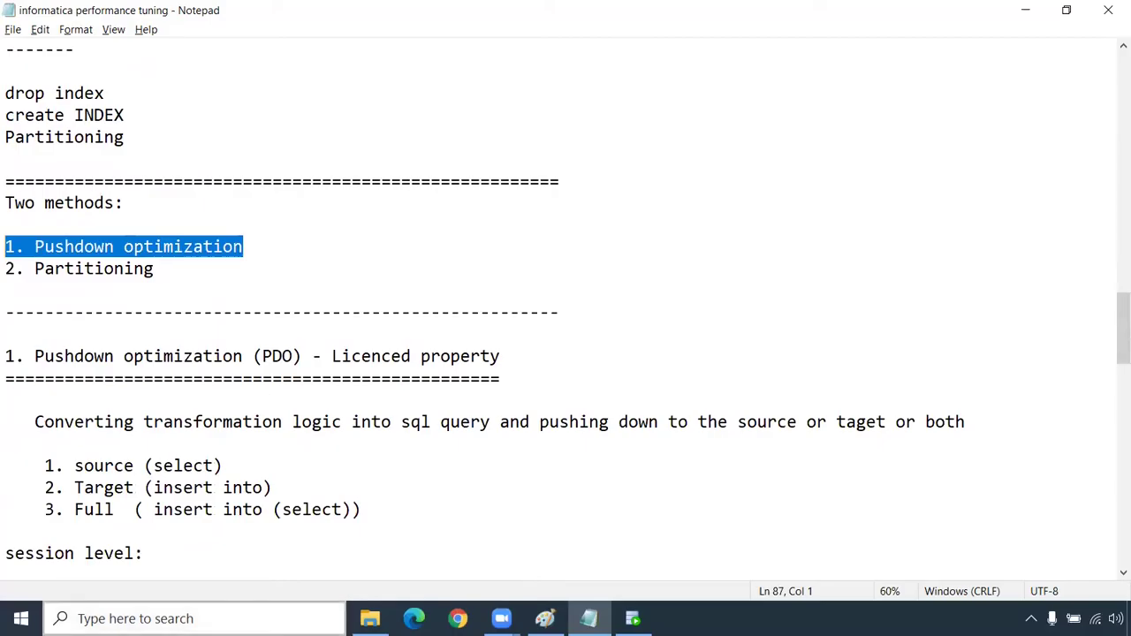
{"action": "left_click", "coordinate": [85, 273]}
{"action": "left_click_drag", "start_coordinate": [158, 270], "coordinate": [7, 231]}
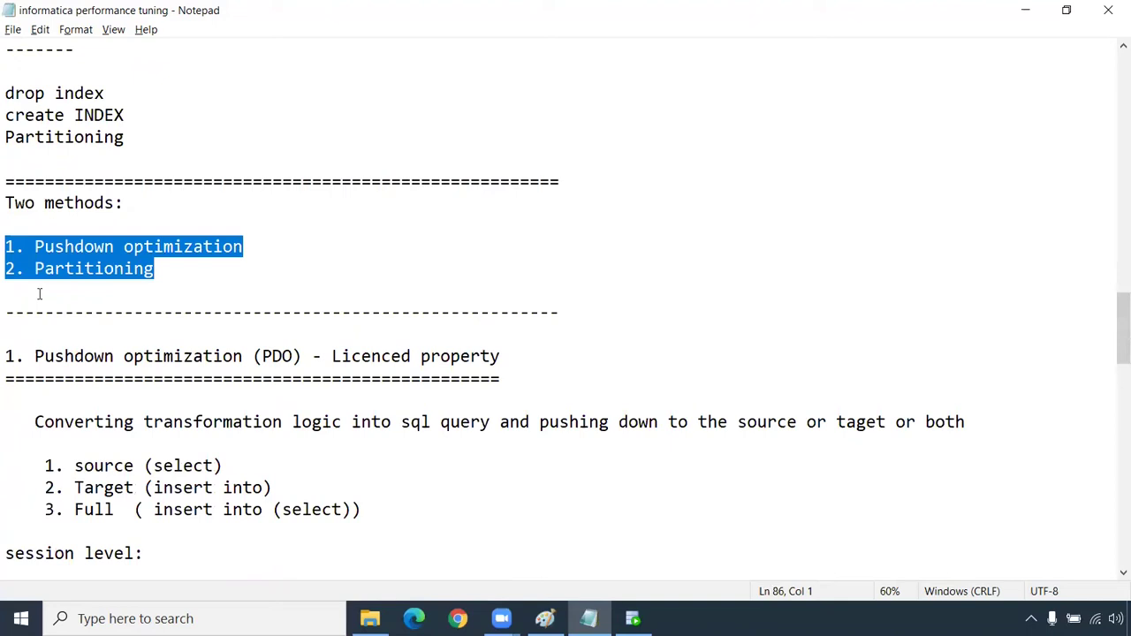
{"action": "left_click", "coordinate": [39, 293]}
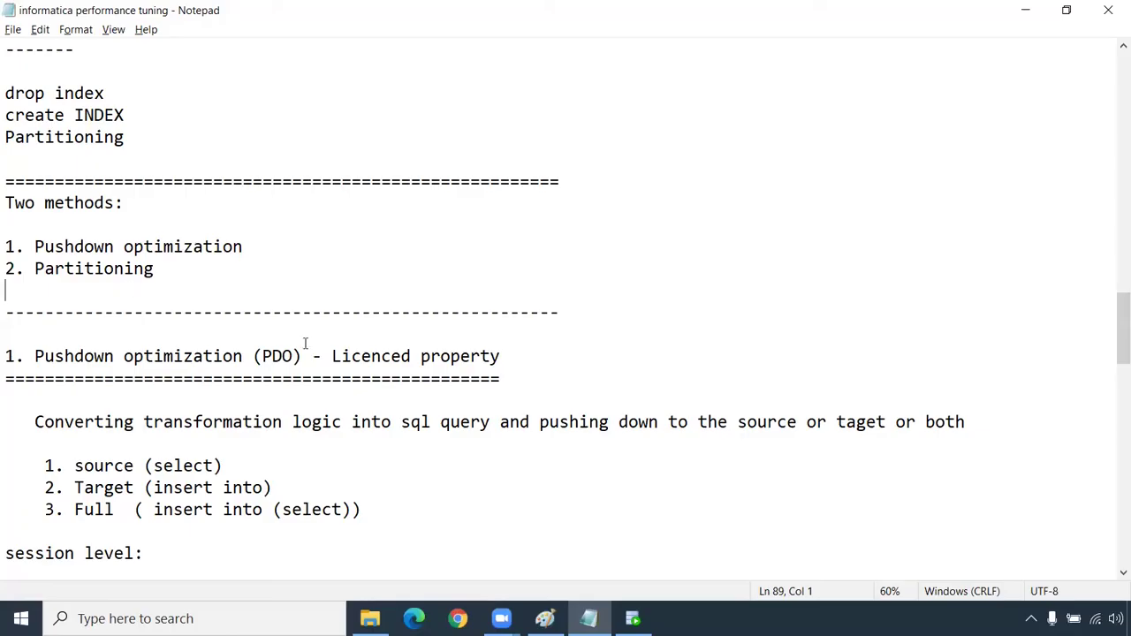
Highlight the phrases Licenced property, Pushdown optimization and into sql query
{"action": "left_click_drag", "start_coordinate": [332, 356], "coordinate": [503, 357]}
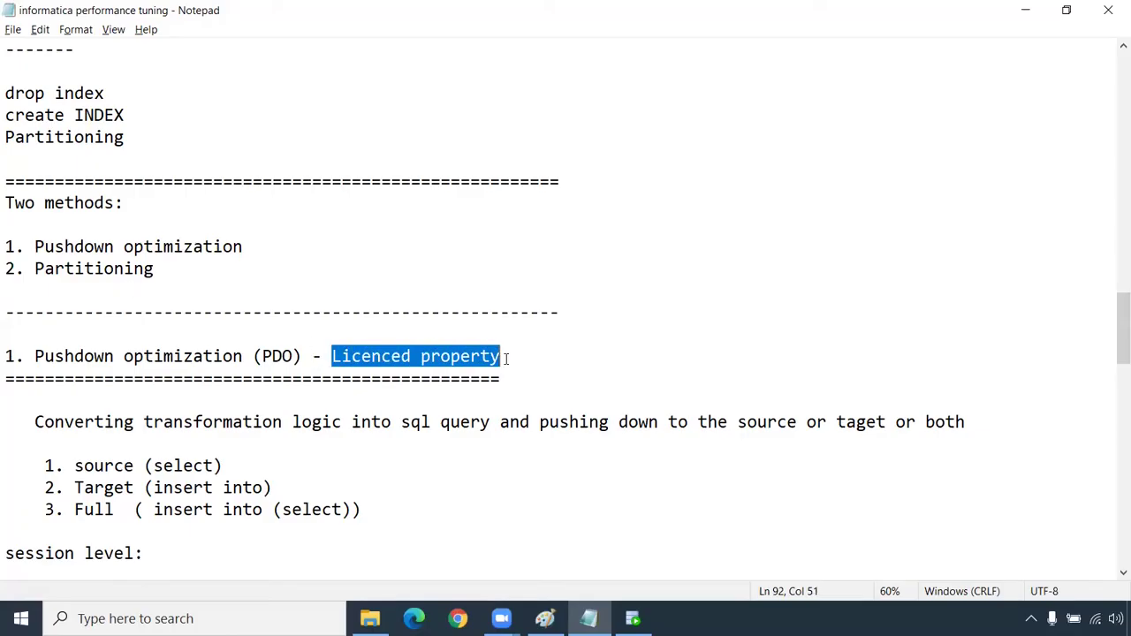
{"action": "left_click_drag", "start_coordinate": [34, 356], "coordinate": [243, 356]}
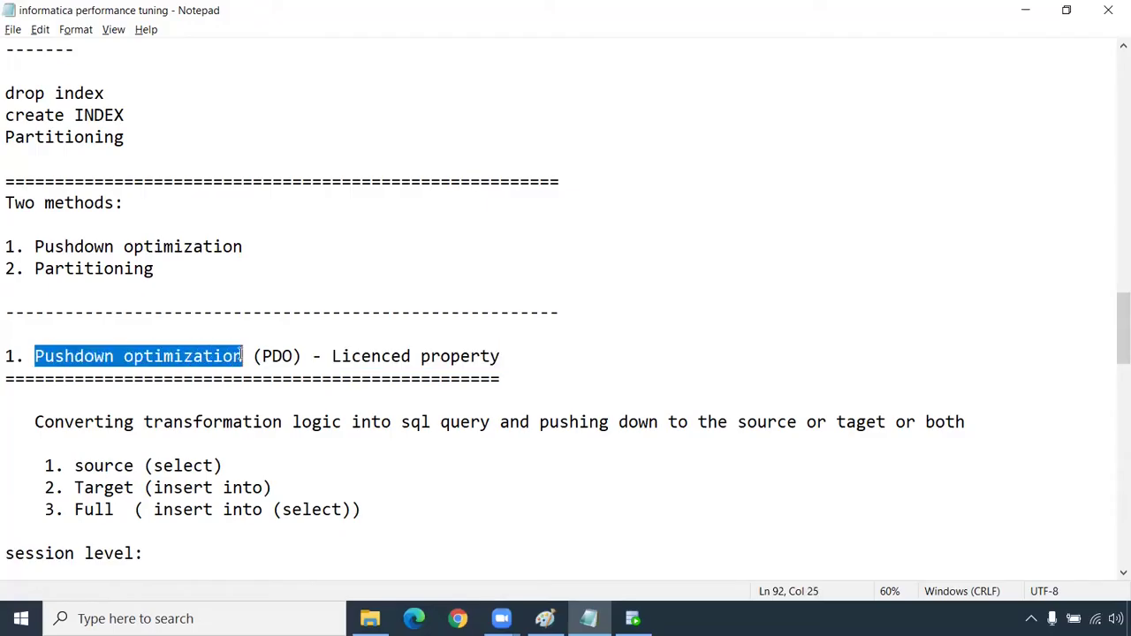
{"action": "mouse_move", "coordinate": [545, 618]}
{"action": "left_click_drag", "start_coordinate": [35, 427], "coordinate": [500, 429]}
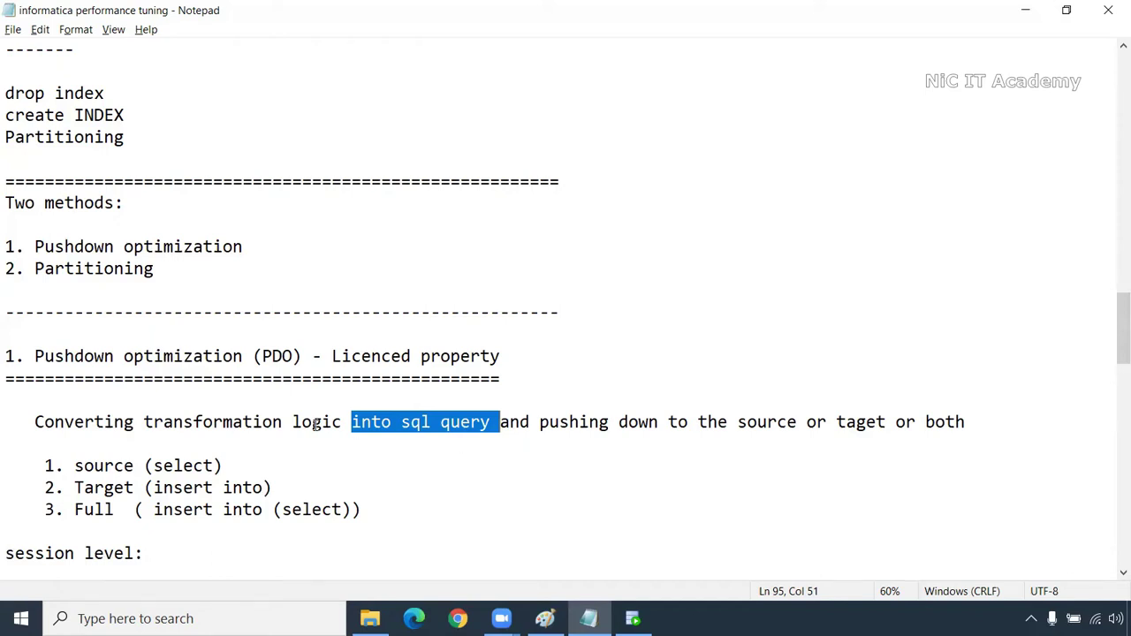
Draw two tall black vertical divider lines on the untitled Paint canvas
{"action": "left_click", "coordinate": [545, 618]}
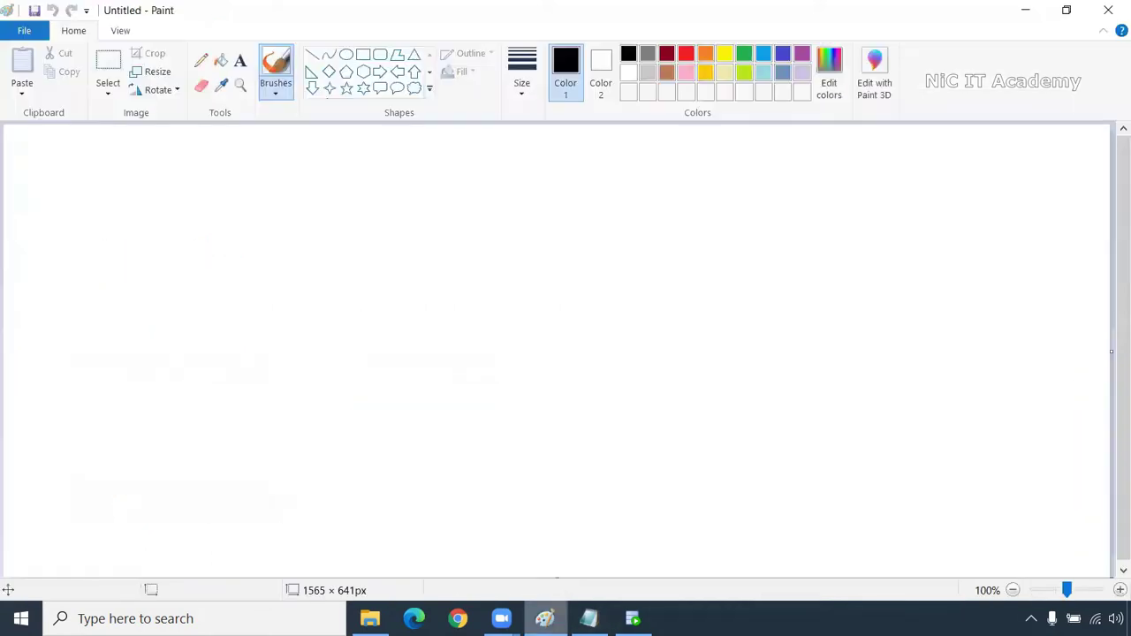
{"action": "left_click", "coordinate": [311, 54]}
{"action": "left_click_drag", "start_coordinate": [194, 164], "coordinate": [193, 557]}
{"action": "left_click_drag", "start_coordinate": [869, 161], "coordinate": [868, 185]}
{"action": "left_click_drag", "start_coordinate": [868, 248], "coordinate": [869, 565]}
Draw green rounded boxes: one left of the first divider and five between the dividers
{"action": "left_click", "coordinate": [380, 53]}
{"action": "left_click", "coordinate": [744, 53]}
{"action": "left_click_drag", "start_coordinate": [36, 234], "coordinate": [156, 460]}
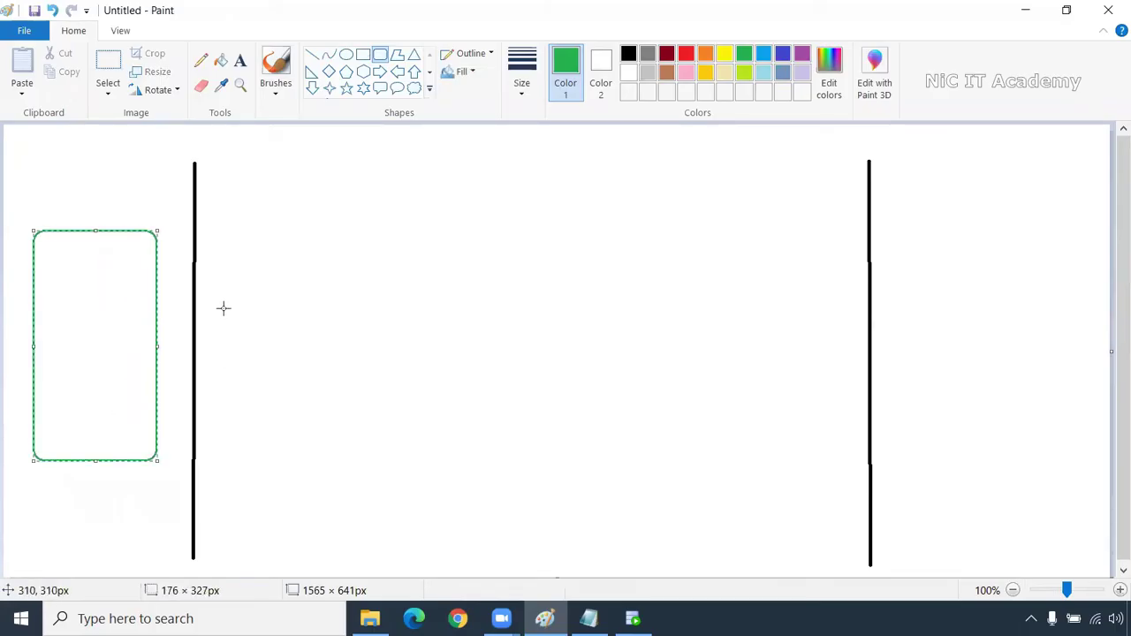
{"action": "mouse_move", "coordinate": [213, 231]}
{"action": "left_mouse_down"}
{"action": "mouse_move", "coordinate": [286, 321]}
{"action": "mouse_move", "coordinate": [341, 439]}
{"action": "mouse_move", "coordinate": [337, 463]}
{"action": "left_mouse_up"}
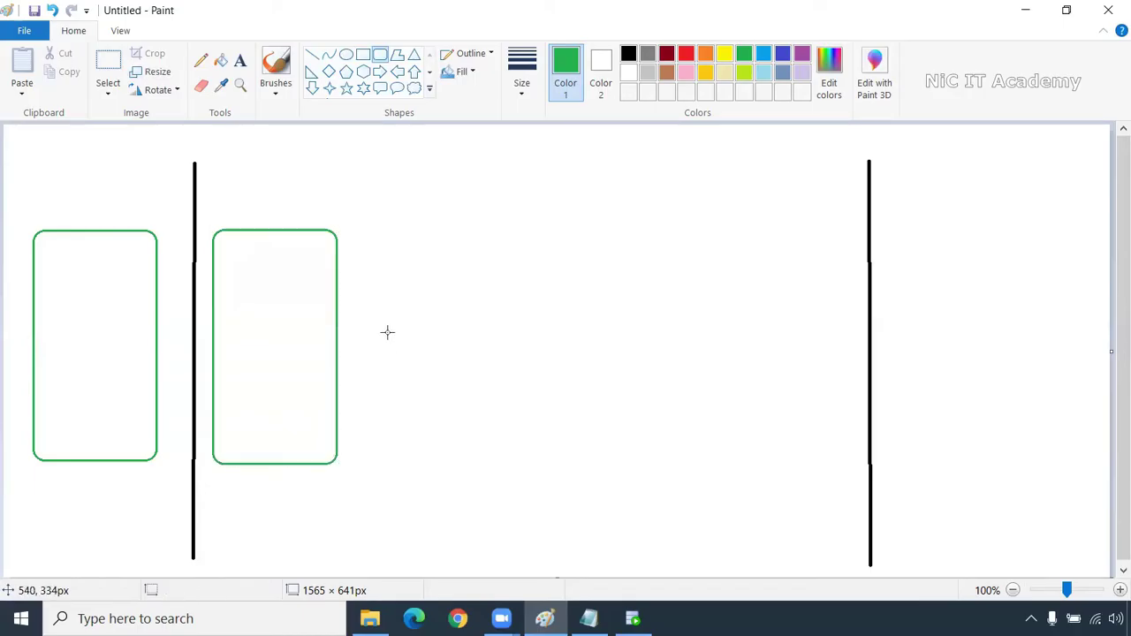
{"action": "left_click_drag", "start_coordinate": [356, 228], "coordinate": [385, 283]}
{"action": "left_click_drag", "start_coordinate": [412, 336], "coordinate": [469, 465]}
{"action": "left_click_drag", "start_coordinate": [486, 227], "coordinate": [597, 465]}
{"action": "left_click_drag", "start_coordinate": [621, 225], "coordinate": [737, 465]}
{"action": "mouse_move", "coordinate": [757, 227]}
{"action": "left_mouse_down"}
{"action": "mouse_move", "coordinate": [860, 440]}
{"action": "mouse_move", "coordinate": [855, 463]}
{"action": "left_mouse_up"}
Draw an orange rounded box to the right of the right divider
{"action": "left_click_drag", "start_coordinate": [893, 219], "coordinate": [1019, 461]}
{"action": "left_click_drag", "start_coordinate": [883, 212], "coordinate": [1028, 466]}
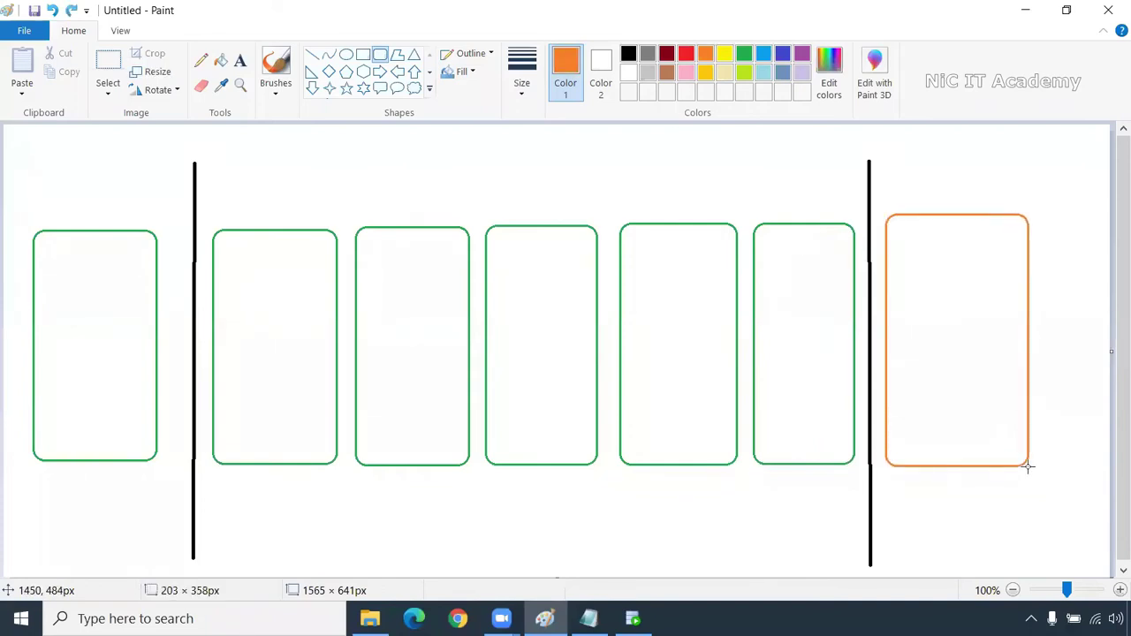
{"action": "left_click", "coordinate": [1070, 434]}
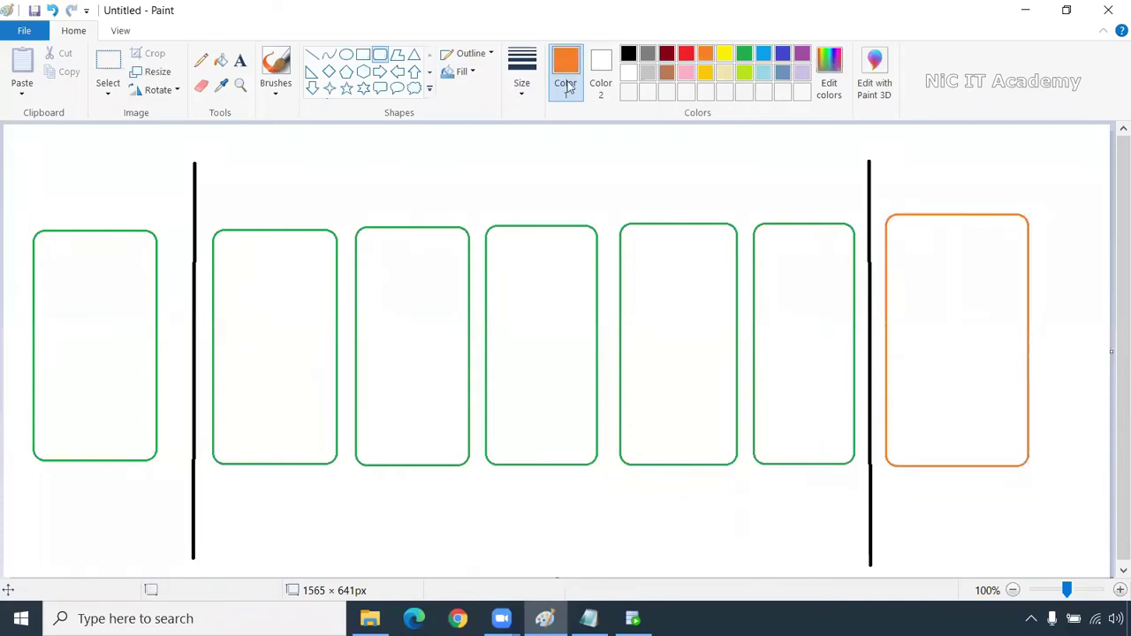
{"action": "left_click", "coordinate": [200, 61]}
Write a black S in the first green box and a T in the orange box
{"action": "left_click", "coordinate": [628, 54]}
{"action": "mouse_move", "coordinate": [92, 300]}
{"action": "left_mouse_down"}
{"action": "mouse_move", "coordinate": [96, 334]}
{"action": "mouse_move", "coordinate": [81, 343]}
{"action": "left_mouse_up"}
{"action": "left_click_drag", "start_coordinate": [946, 305], "coordinate": [946, 349]}
{"action": "left_click_drag", "start_coordinate": [924, 311], "coordinate": [975, 301]}
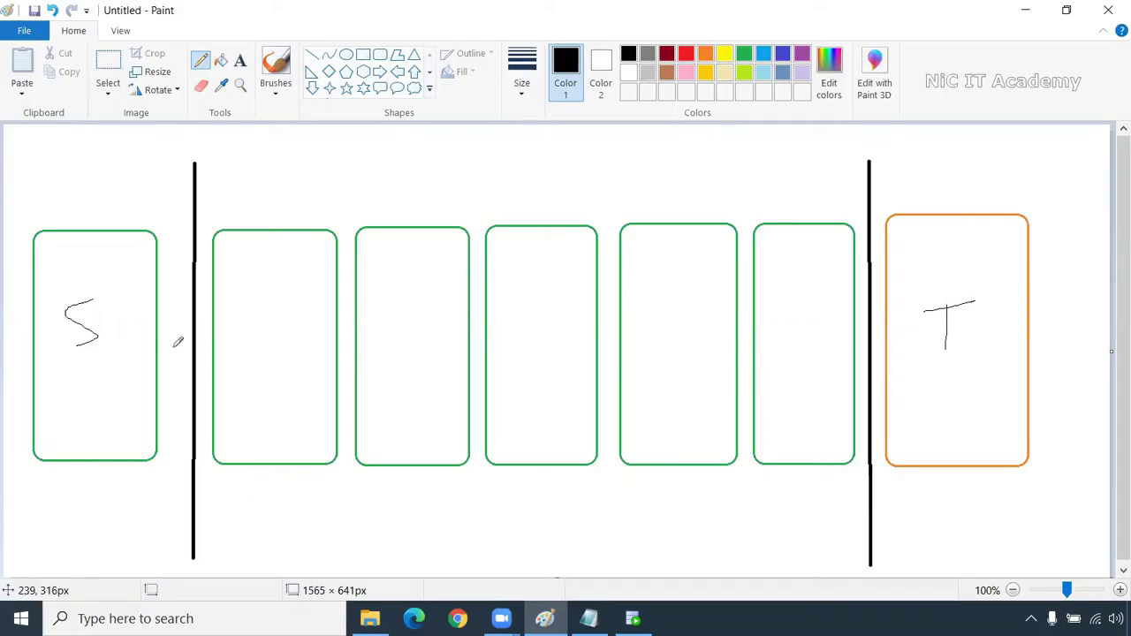
Draw black arrows linking S through the middle boxes, undoing two misdrawn arcs
{"action": "mouse_move", "coordinate": [135, 351]}
{"action": "left_mouse_down"}
{"action": "mouse_move", "coordinate": [198, 355]}
{"action": "mouse_move", "coordinate": [219, 374]}
{"action": "mouse_move", "coordinate": [205, 362]}
{"action": "left_mouse_up"}
{"action": "mouse_move", "coordinate": [276, 237]}
{"action": "left_mouse_down"}
{"action": "mouse_move", "coordinate": [285, 227]}
{"action": "mouse_move", "coordinate": [352, 237]}
{"action": "mouse_move", "coordinate": [364, 258]}
{"action": "left_mouse_up"}
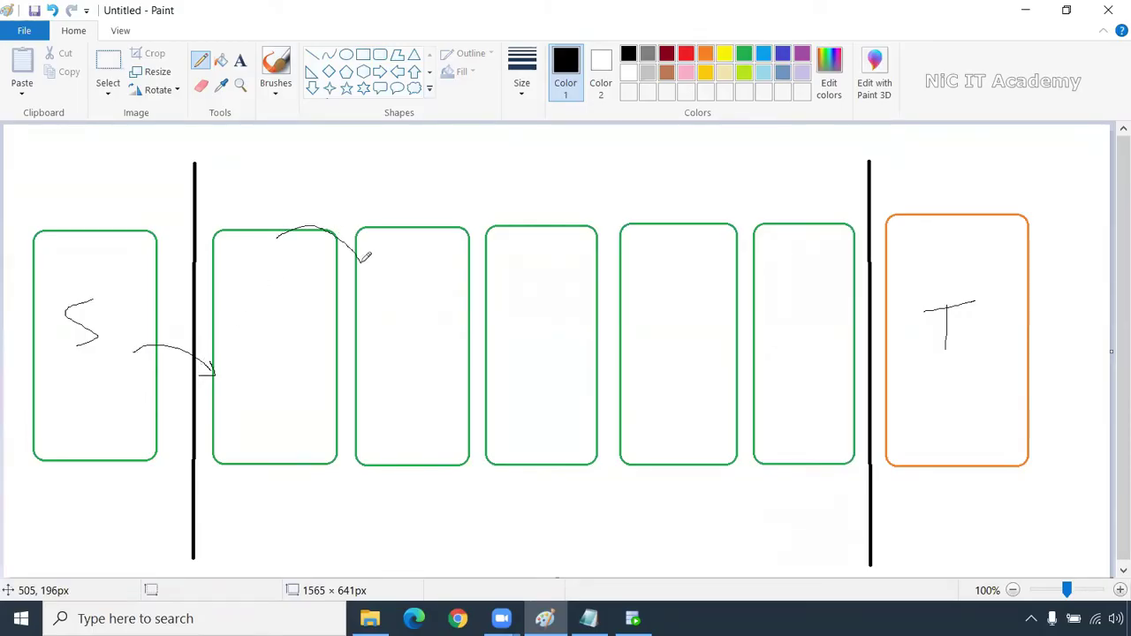
{"action": "key", "text": "ctrl+z"}
{"action": "mouse_move", "coordinate": [290, 229]}
{"action": "left_mouse_down"}
{"action": "mouse_move", "coordinate": [409, 231]}
{"action": "mouse_move", "coordinate": [478, 210]}
{"action": "mouse_move", "coordinate": [547, 231]}
{"action": "mouse_move", "coordinate": [691, 234]}
{"action": "mouse_move", "coordinate": [843, 217]}
{"action": "left_mouse_up"}
{"action": "key", "text": "ctrl+z"}
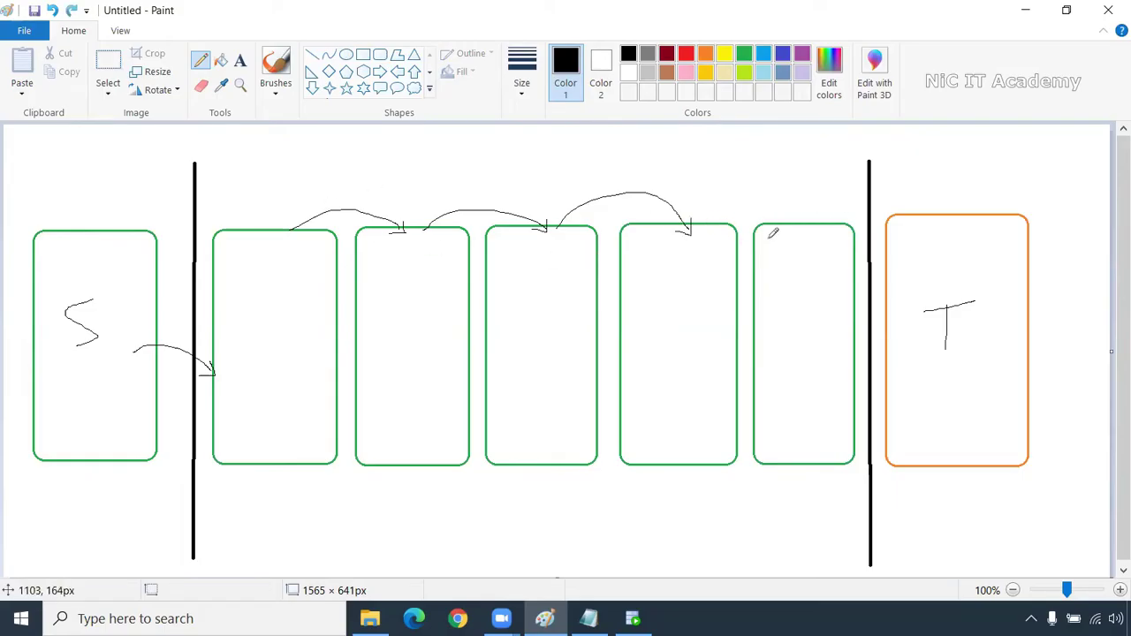
{"action": "mouse_move", "coordinate": [708, 225]}
{"action": "left_mouse_down"}
{"action": "mouse_move", "coordinate": [762, 210]}
{"action": "mouse_move", "coordinate": [796, 235]}
{"action": "mouse_move", "coordinate": [798, 218]}
{"action": "left_mouse_up"}
Add short lines from the last middle box into T and a brace under the middle boxes
{"action": "mouse_move", "coordinate": [855, 256]}
{"action": "left_mouse_down"}
{"action": "mouse_move", "coordinate": [883, 255]}
{"action": "mouse_move", "coordinate": [889, 286]}
{"action": "left_mouse_up"}
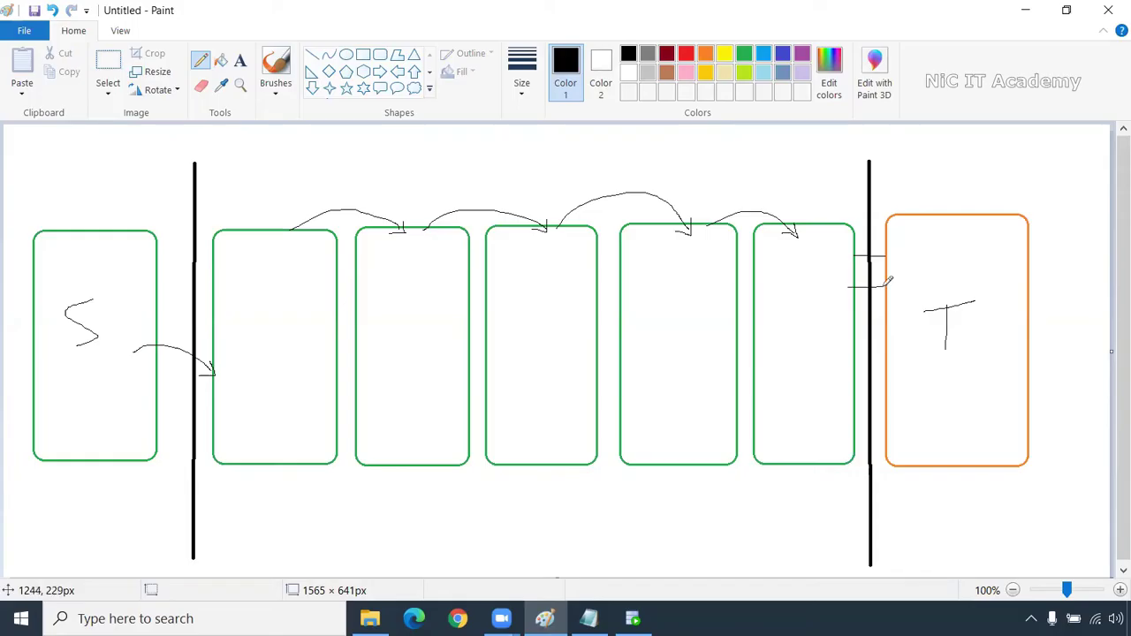
{"action": "mouse_move", "coordinate": [854, 322]}
{"action": "left_mouse_down"}
{"action": "mouse_move", "coordinate": [885, 321]}
{"action": "mouse_move", "coordinate": [875, 383]}
{"action": "left_mouse_up"}
{"action": "mouse_move", "coordinate": [853, 429]}
{"action": "left_mouse_down"}
{"action": "mouse_move", "coordinate": [891, 424]}
{"action": "mouse_move", "coordinate": [888, 405]}
{"action": "left_mouse_up"}
{"action": "mouse_move", "coordinate": [201, 459]}
{"action": "left_mouse_down"}
{"action": "mouse_move", "coordinate": [238, 488]}
{"action": "mouse_move", "coordinate": [471, 500]}
{"action": "mouse_move", "coordinate": [522, 482]}
{"action": "mouse_move", "coordinate": [844, 499]}
{"action": "mouse_move", "coordinate": [871, 451]}
{"action": "left_mouse_up"}
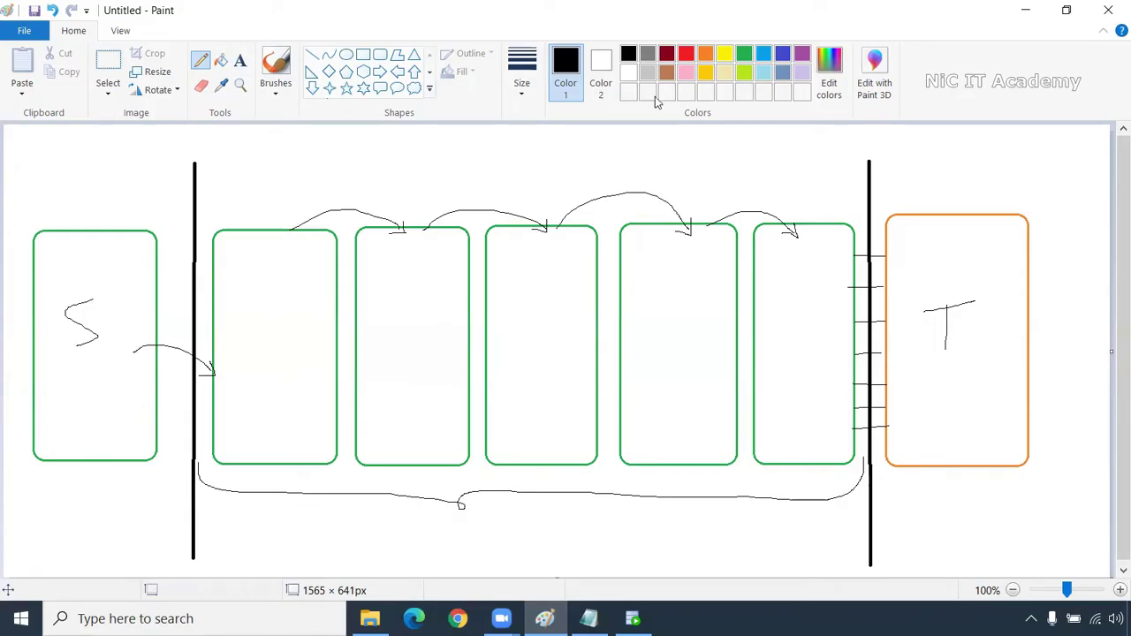
With a thicker pencil, draw orange arrows above the boxes, one rightward and one curving back left
{"action": "left_click", "coordinate": [687, 55]}
{"action": "left_click", "coordinate": [519, 71]}
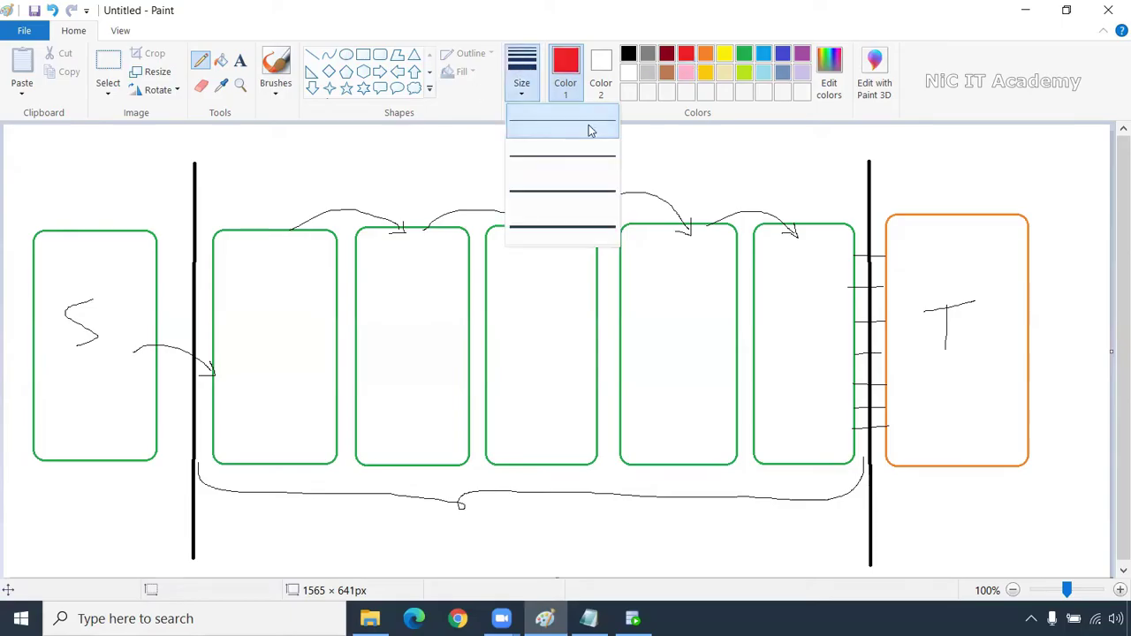
{"action": "left_click", "coordinate": [575, 156]}
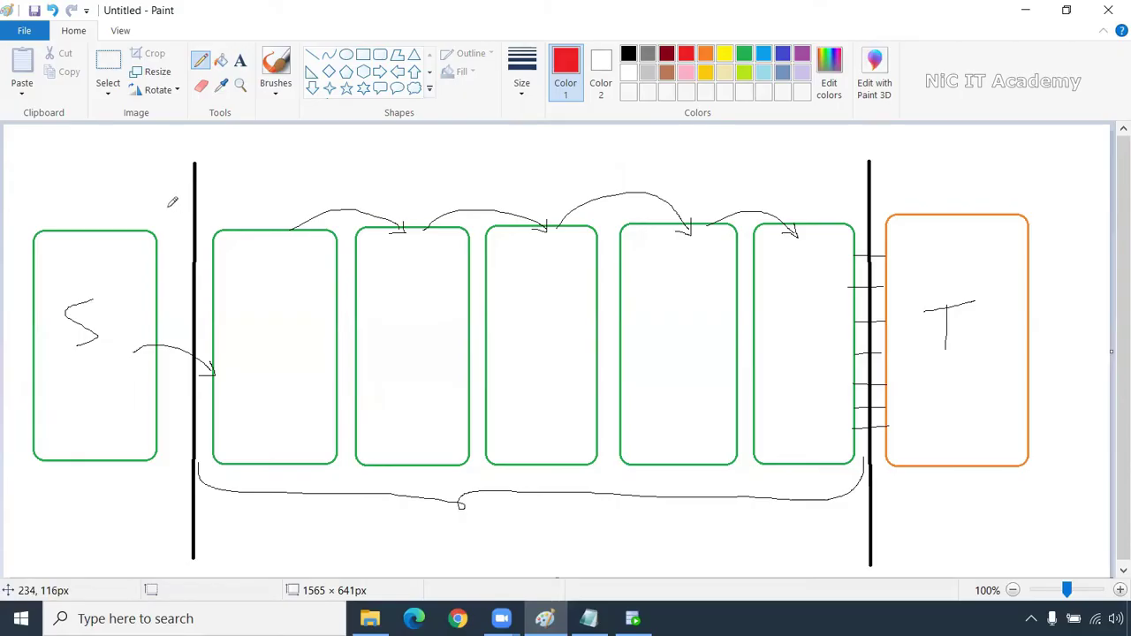
{"action": "left_click_drag", "start_coordinate": [162, 208], "coordinate": [403, 208]}
{"action": "key", "text": "ctrl+z"}
{"action": "left_click", "coordinate": [705, 55]}
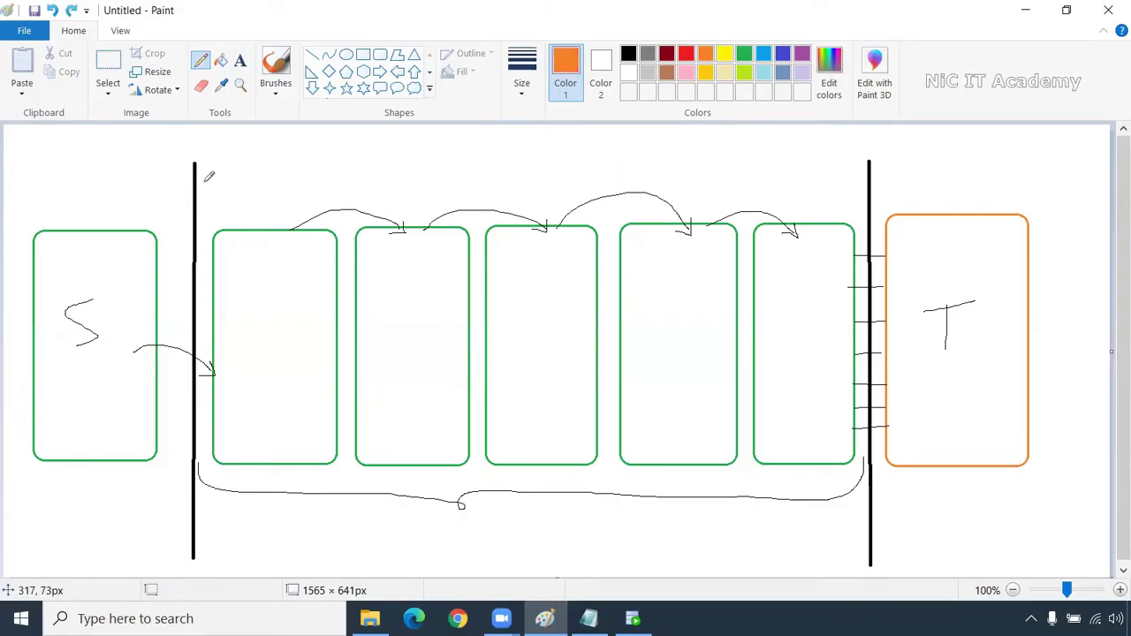
{"action": "left_click_drag", "start_coordinate": [145, 205], "coordinate": [574, 204]}
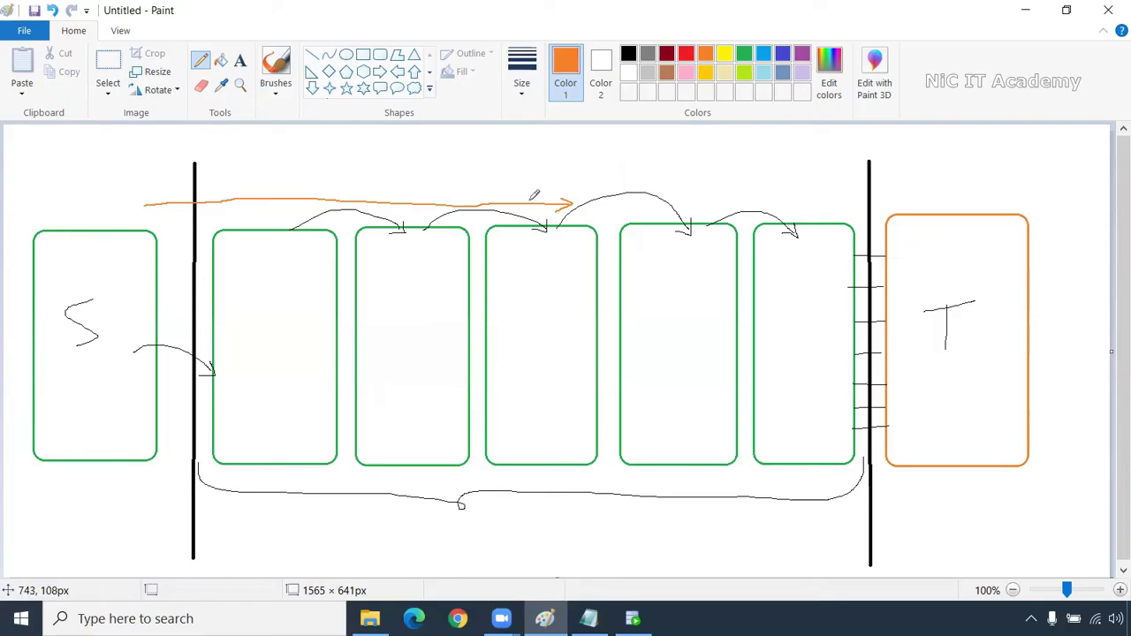
{"action": "mouse_move", "coordinate": [535, 194]}
{"action": "left_mouse_down"}
{"action": "mouse_move", "coordinate": [535, 181]}
{"action": "mouse_move", "coordinate": [481, 174]}
{"action": "mouse_move", "coordinate": [145, 159]}
{"action": "left_mouse_up"}
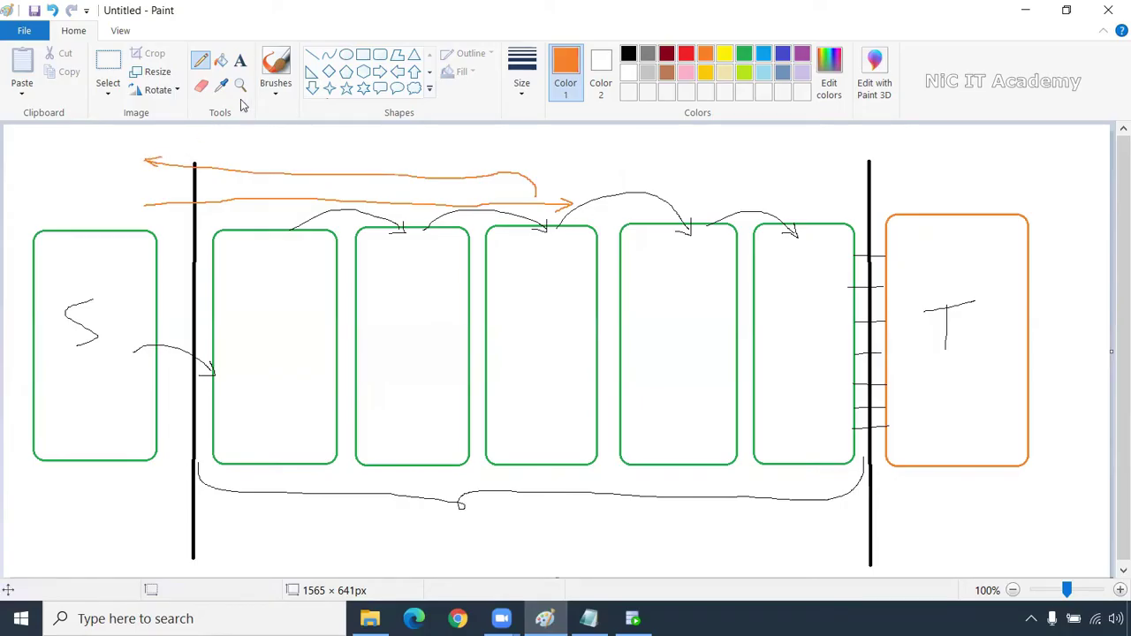
Add the text label 'select' at the top left of the diagram
{"action": "left_click", "coordinate": [241, 61]}
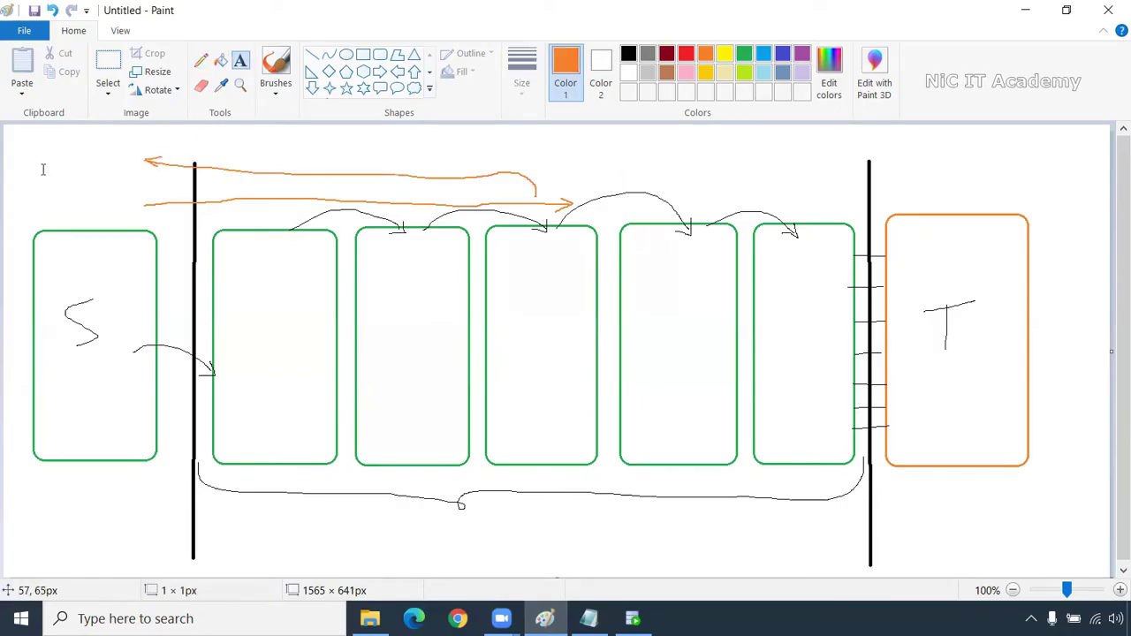
{"action": "left_click", "coordinate": [42, 169]}
{"action": "type", "text": "select"}
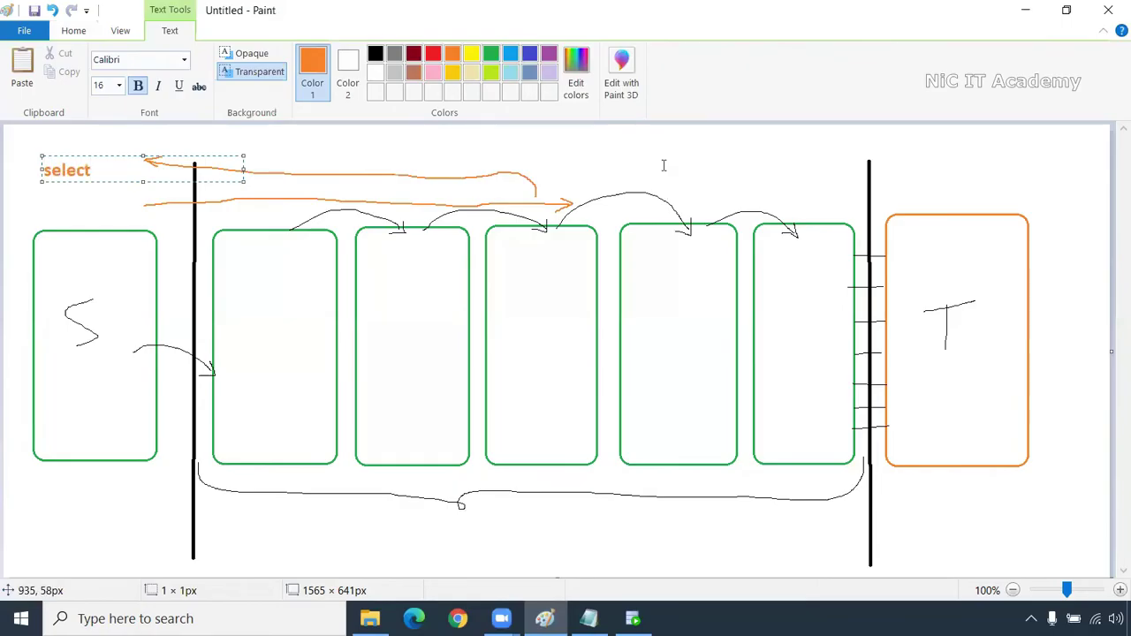
{"action": "left_click", "coordinate": [664, 166]}
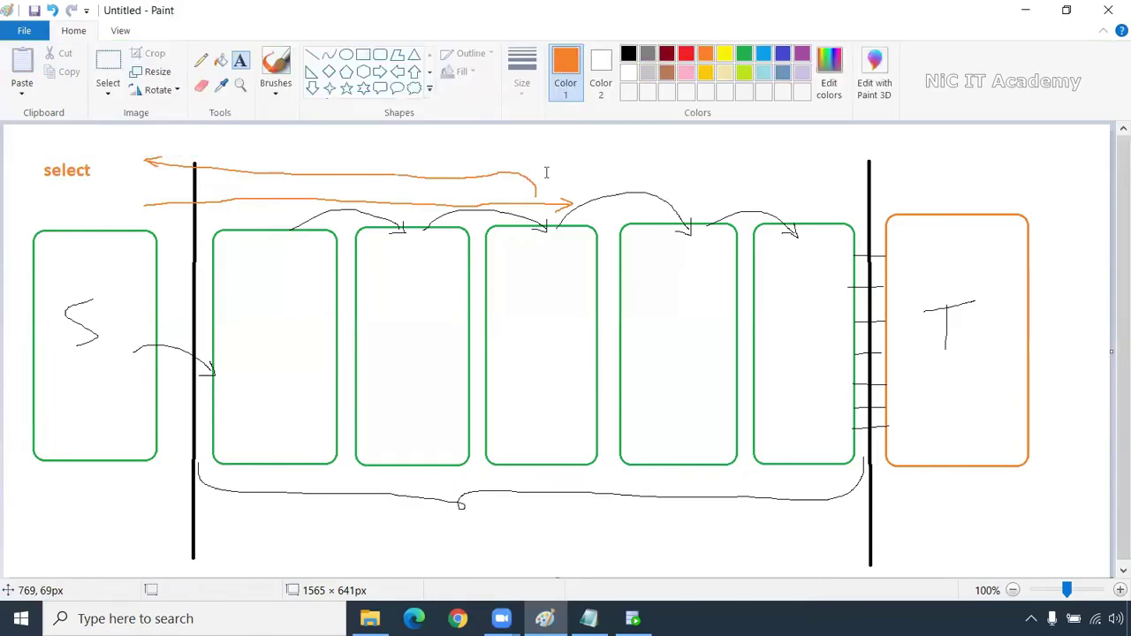
Draw a blue leftward line with an arrowhead and a blue arc arrow over the right divider
{"action": "left_click", "coordinate": [201, 60]}
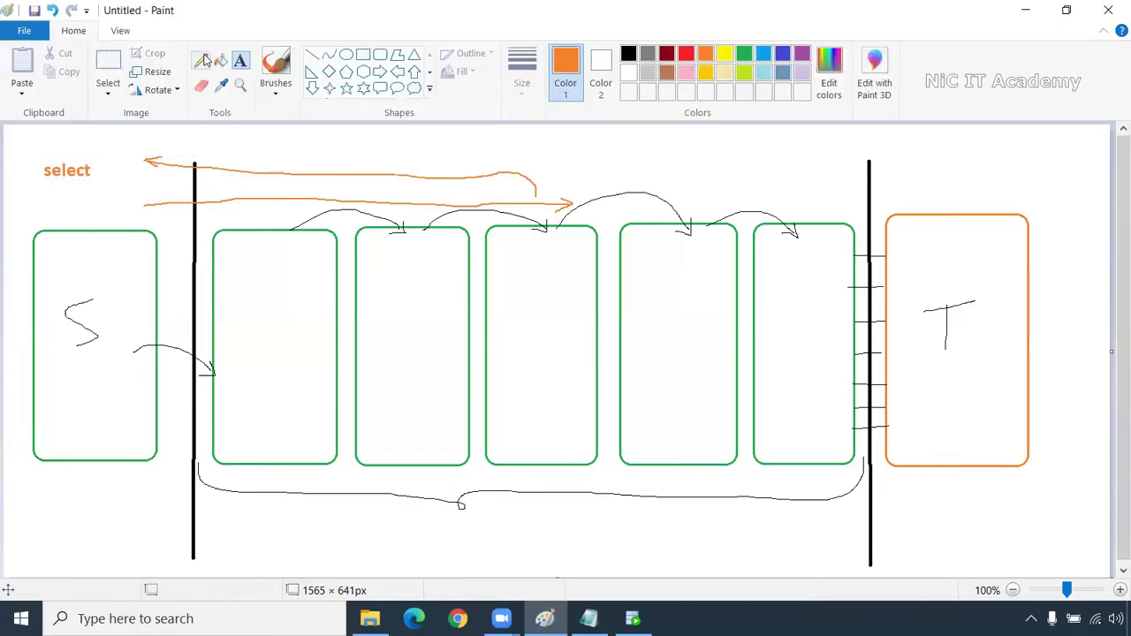
{"action": "left_click", "coordinate": [765, 54]}
{"action": "left_click_drag", "start_coordinate": [907, 190], "coordinate": [538, 171]}
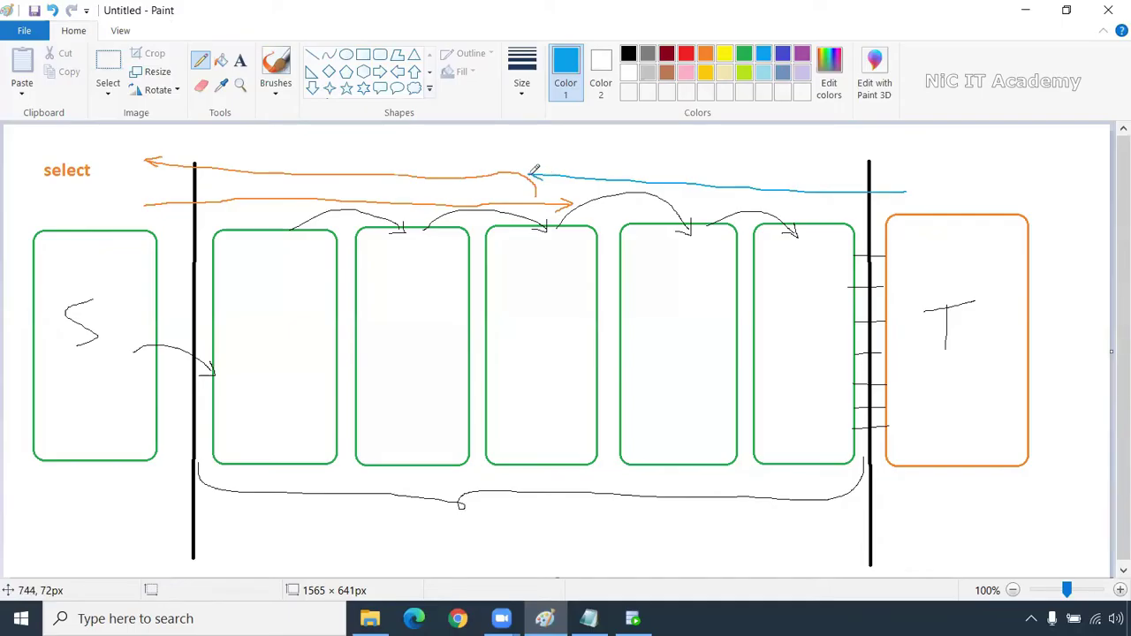
{"action": "left_click_drag", "start_coordinate": [547, 170], "coordinate": [548, 179]}
{"action": "mouse_move", "coordinate": [639, 172]}
{"action": "left_mouse_down"}
{"action": "mouse_move", "coordinate": [783, 142]}
{"action": "mouse_move", "coordinate": [934, 153]}
{"action": "mouse_move", "coordinate": [908, 170]}
{"action": "left_mouse_up"}
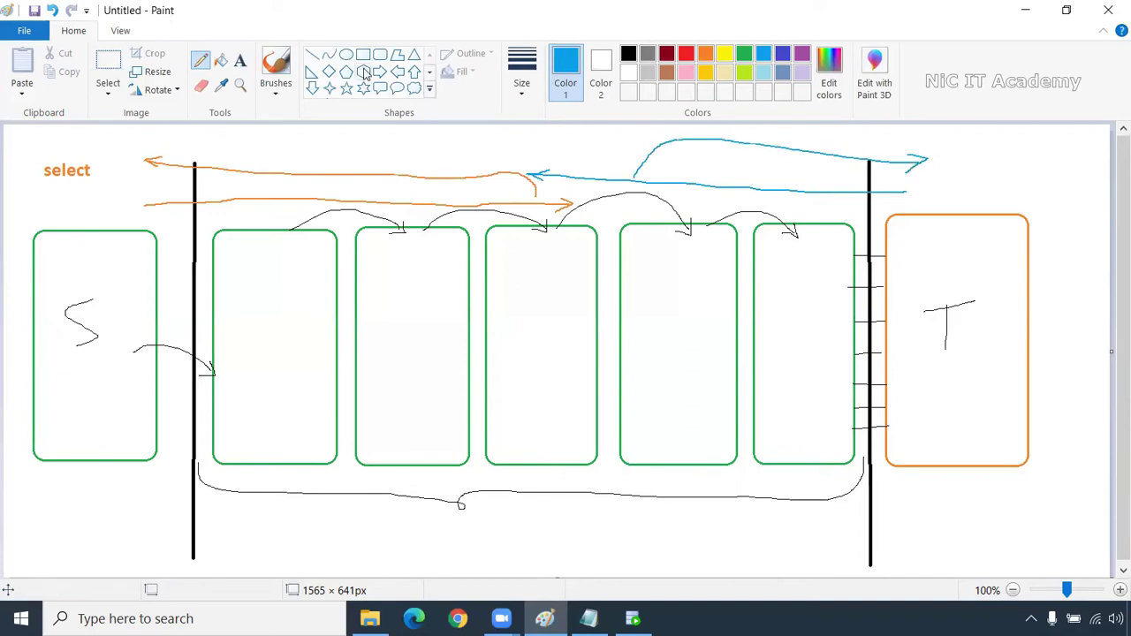
{"action": "left_click", "coordinate": [239, 60]}
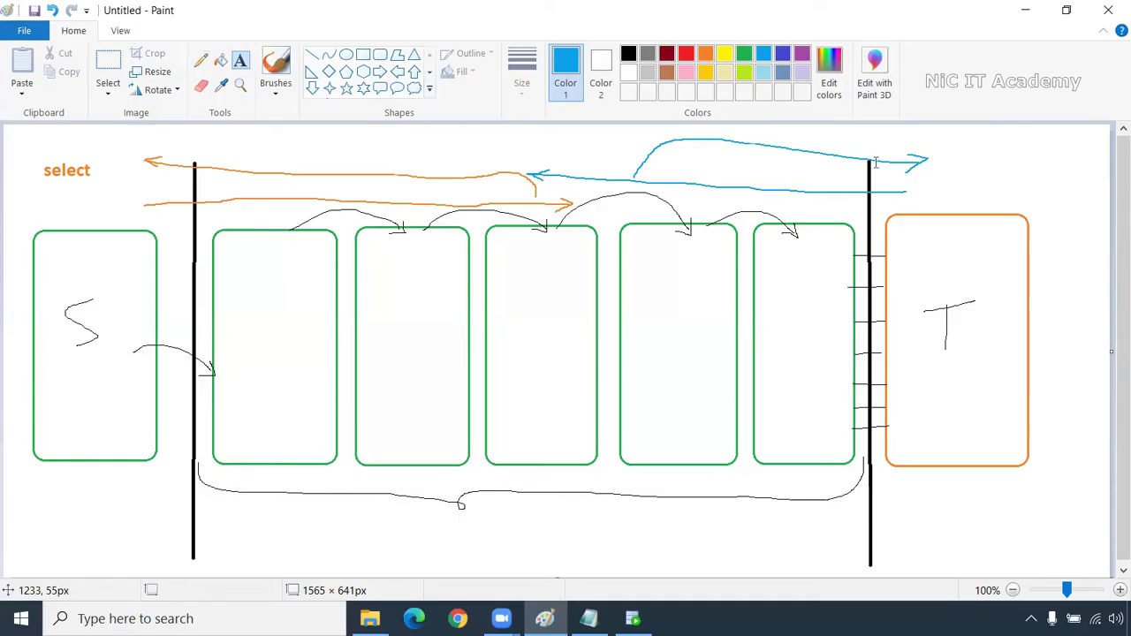
Type the label 'Insert' beside the blue arc arrow, correcting a mistyped letter
{"action": "left_click", "coordinate": [928, 156]}
{"action": "type", "text": "U"}
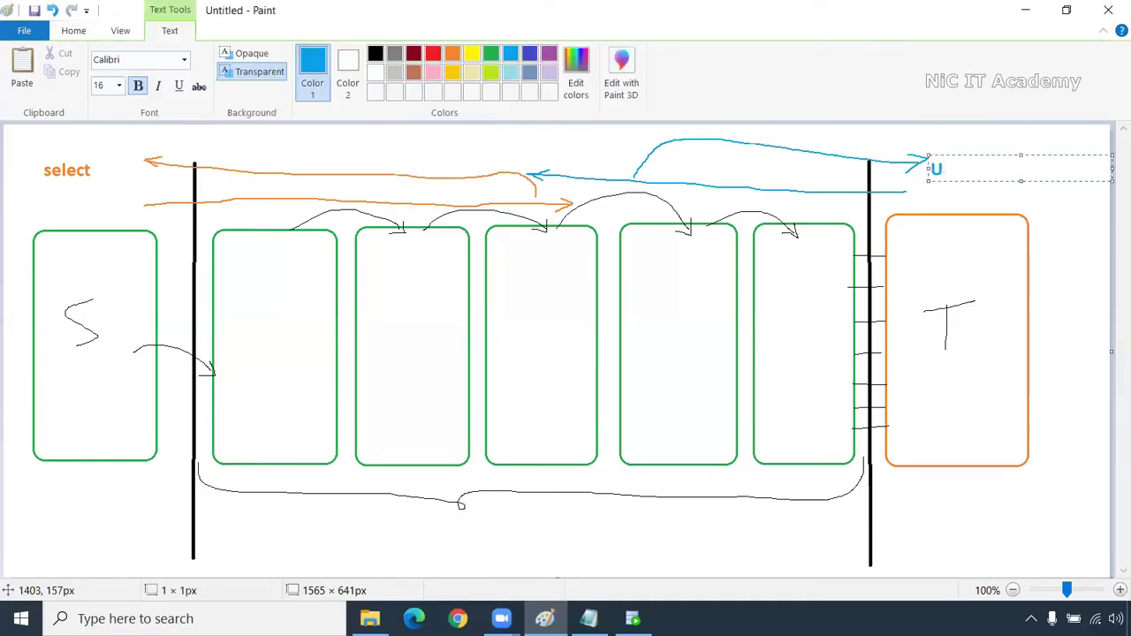
{"action": "key", "text": "BackSpace"}
{"action": "key", "text": "BackSpace"}
{"action": "key", "text": "BackSpace"}
{"action": "type", "text": "Insert"}
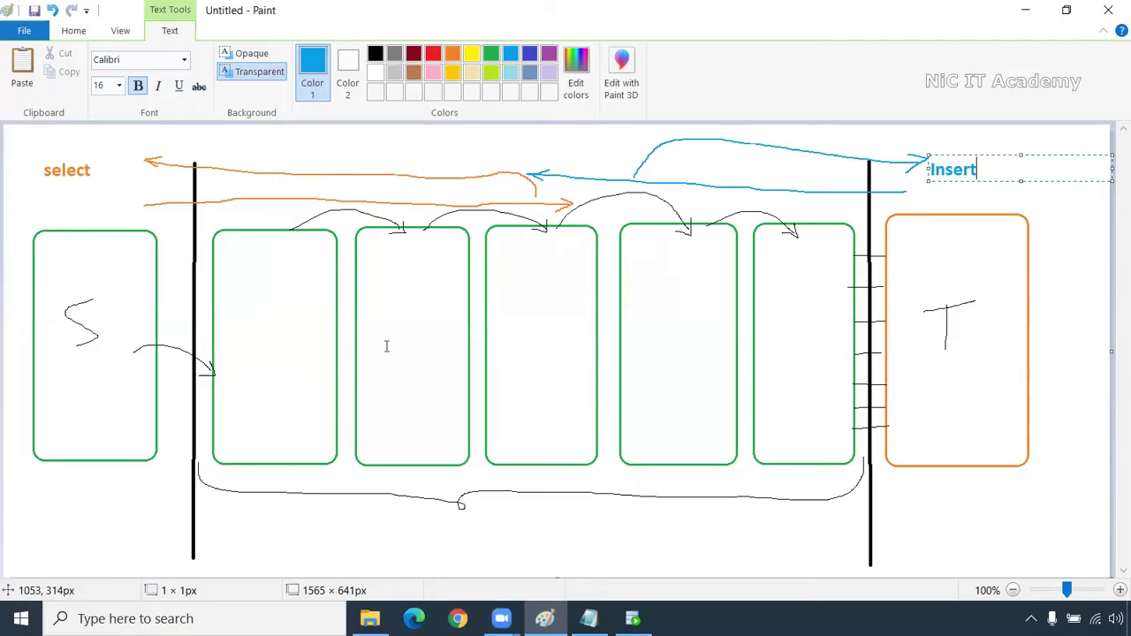
{"action": "left_click", "coordinate": [74, 35]}
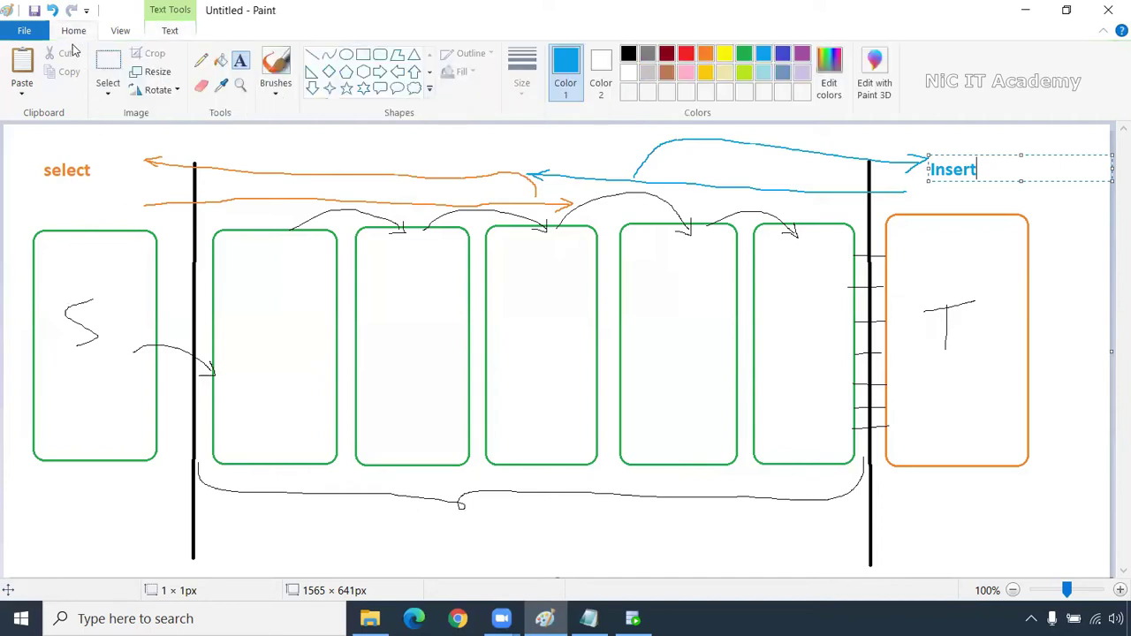
Pencil FE in blue under the S label and in the orange T box, striking each with an X
{"action": "left_click", "coordinate": [202, 62]}
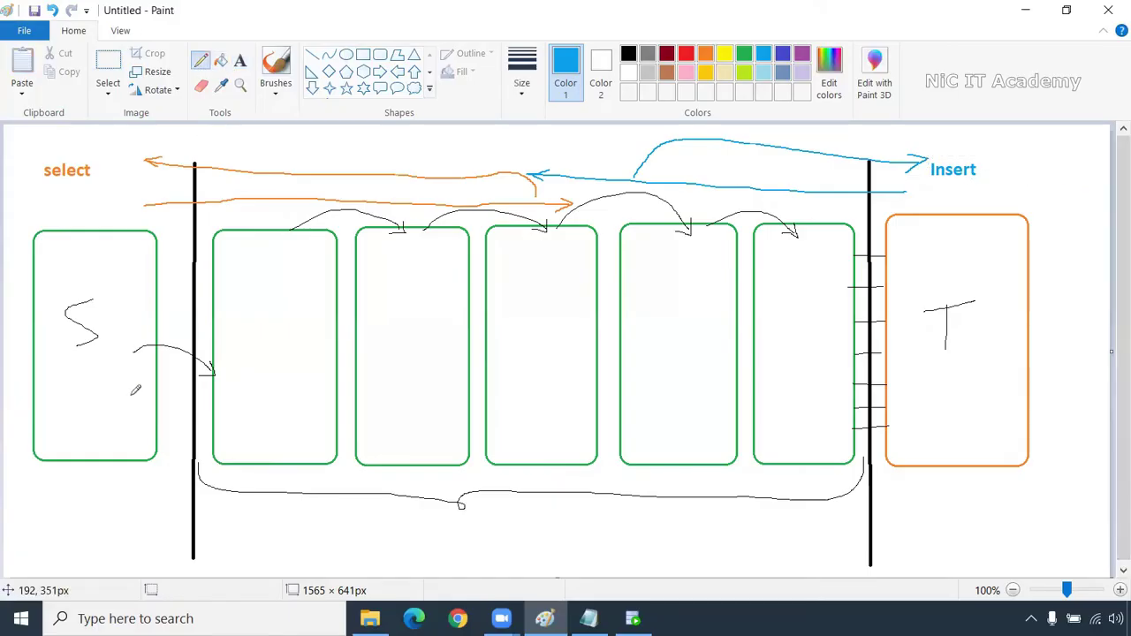
{"action": "mouse_move", "coordinate": [72, 405]}
{"action": "left_mouse_down"}
{"action": "mouse_move", "coordinate": [72, 436]}
{"action": "mouse_move", "coordinate": [85, 402]}
{"action": "mouse_move", "coordinate": [91, 431]}
{"action": "mouse_move", "coordinate": [106, 398]}
{"action": "mouse_move", "coordinate": [115, 417]}
{"action": "left_mouse_up"}
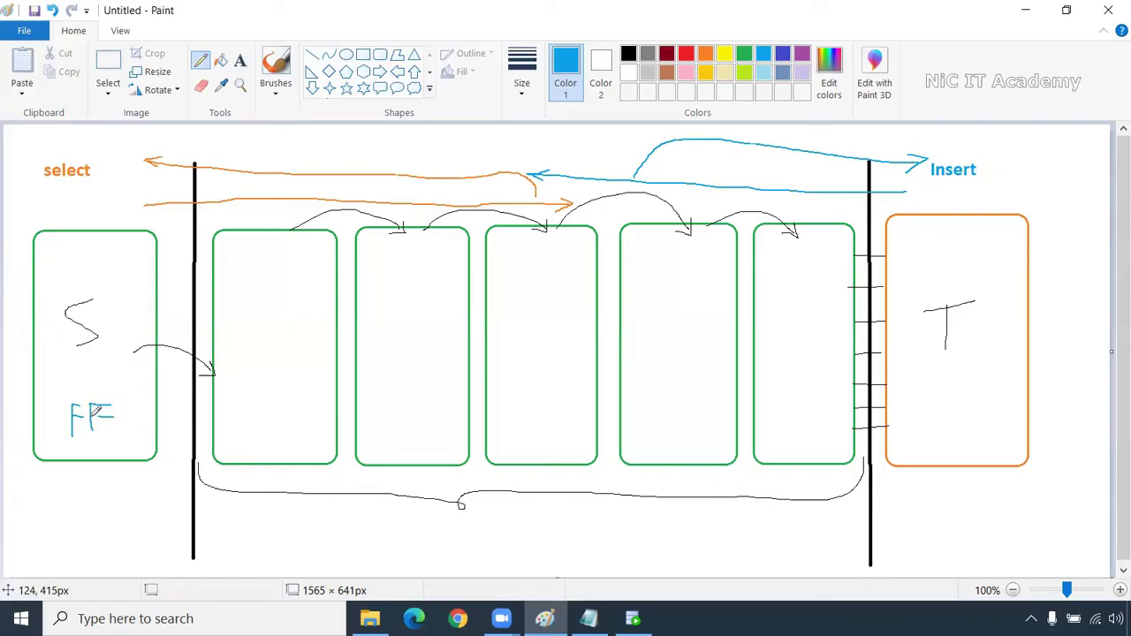
{"action": "left_click_drag", "start_coordinate": [115, 376], "coordinate": [59, 439]}
{"action": "left_click_drag", "start_coordinate": [71, 385], "coordinate": [110, 432]}
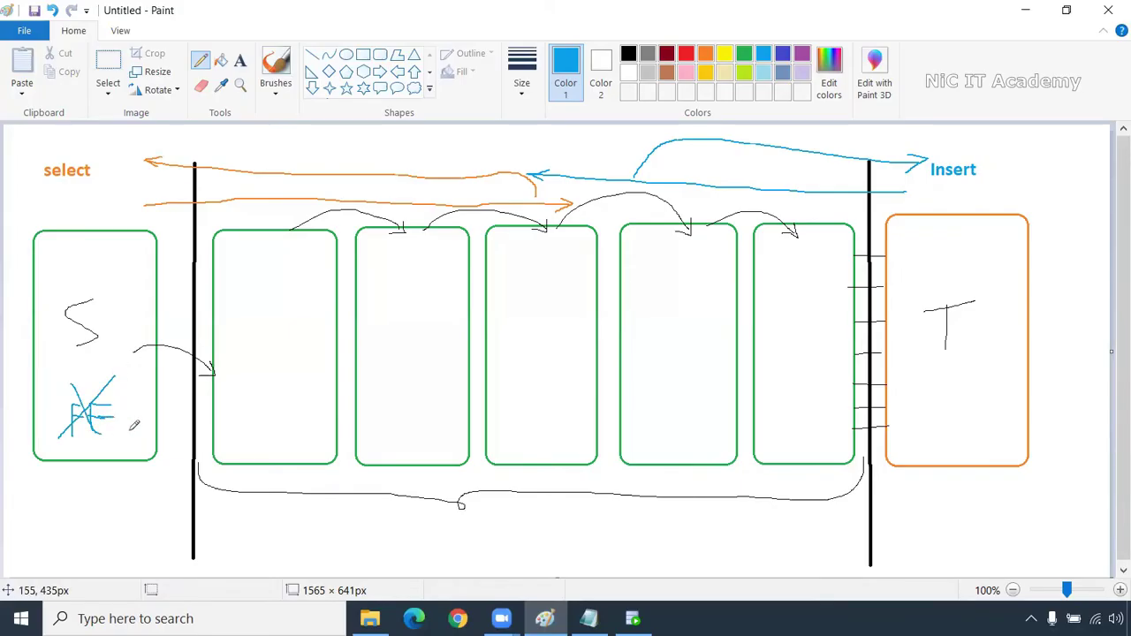
{"action": "mouse_move", "coordinate": [935, 403]}
{"action": "left_mouse_down"}
{"action": "mouse_move", "coordinate": [935, 442]}
{"action": "mouse_move", "coordinate": [953, 402]}
{"action": "mouse_move", "coordinate": [970, 439]}
{"action": "mouse_move", "coordinate": [999, 398]}
{"action": "mouse_move", "coordinate": [995, 413]}
{"action": "left_mouse_up"}
{"action": "mouse_move", "coordinate": [972, 389]}
{"action": "left_mouse_down"}
{"action": "mouse_move", "coordinate": [952, 448]}
{"action": "mouse_move", "coordinate": [998, 451]}
{"action": "left_mouse_up"}
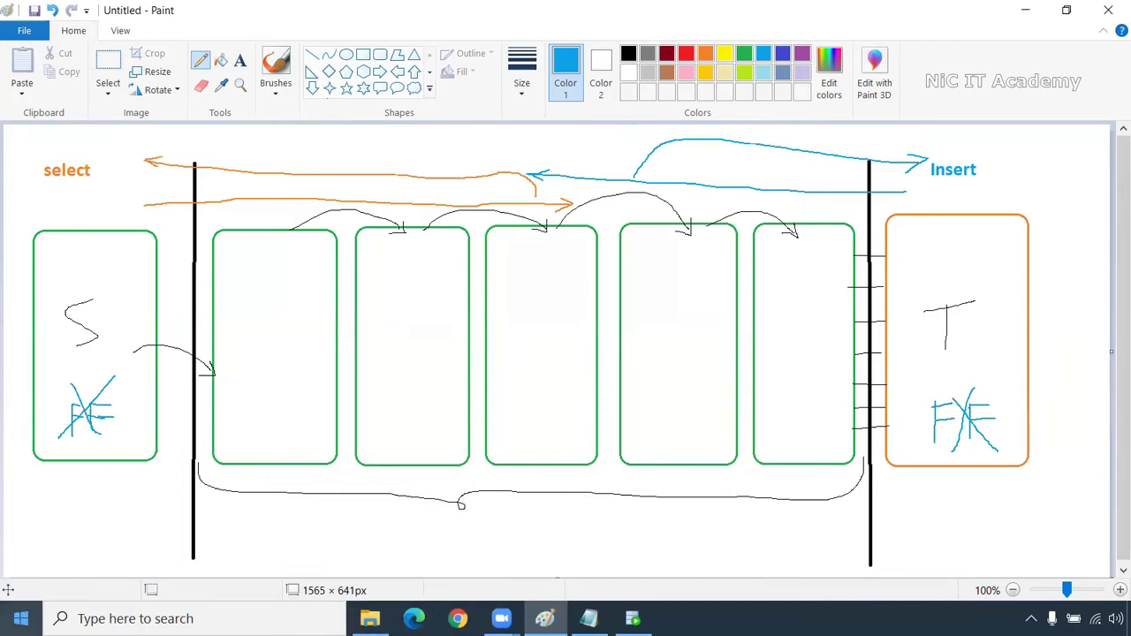
Search the Start menu for 'work' and launch PowerCenter Workflow Manager
{"action": "left_click", "coordinate": [21, 619]}
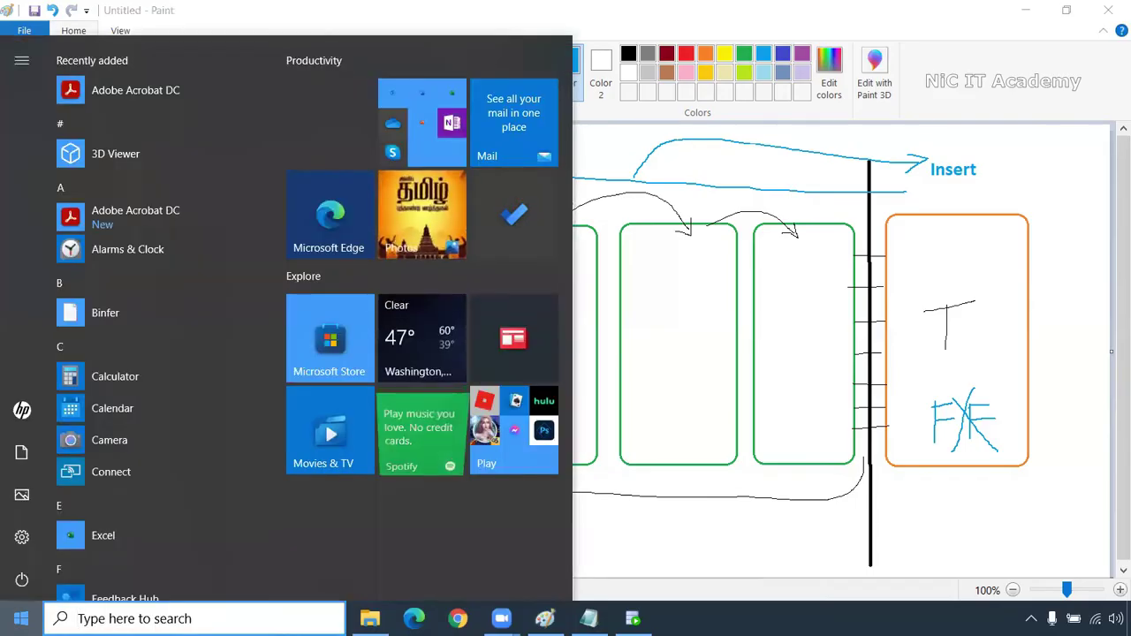
{"action": "type", "text": "work"}
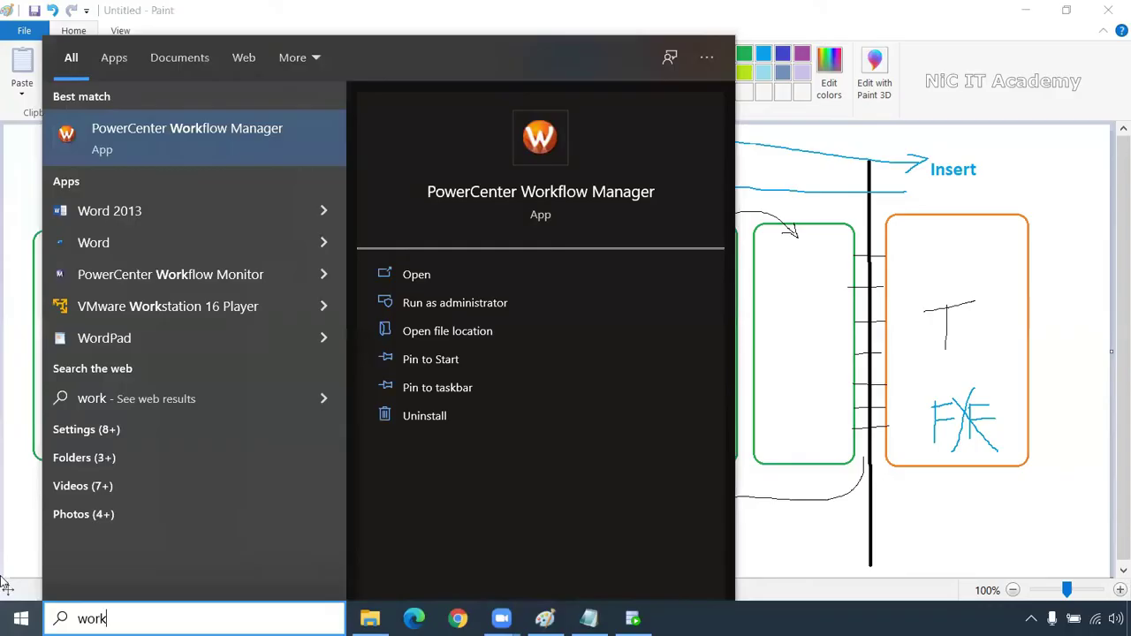
{"action": "left_click", "coordinate": [182, 146]}
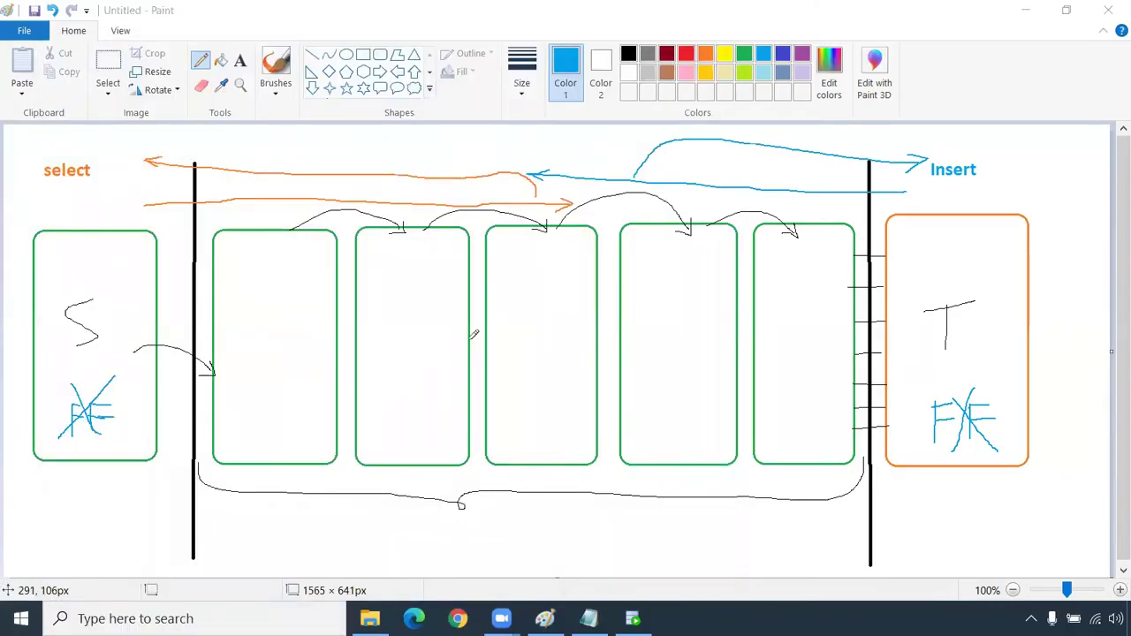
Bring up the Chrome pushdown article and highlight the Full pushdown optimization item
{"action": "left_click", "coordinate": [458, 619]}
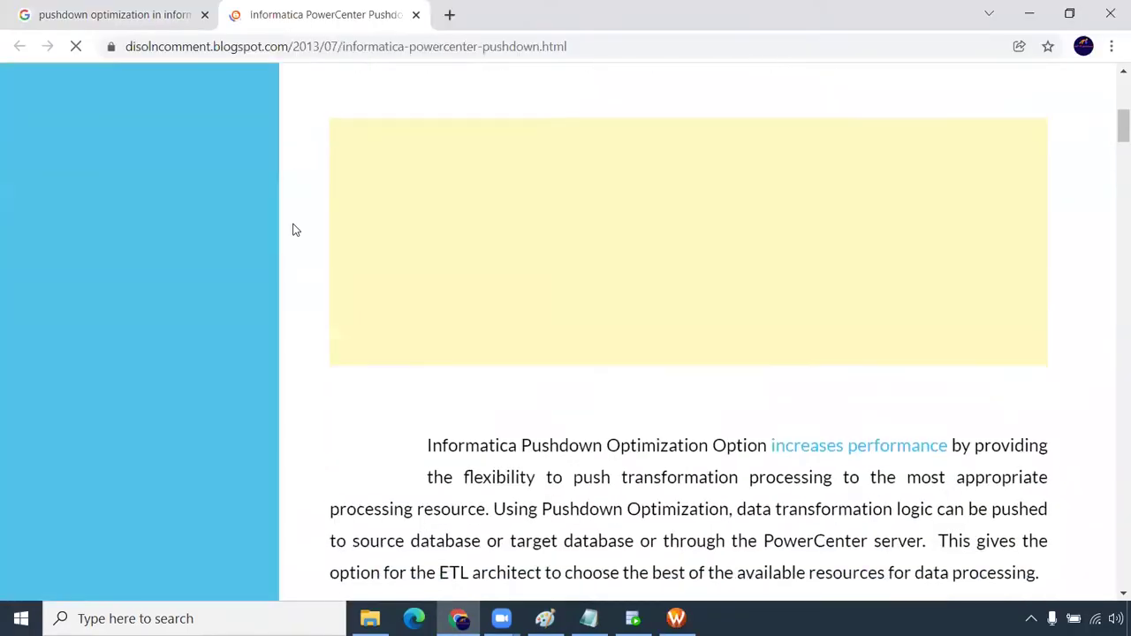
{"action": "scroll", "coordinate": [296, 230], "scroll_direction": "down", "scroll_amount": 15}
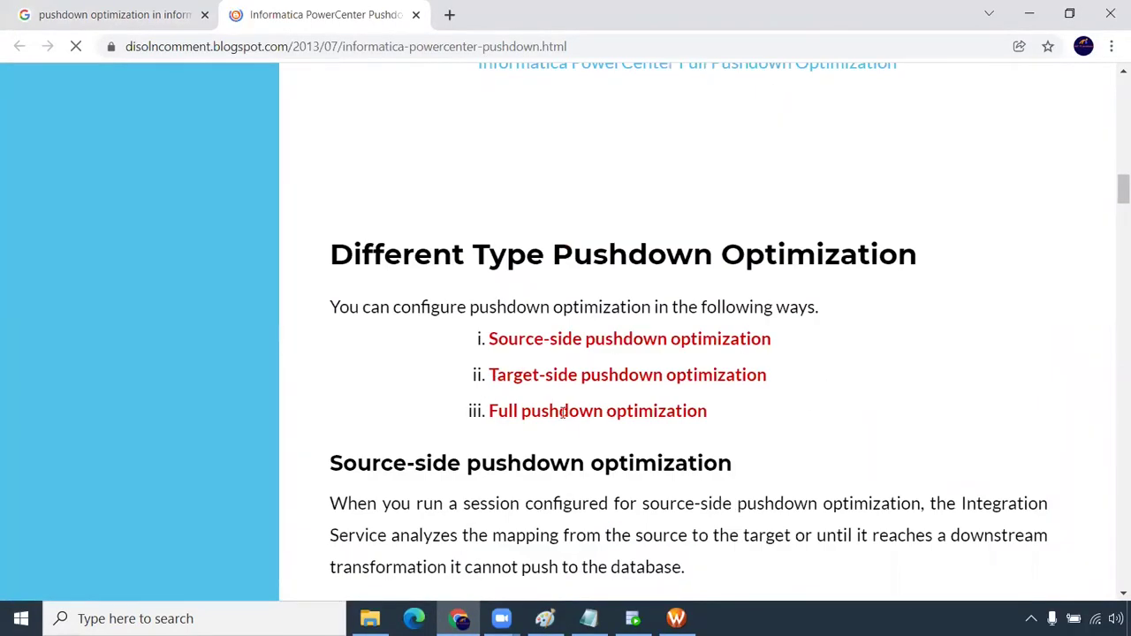
{"action": "left_click_drag", "start_coordinate": [489, 412], "coordinate": [711, 407]}
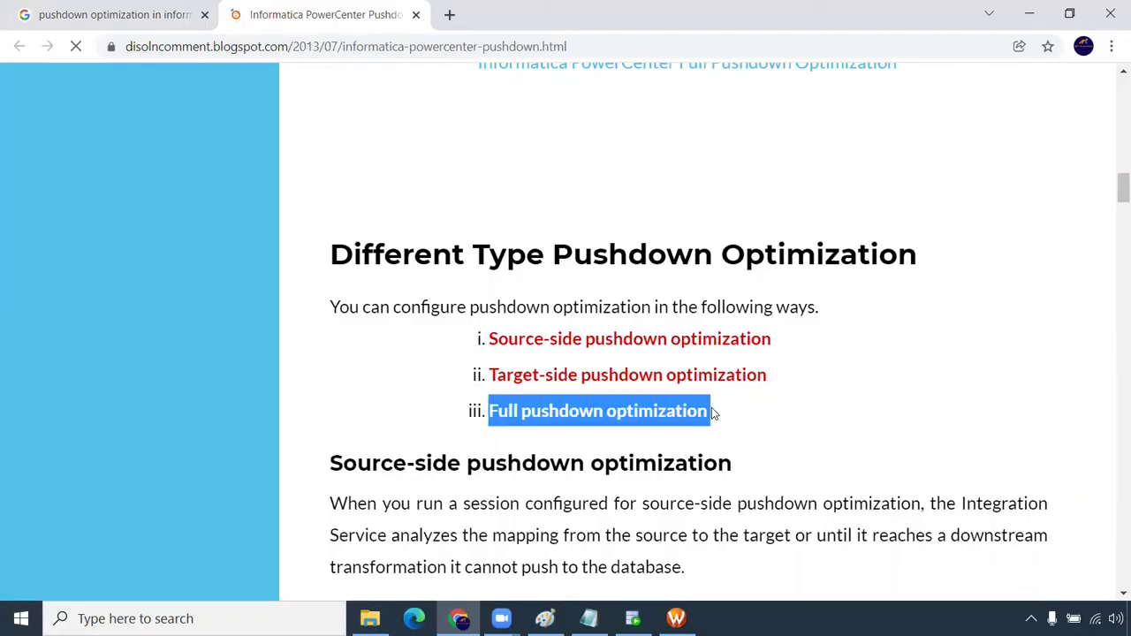
{"action": "scroll", "coordinate": [708, 431], "scroll_direction": "down", "scroll_amount": 10}
{"action": "scroll", "coordinate": [709, 436], "scroll_direction": "up", "scroll_amount": 2}
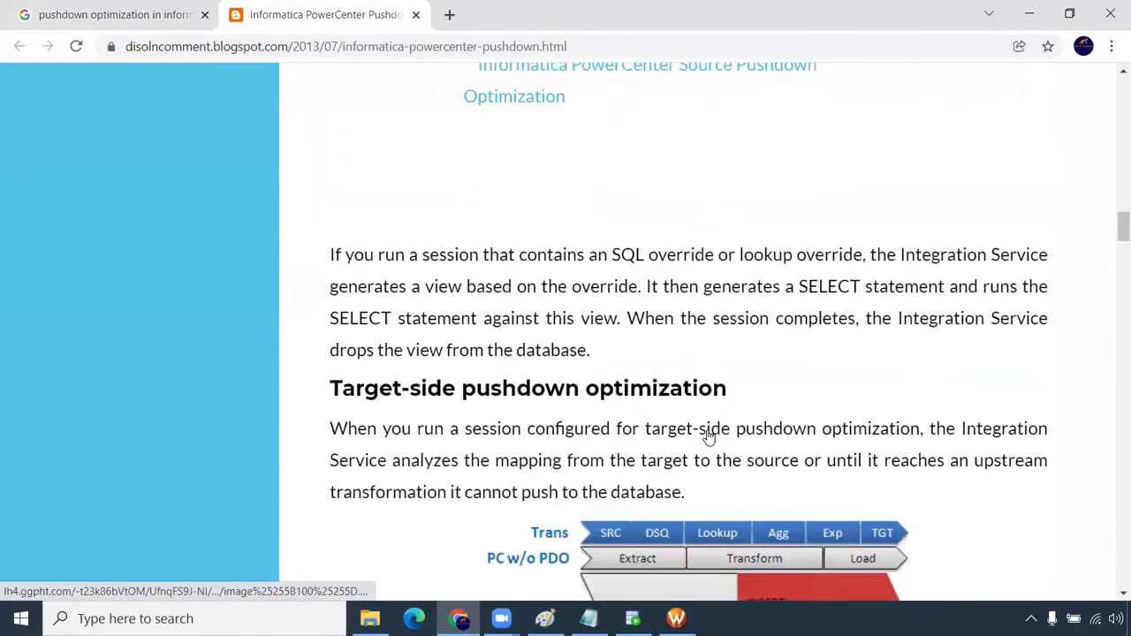
{"action": "scroll", "coordinate": [708, 435], "scroll_direction": "up", "scroll_amount": 2}
Highlight the wording on the Integration Service generating the SELECT statement, then mark a line further down
{"action": "left_click_drag", "start_coordinate": [612, 100], "coordinate": [786, 100]}
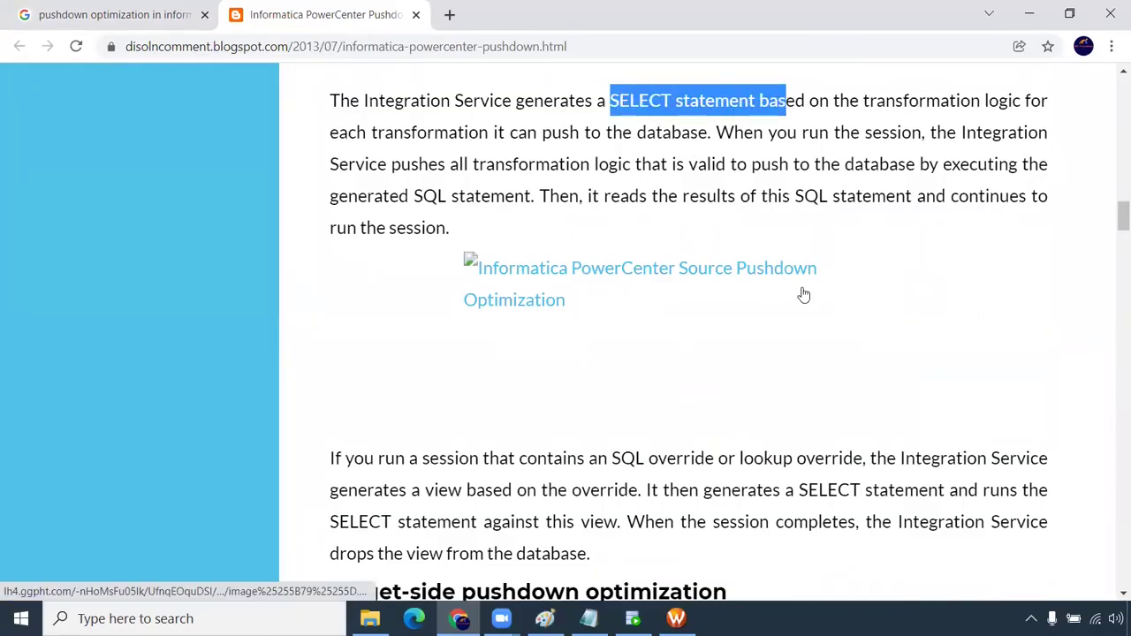
{"action": "left_click_drag", "start_coordinate": [361, 100], "coordinate": [583, 94]}
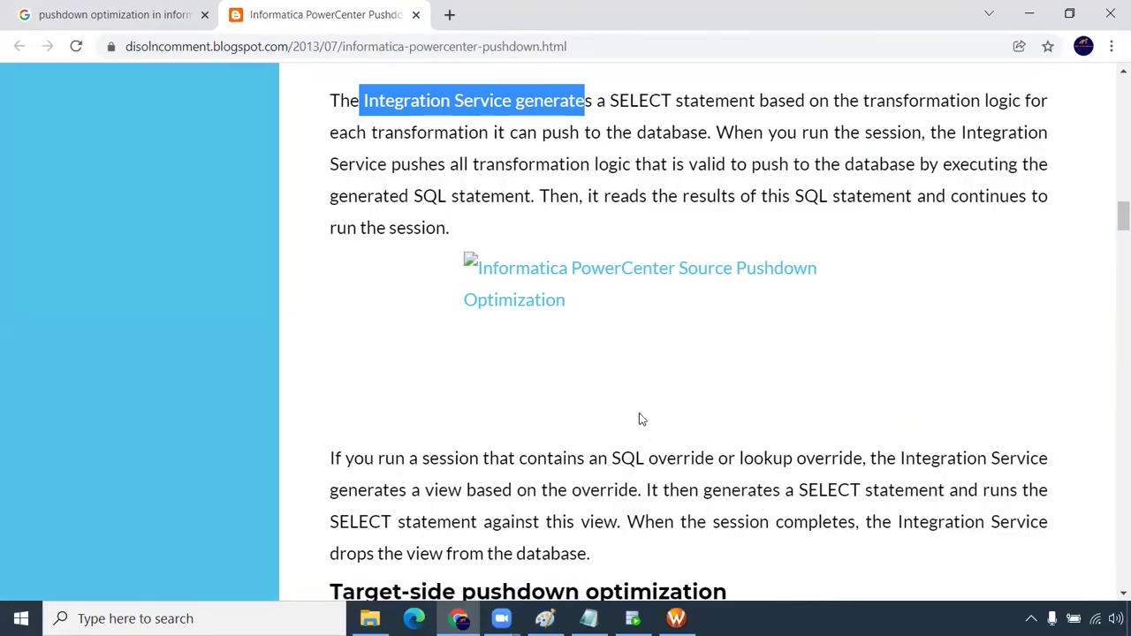
{"action": "scroll", "coordinate": [641, 418], "scroll_direction": "down", "scroll_amount": 5}
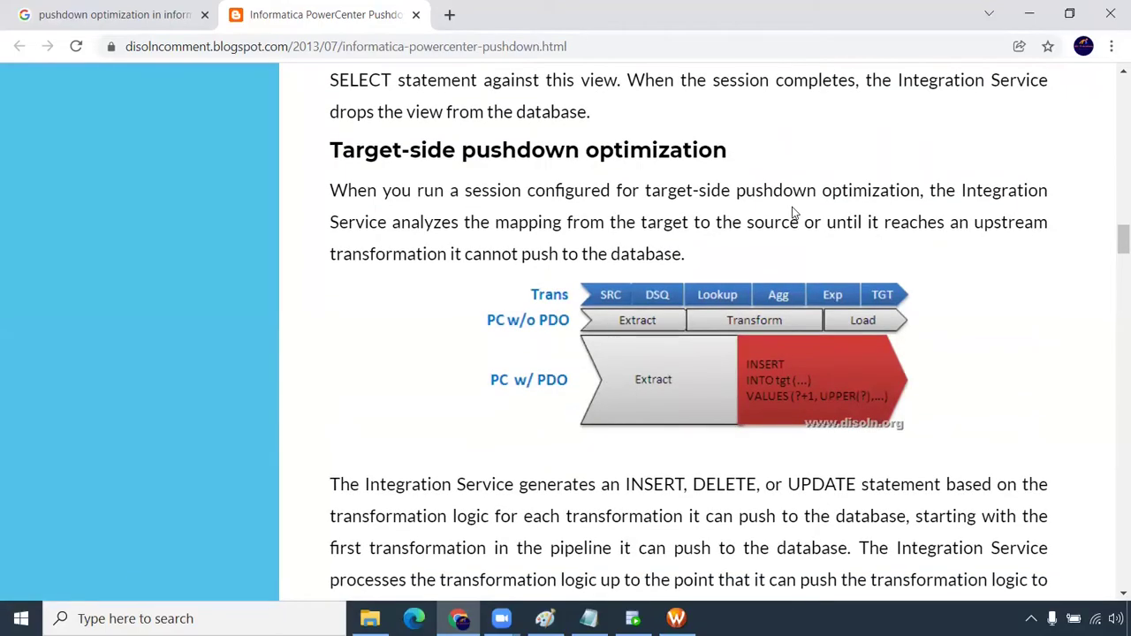
{"action": "scroll", "coordinate": [618, 261], "scroll_direction": "down", "scroll_amount": 2}
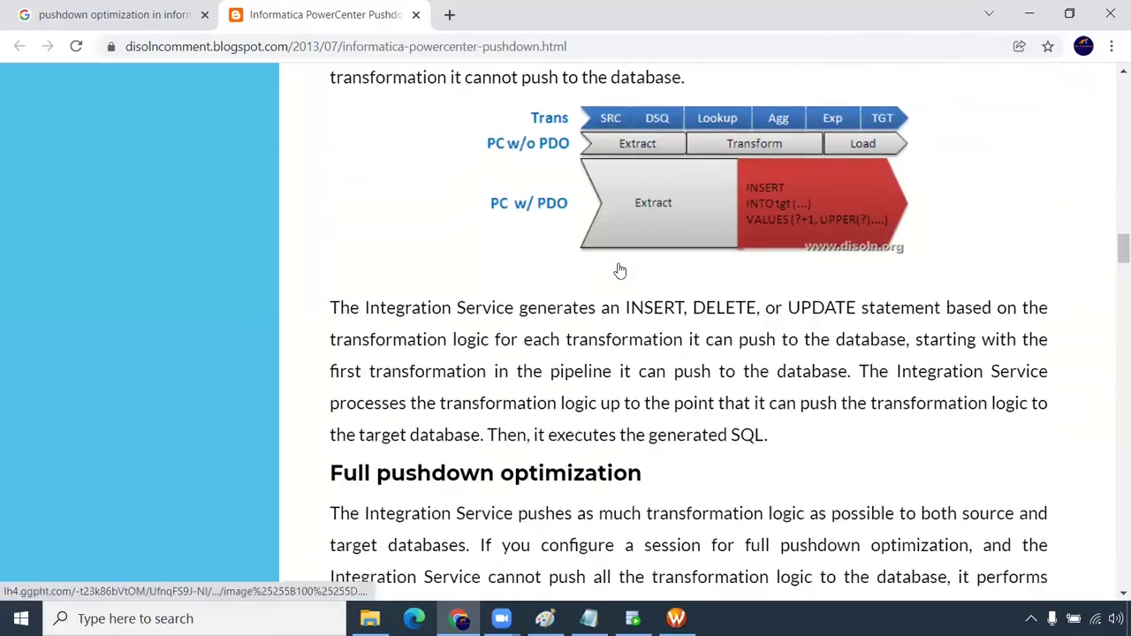
{"action": "left_click_drag", "start_coordinate": [624, 307], "coordinate": [954, 309]}
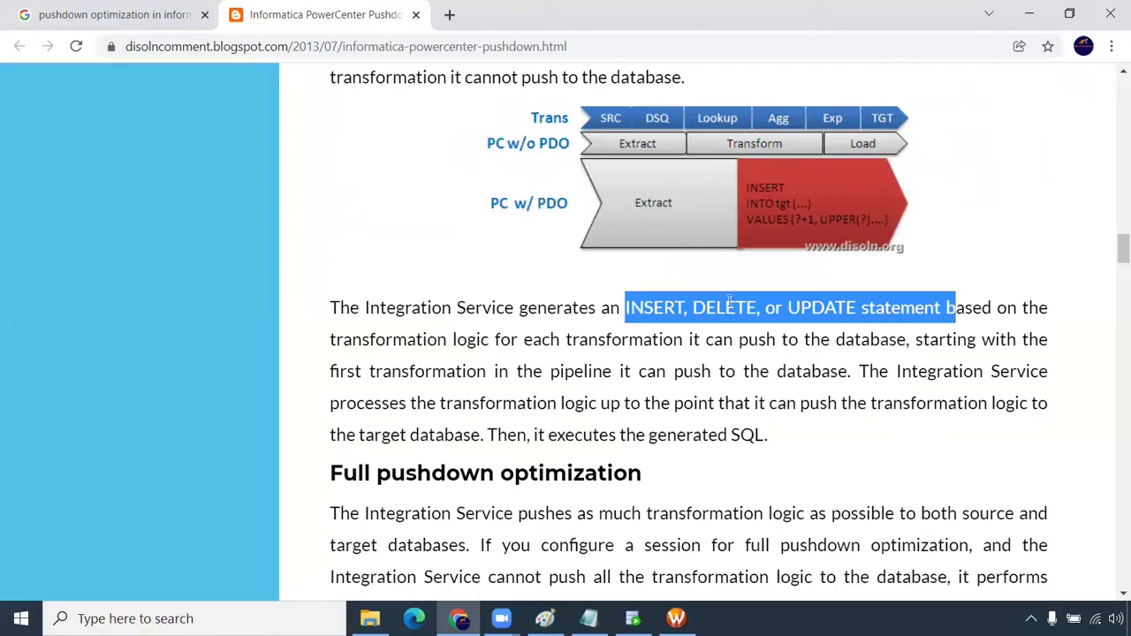
Scroll down to the Pushdown Optimization Viewer example, then drag the article tab left of the search tab
{"action": "scroll", "coordinate": [791, 373], "scroll_direction": "down", "scroll_amount": 10}
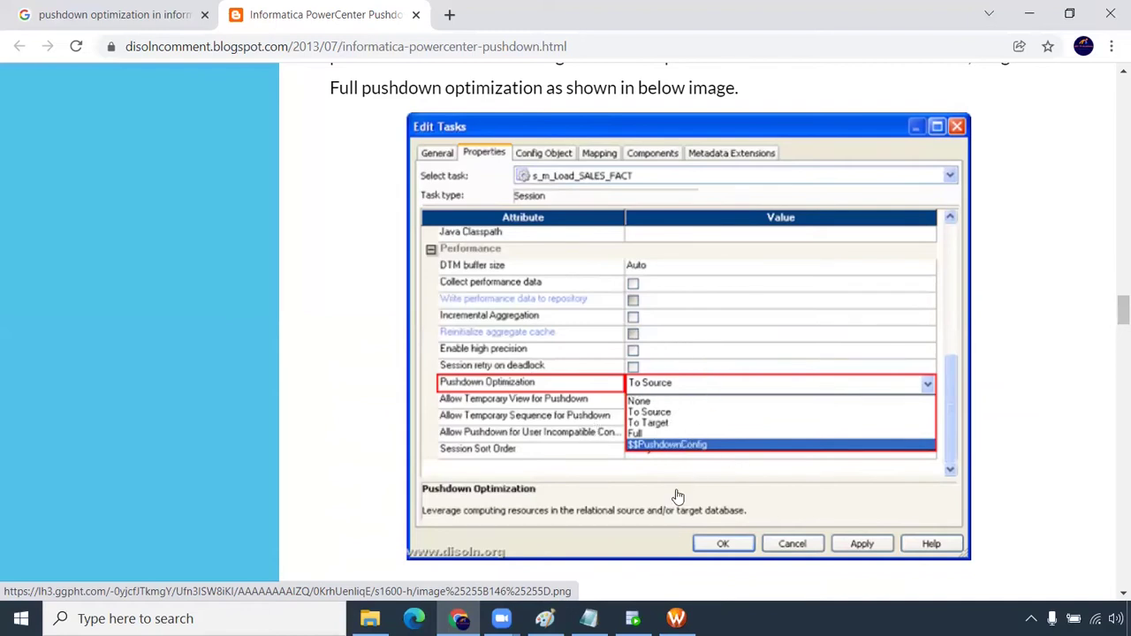
{"action": "scroll", "coordinate": [697, 481], "scroll_direction": "down", "scroll_amount": 8}
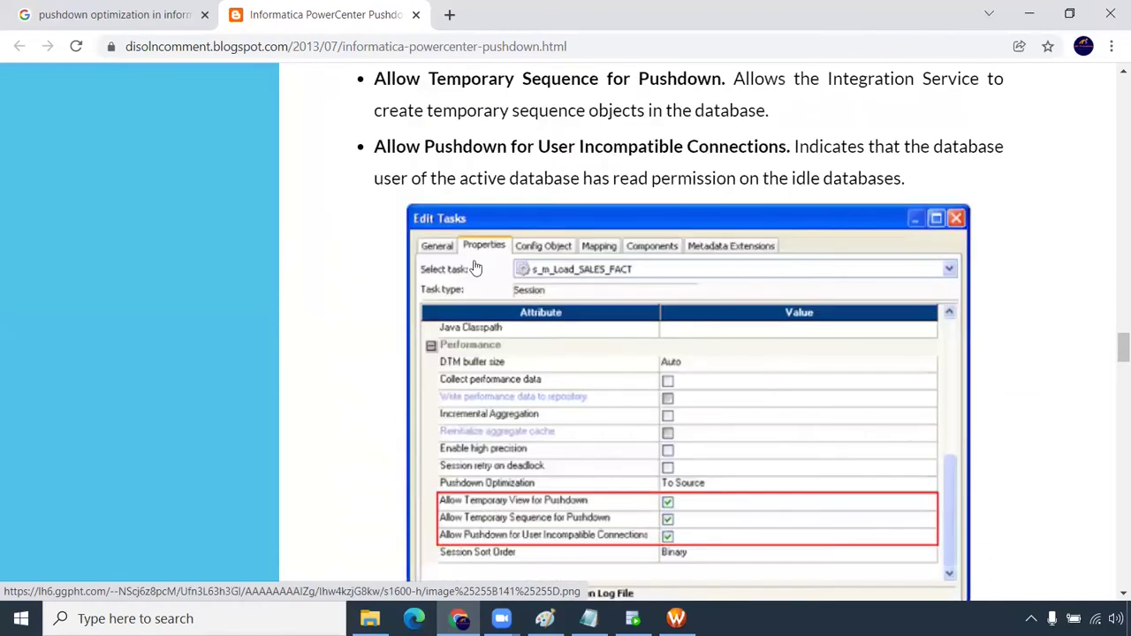
{"action": "scroll", "coordinate": [473, 479], "scroll_direction": "down", "scroll_amount": 8}
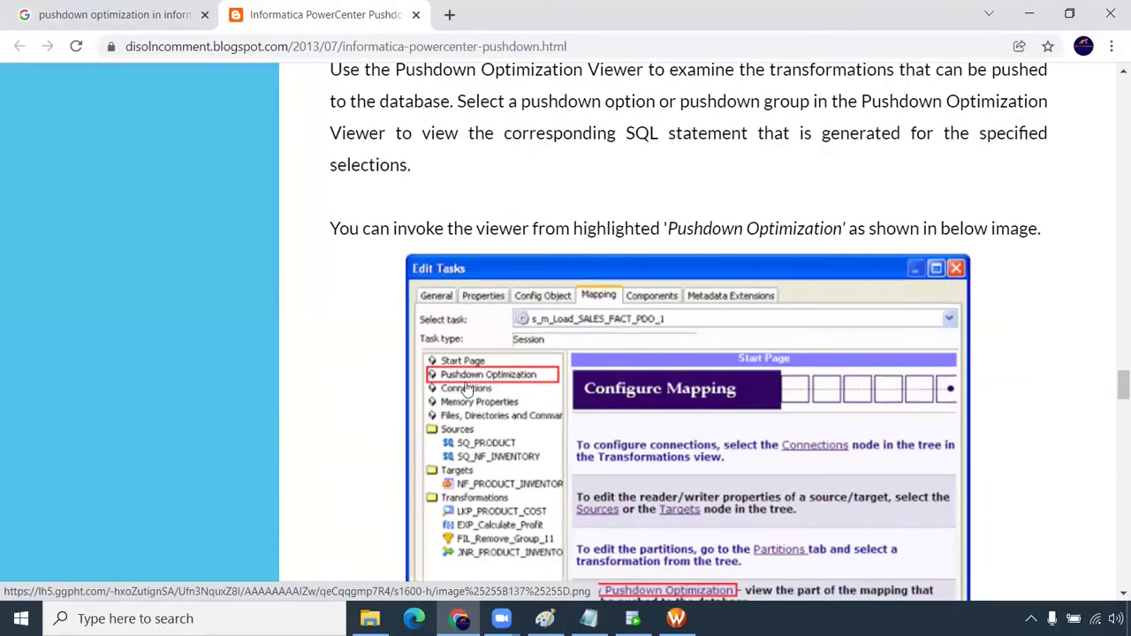
{"action": "scroll", "coordinate": [548, 399], "scroll_direction": "down", "scroll_amount": 1}
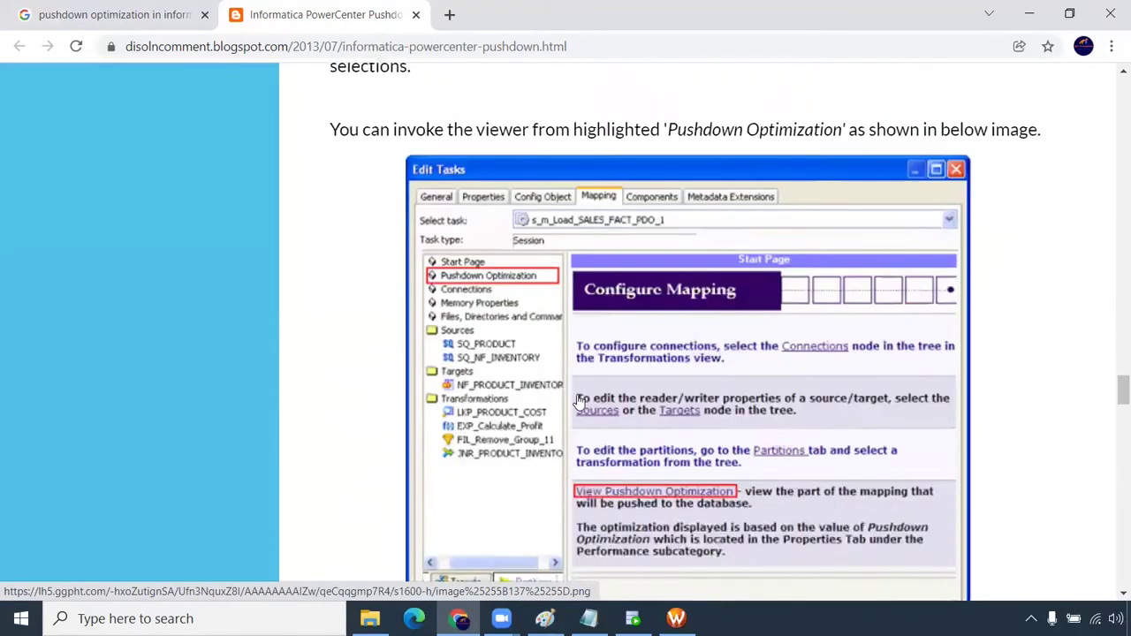
{"action": "scroll", "coordinate": [579, 400], "scroll_direction": "down", "scroll_amount": 1}
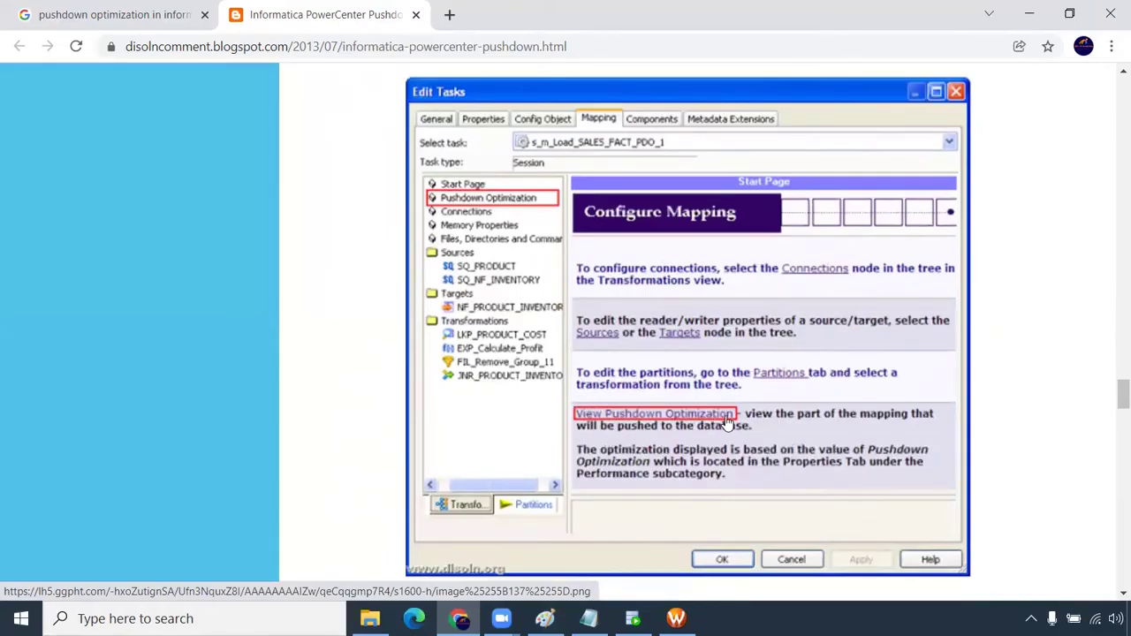
{"action": "scroll", "coordinate": [678, 419], "scroll_direction": "down", "scroll_amount": 3}
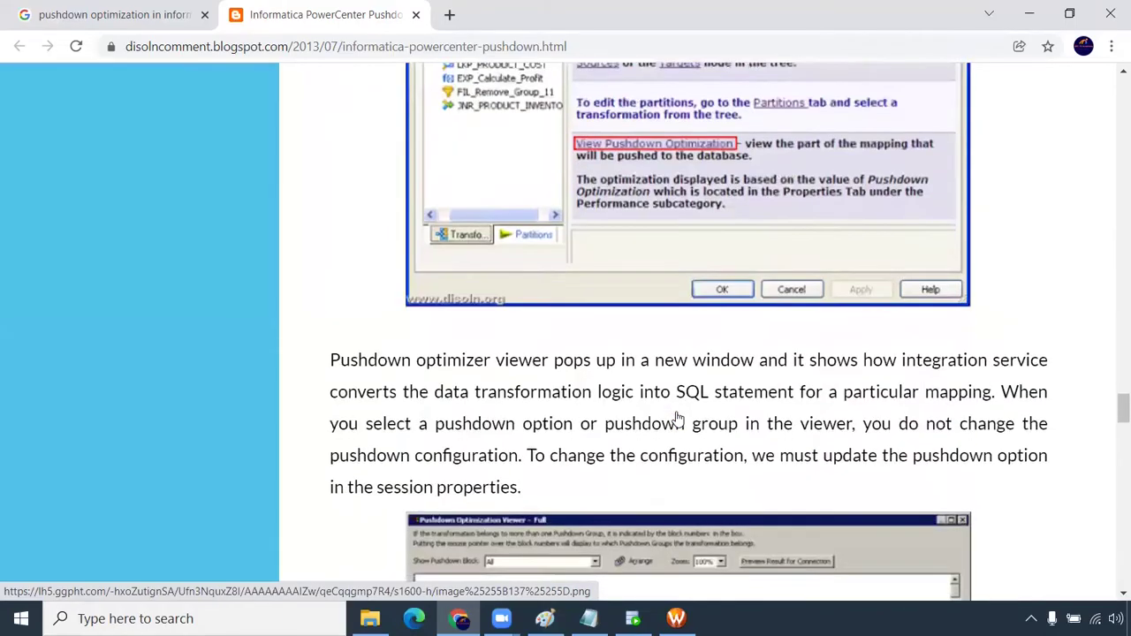
{"action": "scroll", "coordinate": [679, 419], "scroll_direction": "down", "scroll_amount": 5}
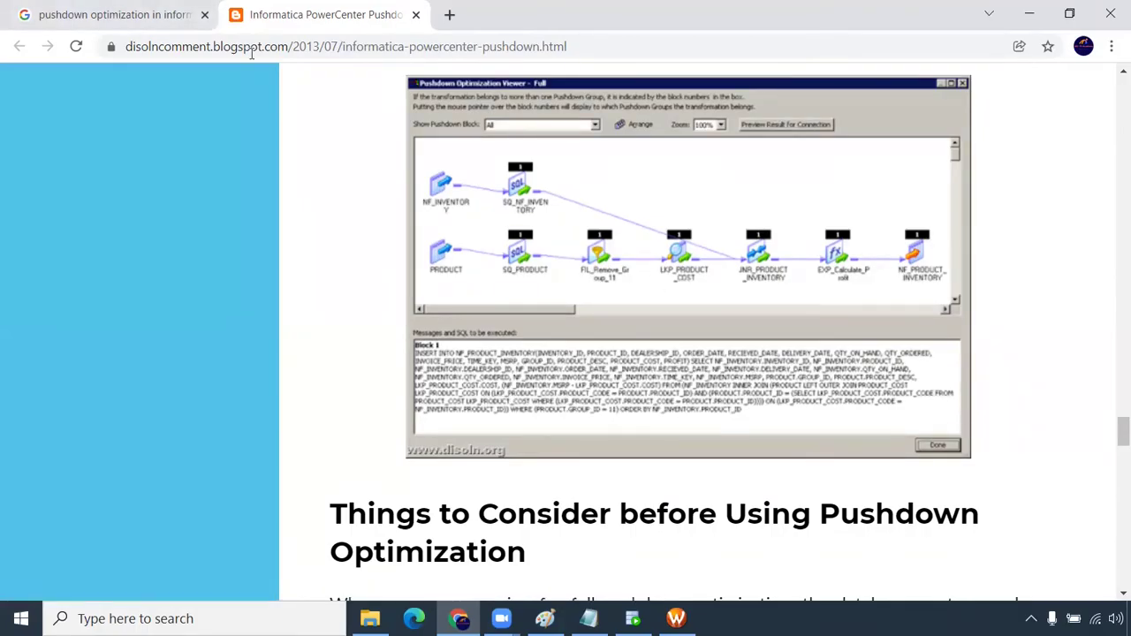
{"action": "left_click_drag", "start_coordinate": [251, 19], "coordinate": [115, 20]}
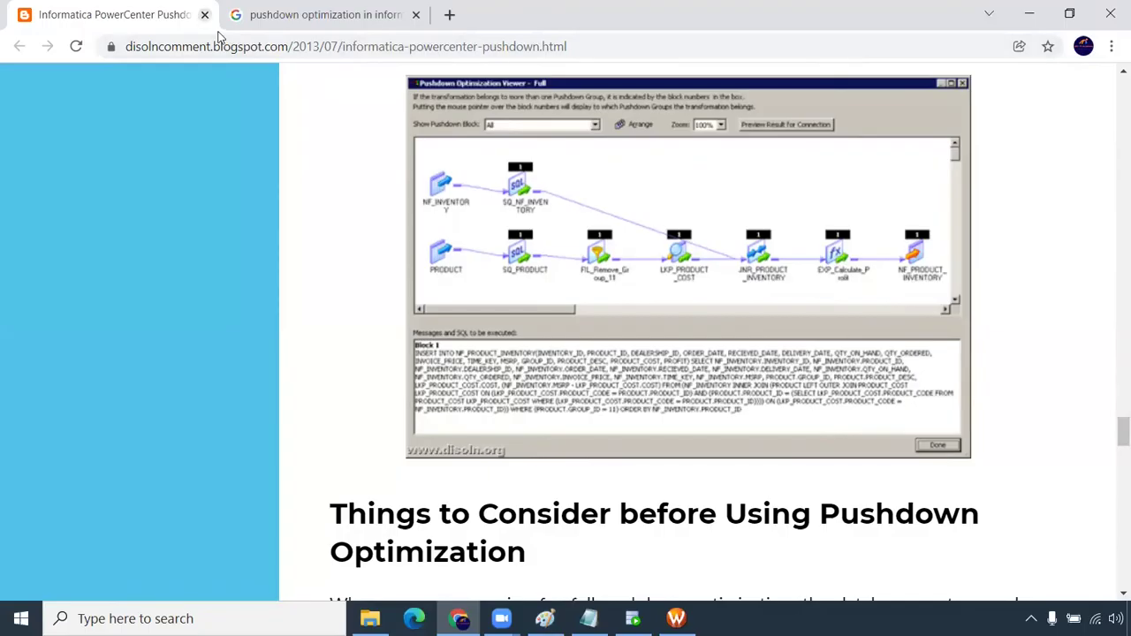
Close the pushdown article and search tabs and return to the performance tuning notes in Notepad
{"action": "left_click", "coordinate": [205, 15]}
{"action": "key", "text": "ctrl+t"}
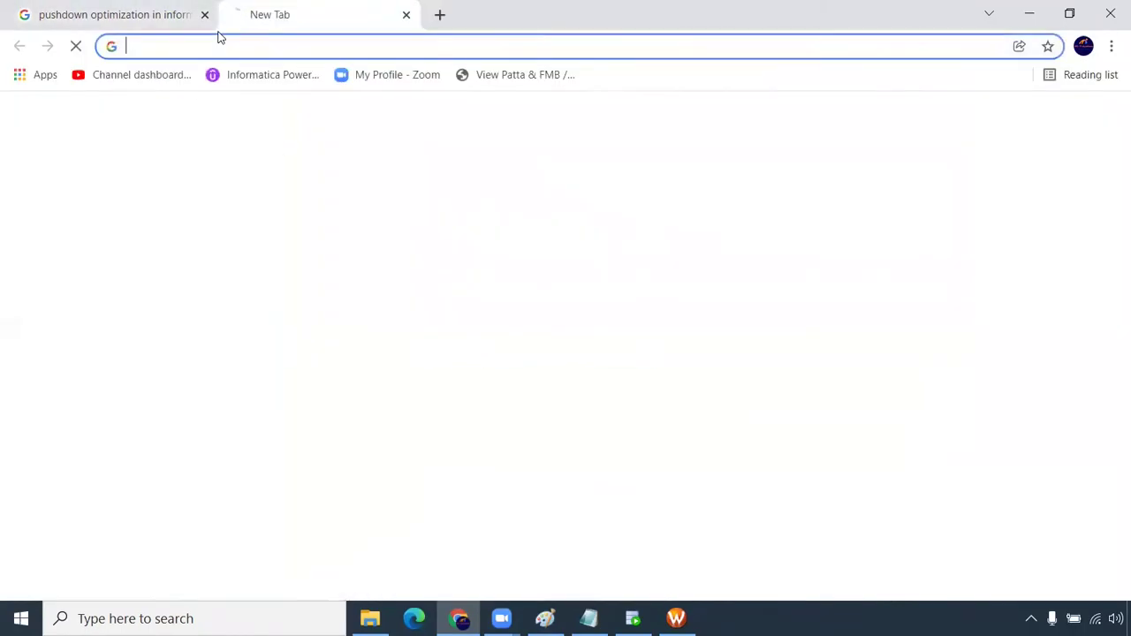
{"action": "left_click", "coordinate": [205, 15]}
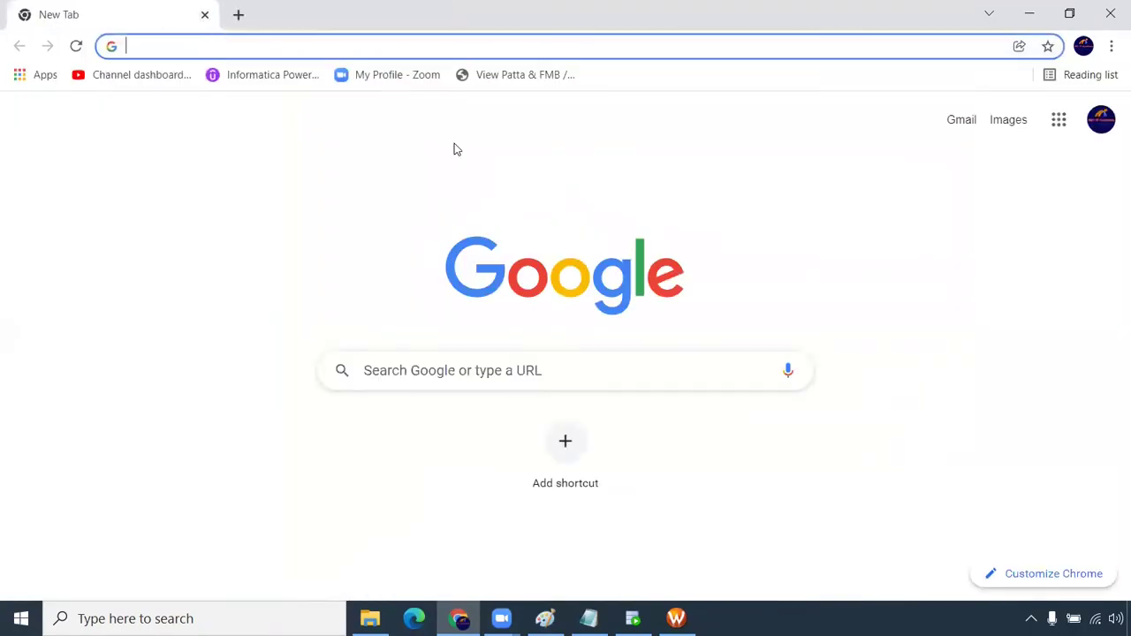
{"action": "mouse_move", "coordinate": [589, 619]}
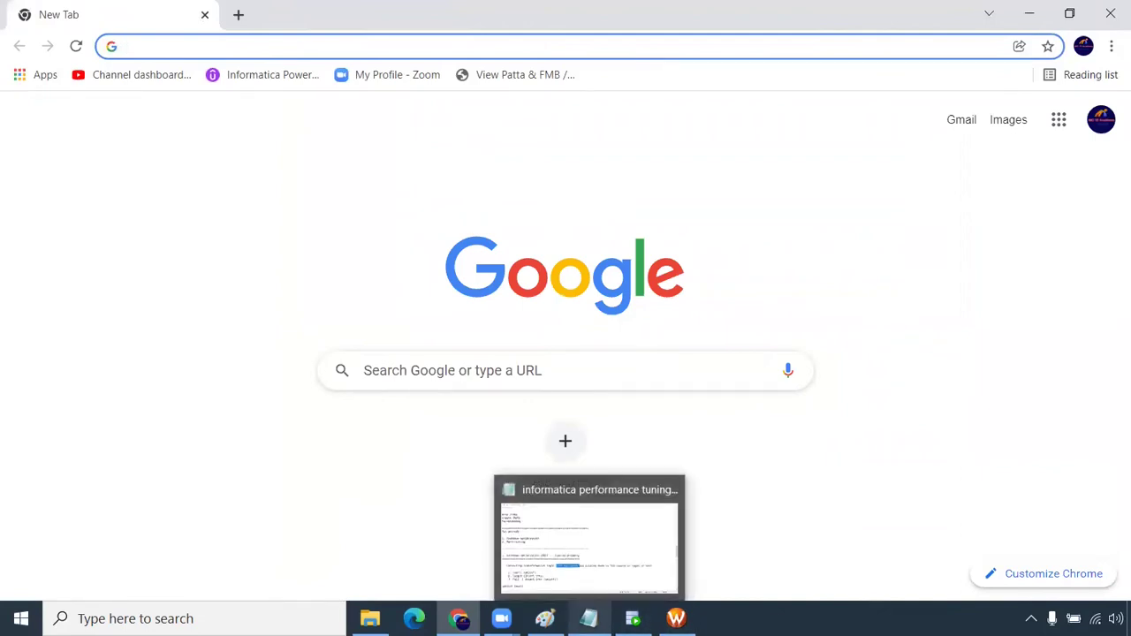
{"action": "left_click", "coordinate": [600, 535]}
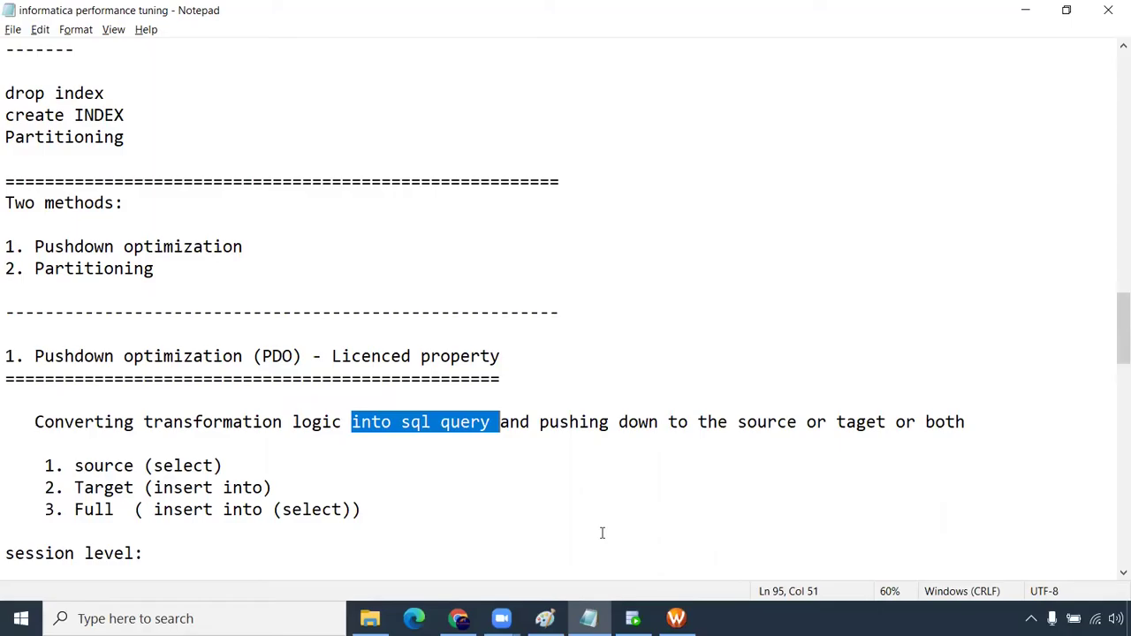
Highlight Partitioning in the methods list and the 'Partitioning: - Licenced property' heading
{"action": "left_click_drag", "start_coordinate": [186, 268], "coordinate": [5, 268]}
{"action": "scroll", "coordinate": [204, 291], "scroll_direction": "down", "scroll_amount": 10}
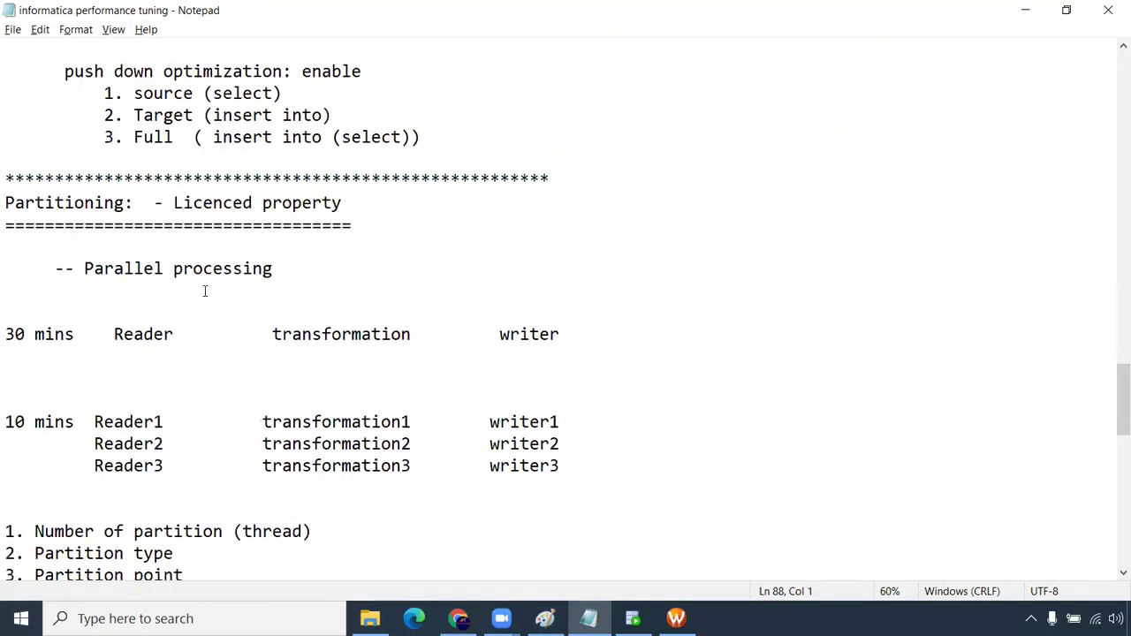
{"action": "scroll", "coordinate": [204, 290], "scroll_direction": "down", "scroll_amount": 2}
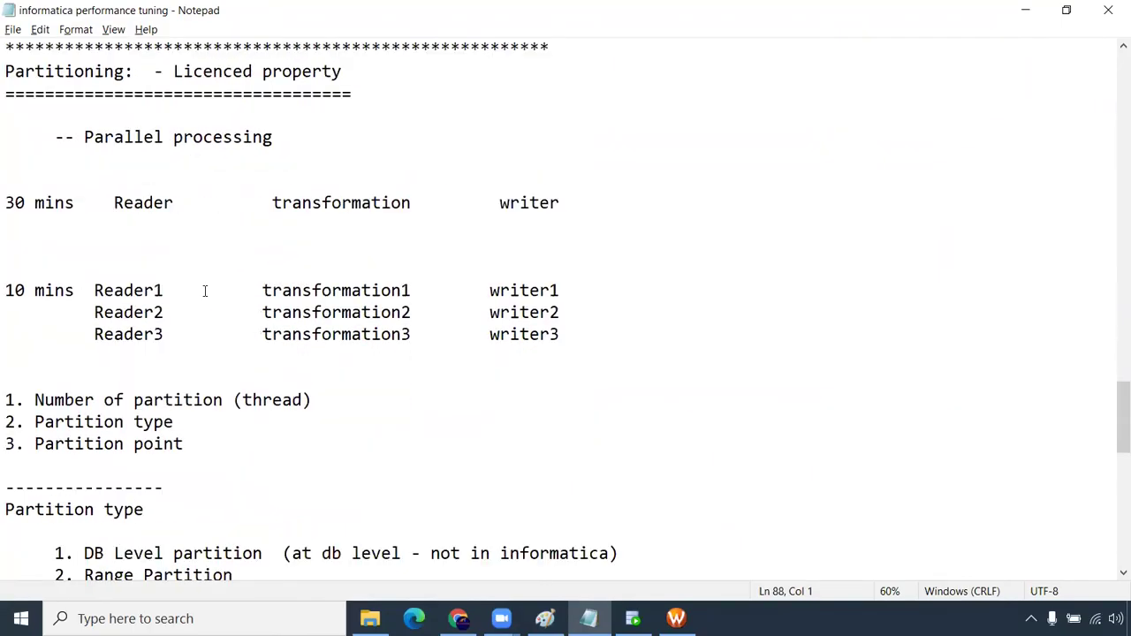
{"action": "left_click_drag", "start_coordinate": [6, 70], "coordinate": [385, 76]}
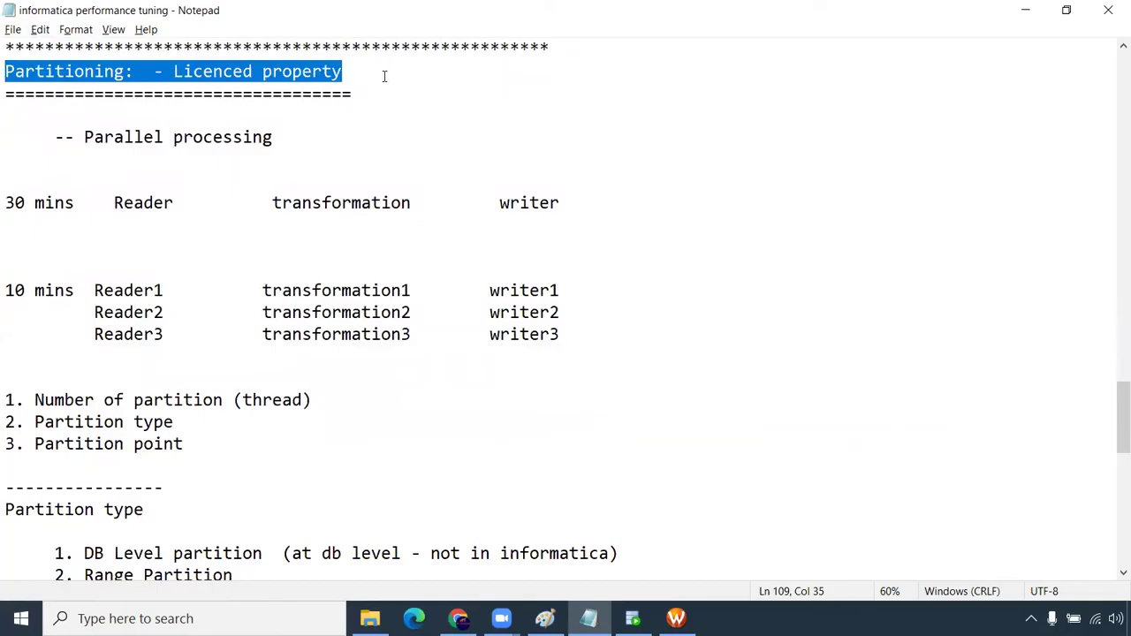
Bring Workflow Manager forward and connect to the rep repository with the account password
{"action": "mouse_move", "coordinate": [676, 619]}
{"action": "left_click", "coordinate": [676, 541]}
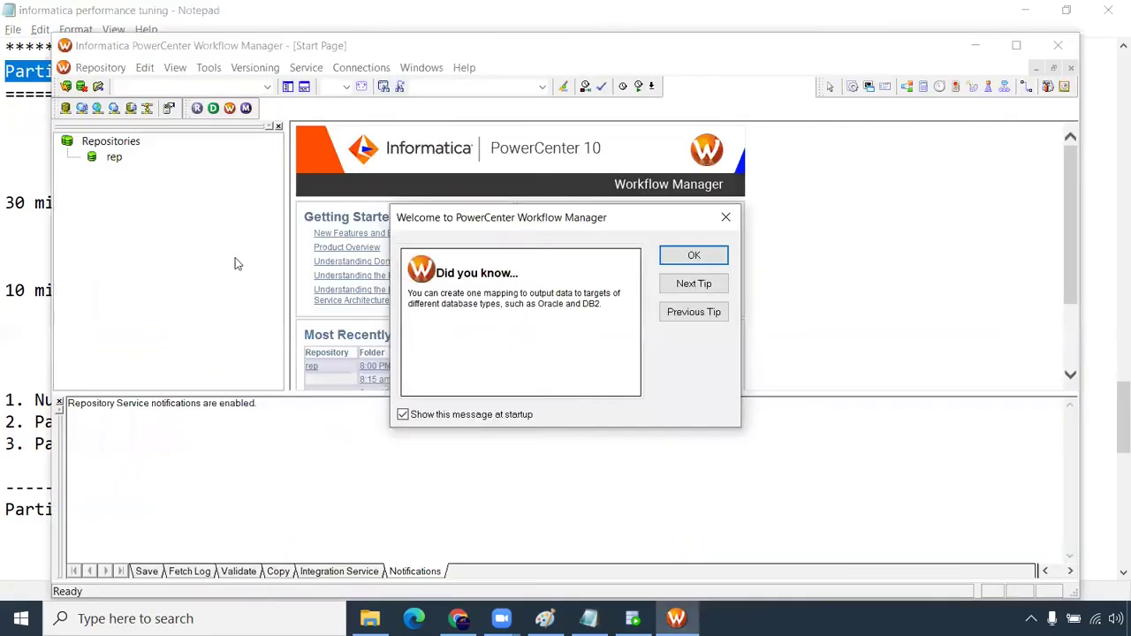
{"action": "left_click", "coordinate": [692, 255]}
{"action": "double_click", "coordinate": [63, 120]}
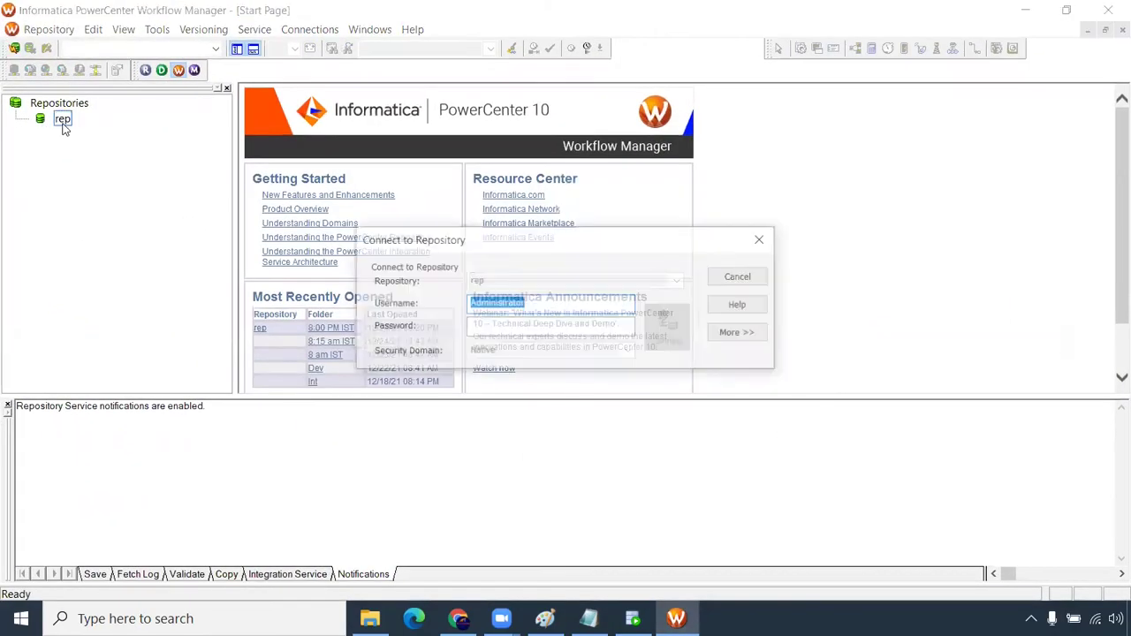
{"action": "left_click", "coordinate": [509, 326]}
{"action": "type", "text": "Administrator"}
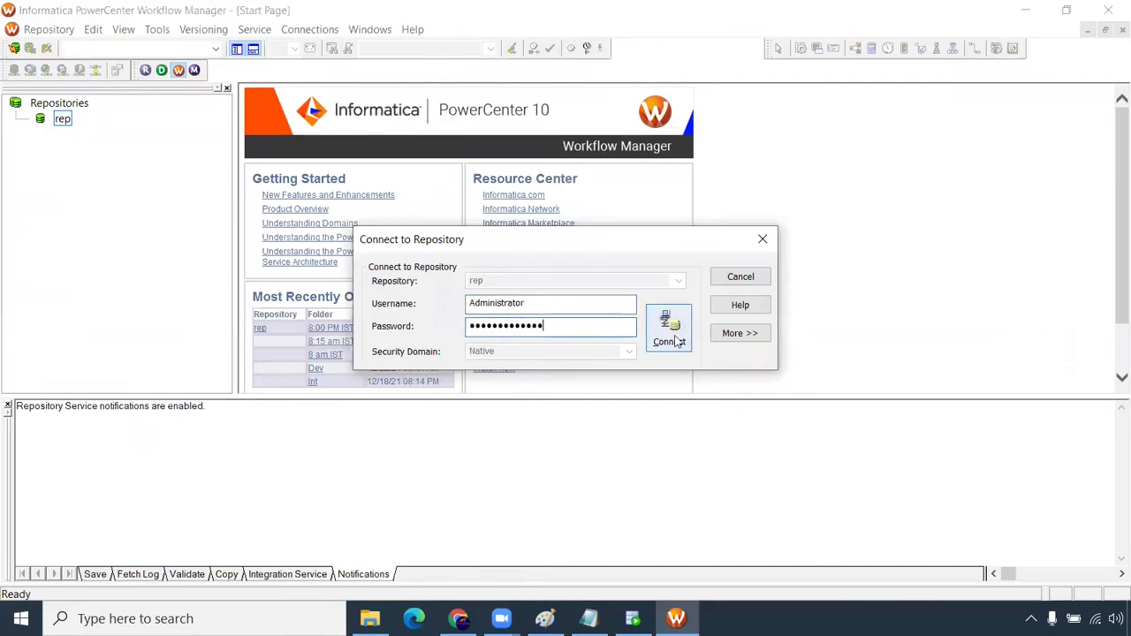
{"action": "left_click", "coordinate": [669, 327]}
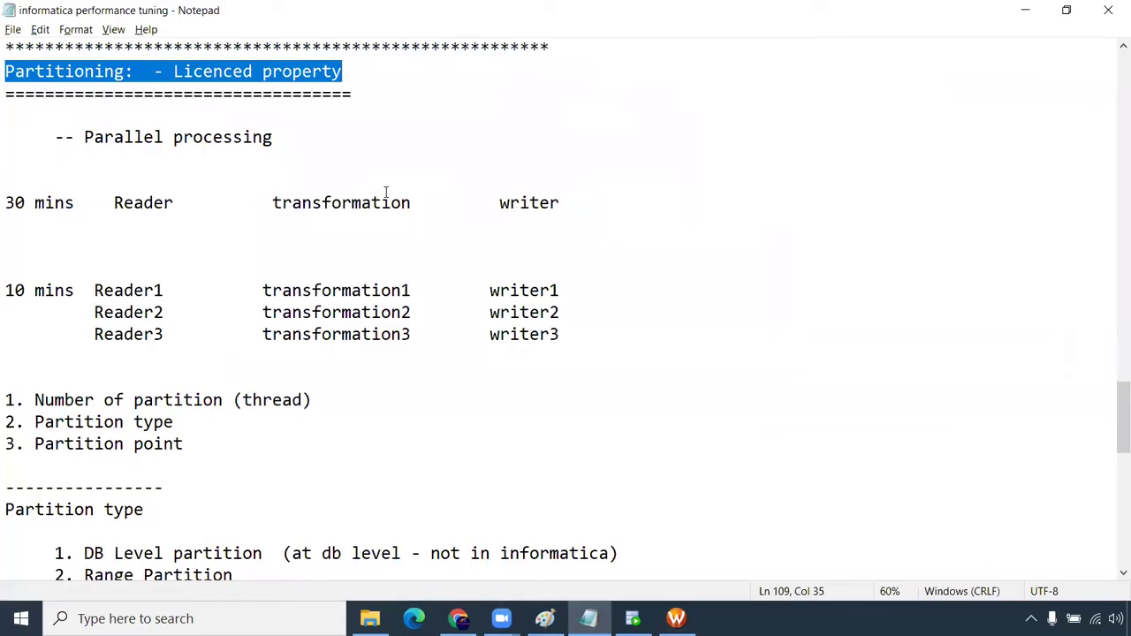
{"action": "left_click_drag", "start_coordinate": [301, 137], "coordinate": [82, 137]}
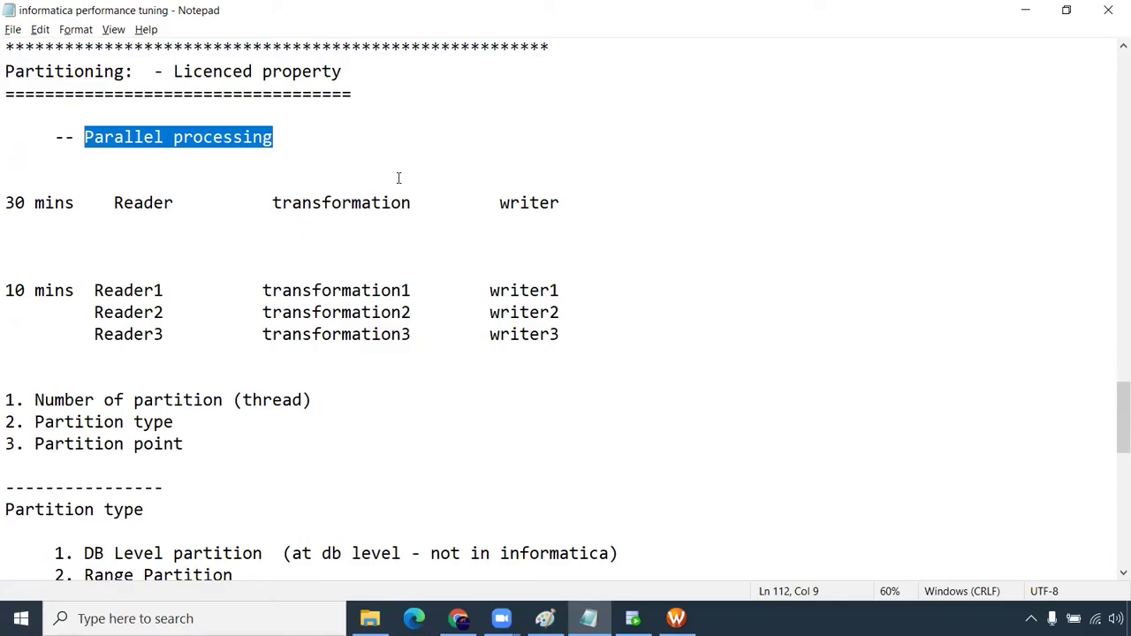
{"action": "left_click_drag", "start_coordinate": [586, 204], "coordinate": [7, 203]}
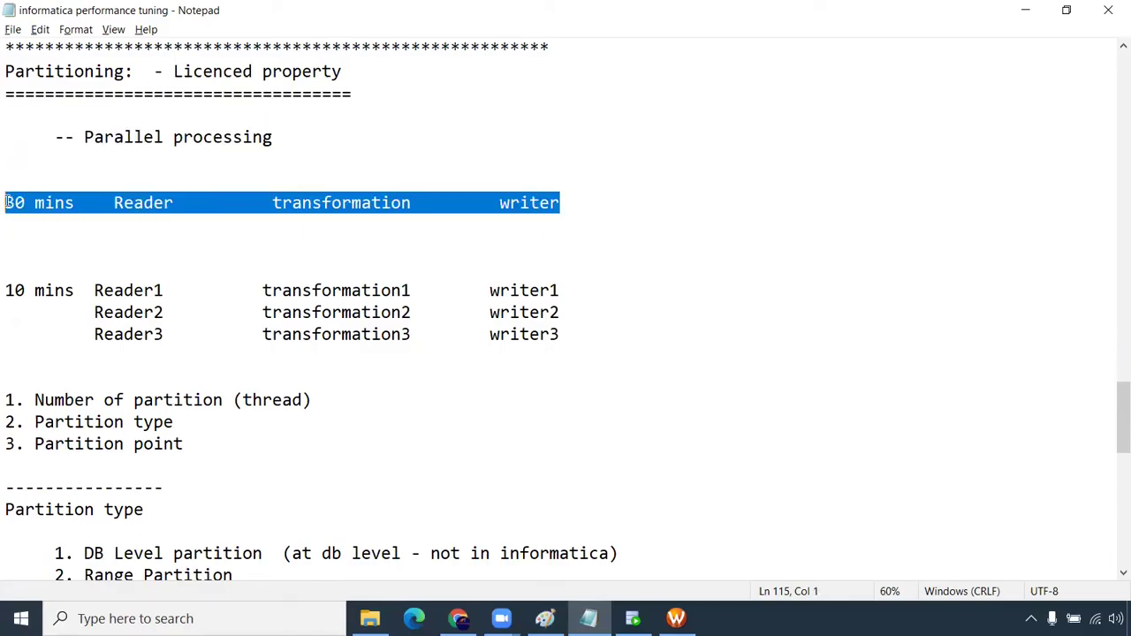
{"action": "left_click", "coordinate": [7, 291]}
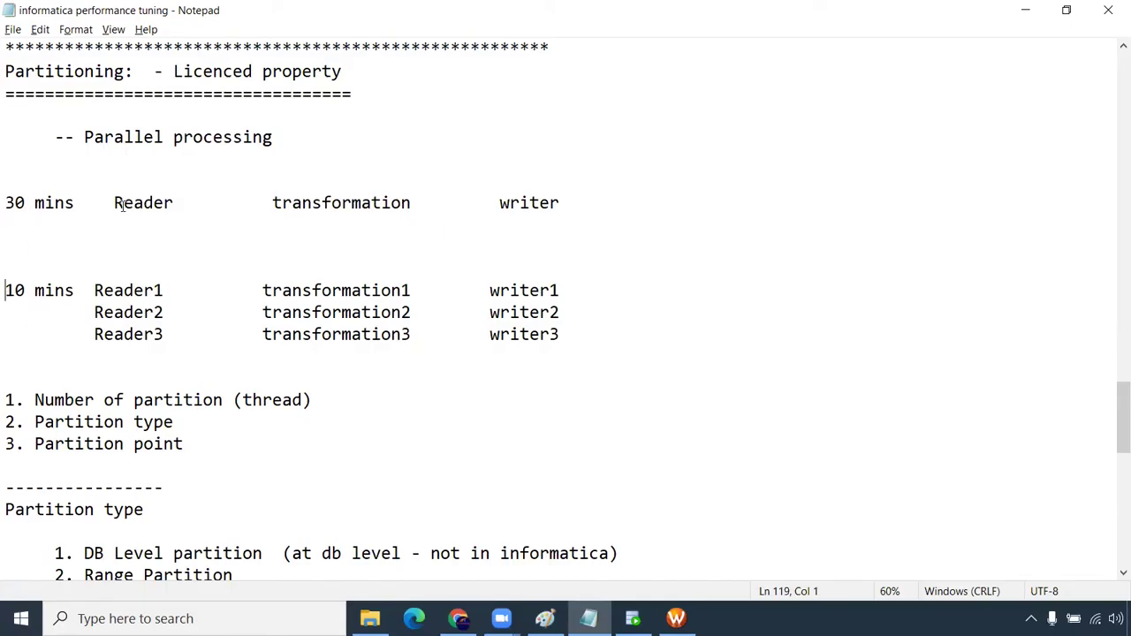
{"action": "left_click_drag", "start_coordinate": [115, 203], "coordinate": [174, 205]}
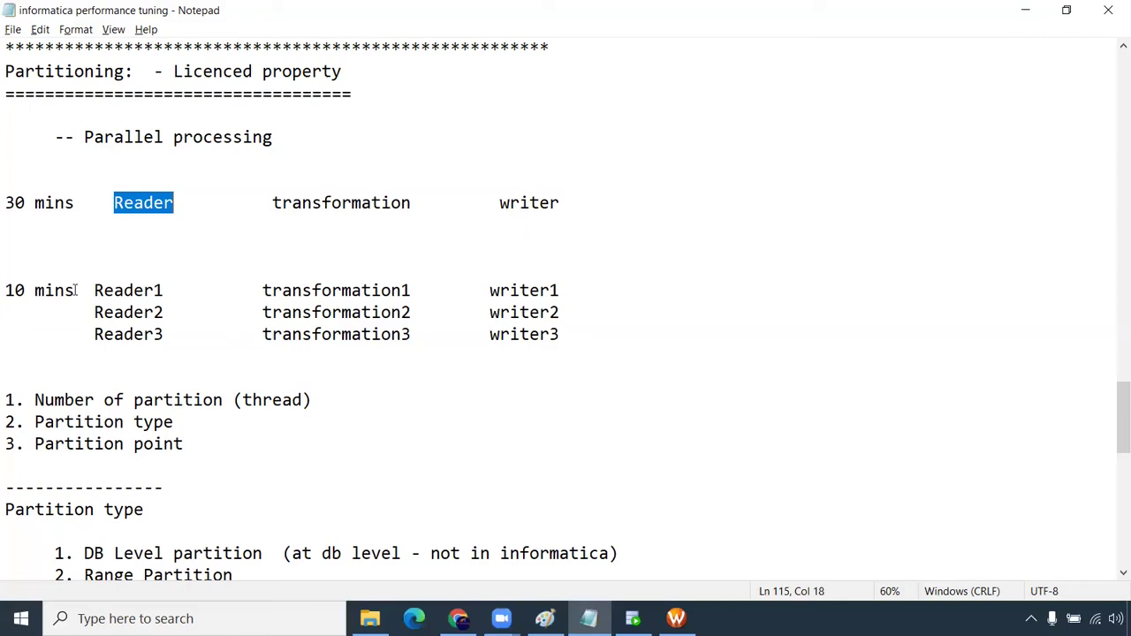
{"action": "left_click_drag", "start_coordinate": [75, 289], "coordinate": [7, 290]}
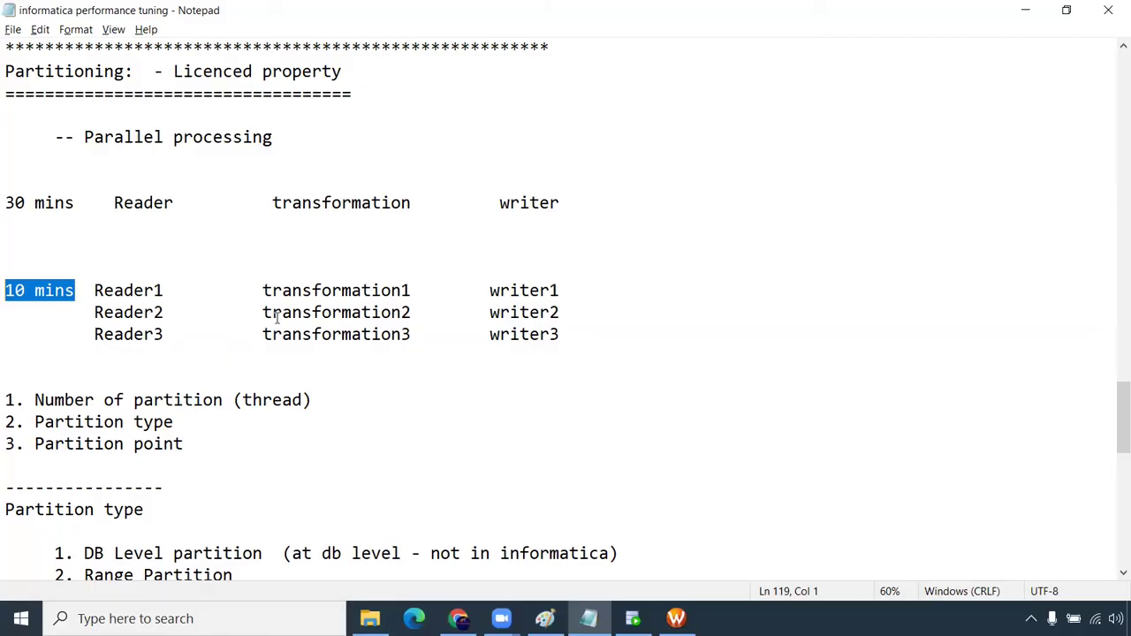
{"action": "left_click_drag", "start_coordinate": [94, 290], "coordinate": [571, 293]}
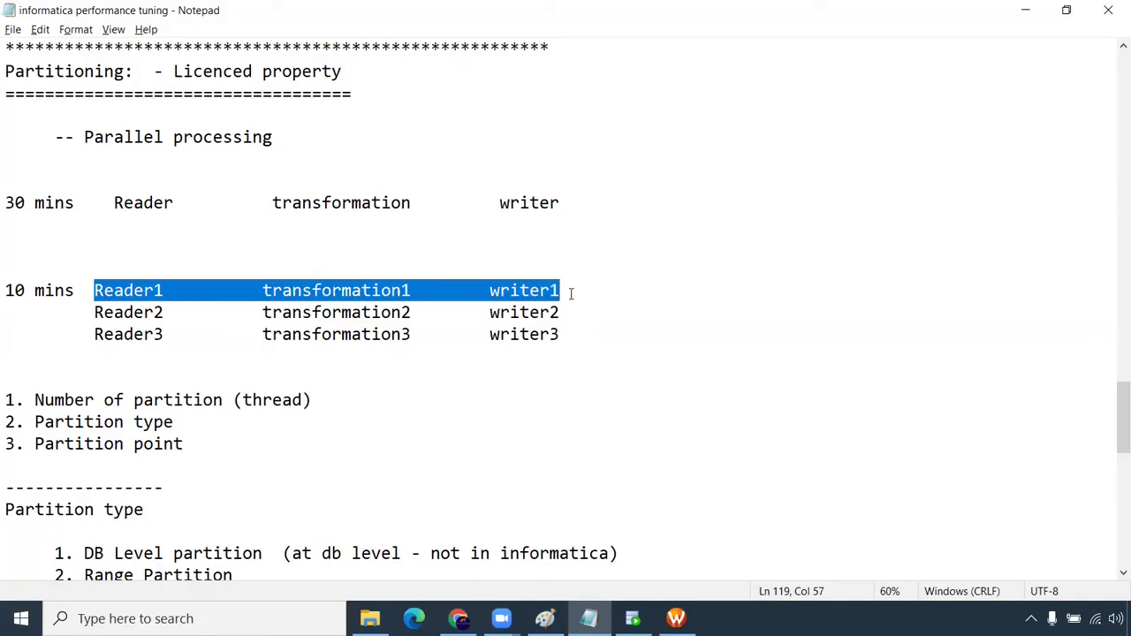
{"action": "left_click_drag", "start_coordinate": [94, 312], "coordinate": [560, 313]}
{"action": "left_click_drag", "start_coordinate": [93, 334], "coordinate": [561, 334]}
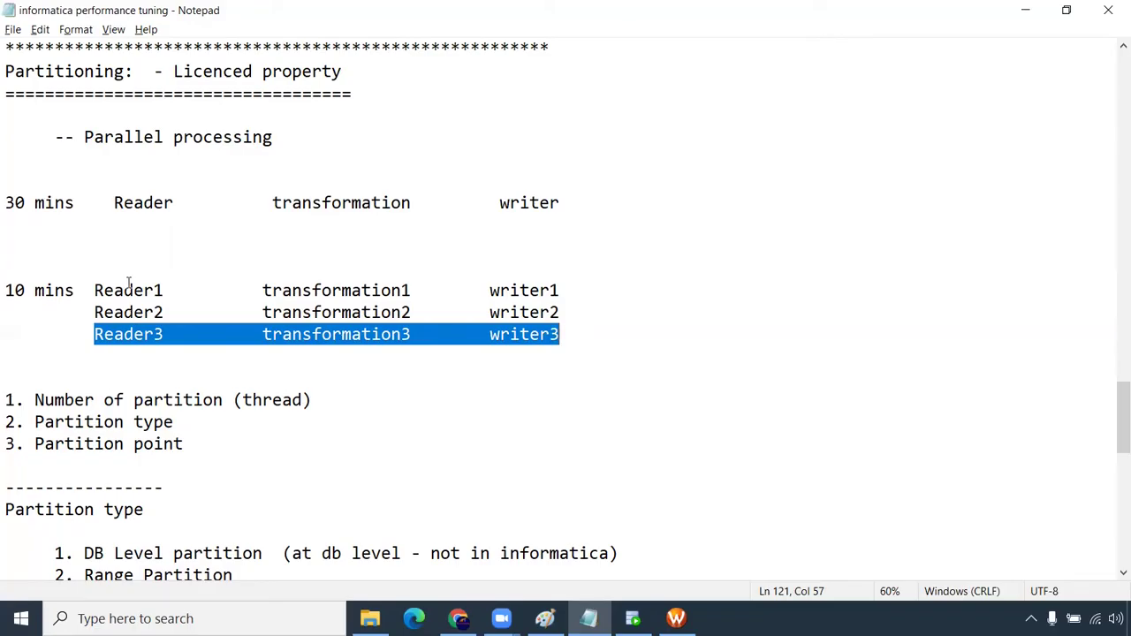
{"action": "left_click", "coordinate": [125, 290]}
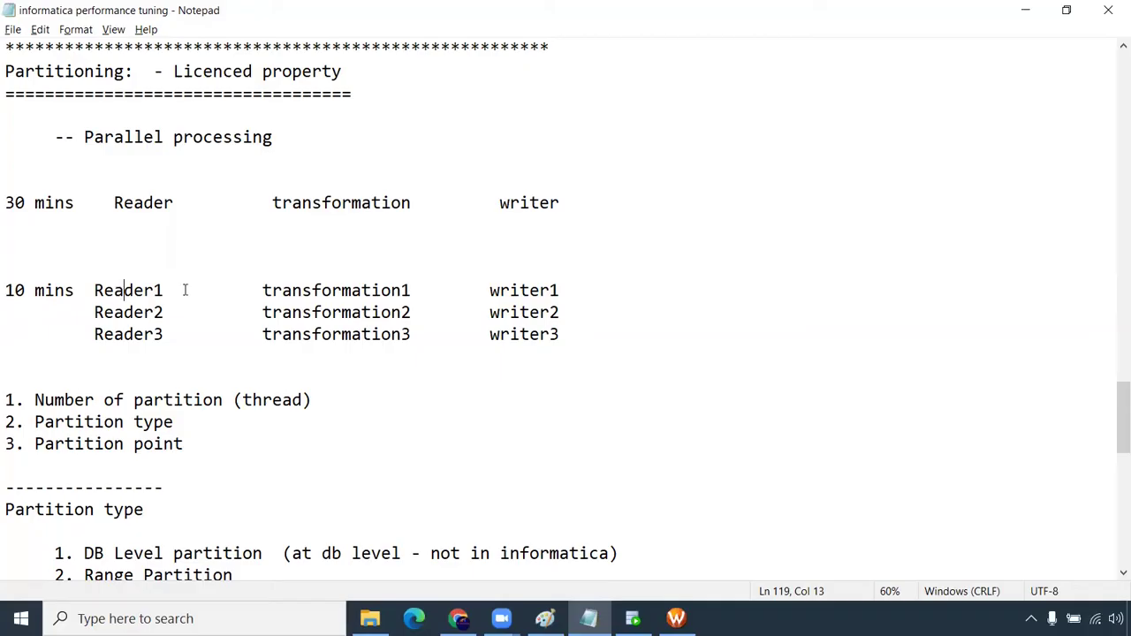
{"action": "left_click", "coordinate": [266, 291]}
{"action": "left_click_drag", "start_coordinate": [262, 292], "coordinate": [411, 291]}
{"action": "left_click_drag", "start_coordinate": [95, 292], "coordinate": [172, 290]}
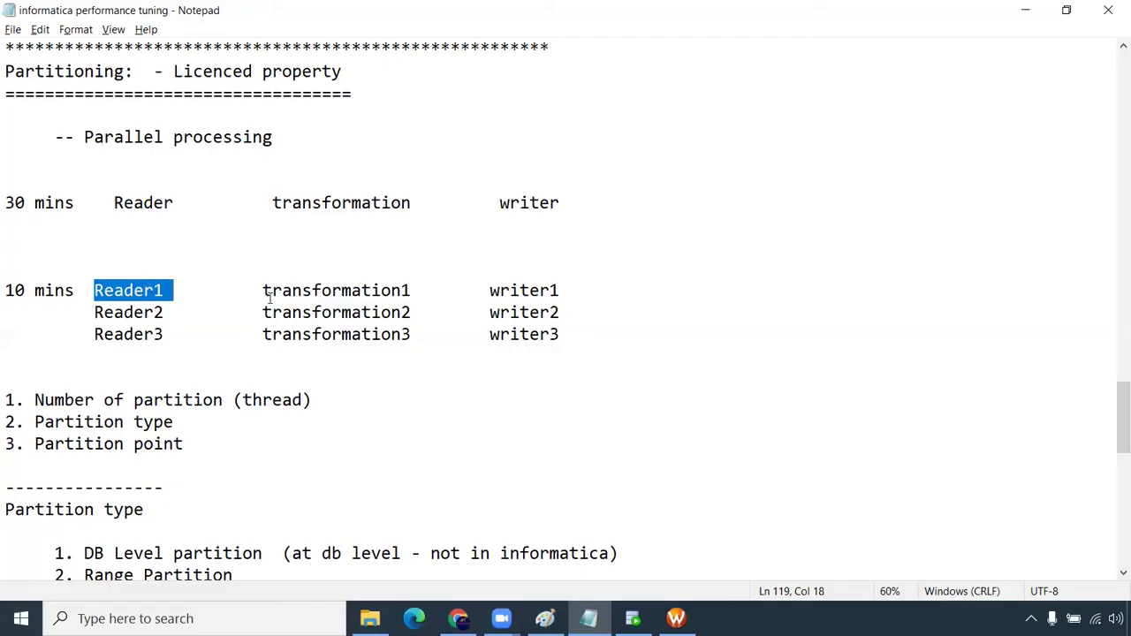
{"action": "left_click_drag", "start_coordinate": [96, 313], "coordinate": [576, 335]}
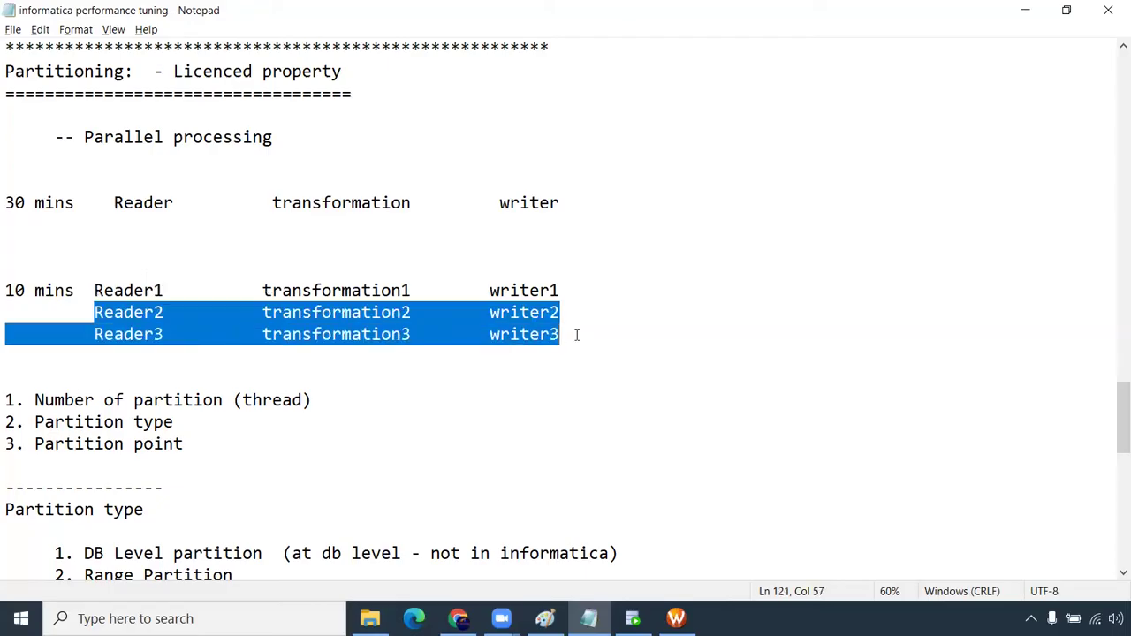
{"action": "left_click", "coordinate": [145, 313]}
{"action": "left_click_drag", "start_coordinate": [165, 313], "coordinate": [97, 312]}
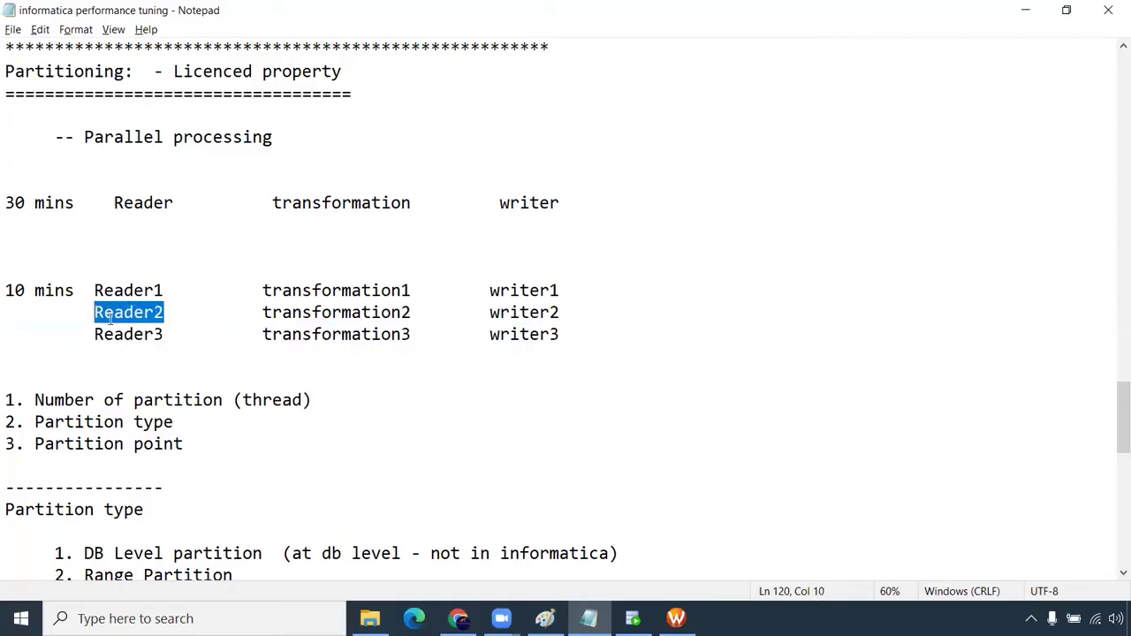
{"action": "left_click_drag", "start_coordinate": [163, 335], "coordinate": [82, 290]}
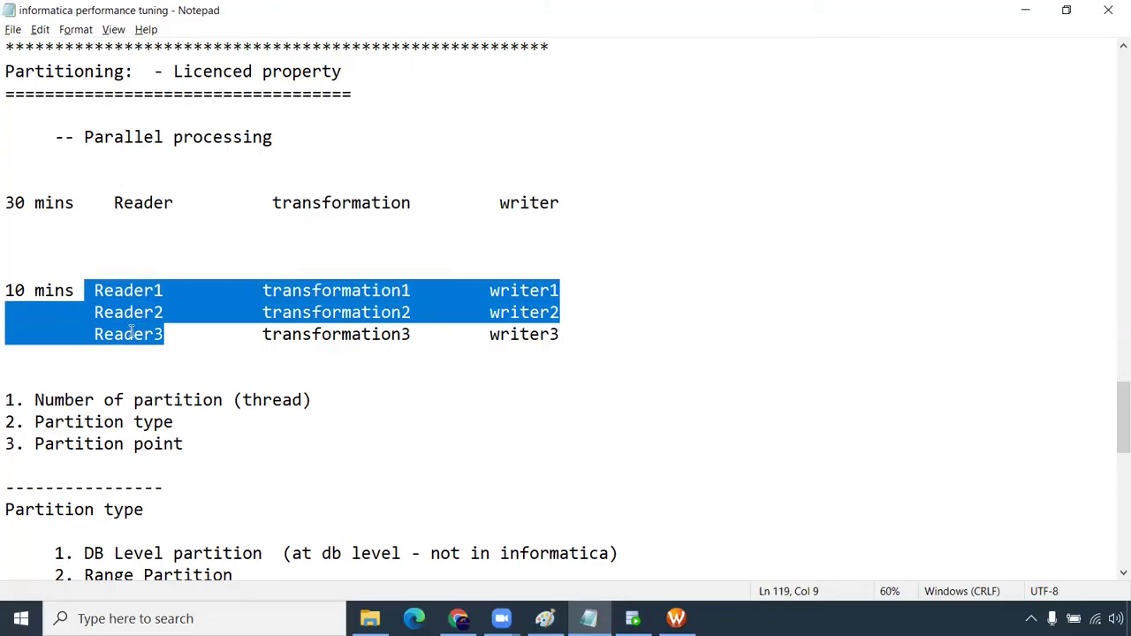
{"action": "left_click_drag", "start_coordinate": [184, 444], "coordinate": [5, 400]}
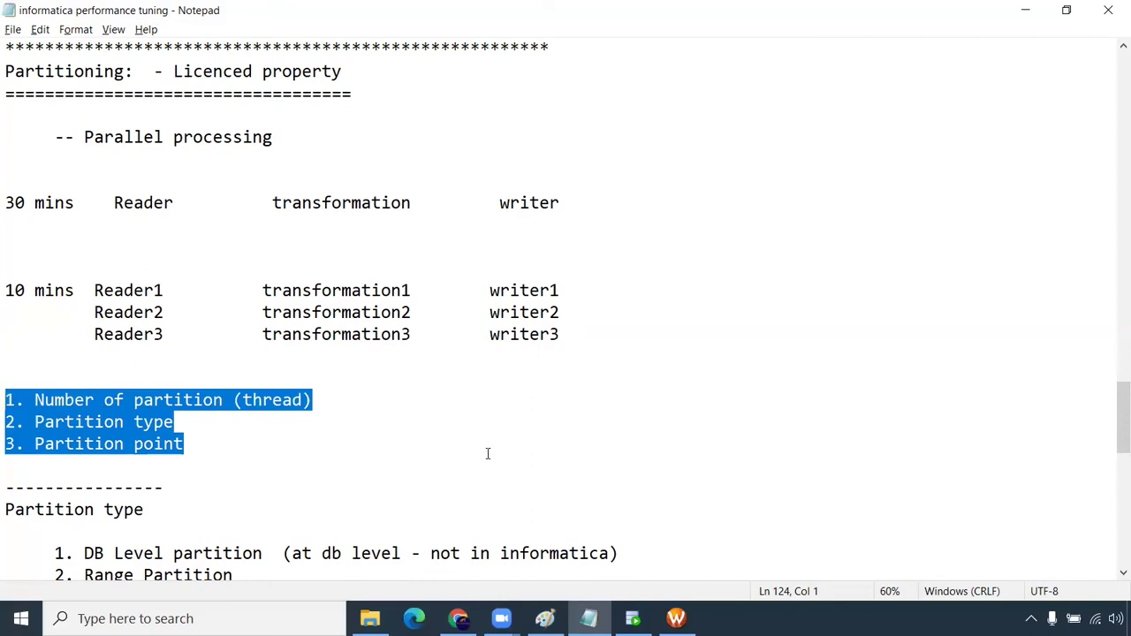
Enlarge the Notepad notes text to 70% zoom
{"action": "key", "text": "ctrl+plus"}
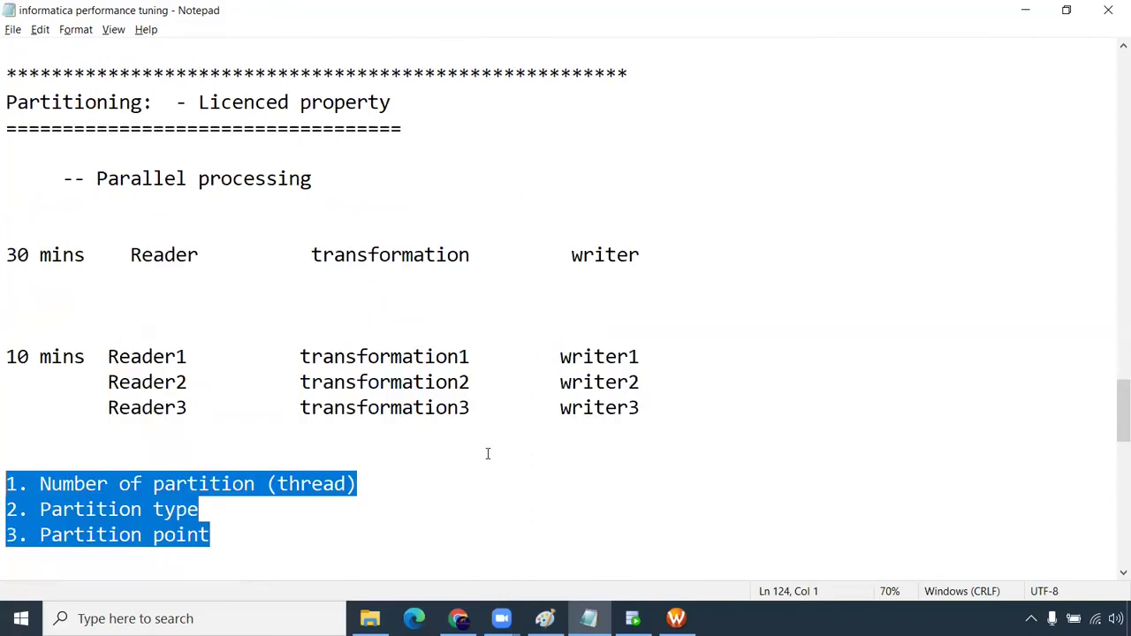
{"action": "left_click", "coordinate": [1120, 573]}
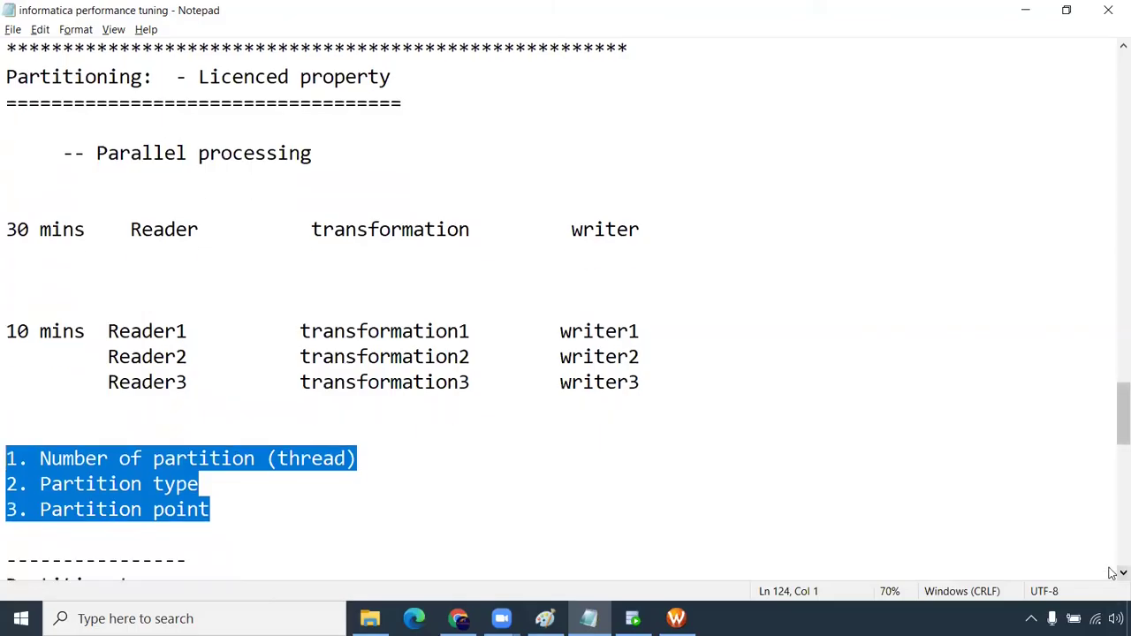
{"action": "left_click", "coordinate": [1120, 573]}
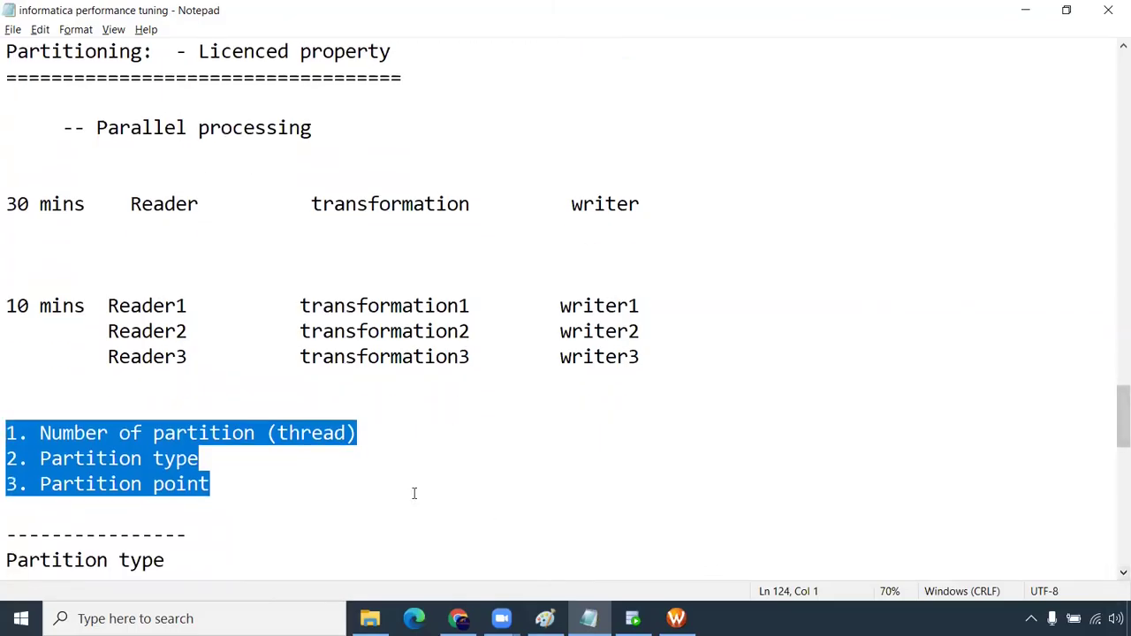
Highlight the three partition factors: number of partitions, partition type and partition point
{"action": "left_click_drag", "start_coordinate": [371, 439], "coordinate": [7, 419]}
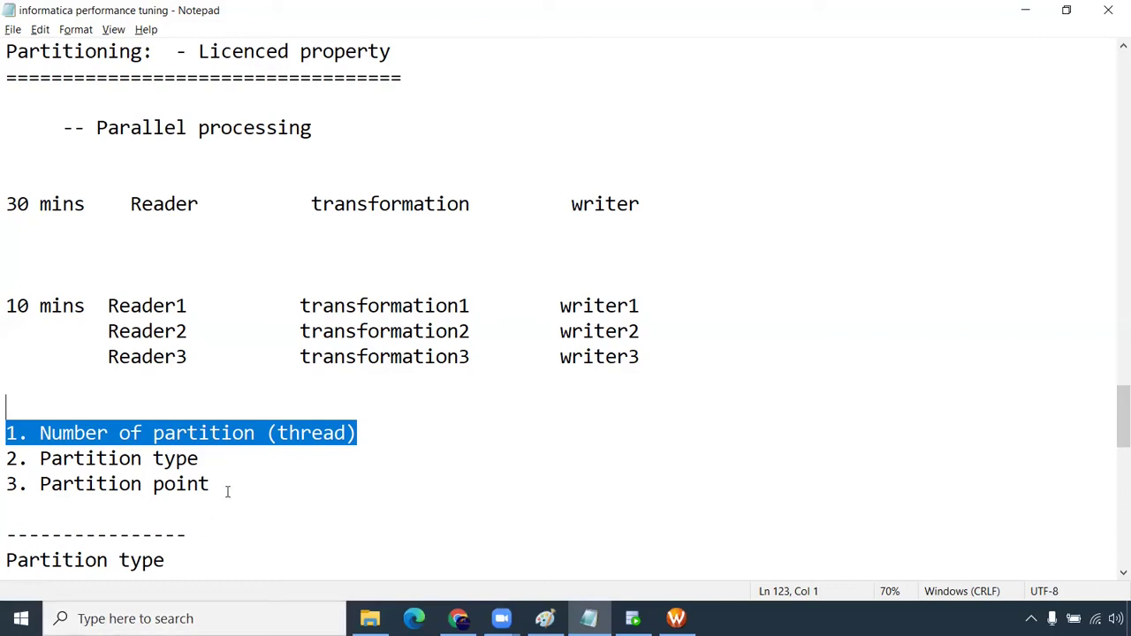
{"action": "left_click_drag", "start_coordinate": [216, 461], "coordinate": [7, 457]}
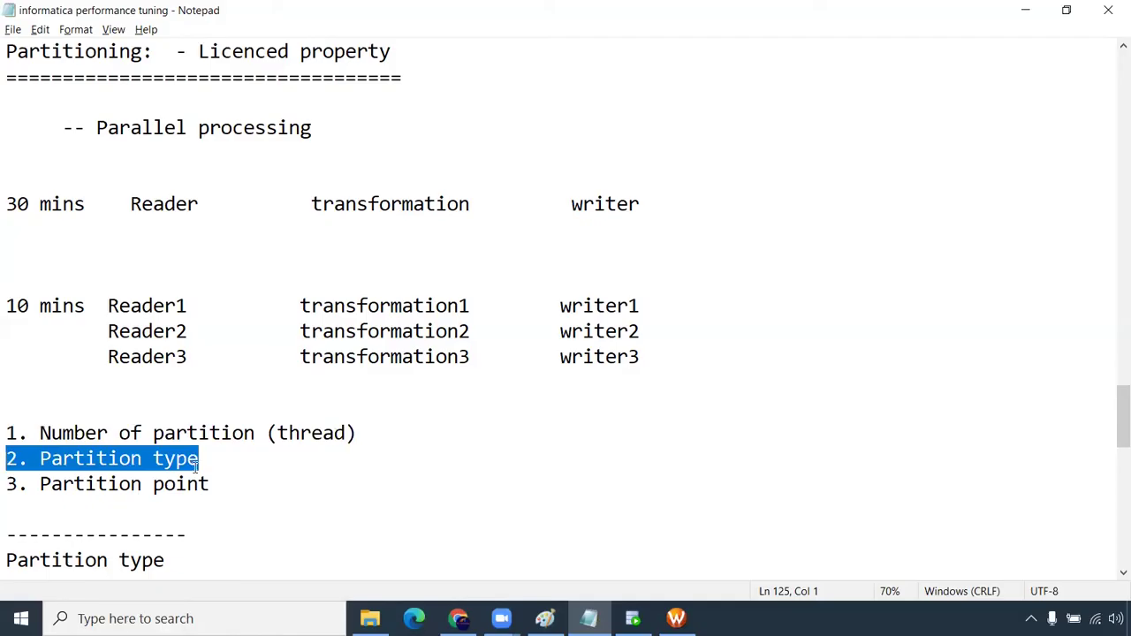
{"action": "left_click_drag", "start_coordinate": [216, 485], "coordinate": [7, 477]}
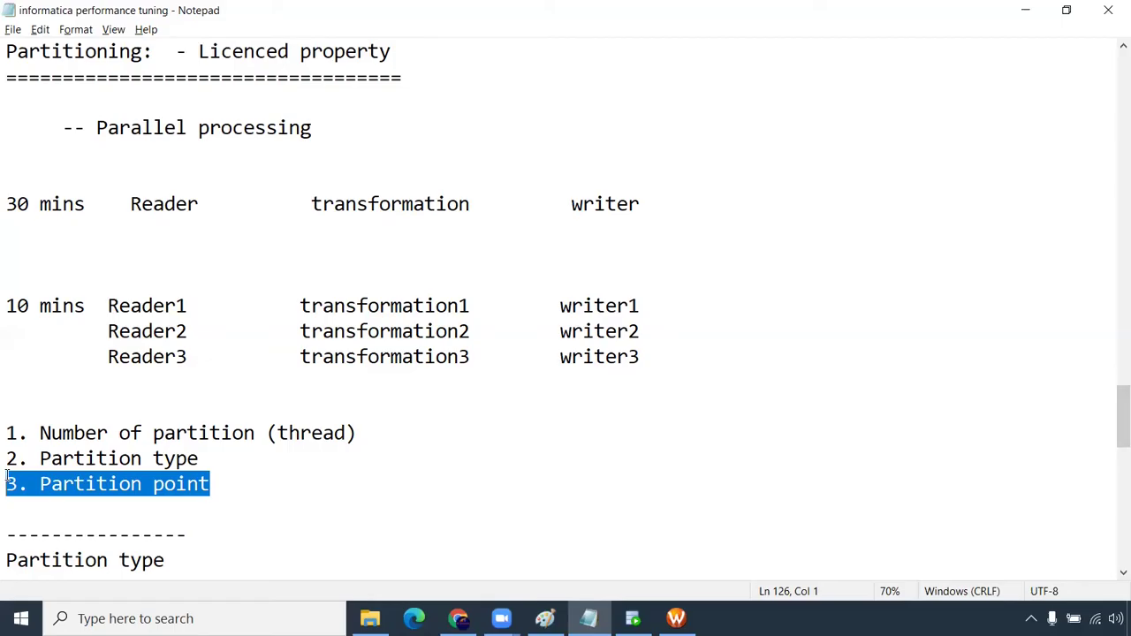
{"action": "left_click_drag", "start_coordinate": [360, 432], "coordinate": [5, 432]}
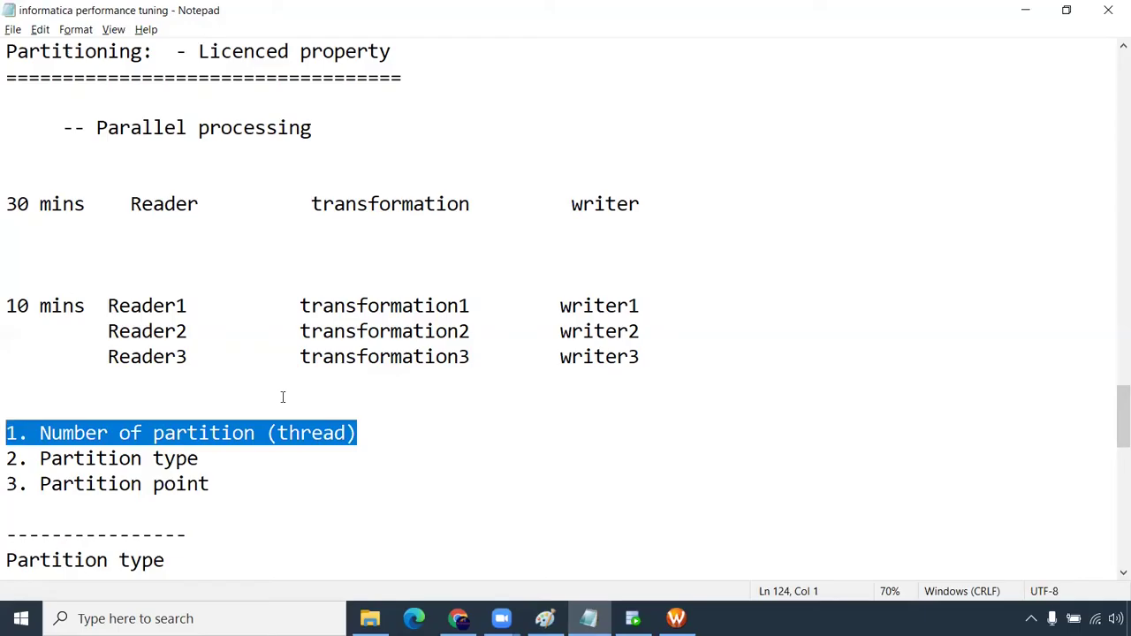
{"action": "left_click_drag", "start_coordinate": [203, 458], "coordinate": [5, 457]}
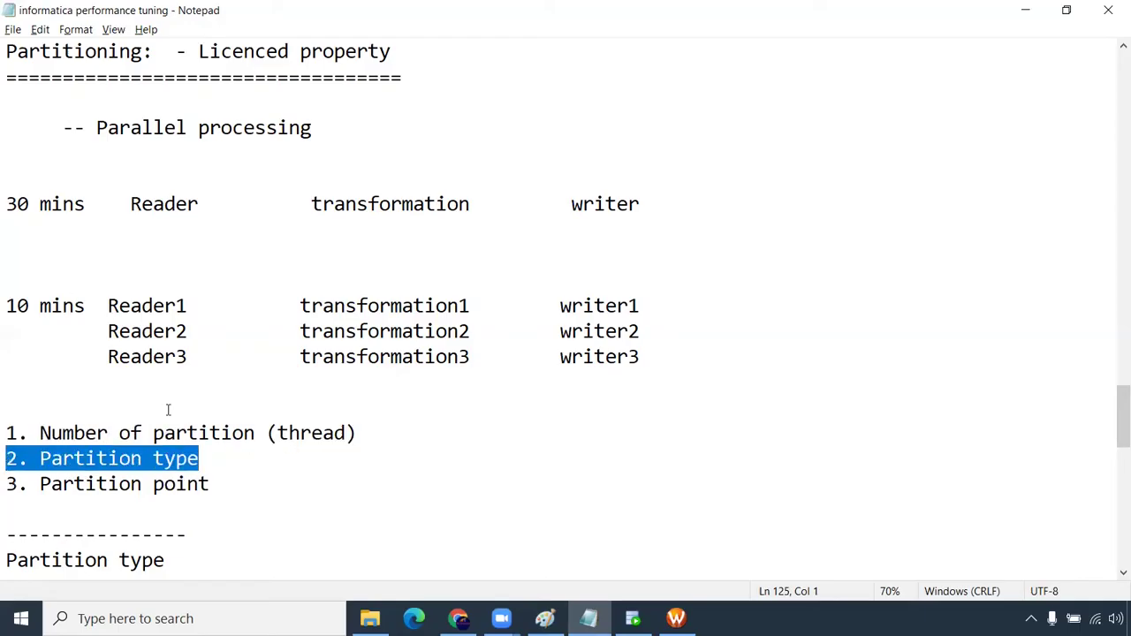
{"action": "scroll", "coordinate": [168, 409], "scroll_direction": "down", "scroll_amount": 3}
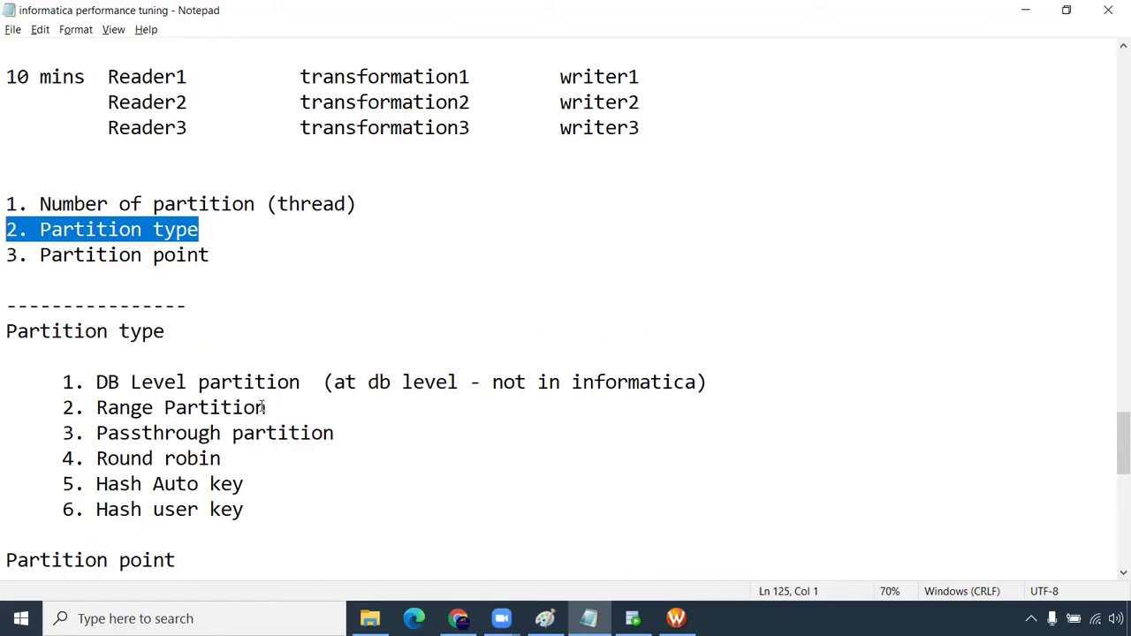
{"action": "left_click_drag", "start_coordinate": [277, 407], "coordinate": [96, 411]}
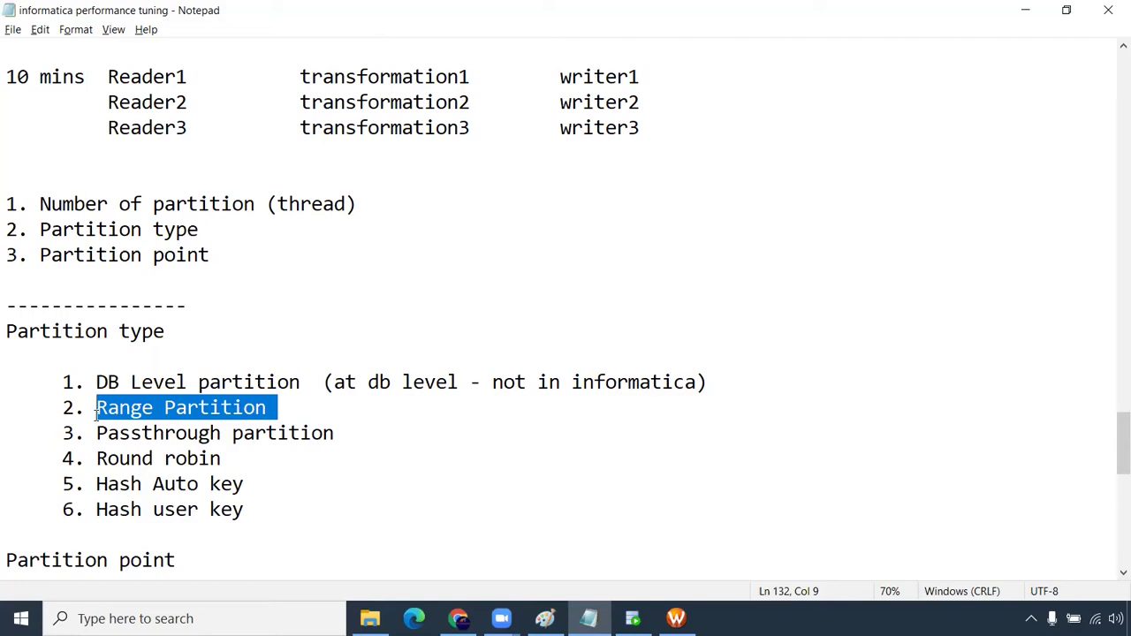
{"action": "left_click_drag", "start_coordinate": [356, 434], "coordinate": [97, 433]}
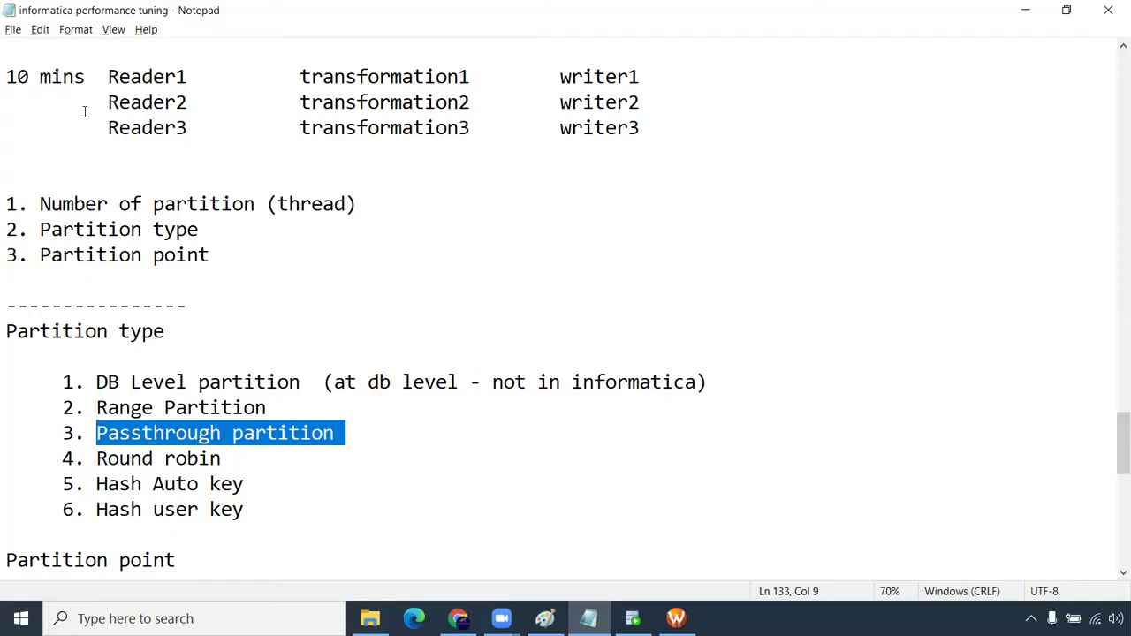
{"action": "left_click_drag", "start_coordinate": [108, 78], "coordinate": [657, 87]}
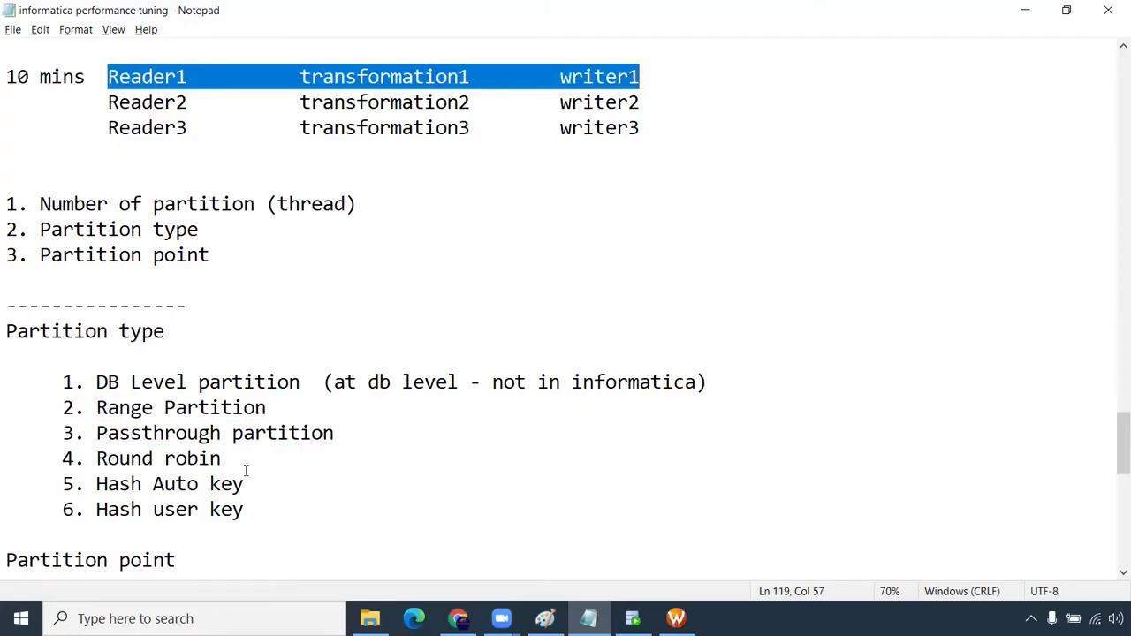
{"action": "left_click_drag", "start_coordinate": [232, 460], "coordinate": [244, 484]}
{"action": "left_click_drag", "start_coordinate": [90, 510], "coordinate": [248, 510]}
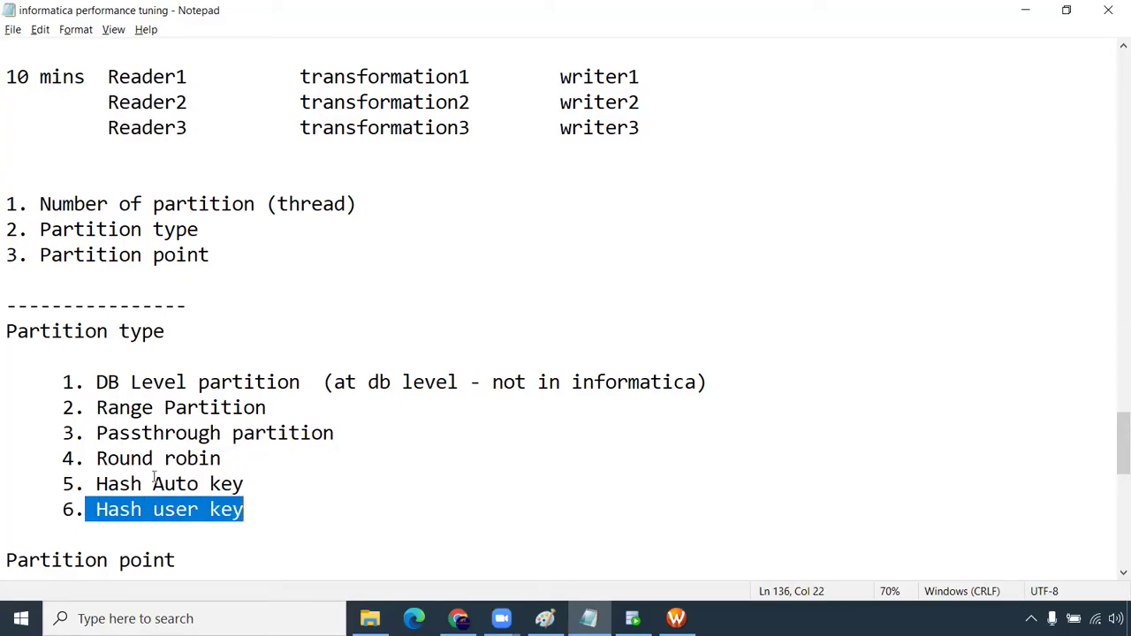
{"action": "left_click_drag", "start_coordinate": [95, 459], "coordinate": [222, 461]}
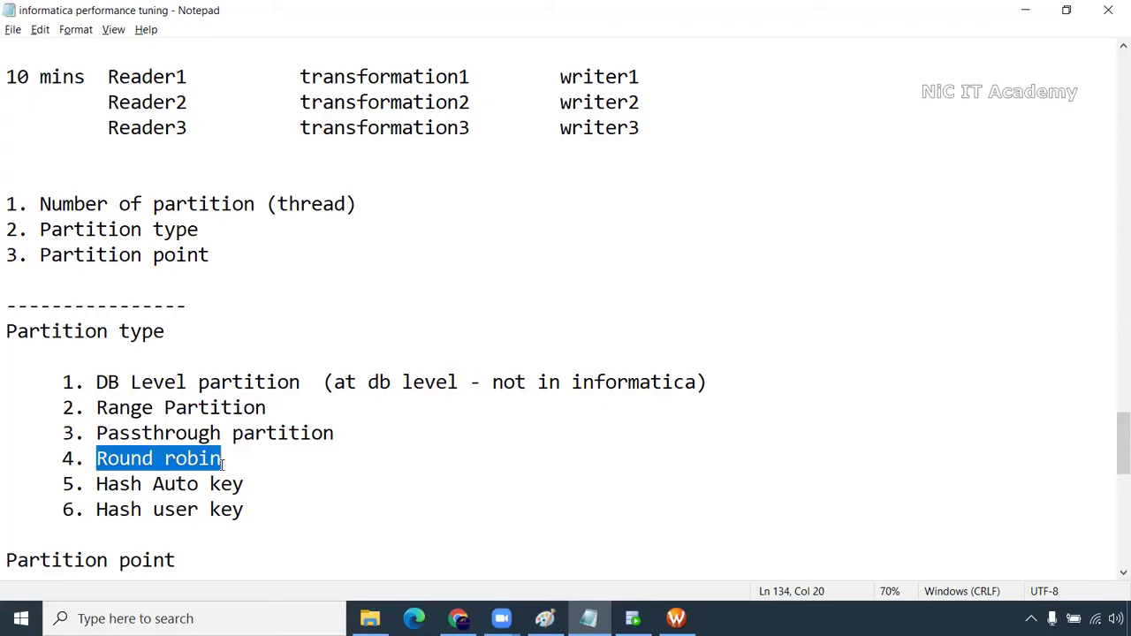
{"action": "mouse_move", "coordinate": [97, 484]}
{"action": "left_mouse_down"}
{"action": "mouse_move", "coordinate": [253, 485]}
{"action": "mouse_move", "coordinate": [84, 491]}
{"action": "left_mouse_up"}
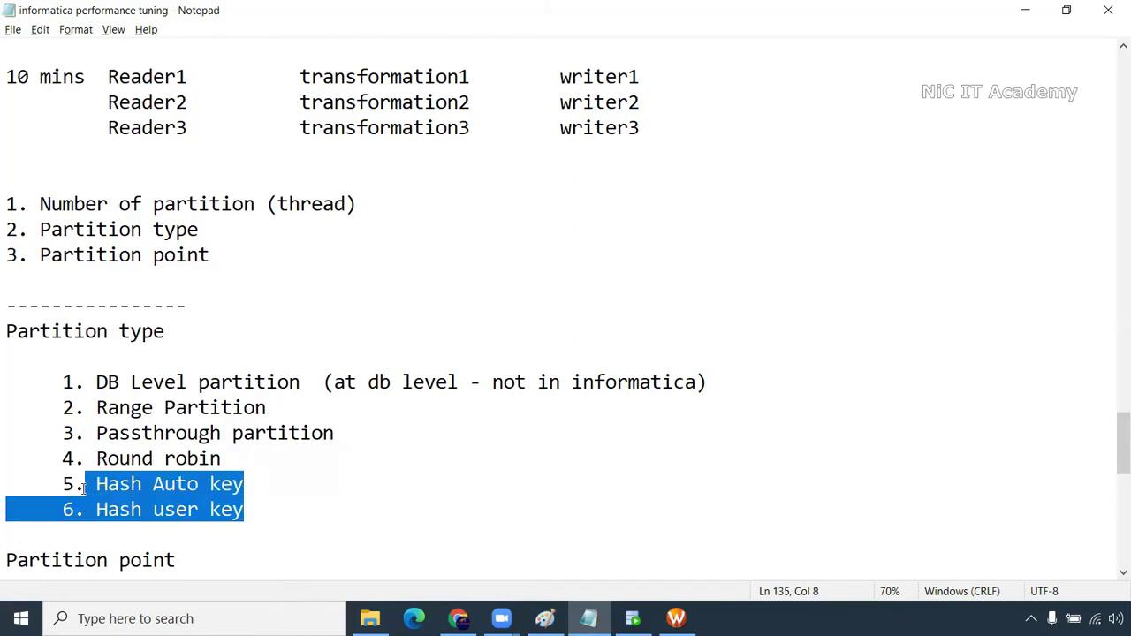
Highlight the cached transformations (sorter through Rank) and Passthrough partition, then return to Workflow Manager
{"action": "scroll", "coordinate": [84, 490], "scroll_direction": "down", "scroll_amount": 4}
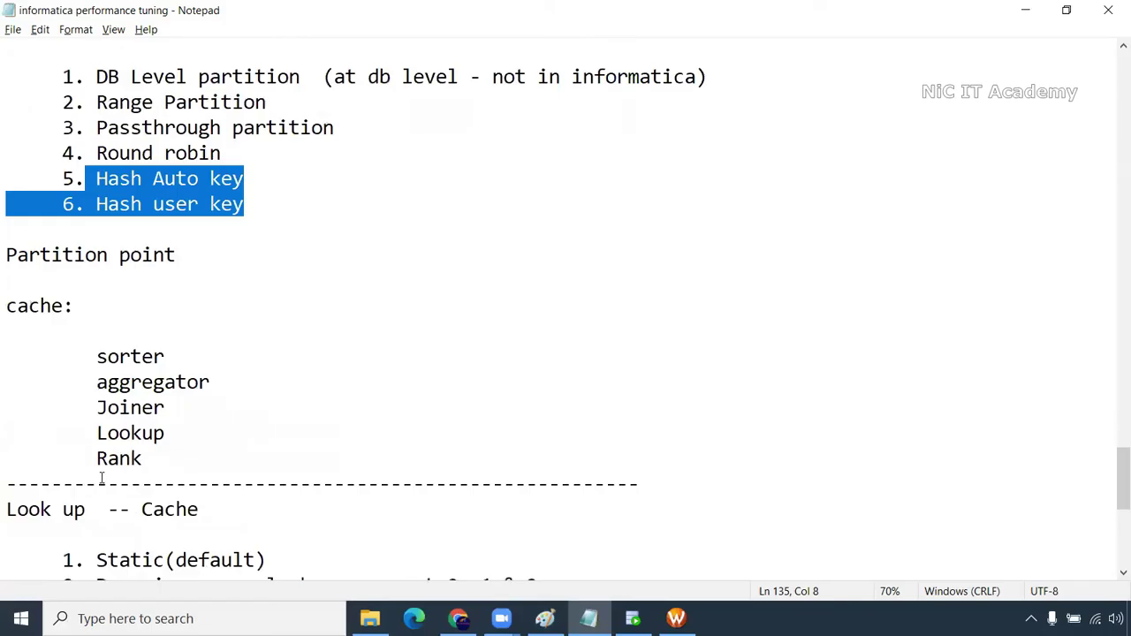
{"action": "left_click_drag", "start_coordinate": [98, 356], "coordinate": [174, 444]}
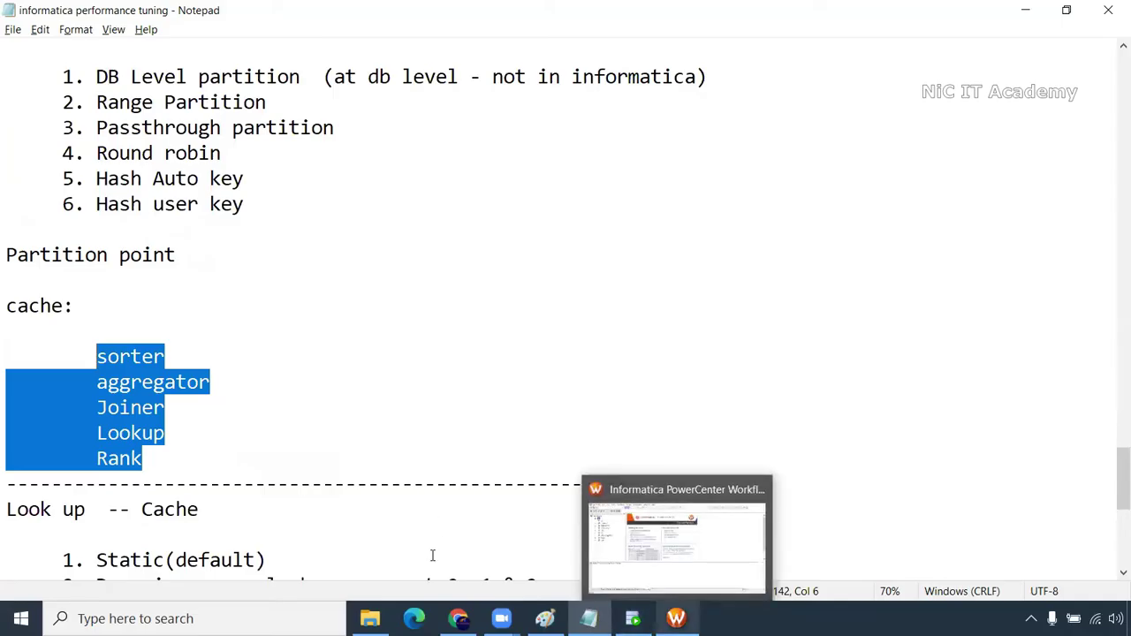
{"action": "left_click_drag", "start_coordinate": [99, 127], "coordinate": [336, 129]}
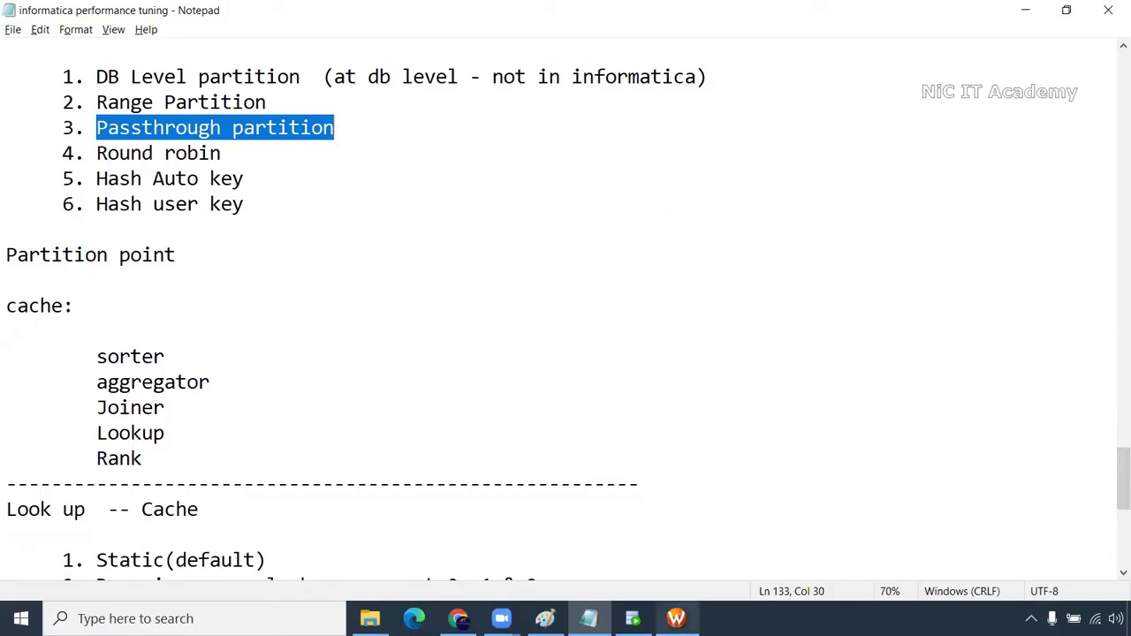
{"action": "left_click", "coordinate": [676, 618]}
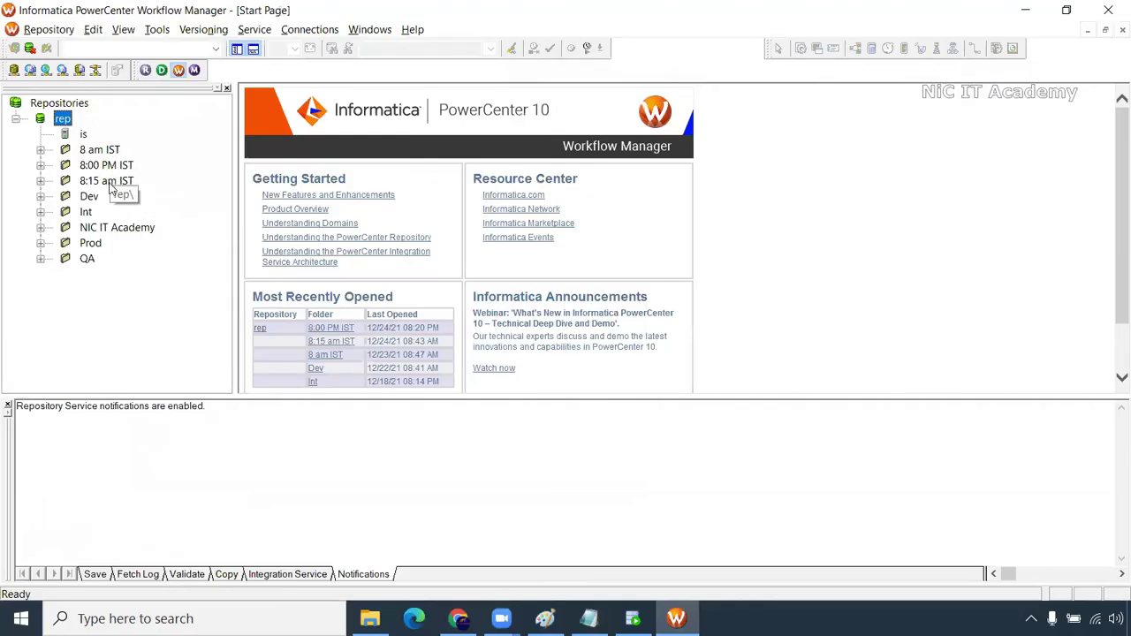
Open the 8:15 am IST folder and expand its Workflows list
{"action": "right_click", "coordinate": [111, 182]}
{"action": "left_click", "coordinate": [152, 273]}
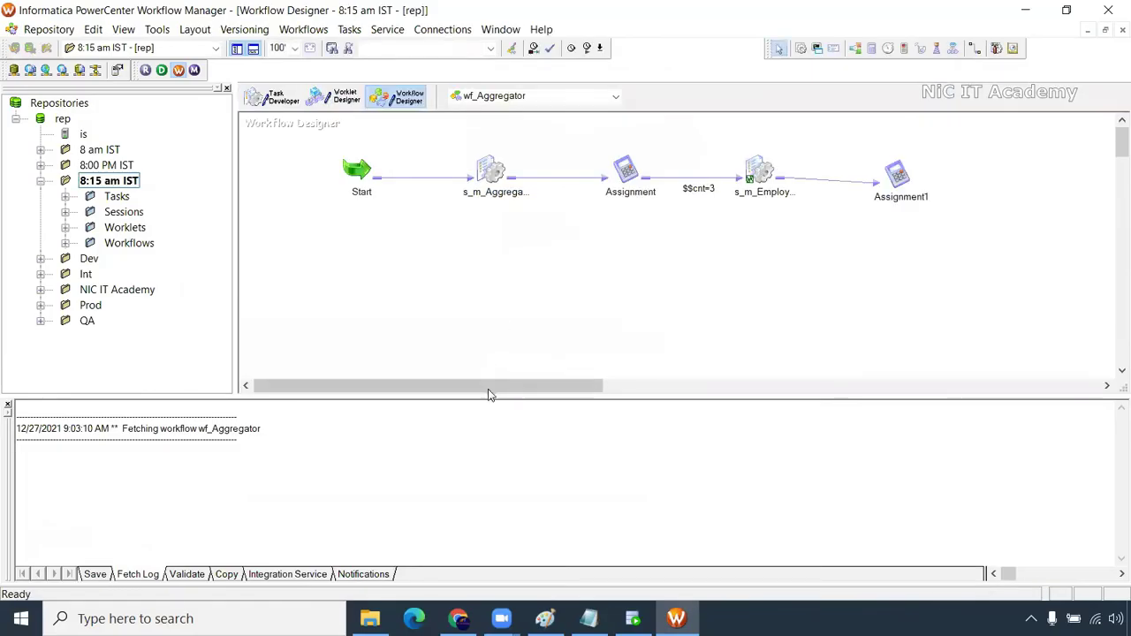
{"action": "left_click_drag", "start_coordinate": [491, 395], "coordinate": [486, 468]}
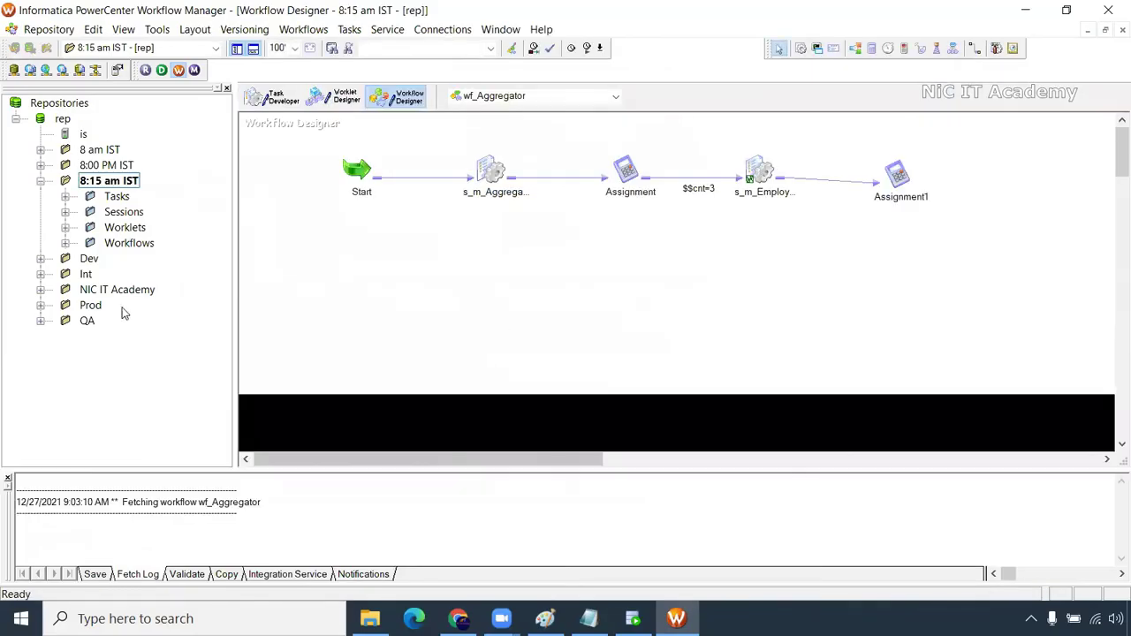
{"action": "left_click", "coordinate": [65, 243]}
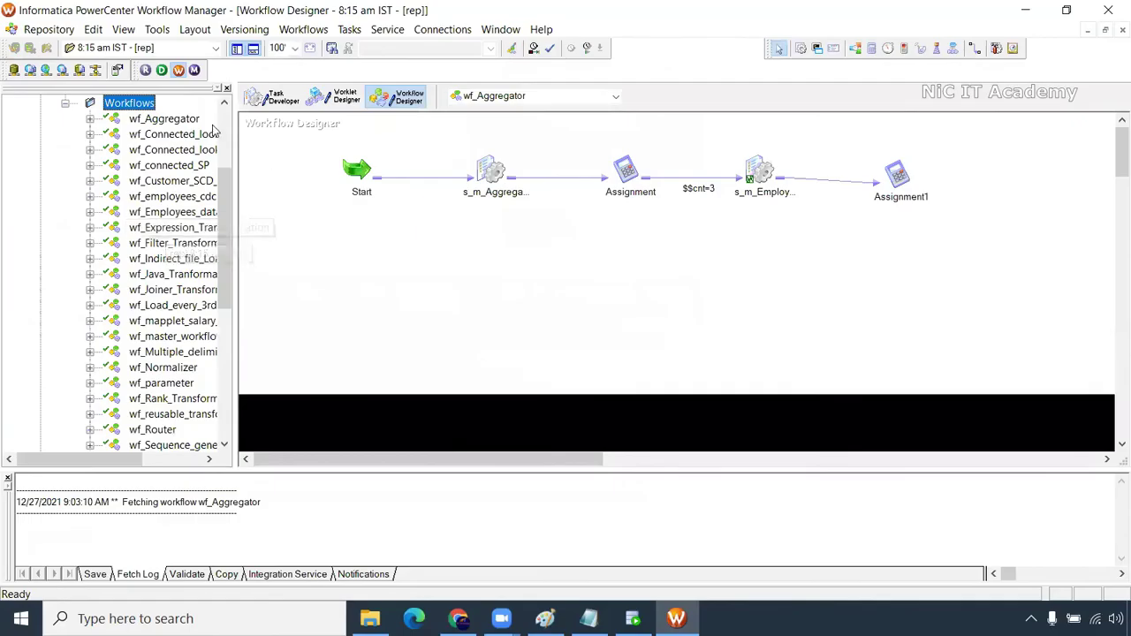
Place wf_Employees_data on the canvas and open the s_m_Employees_data session's settings
{"action": "left_click_drag", "start_coordinate": [172, 196], "coordinate": [457, 235]}
{"action": "left_click", "coordinate": [609, 338]}
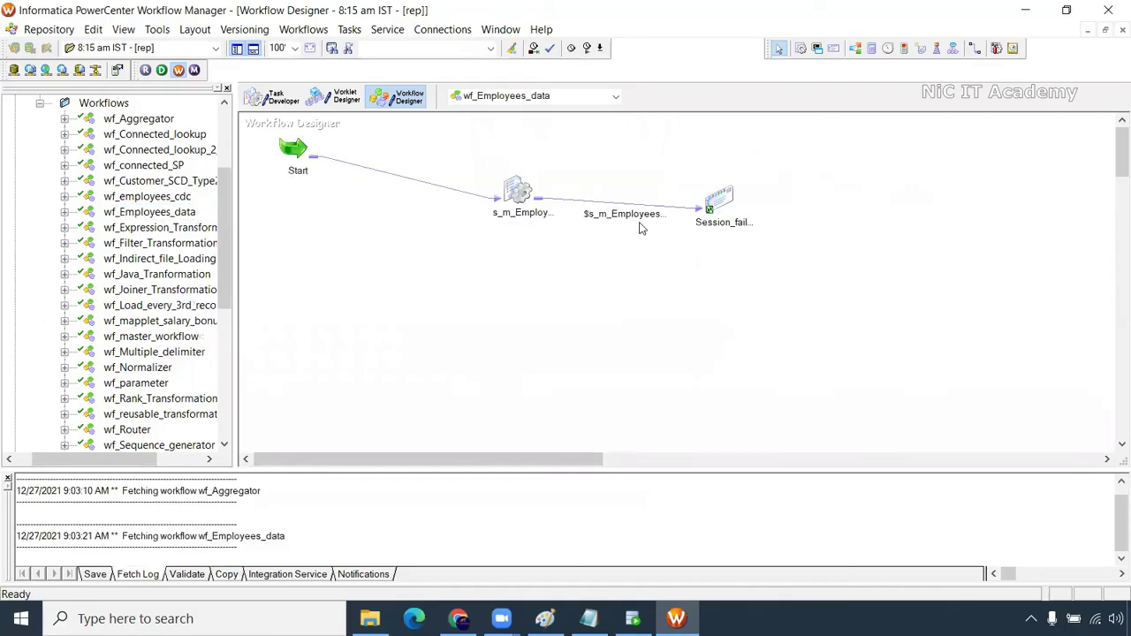
{"action": "left_click", "coordinate": [521, 193]}
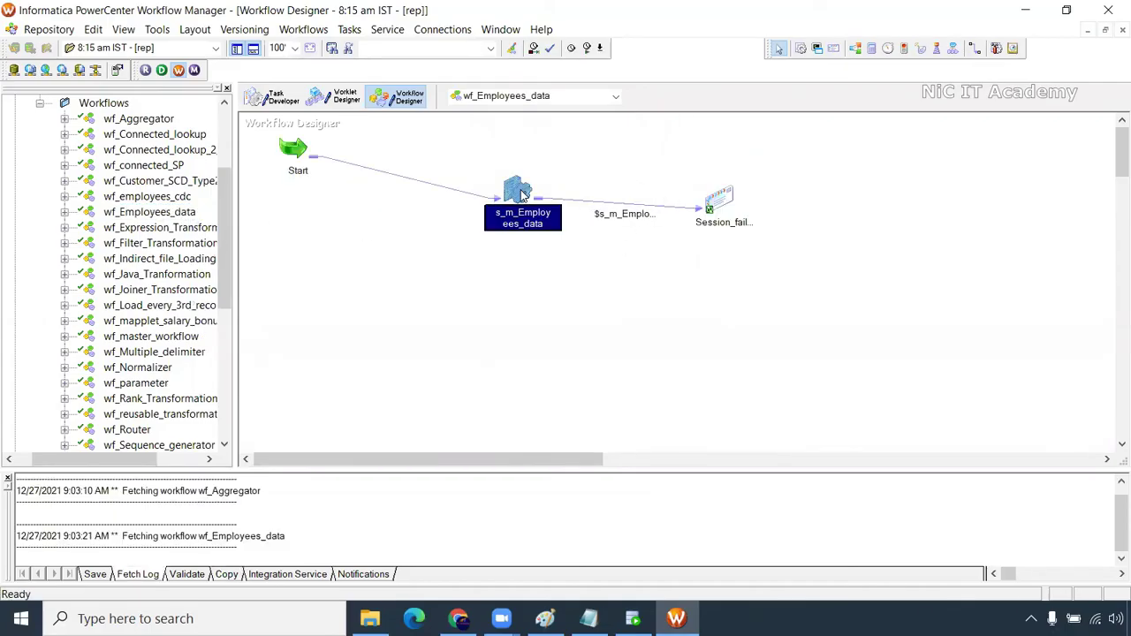
{"action": "double_click", "coordinate": [521, 192]}
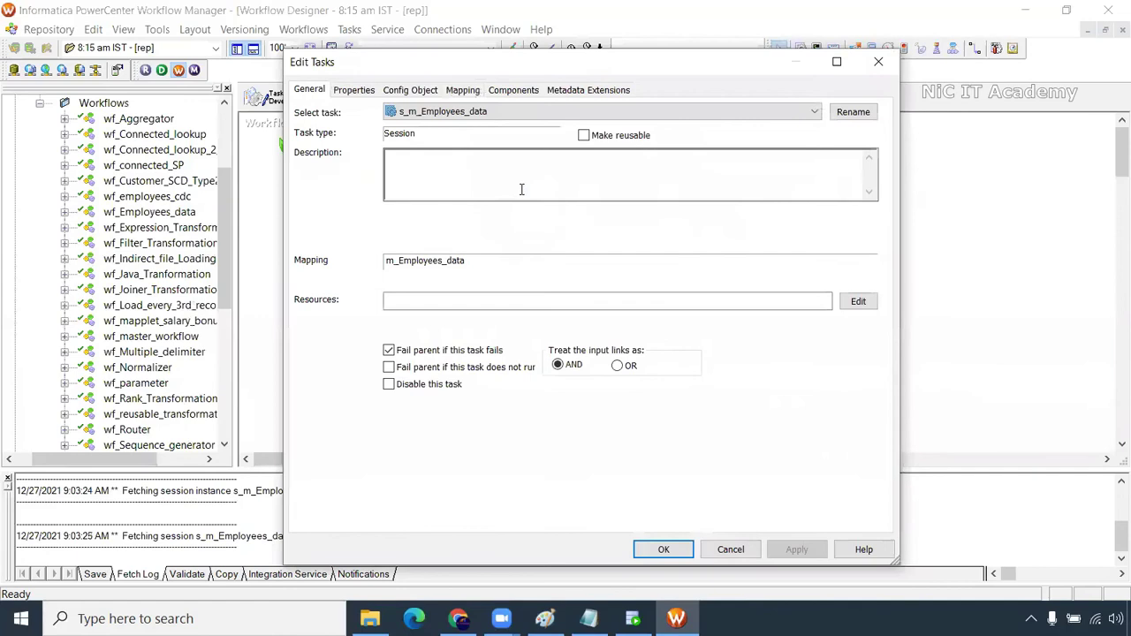
View the Mapping partitions and confirm the SQ_EMPLOYEES partition point cannot be deleted
{"action": "left_click", "coordinate": [462, 92]}
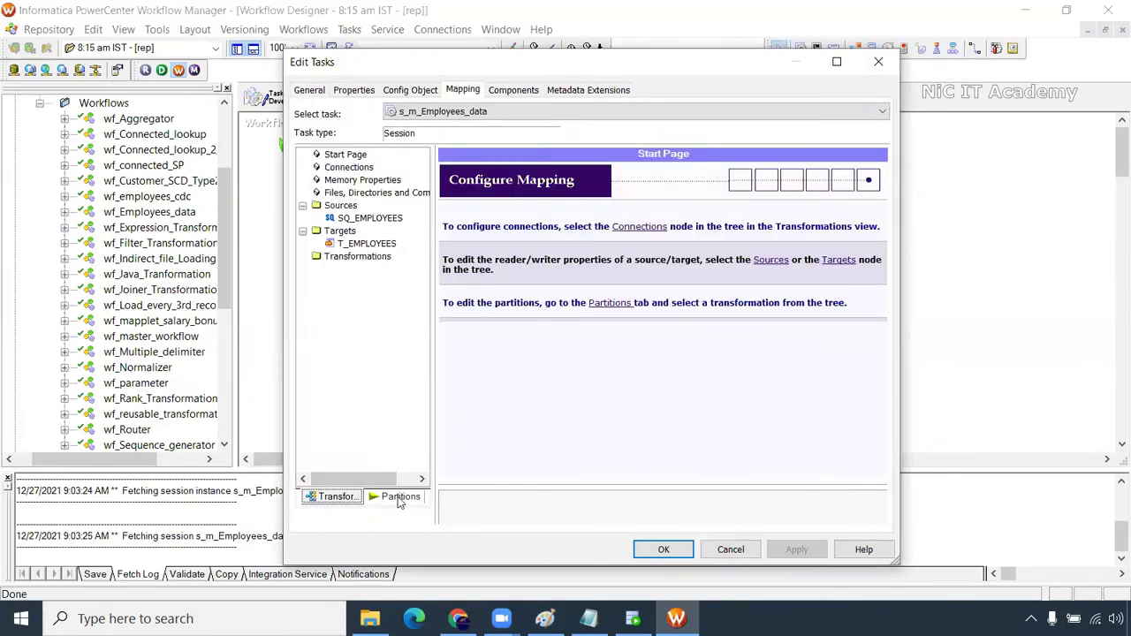
{"action": "left_click", "coordinate": [389, 500]}
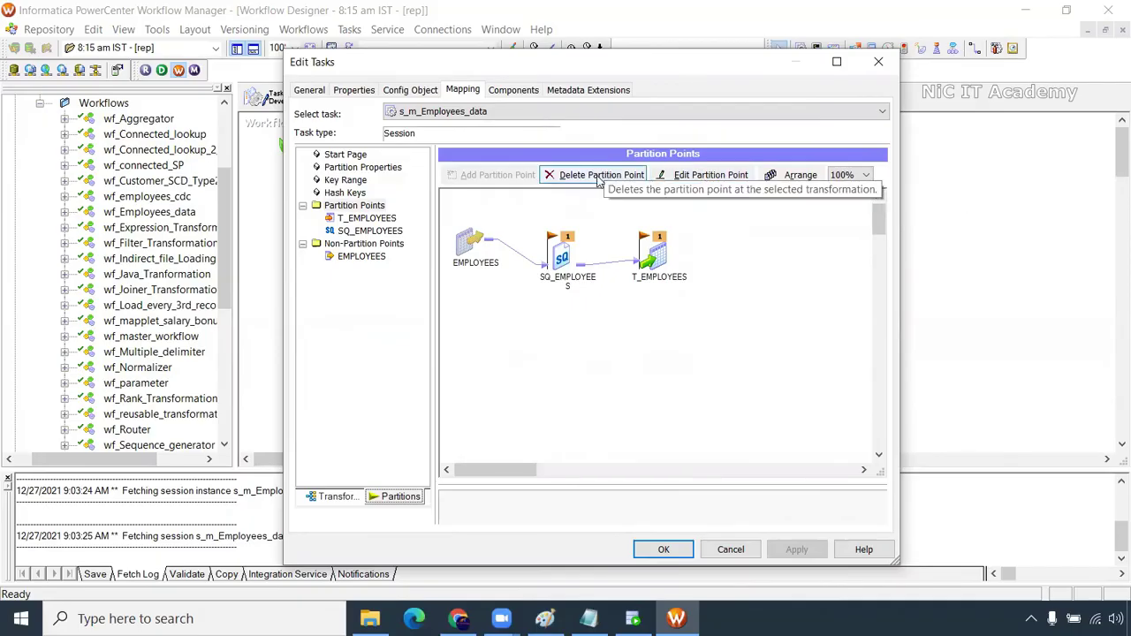
{"action": "left_click", "coordinate": [571, 279]}
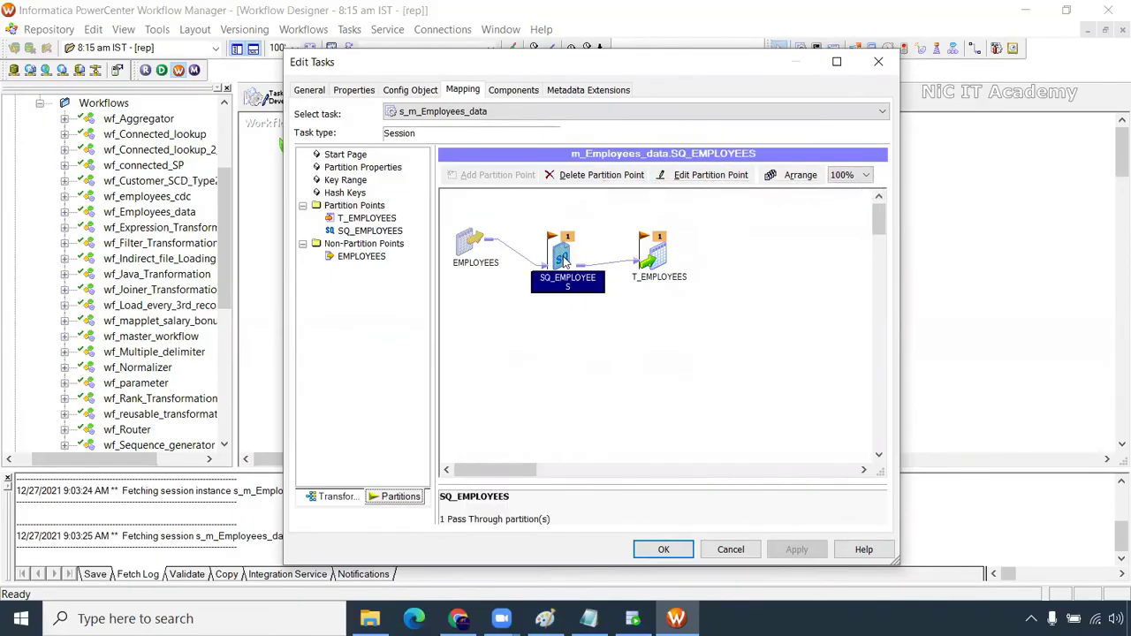
{"action": "left_click", "coordinate": [593, 176]}
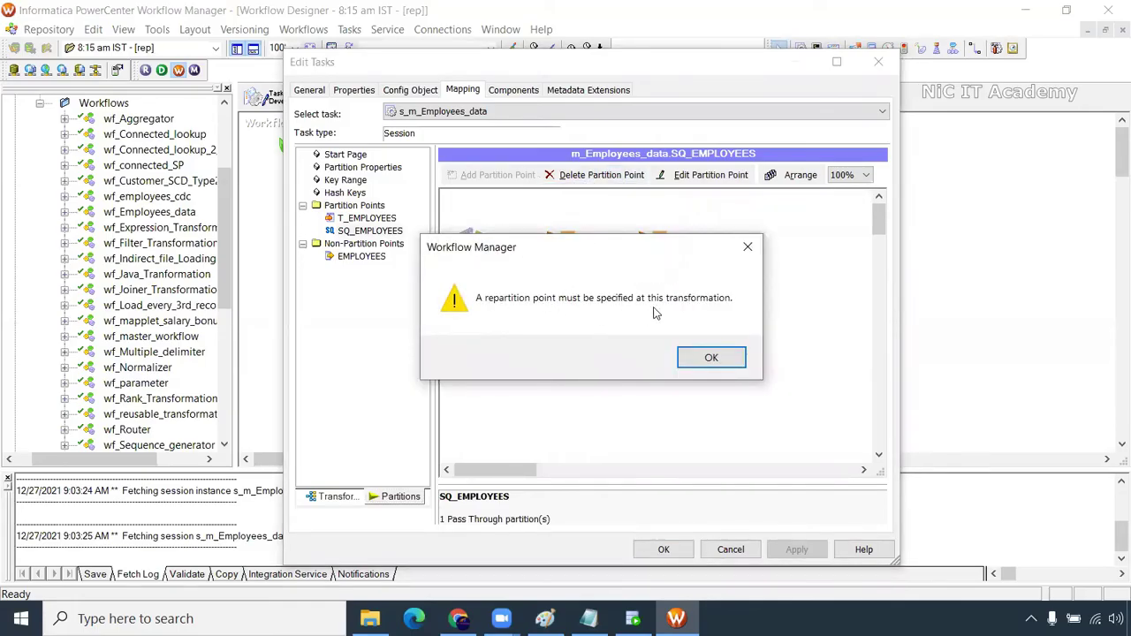
{"action": "left_click", "coordinate": [715, 357]}
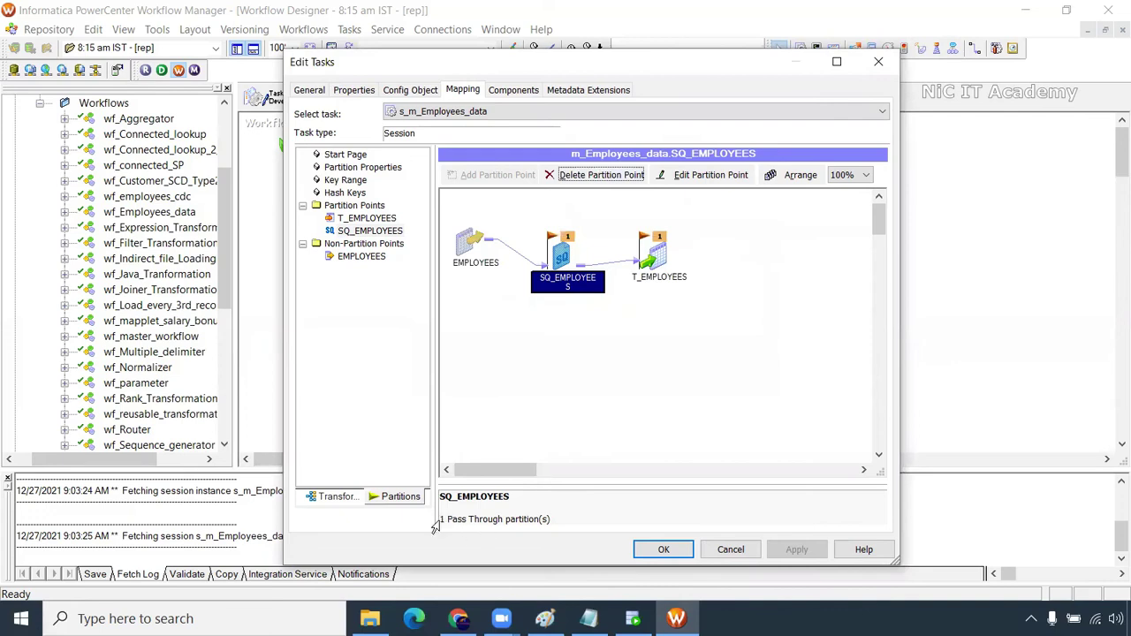
{"action": "left_click_drag", "start_coordinate": [445, 520], "coordinate": [573, 519]}
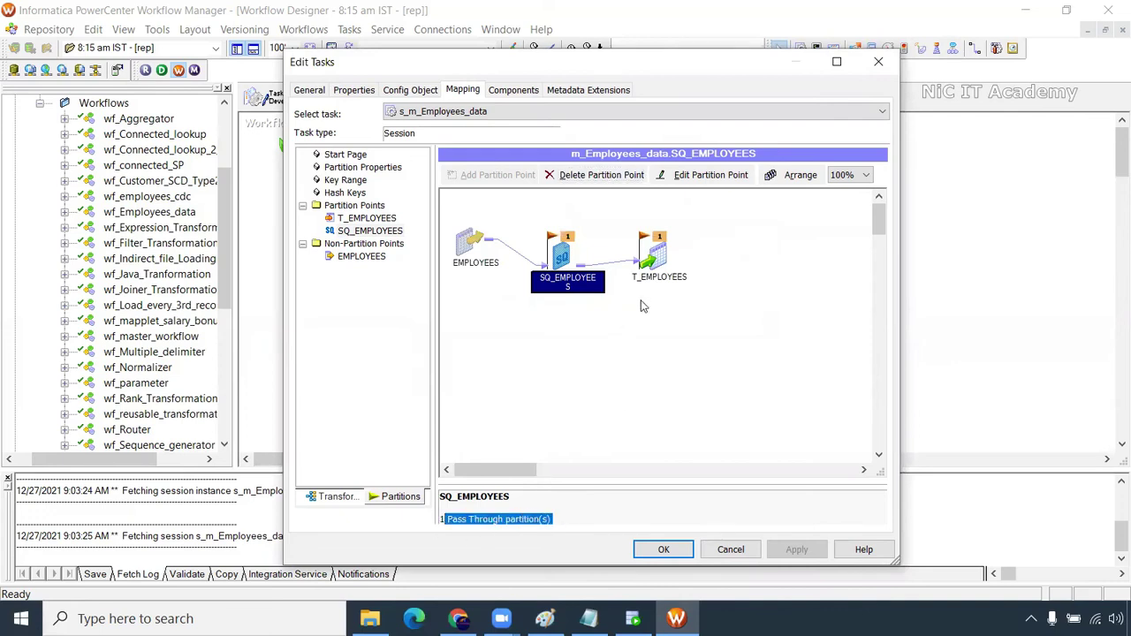
{"action": "mouse_move", "coordinate": [880, 220]}
{"action": "left_mouse_down"}
{"action": "mouse_move", "coordinate": [882, 433]}
{"action": "mouse_move", "coordinate": [881, 223]}
{"action": "left_mouse_up"}
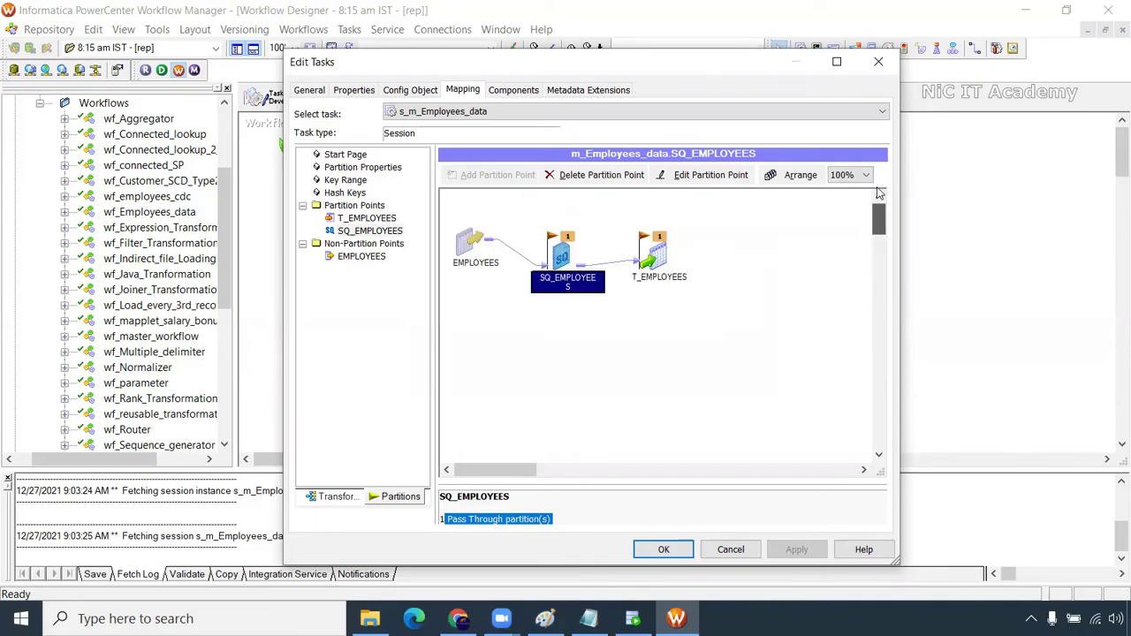
Add two partitions to SQ_EMPLOYEES for three Pass Through partitions, diagram kept at 100%
{"action": "left_click", "coordinate": [707, 176]}
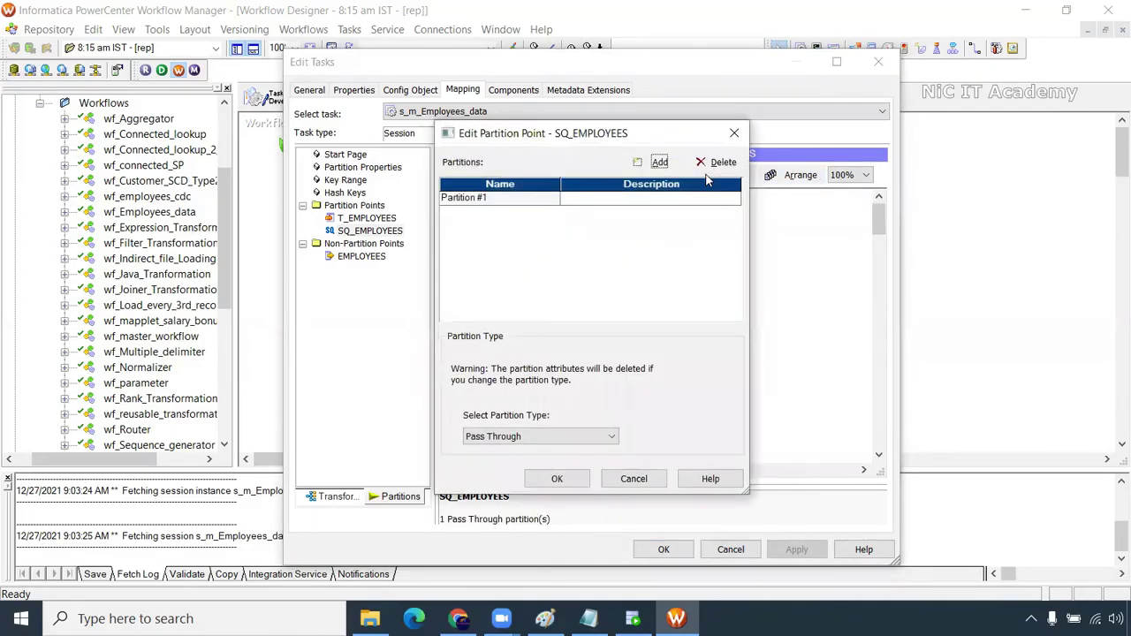
{"action": "left_click", "coordinate": [520, 204]}
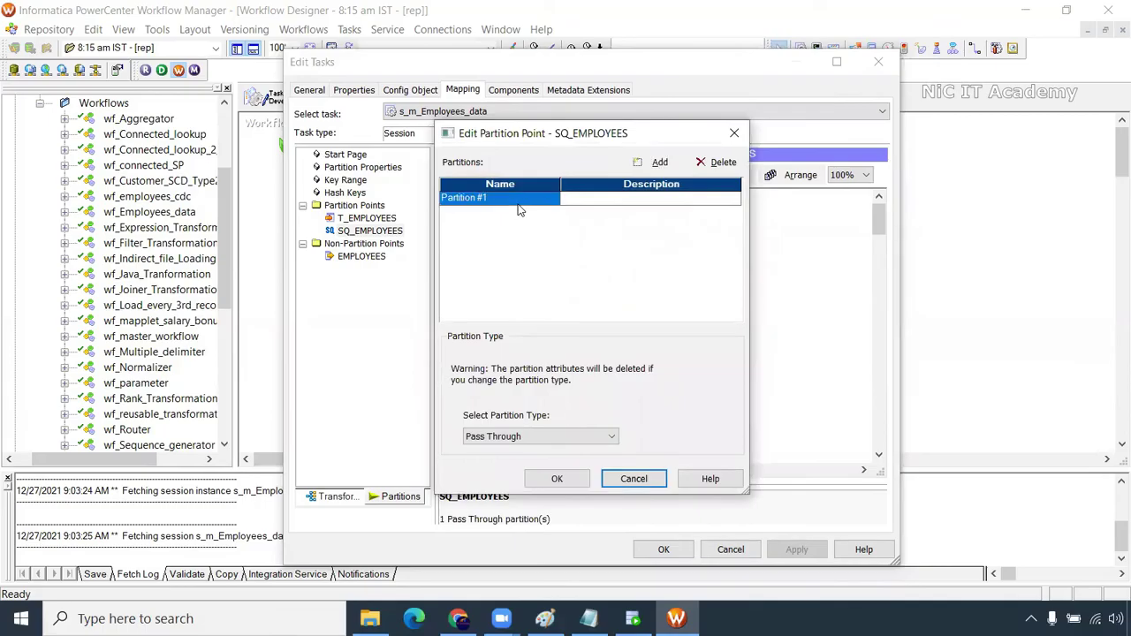
{"action": "left_click", "coordinate": [636, 166]}
{"action": "left_click", "coordinate": [636, 166]}
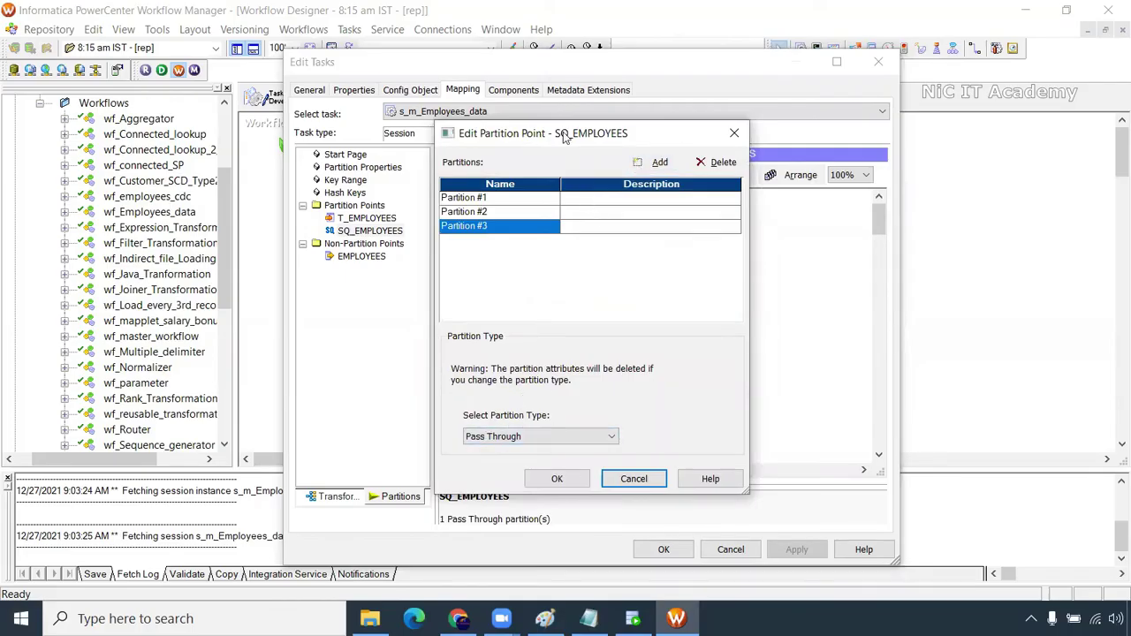
{"action": "left_click_drag", "start_coordinate": [564, 135], "coordinate": [274, 130]}
{"action": "left_click", "coordinate": [277, 435]}
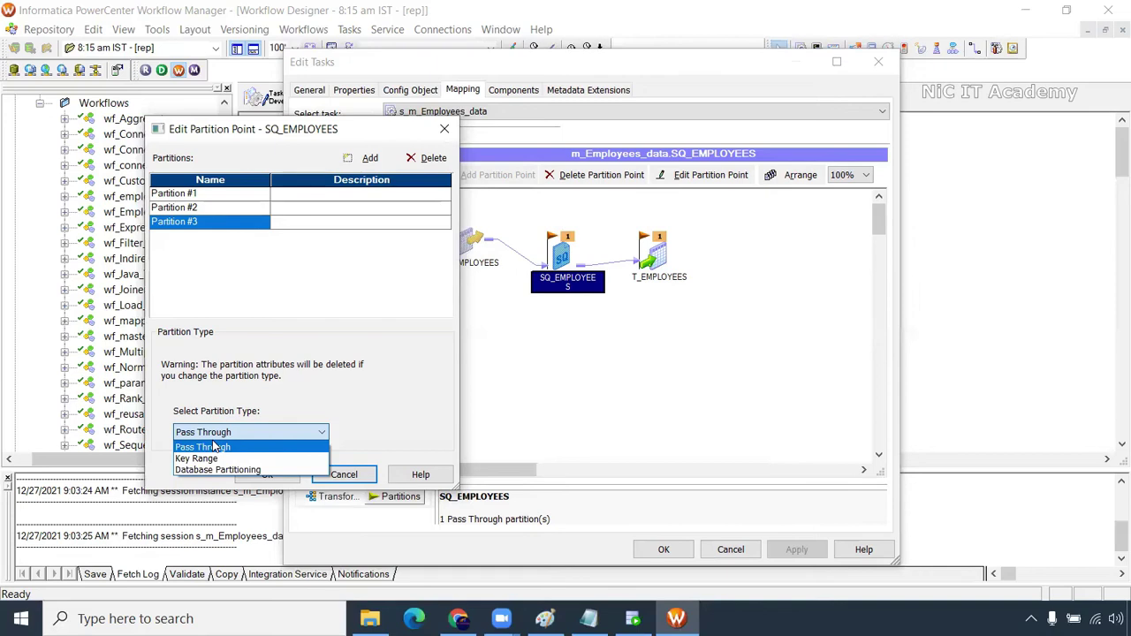
{"action": "left_click", "coordinate": [217, 448]}
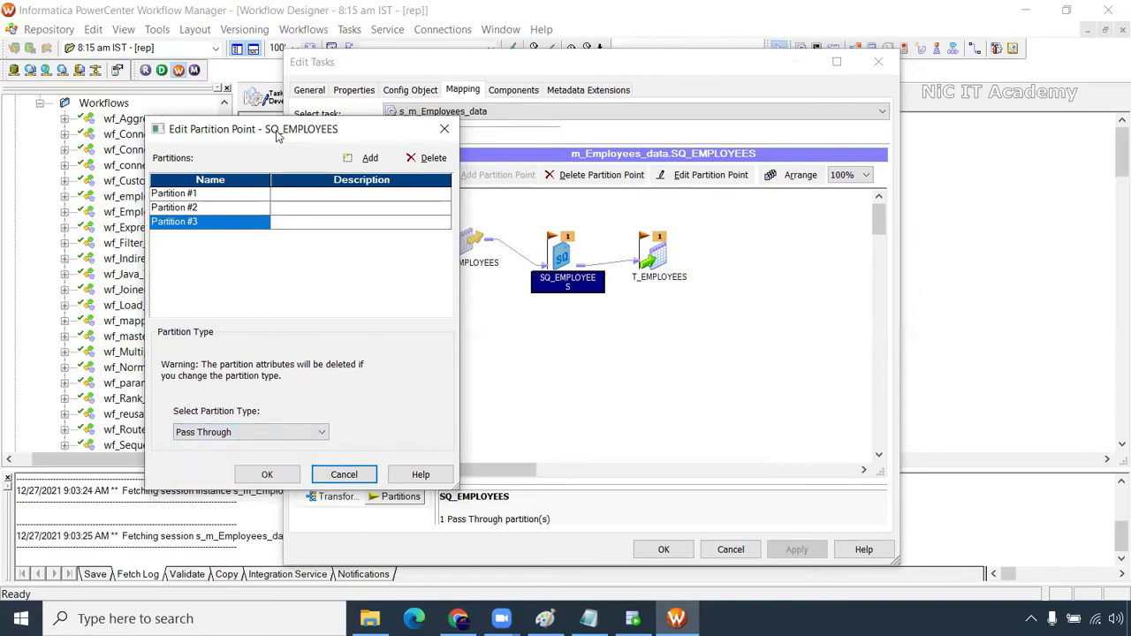
{"action": "left_click", "coordinate": [267, 474]}
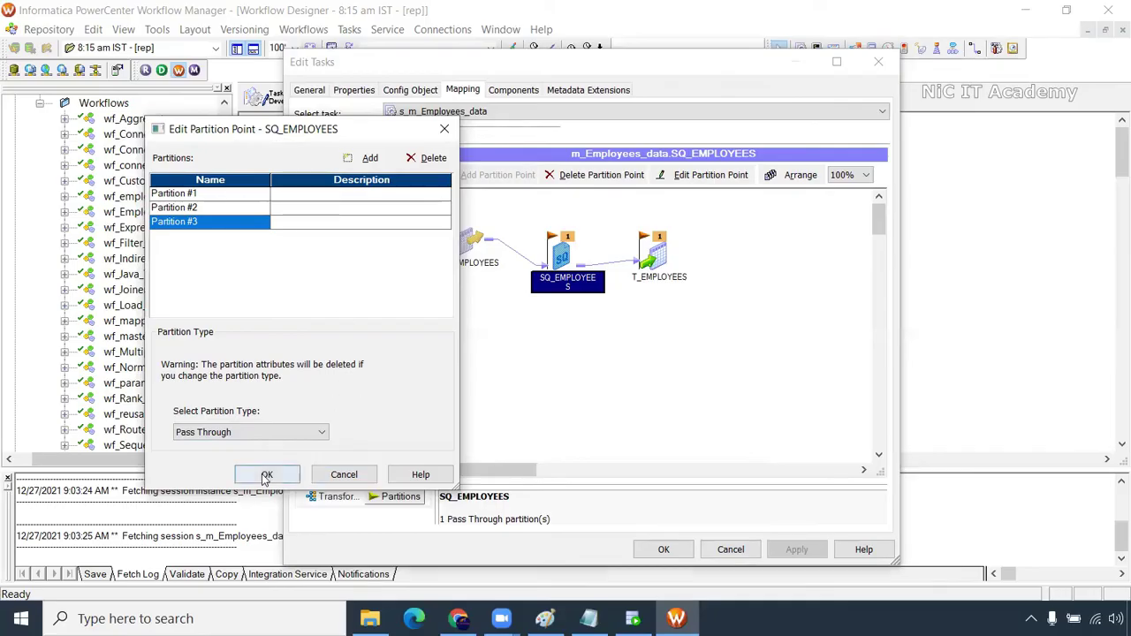
{"action": "left_click", "coordinate": [778, 181]}
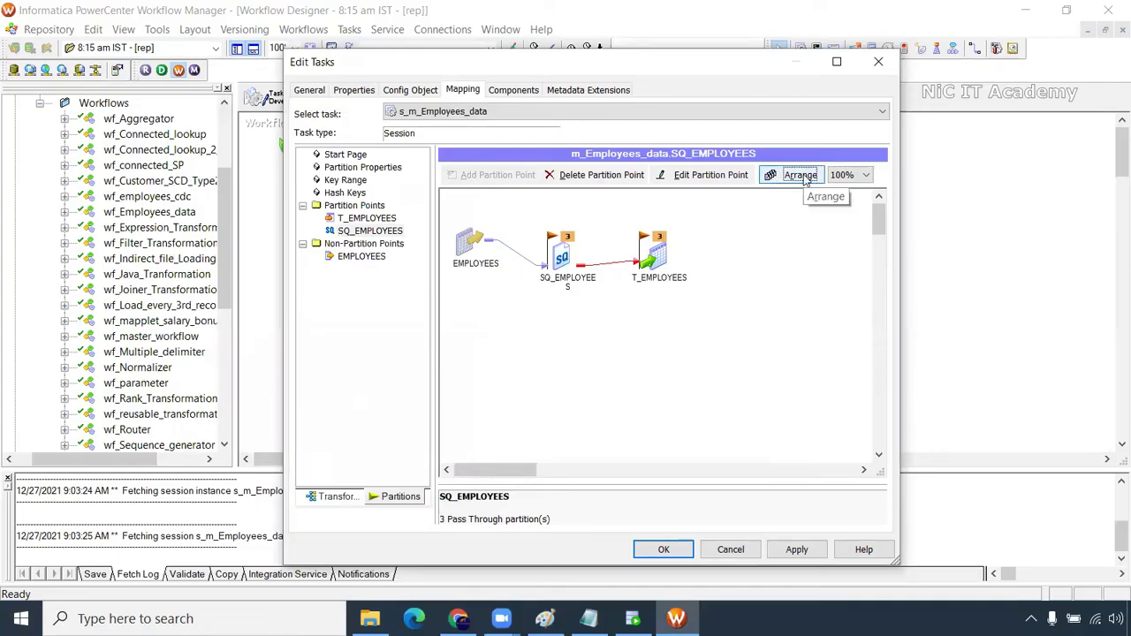
{"action": "left_click", "coordinate": [865, 176]}
{"action": "left_click", "coordinate": [865, 177]}
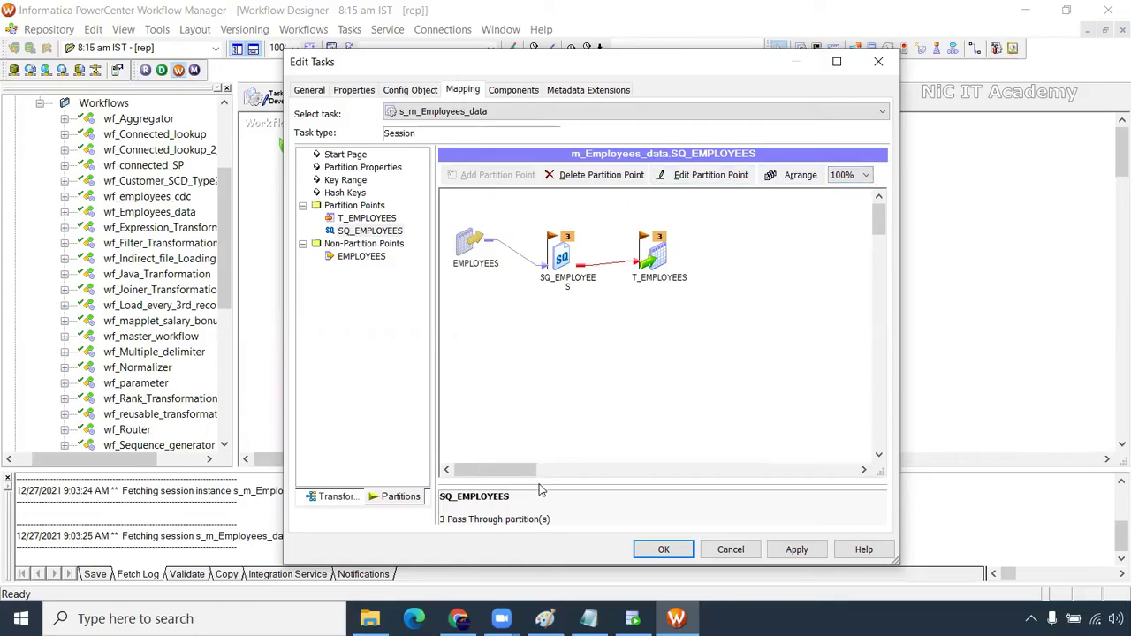
Open Partition #1's source filter SQL editor and insert the EMPLOYEE_ID column
{"action": "left_click", "coordinate": [349, 498]}
{"action": "left_click_drag", "start_coordinate": [879, 409], "coordinate": [879, 436]}
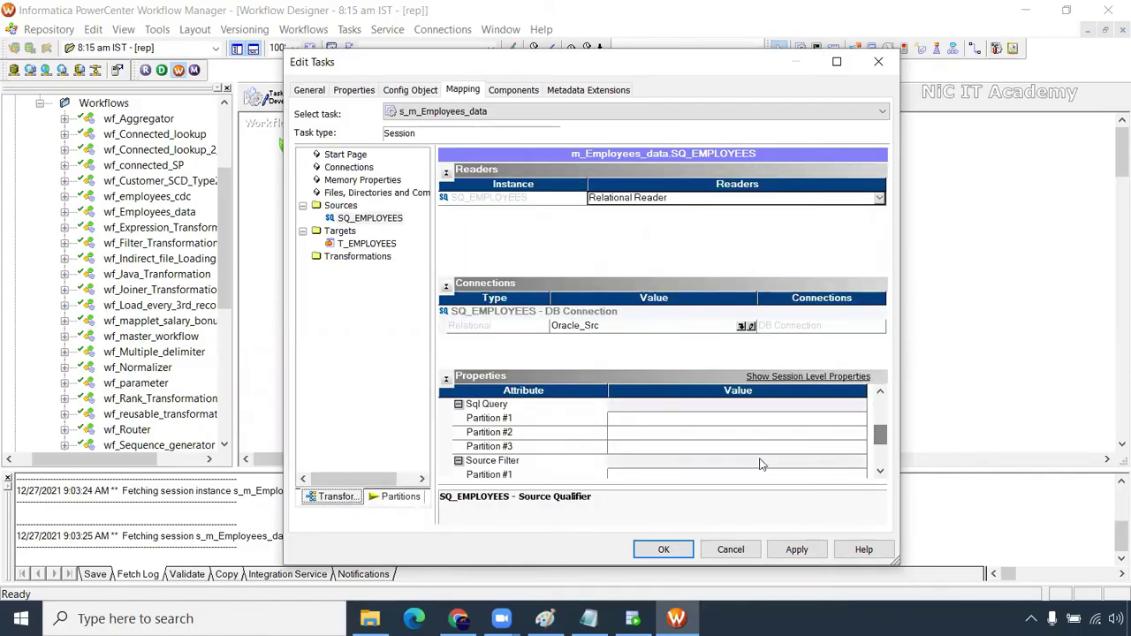
{"action": "left_click", "coordinate": [524, 420]}
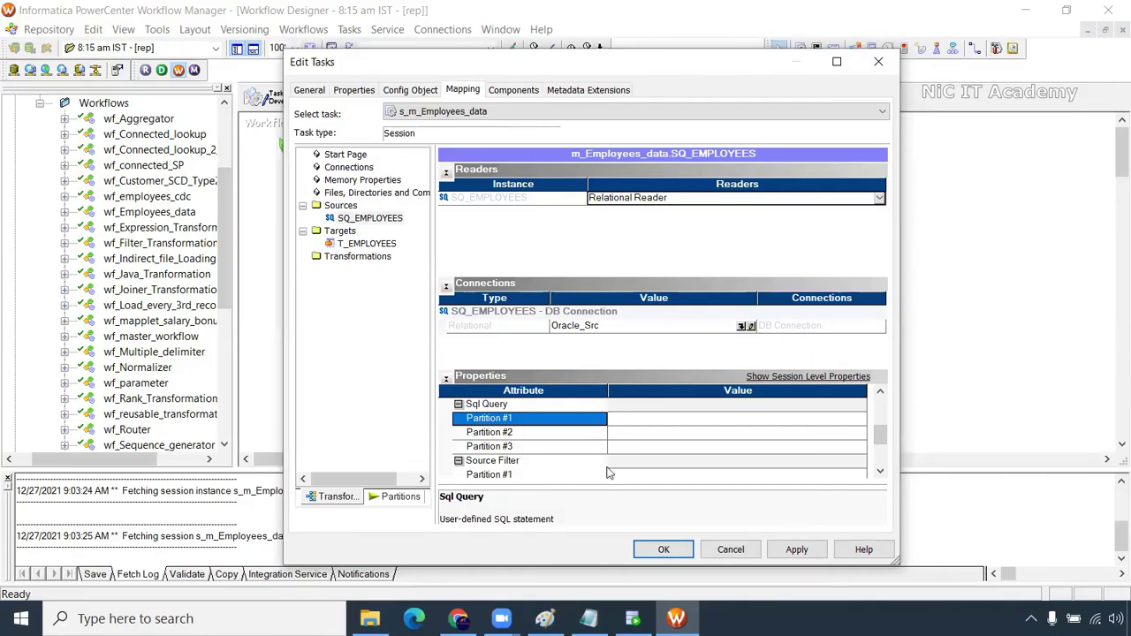
{"action": "scroll", "coordinate": [581, 475], "scroll_direction": "down", "scroll_amount": 1}
{"action": "left_click", "coordinate": [624, 435]}
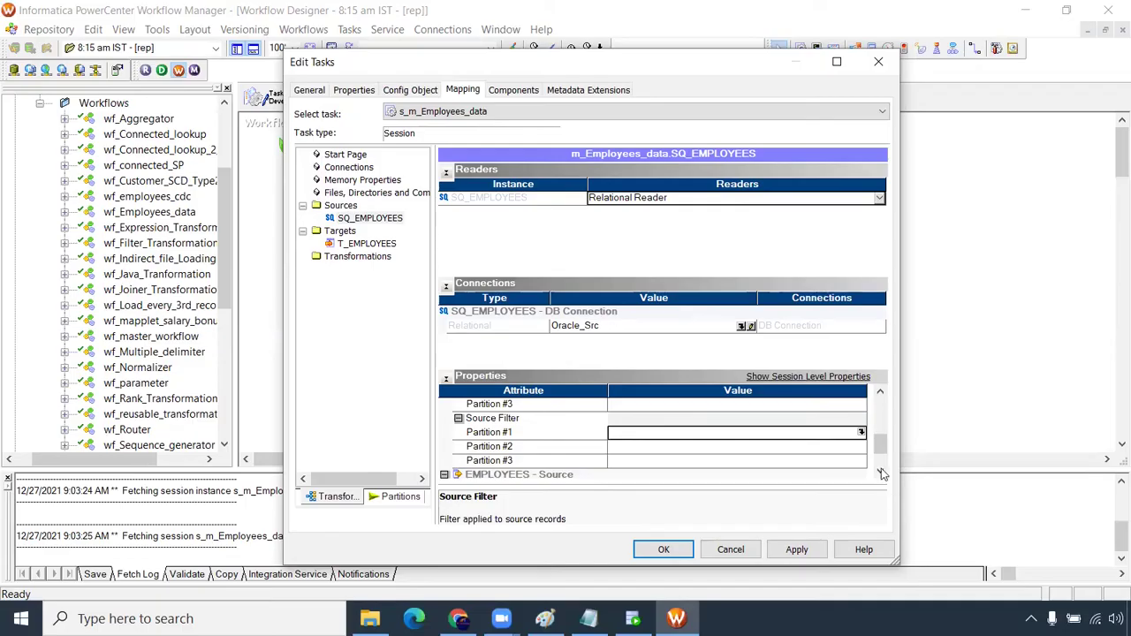
{"action": "left_click", "coordinate": [860, 432]}
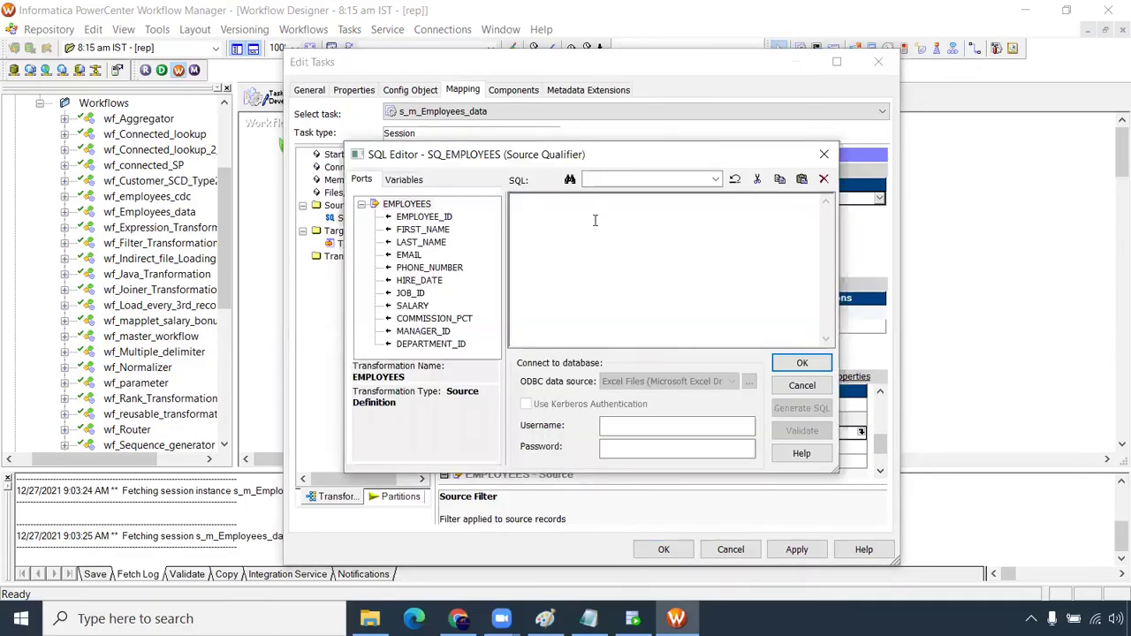
{"action": "double_click", "coordinate": [433, 218]}
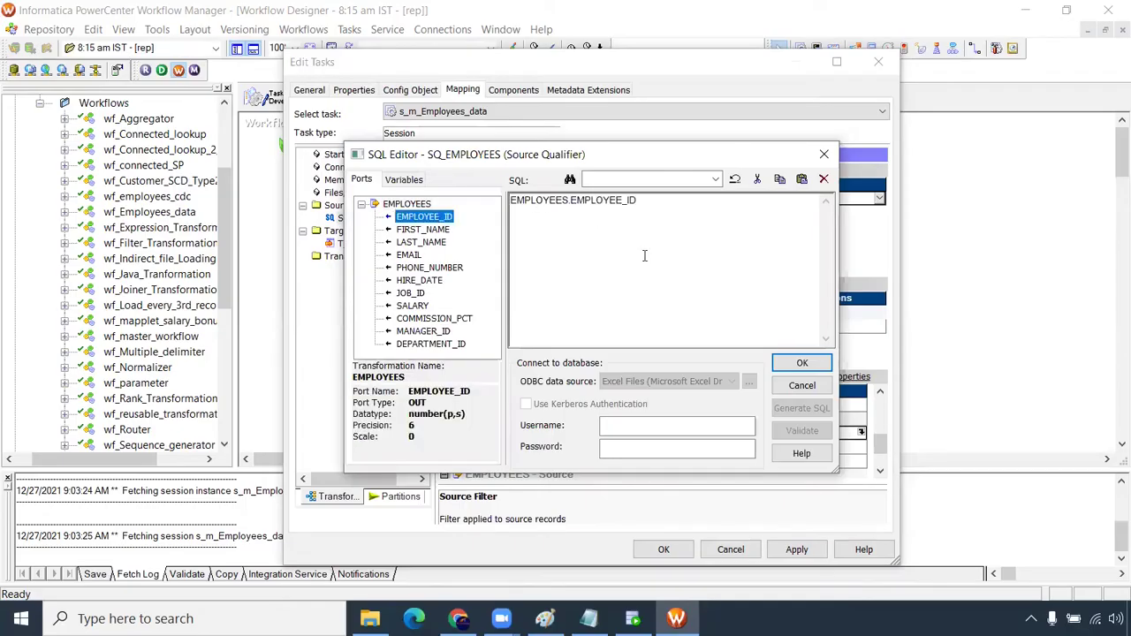
Write the filter mod(EMPLOYEES.EMPLOYEE_ID,3)=0, copy it, and confirm it
{"action": "left_click_drag", "start_coordinate": [347, 145], "coordinate": [197, 60]}
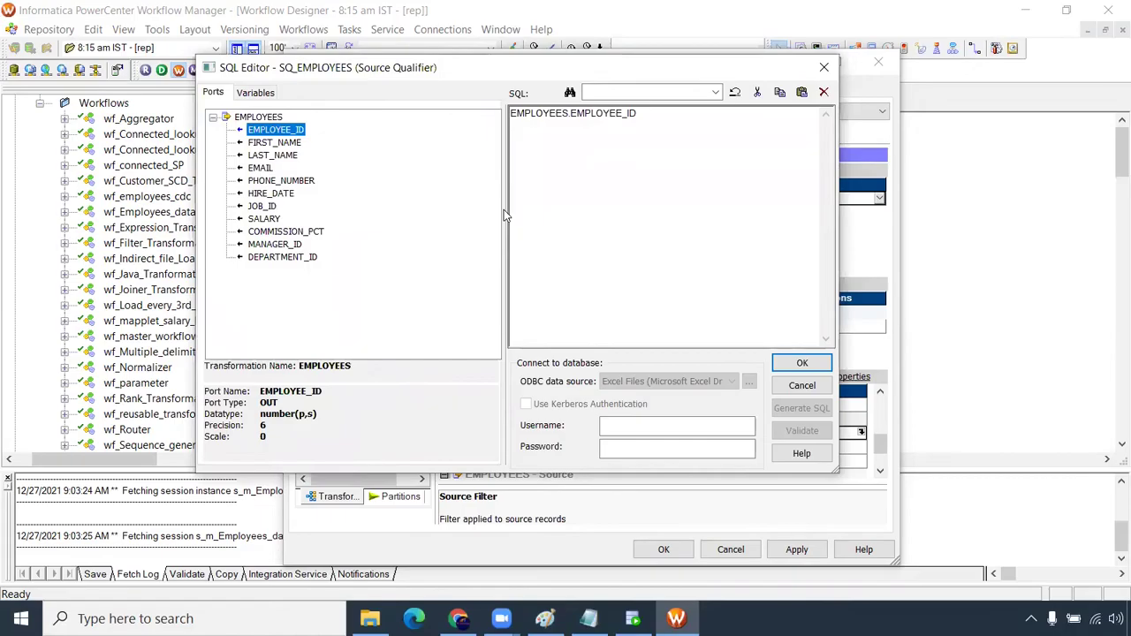
{"action": "left_click_drag", "start_coordinate": [507, 217], "coordinate": [360, 212]}
{"action": "scroll", "coordinate": [433, 161], "scroll_direction": "up", "scroll_amount": 2}
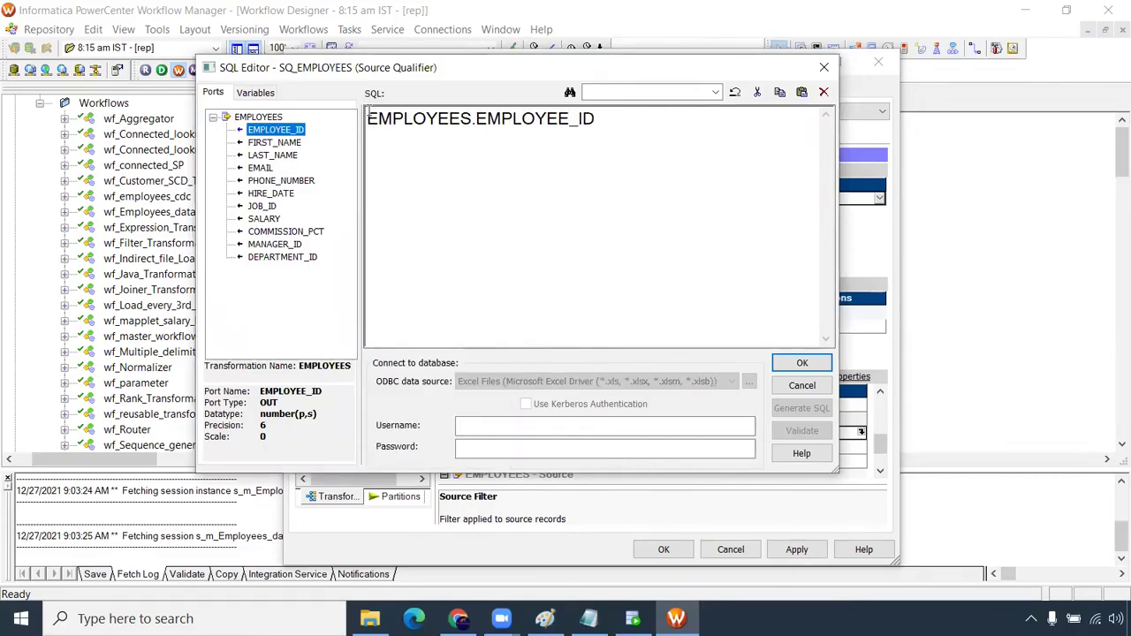
{"action": "left_click", "coordinate": [367, 118]}
{"action": "type", "text": "mod("}
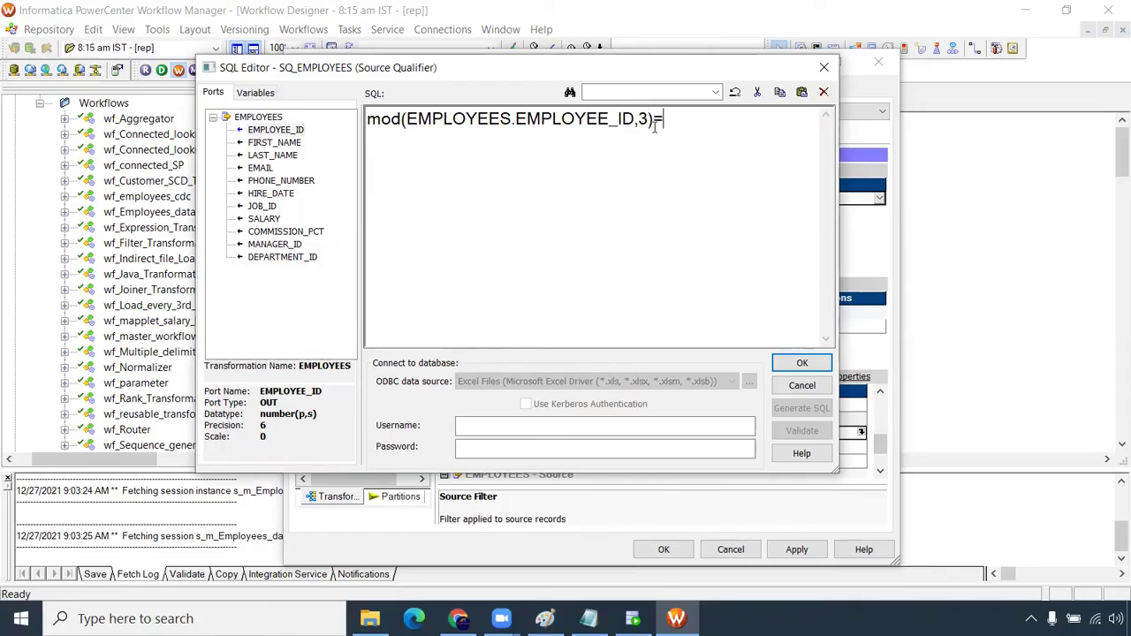
{"action": "type", "text": "0"}
{"action": "left_click_drag", "start_coordinate": [750, 129], "coordinate": [285, 116]}
{"action": "key", "text": "ctrl+c"}
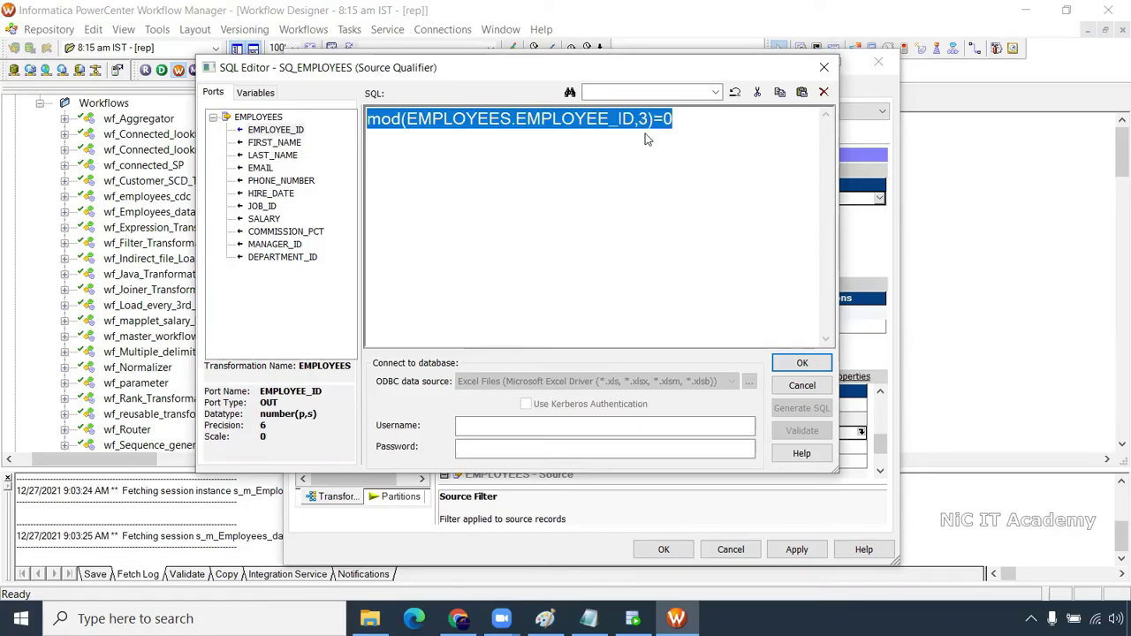
{"action": "left_click", "coordinate": [800, 363]}
Paste the copied filter into Partition #2 as mod(EMPLOYEES.EMPLOYEE_ID,3)=1
{"action": "left_click", "coordinate": [880, 471]}
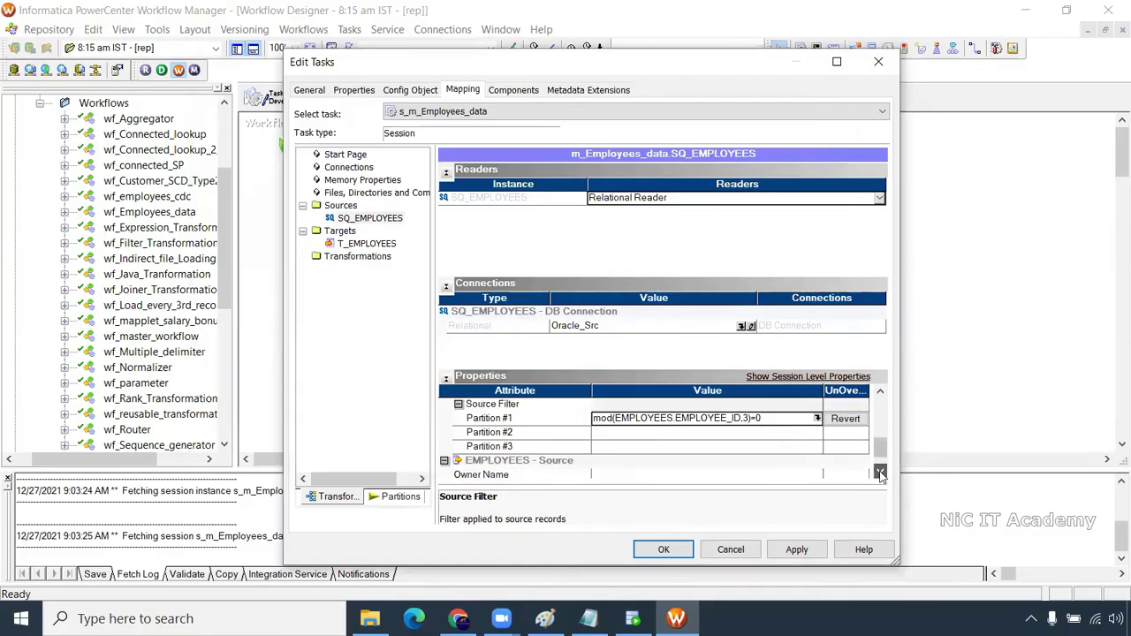
{"action": "left_click", "coordinate": [880, 471]}
{"action": "left_click", "coordinate": [820, 419]}
{"action": "left_click", "coordinate": [817, 418]}
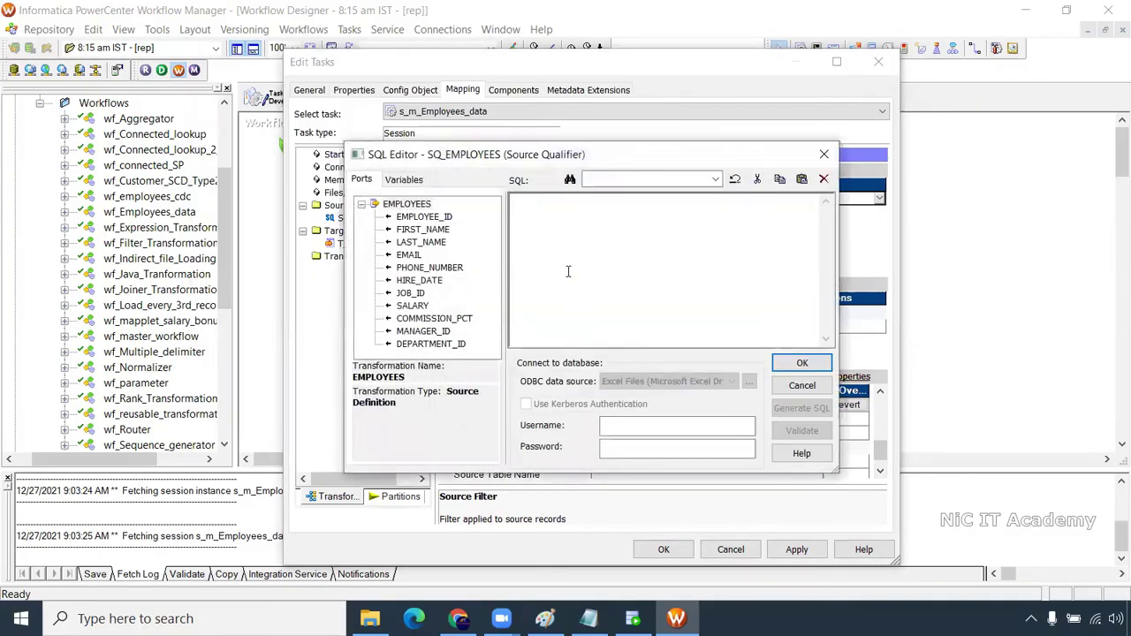
{"action": "key", "text": "ctrl+v"}
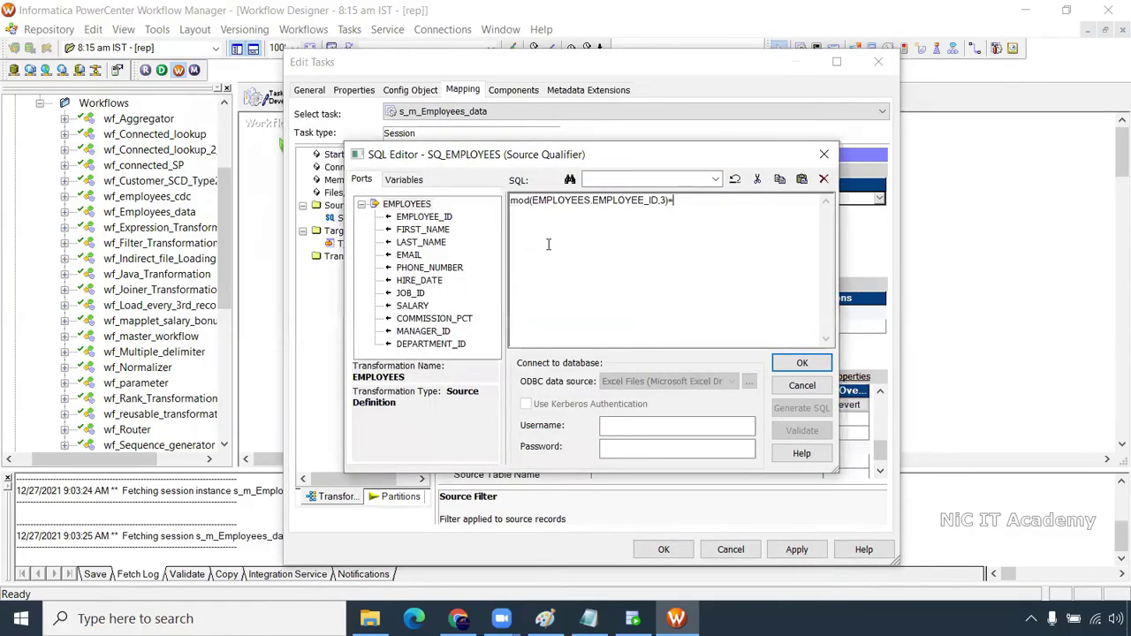
{"action": "left_click", "coordinate": [801, 362]}
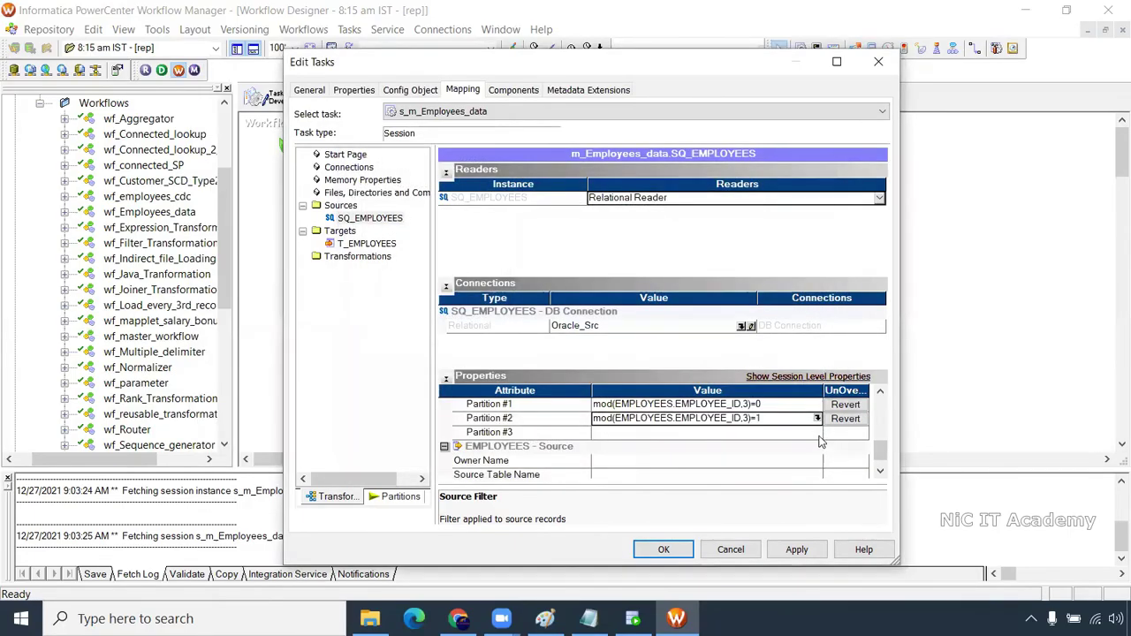
Set Partition #3's source filter to mod(EMPLOYEES.EMPLOYEE_ID,3)=2
{"action": "left_click", "coordinate": [820, 432]}
{"action": "left_click", "coordinate": [818, 433]}
{"action": "key", "text": "ctrl+v"}
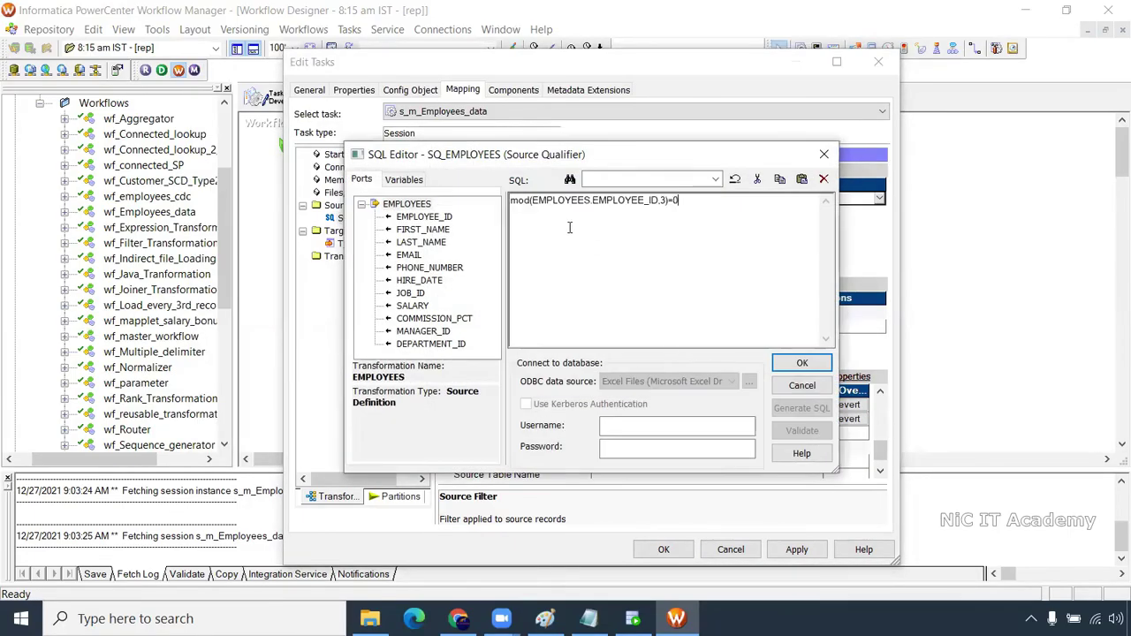
{"action": "left_click_drag", "start_coordinate": [677, 201], "coordinate": [671, 200]}
{"action": "scroll", "coordinate": [704, 262], "scroll_direction": "up", "scroll_amount": 9}
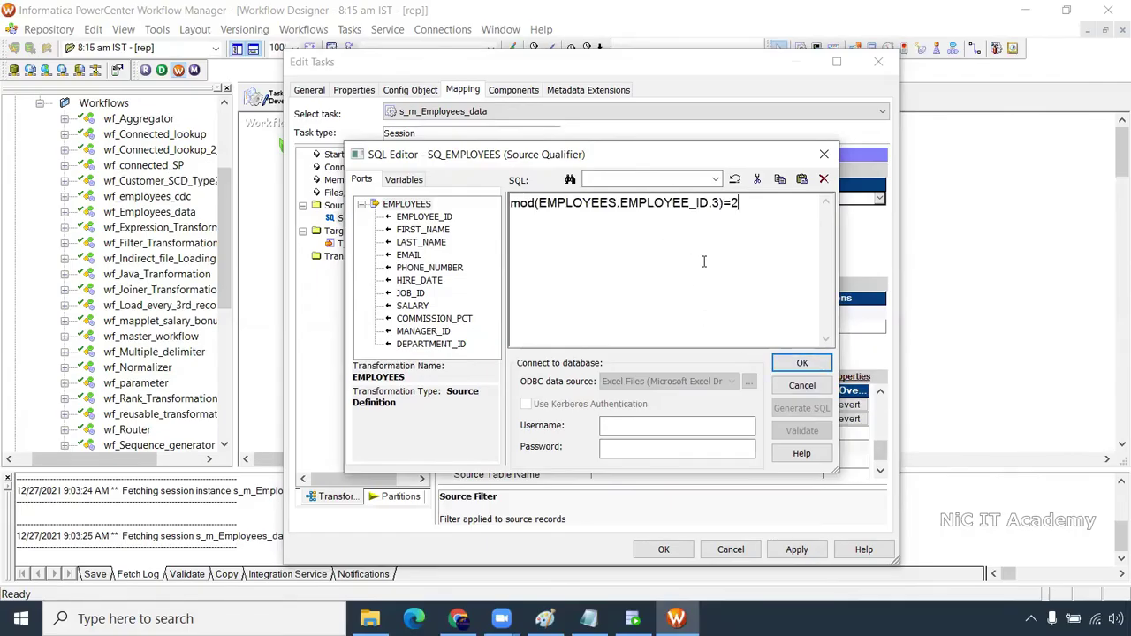
{"action": "scroll", "coordinate": [705, 262], "scroll_direction": "down", "scroll_amount": 1}
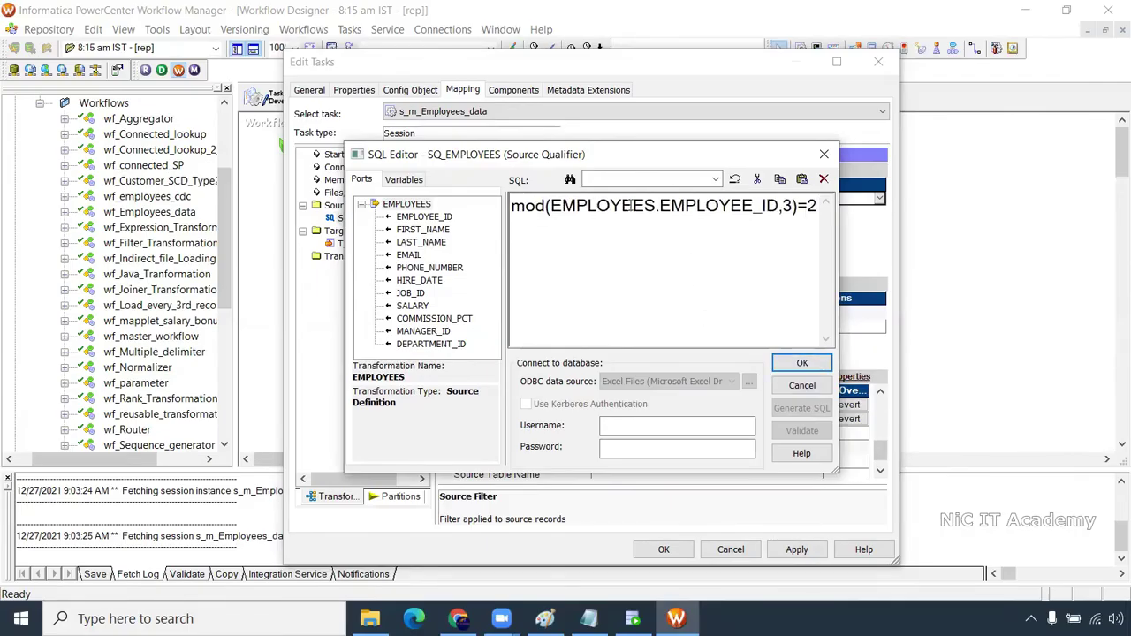
{"action": "left_click_drag", "start_coordinate": [550, 207], "coordinate": [783, 206]}
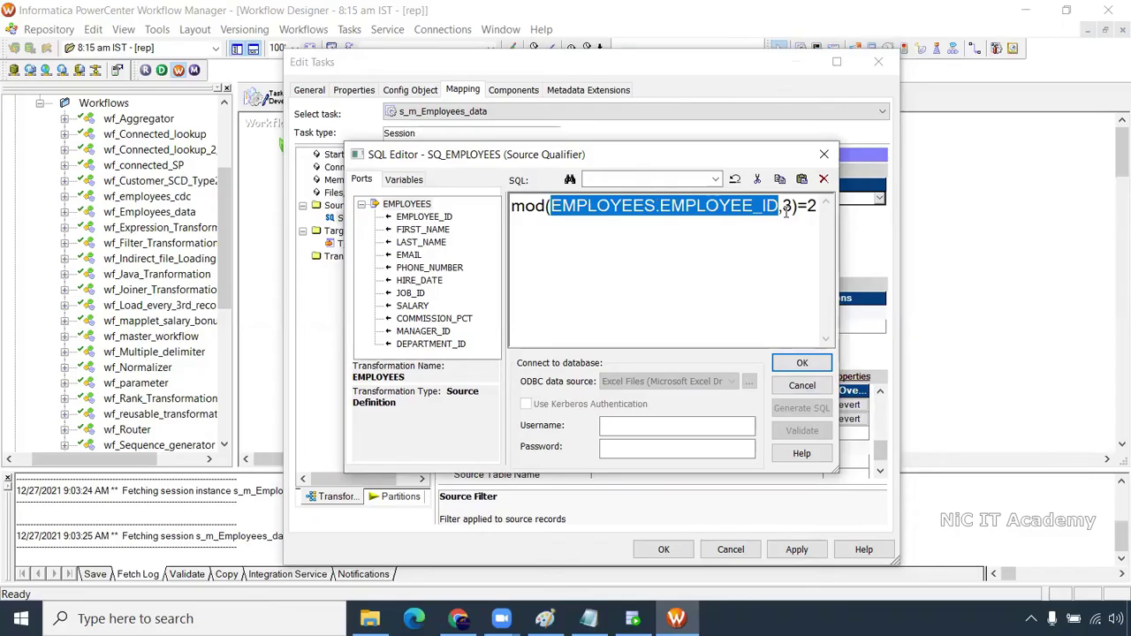
{"action": "left_click", "coordinate": [802, 363]}
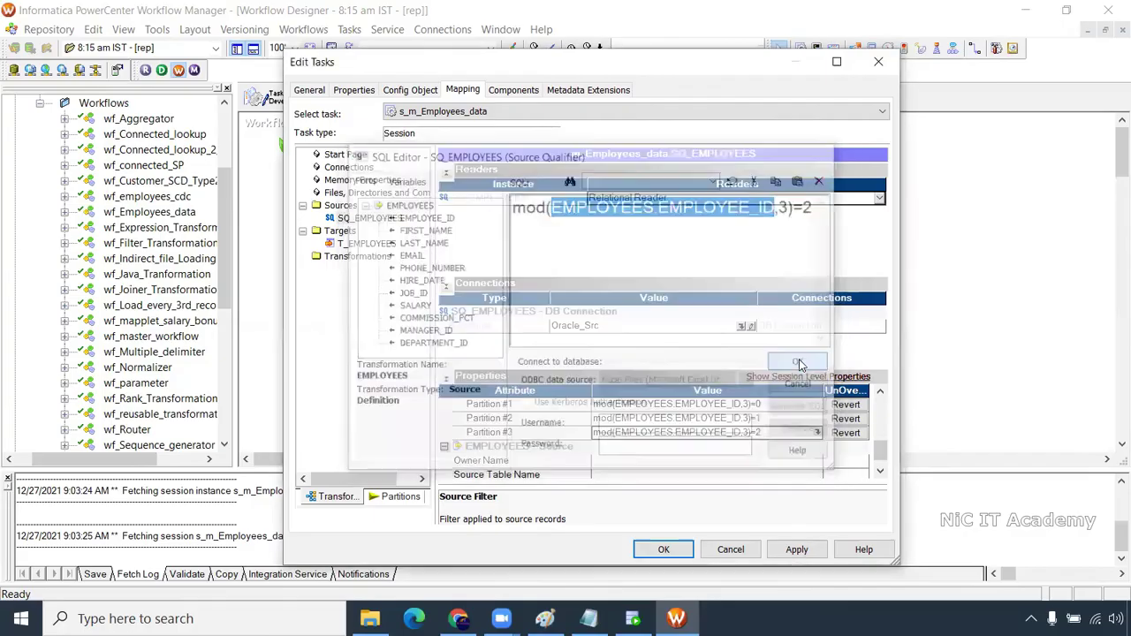
Keep T_EMPLOYEES on the Oracle_Tgt connection and apply the session edits
{"action": "left_click", "coordinate": [757, 418]}
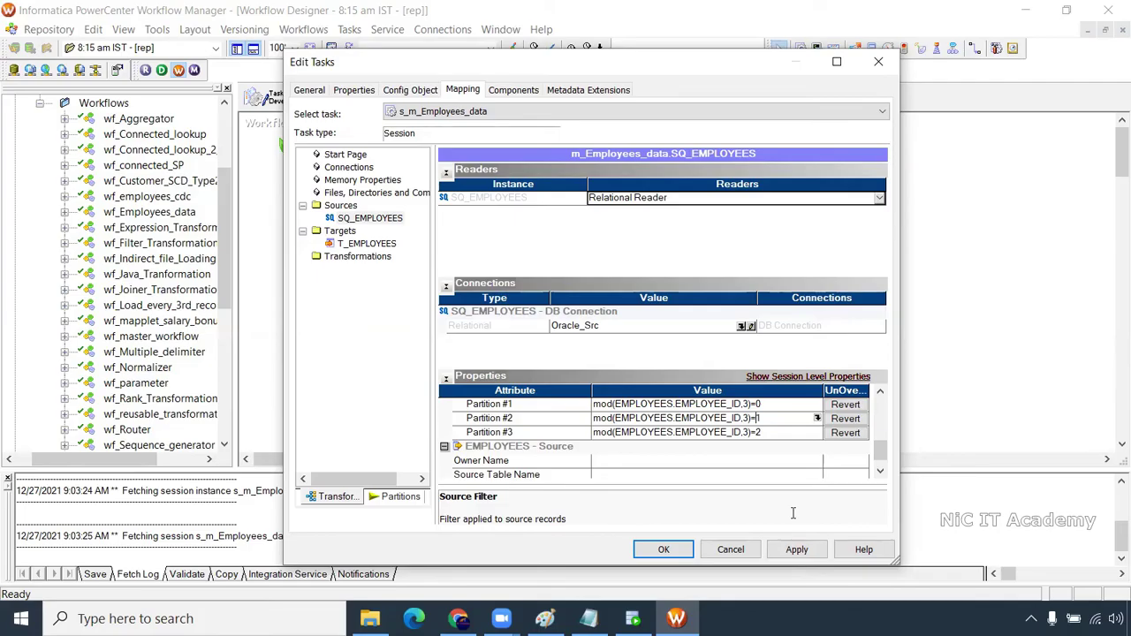
{"action": "left_click", "coordinate": [380, 243]}
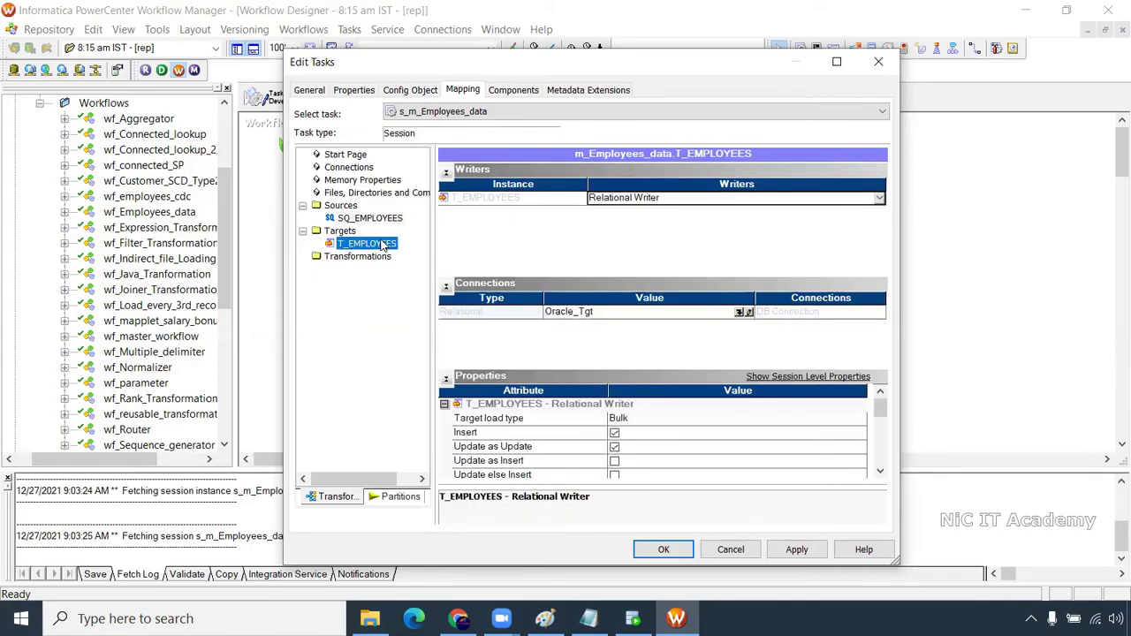
{"action": "left_click", "coordinate": [739, 311]}
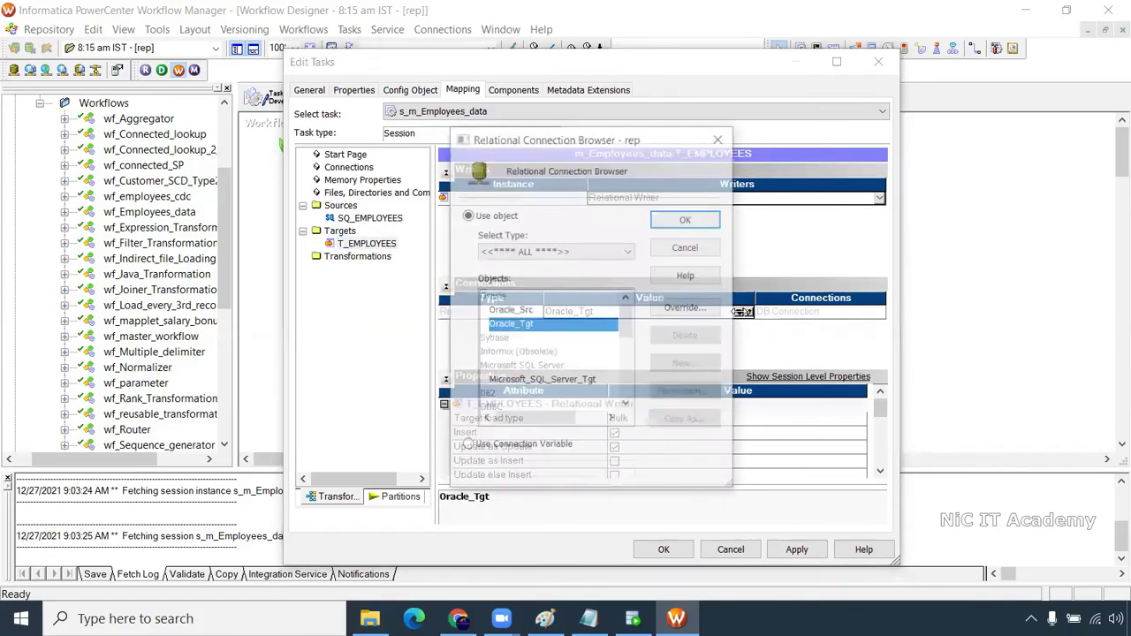
{"action": "left_click", "coordinate": [686, 218]}
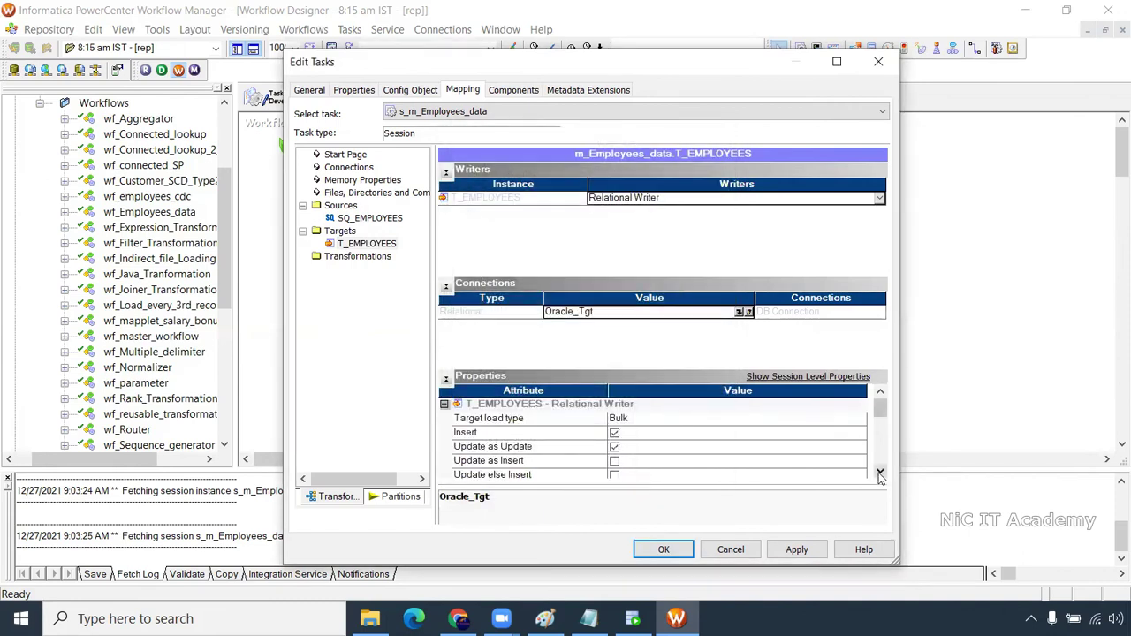
{"action": "left_click", "coordinate": [879, 473]}
{"action": "left_click", "coordinate": [879, 472]}
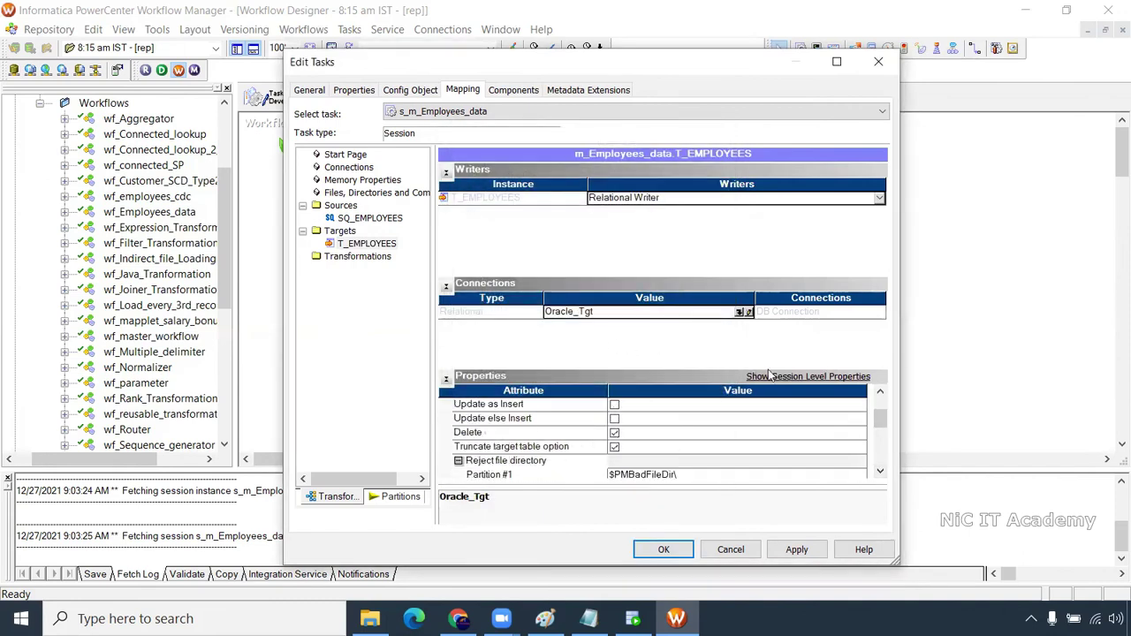
{"action": "left_click", "coordinate": [795, 548]}
{"action": "left_click", "coordinate": [663, 549]}
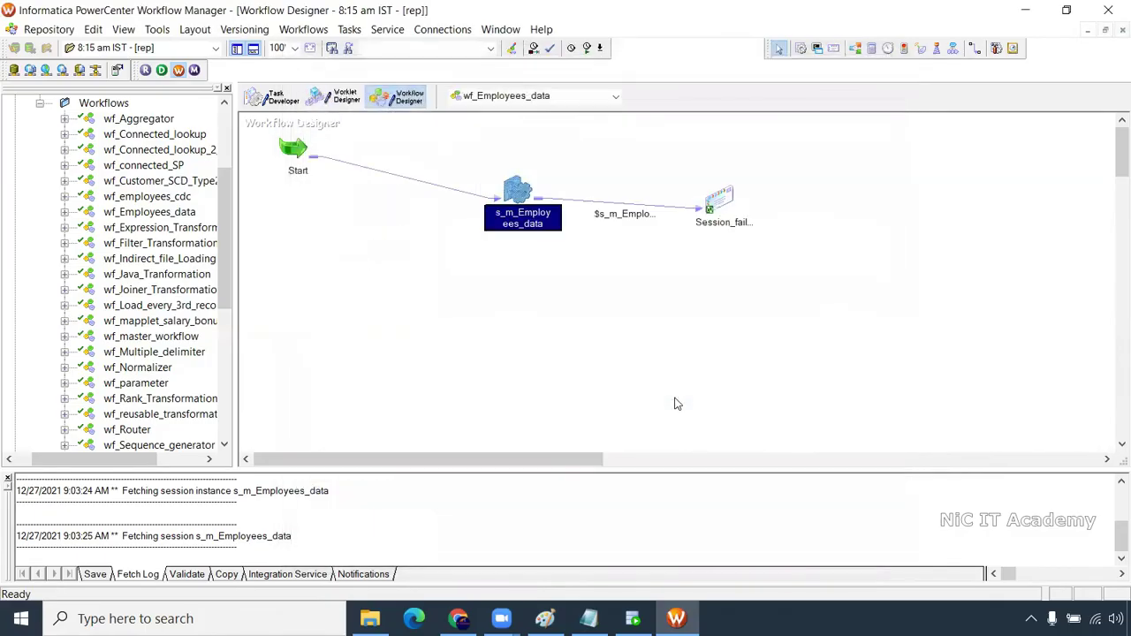
Save wf_Employees_data with Ctrl+S and start the workflow
{"action": "key", "text": "ctrl+s"}
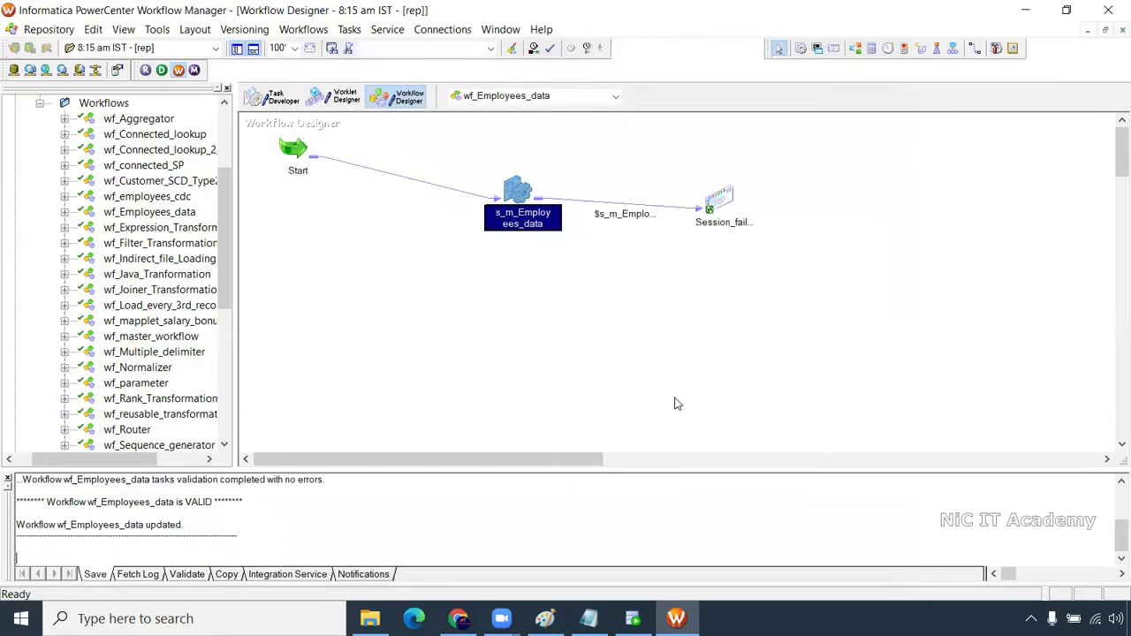
{"action": "right_click", "coordinate": [404, 214]}
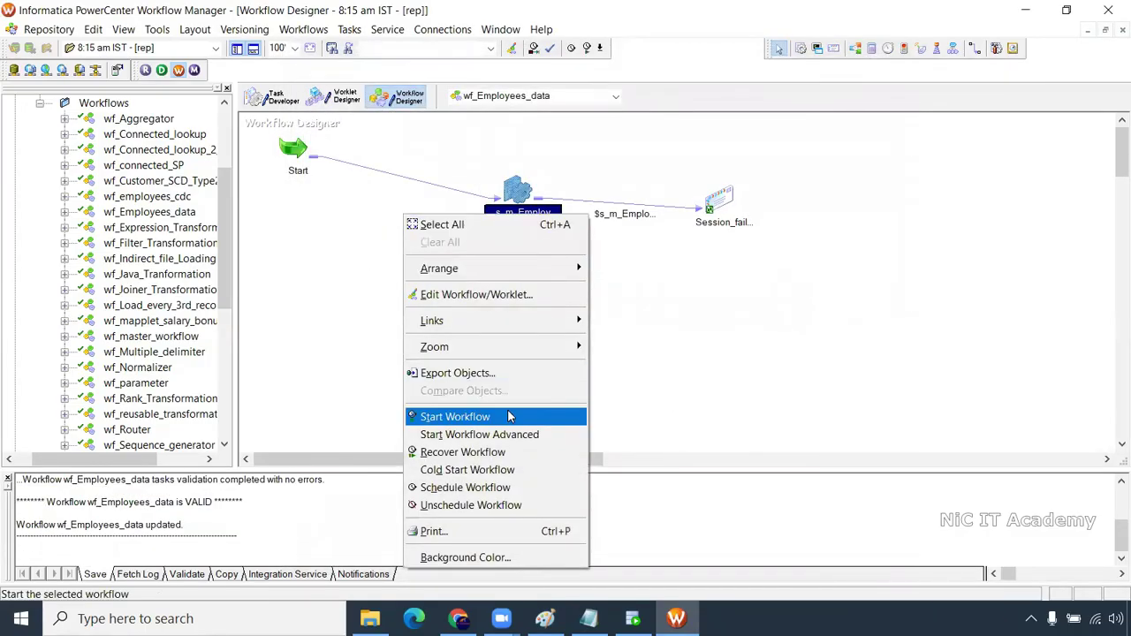
{"action": "left_click", "coordinate": [509, 417]}
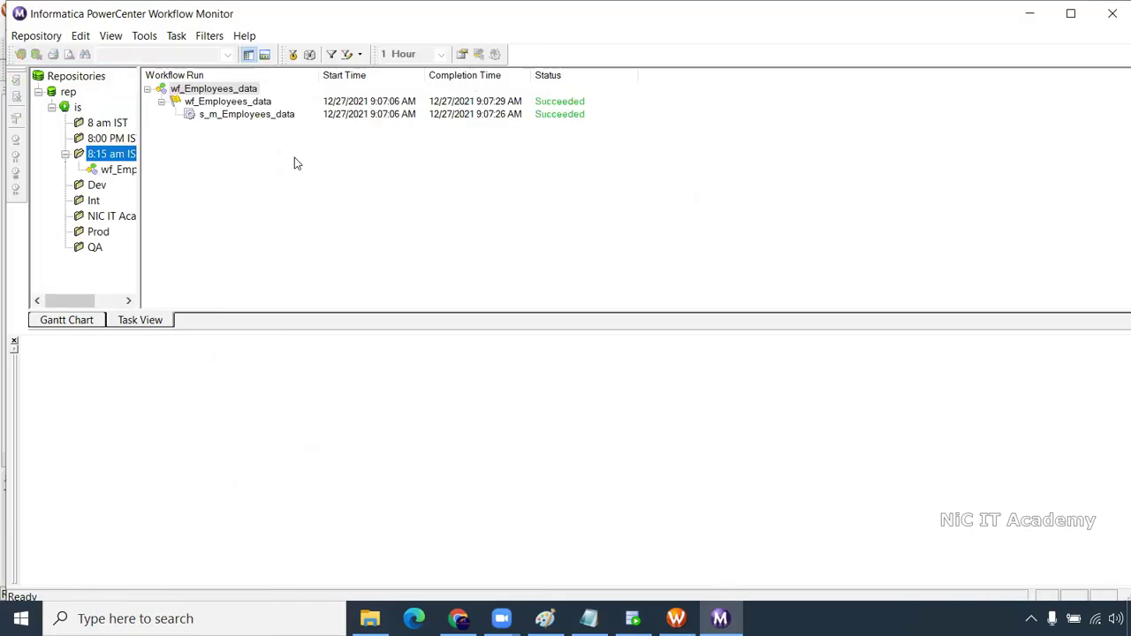
Show per-partition statistics for SQ_EMPLOYEES and T_EMPLOYEES: 35, 36 and 36 rows, 0 rejected
{"action": "left_click", "coordinate": [253, 117]}
{"action": "left_click", "coordinate": [28, 356]}
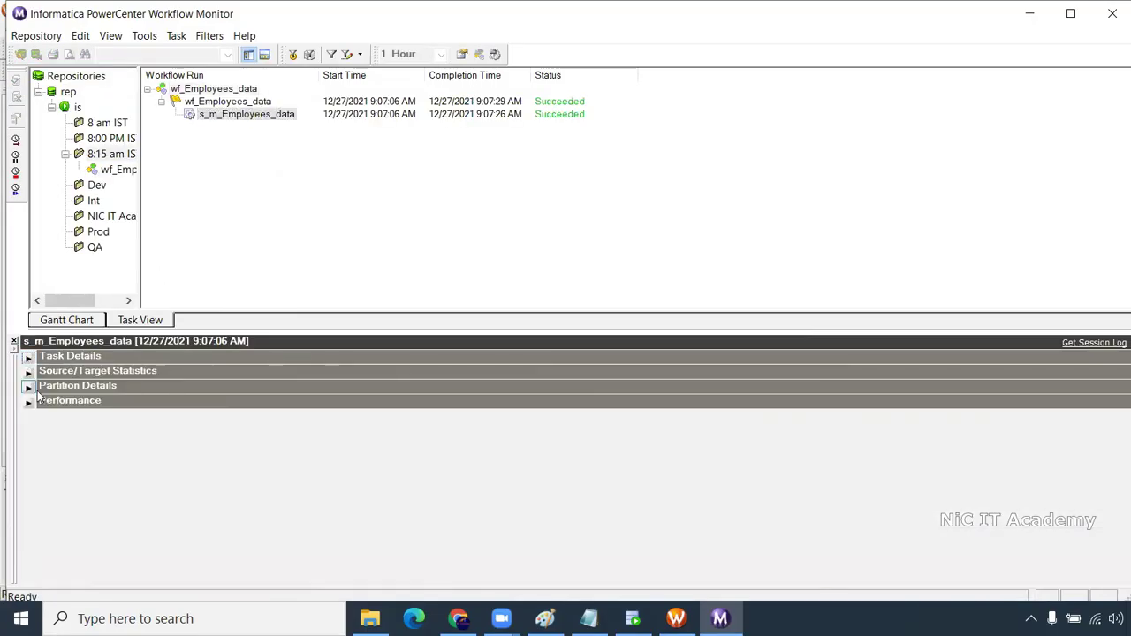
{"action": "left_click", "coordinate": [29, 372]}
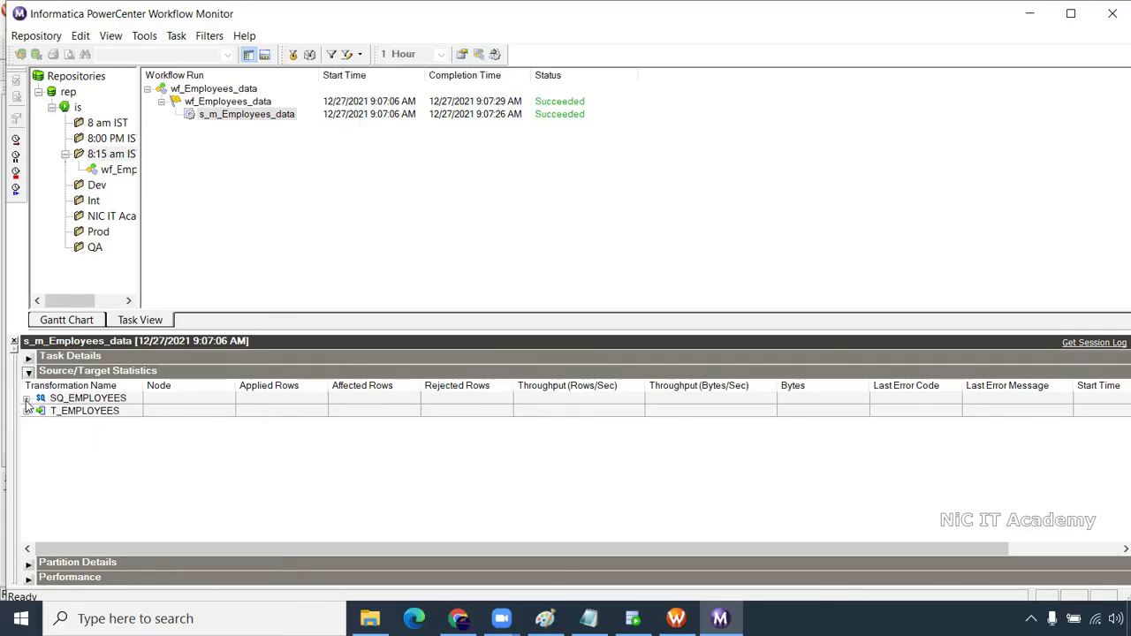
{"action": "left_click", "coordinate": [27, 400]}
{"action": "left_click", "coordinate": [27, 449]}
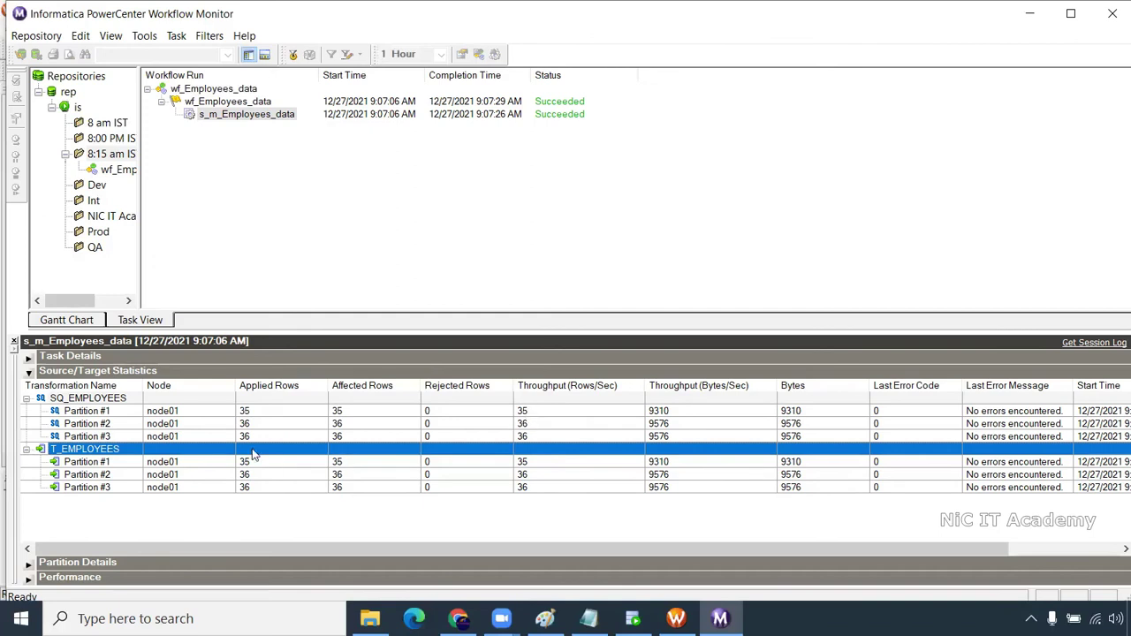
Review the succeeded three-partition wf_Employees_data run statistics, then return to Workflow Manager
{"action": "left_click", "coordinate": [124, 174]}
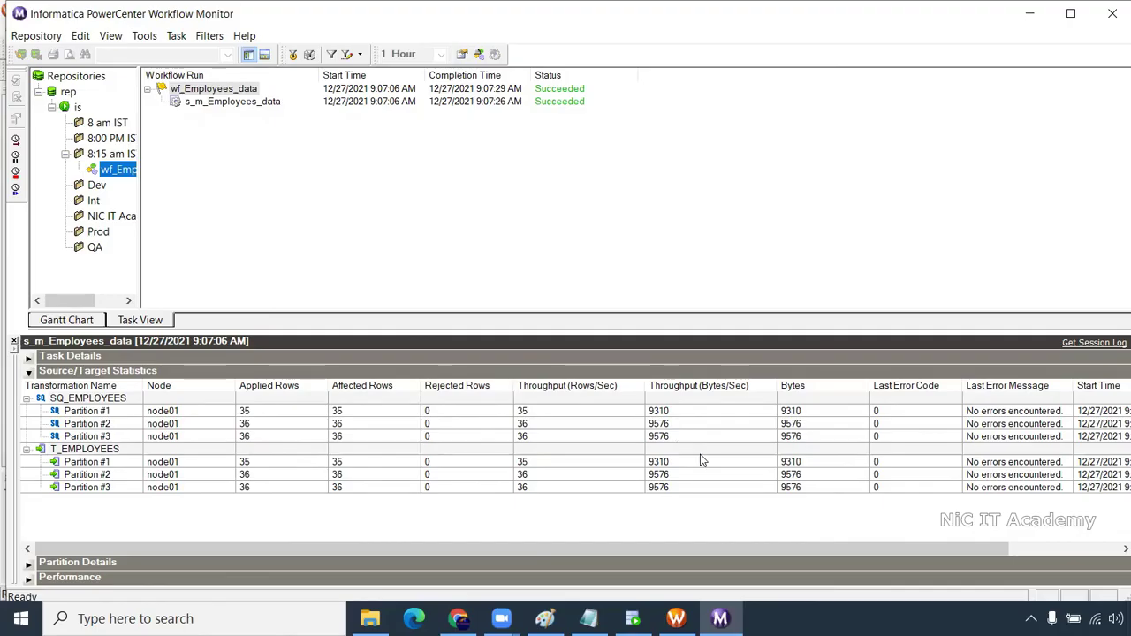
{"action": "left_click", "coordinate": [676, 619]}
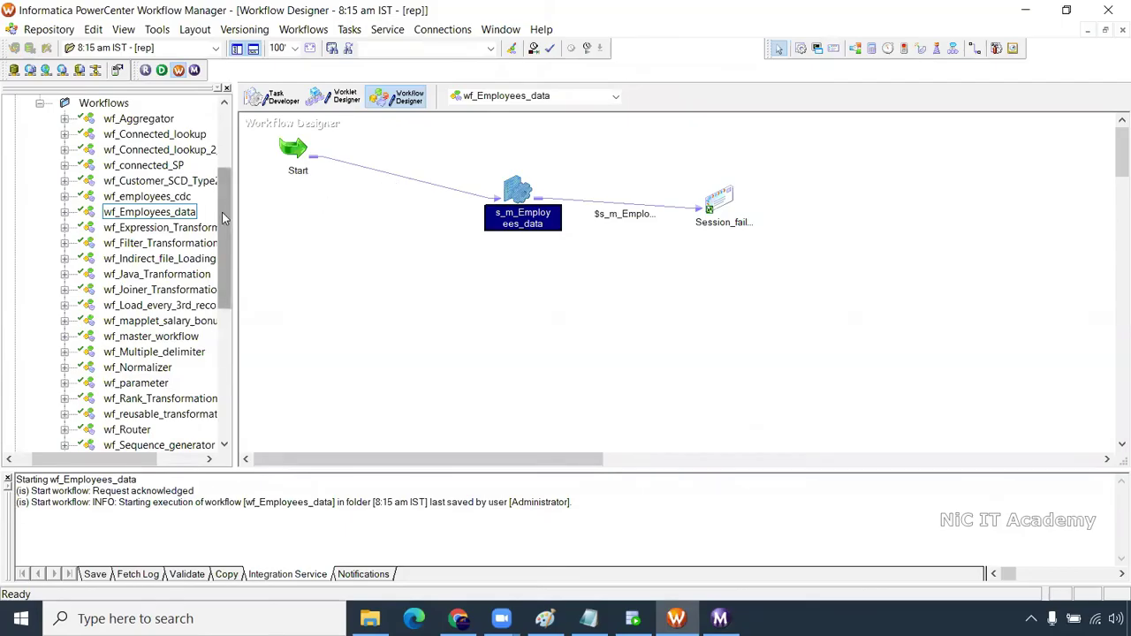
Open the Partitions view of the s_m_Employees_data session's mapping settings
{"action": "key", "text": "Down"}
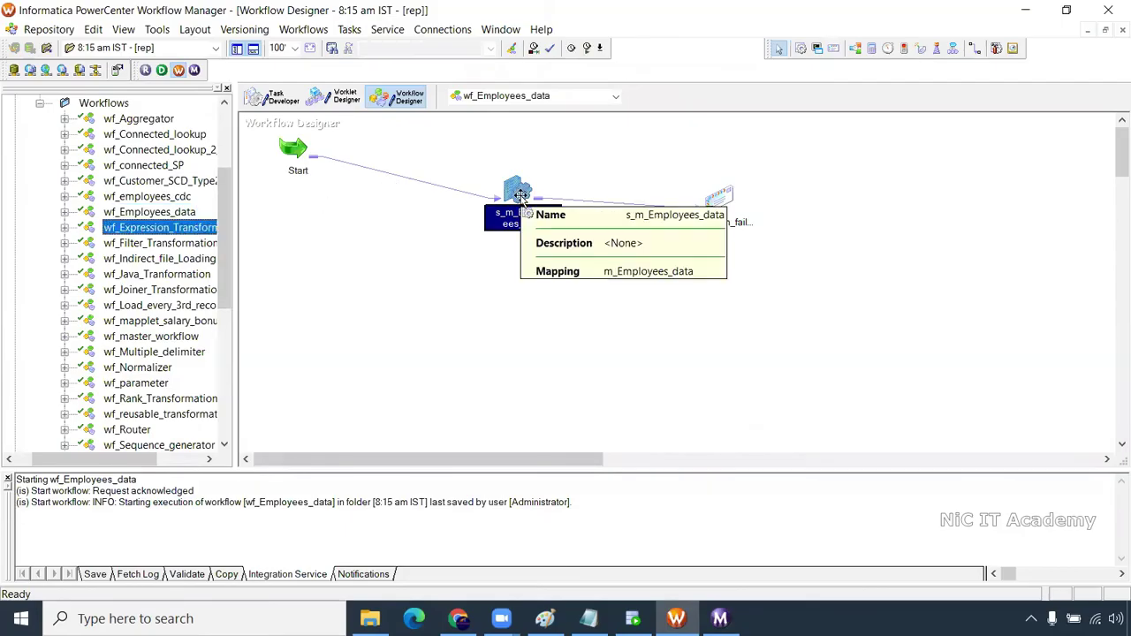
{"action": "double_click", "coordinate": [519, 192]}
{"action": "left_click", "coordinate": [462, 89]}
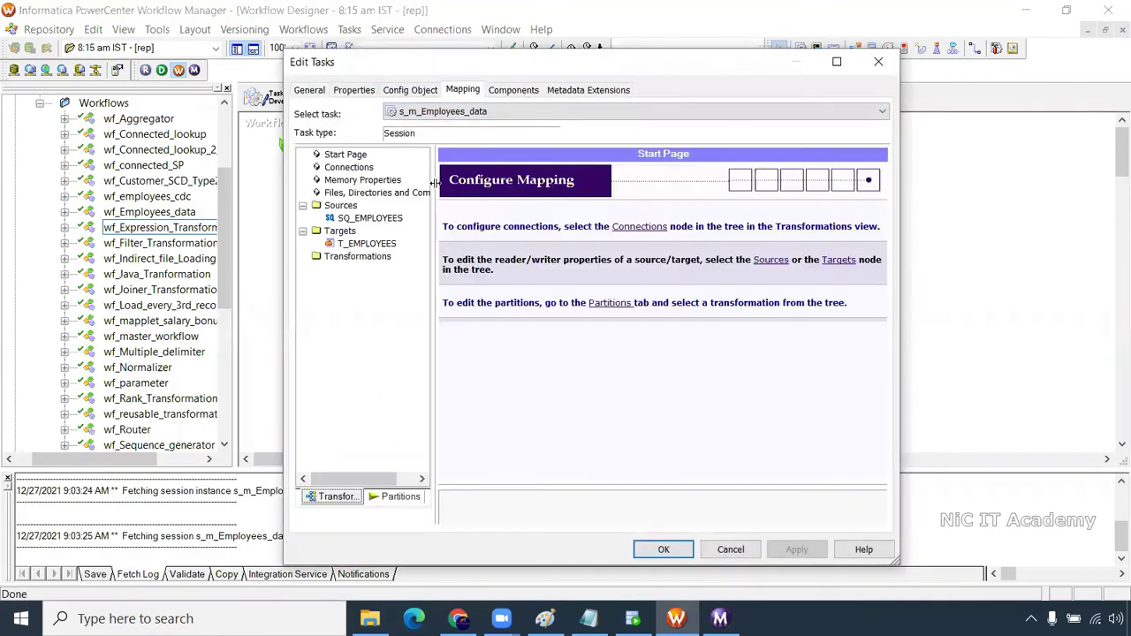
{"action": "left_click", "coordinate": [371, 220]}
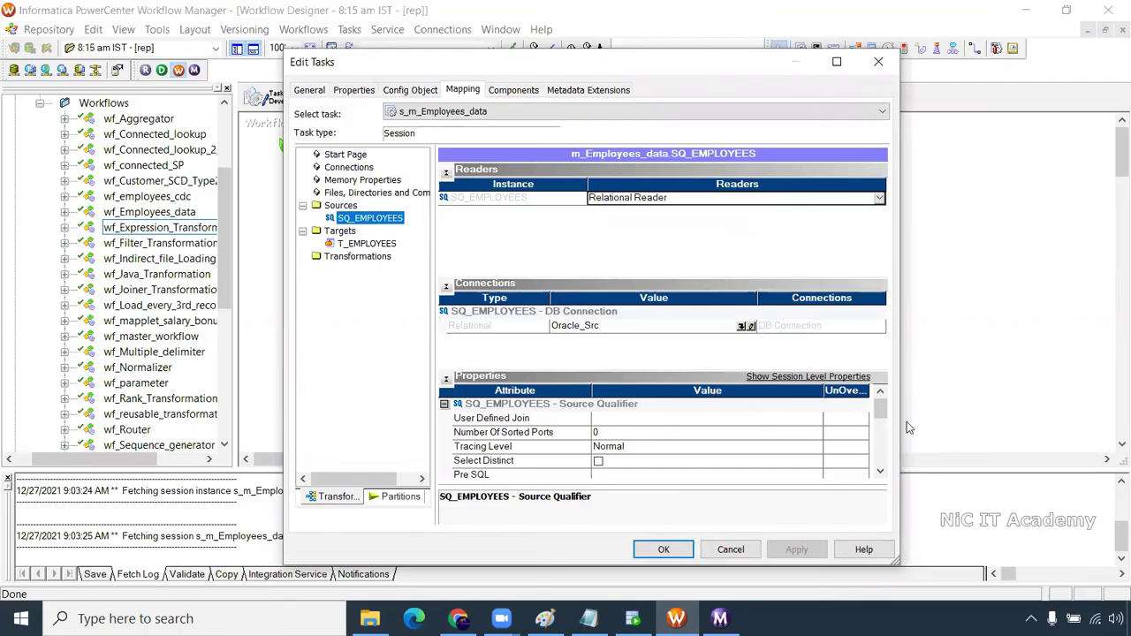
{"action": "left_click", "coordinate": [880, 472]}
{"action": "left_click", "coordinate": [880, 472]}
{"action": "left_click", "coordinate": [880, 474]}
{"action": "left_click", "coordinate": [880, 475]}
{"action": "left_click", "coordinate": [880, 474]}
{"action": "left_click", "coordinate": [880, 474]}
{"action": "left_click", "coordinate": [880, 475]}
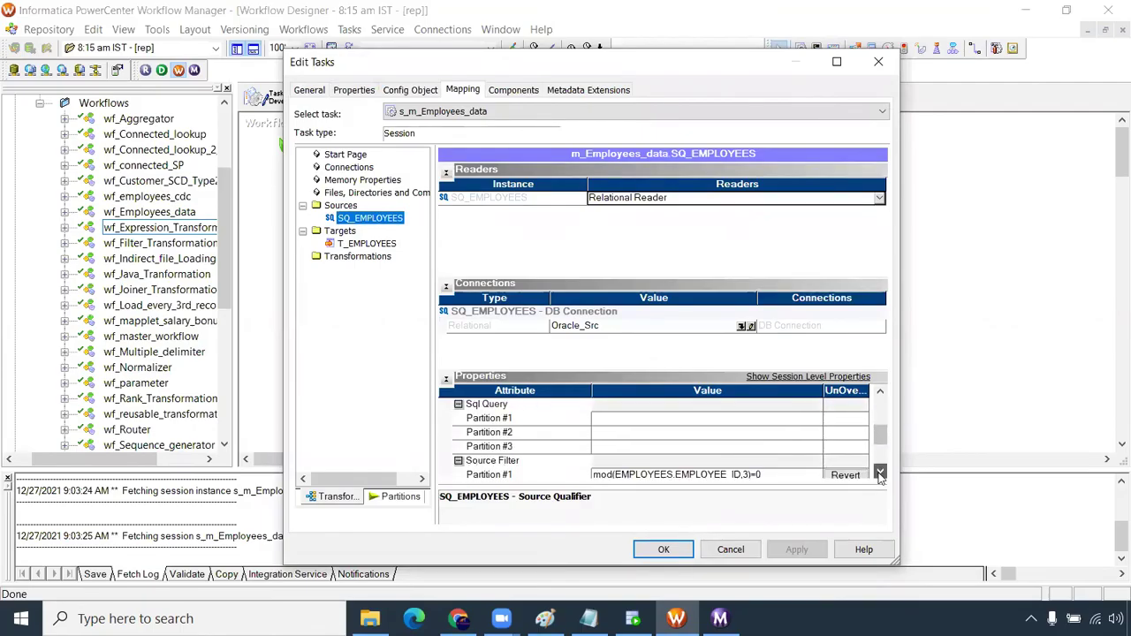
{"action": "left_click", "coordinate": [880, 474]}
{"action": "left_click", "coordinate": [880, 475]}
{"action": "left_click", "coordinate": [880, 474]}
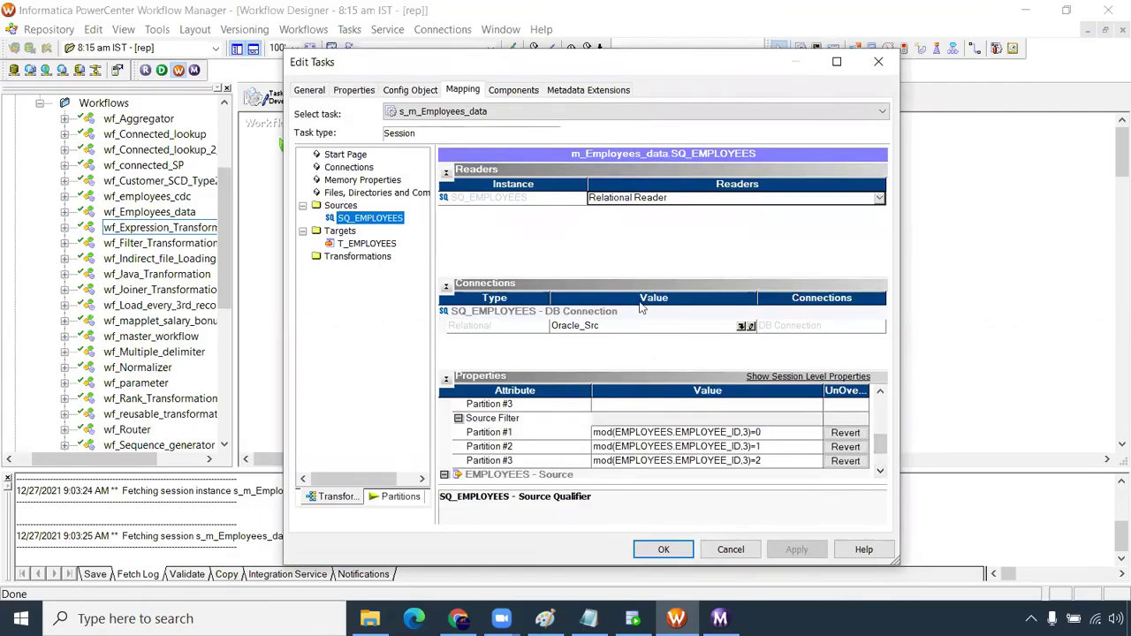
{"action": "left_click", "coordinate": [402, 498]}
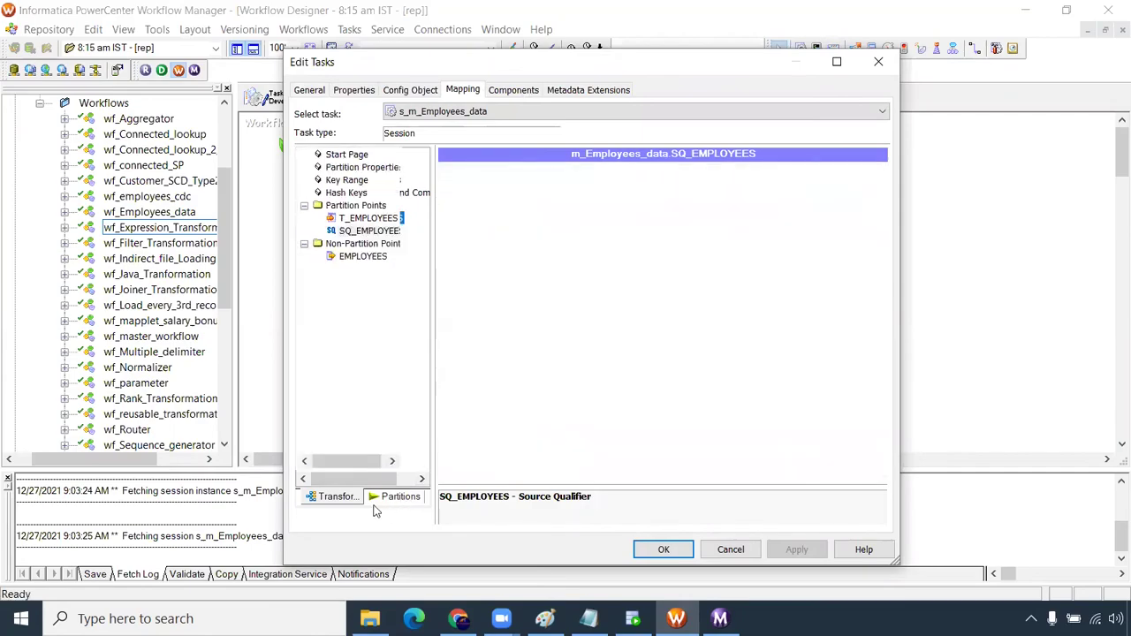
Change the SQ_EMPLOYEES partition point to Key Range with three partitions
{"action": "left_click", "coordinate": [707, 175]}
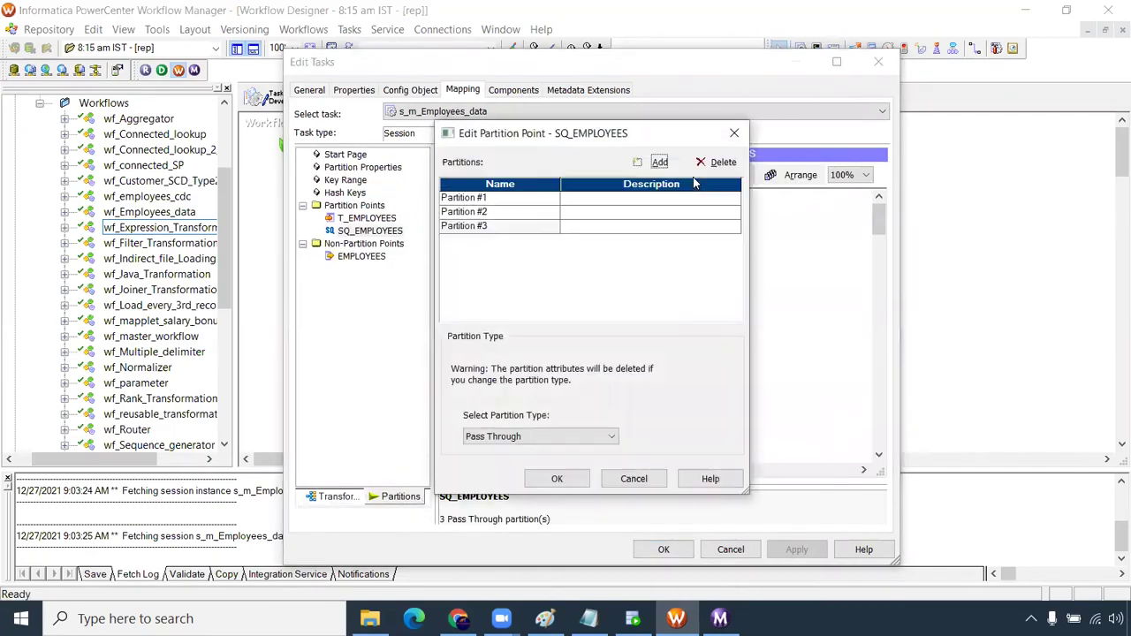
{"action": "left_click", "coordinate": [496, 212]}
{"action": "left_click", "coordinate": [499, 199]}
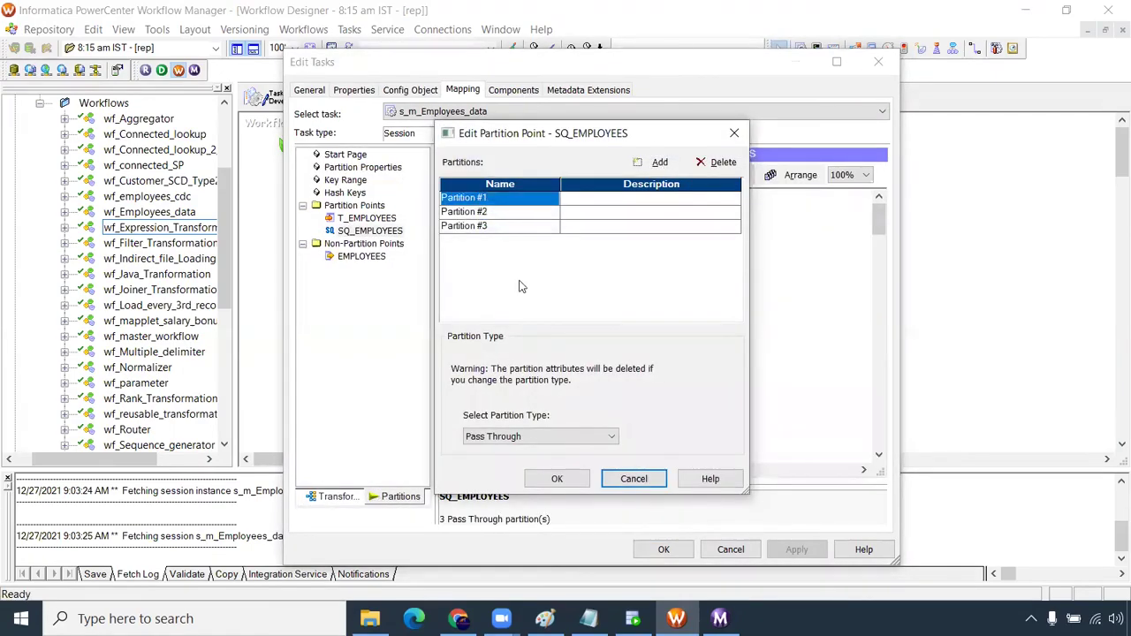
{"action": "left_click", "coordinate": [530, 441]}
{"action": "left_click", "coordinate": [521, 463]}
{"action": "double_click", "coordinate": [716, 162]}
{"action": "left_click", "coordinate": [717, 161]}
{"action": "left_click", "coordinate": [665, 357]}
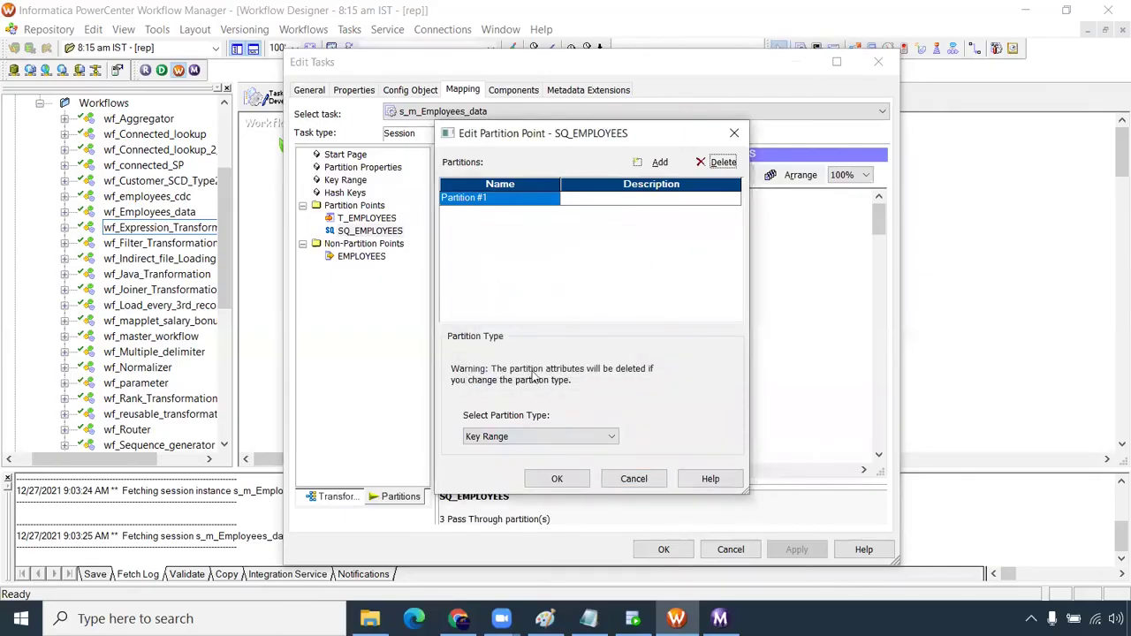
{"action": "double_click", "coordinate": [655, 162]}
{"action": "left_click", "coordinate": [564, 478]}
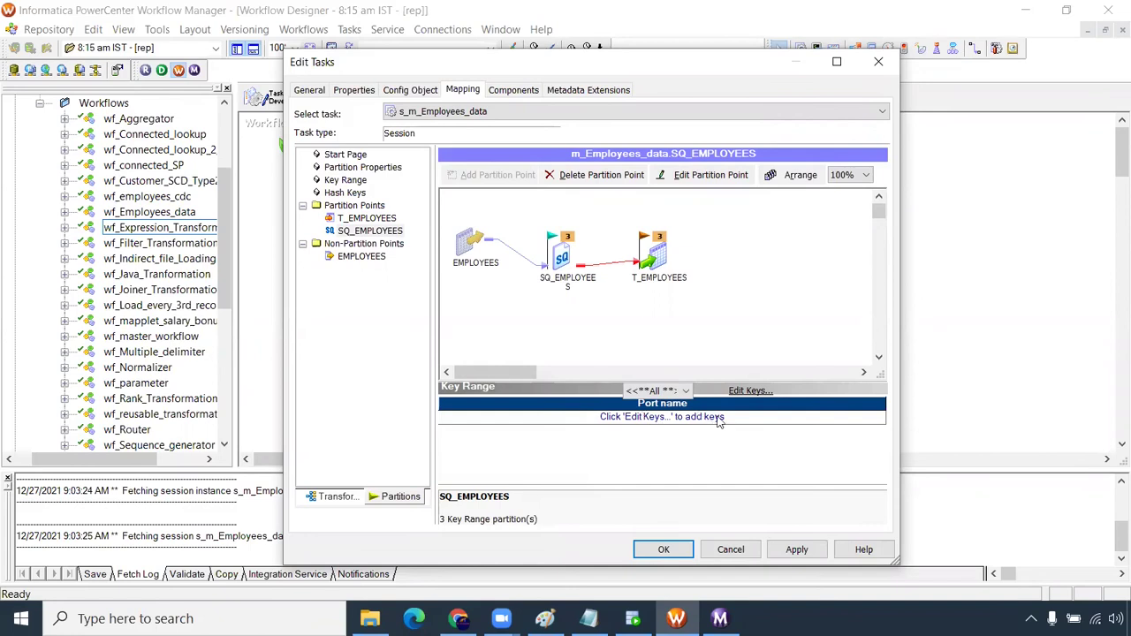
Make EMPLOYEE_ID the partition key for SQ_EMPLOYEES
{"action": "left_click", "coordinate": [748, 391]}
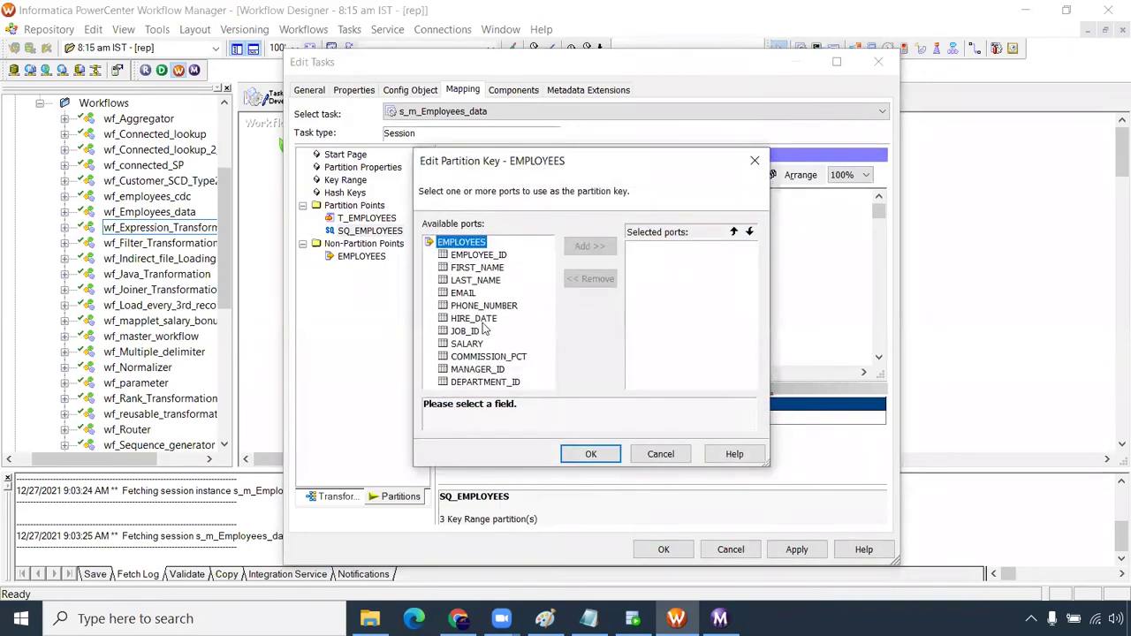
{"action": "left_click", "coordinate": [484, 257]}
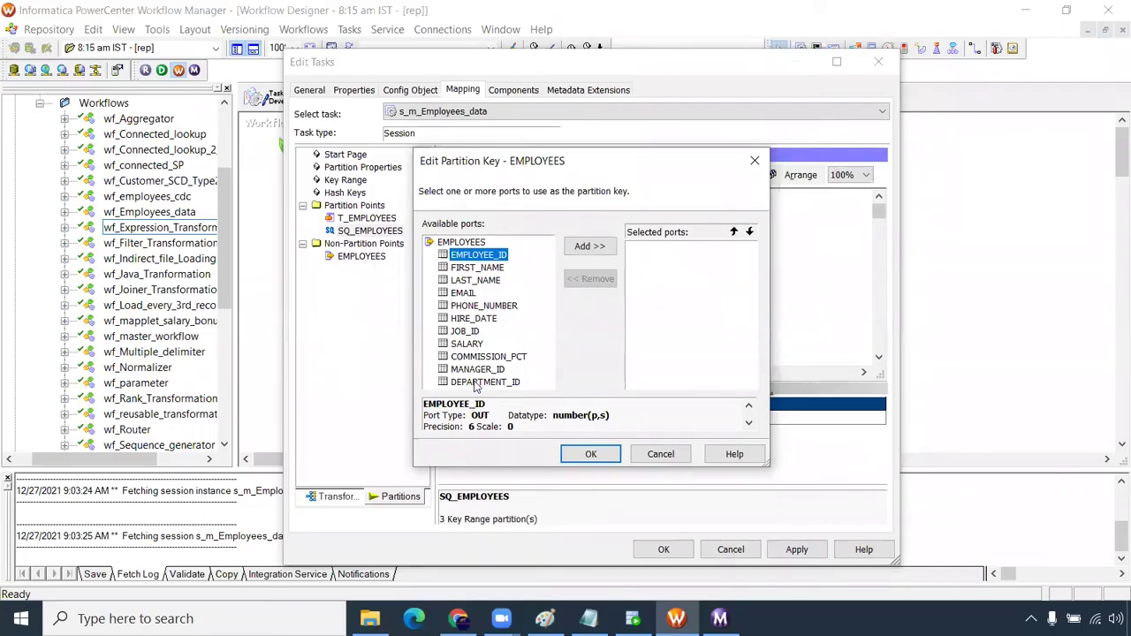
{"action": "left_click", "coordinate": [588, 247]}
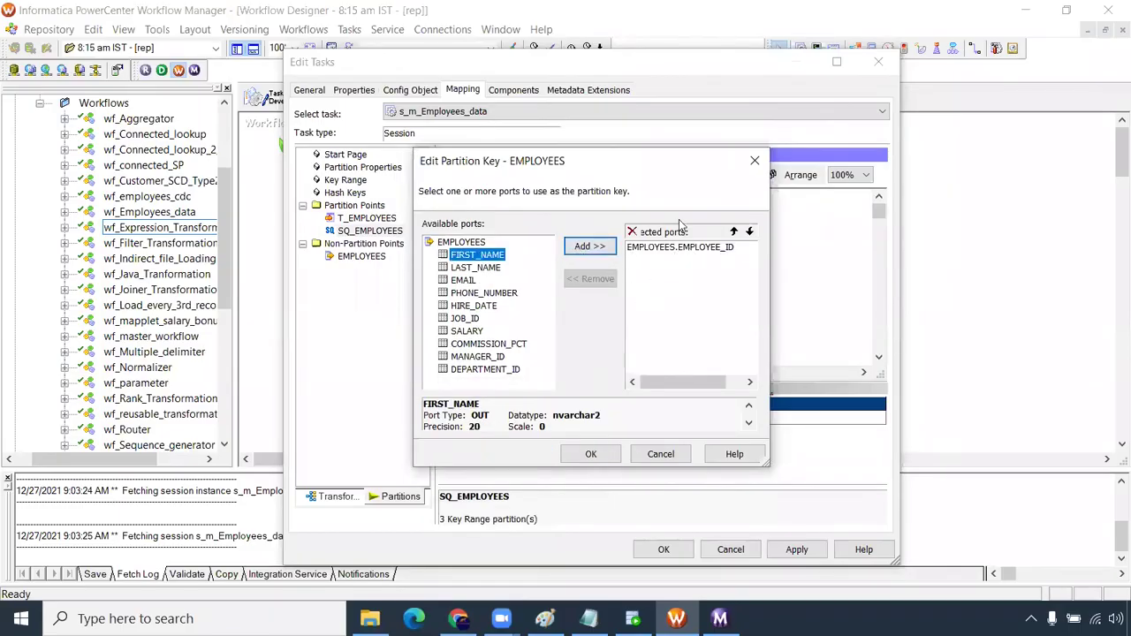
{"action": "left_click", "coordinate": [607, 460]}
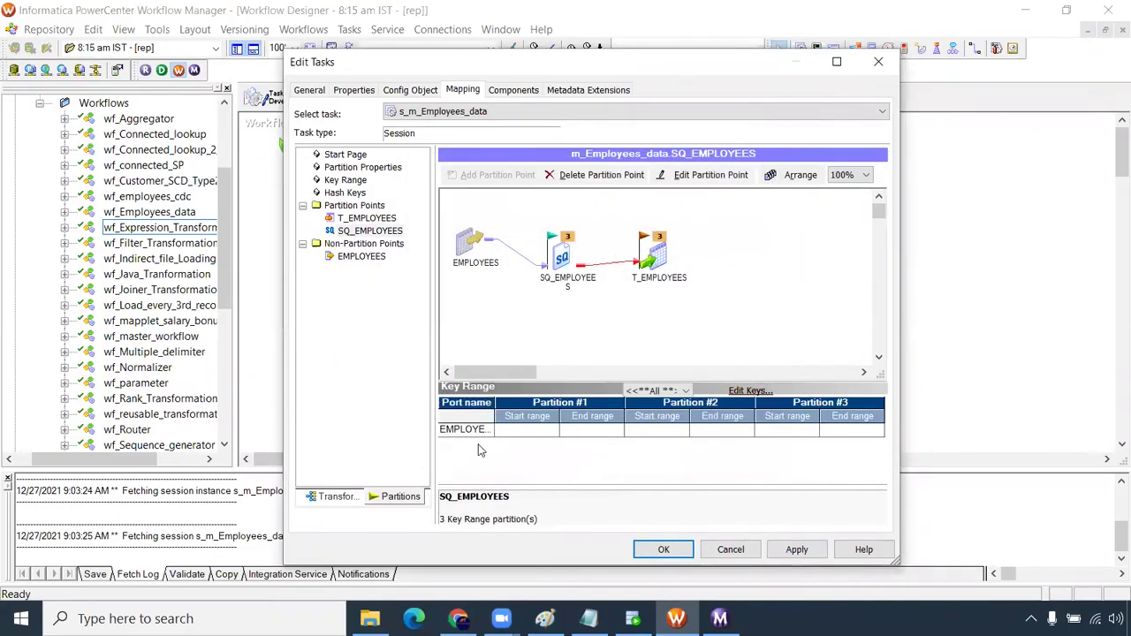
Enter key ranges 1–140, 140–180 and 180–250, and apply the session changes
{"action": "left_click", "coordinate": [539, 437]}
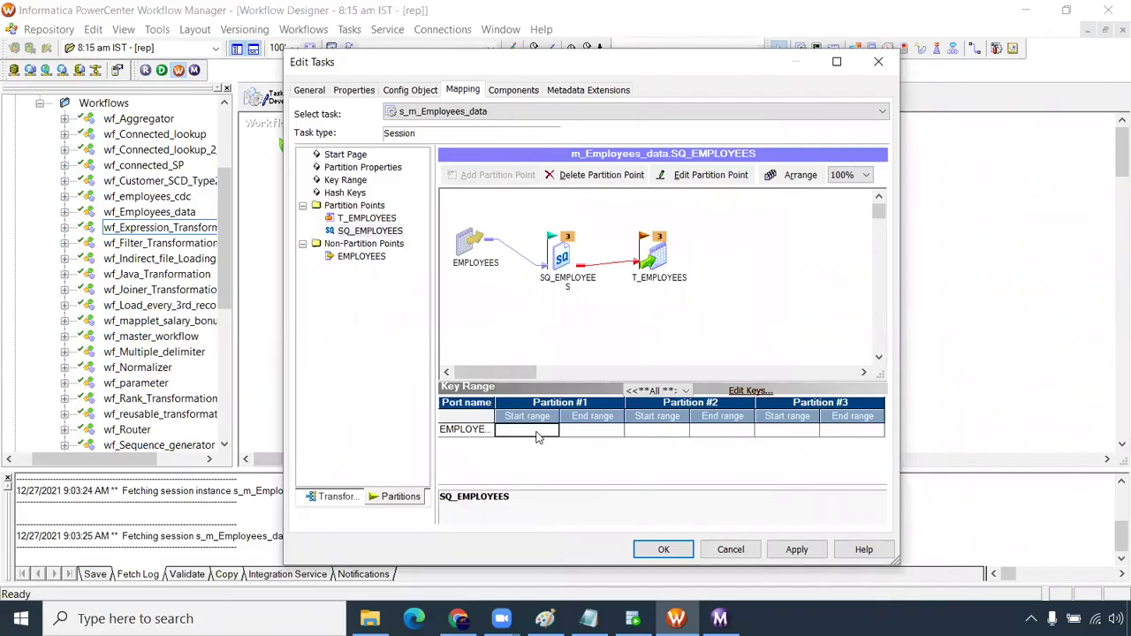
{"action": "type", "text": "1"}
{"action": "left_click", "coordinate": [601, 435]}
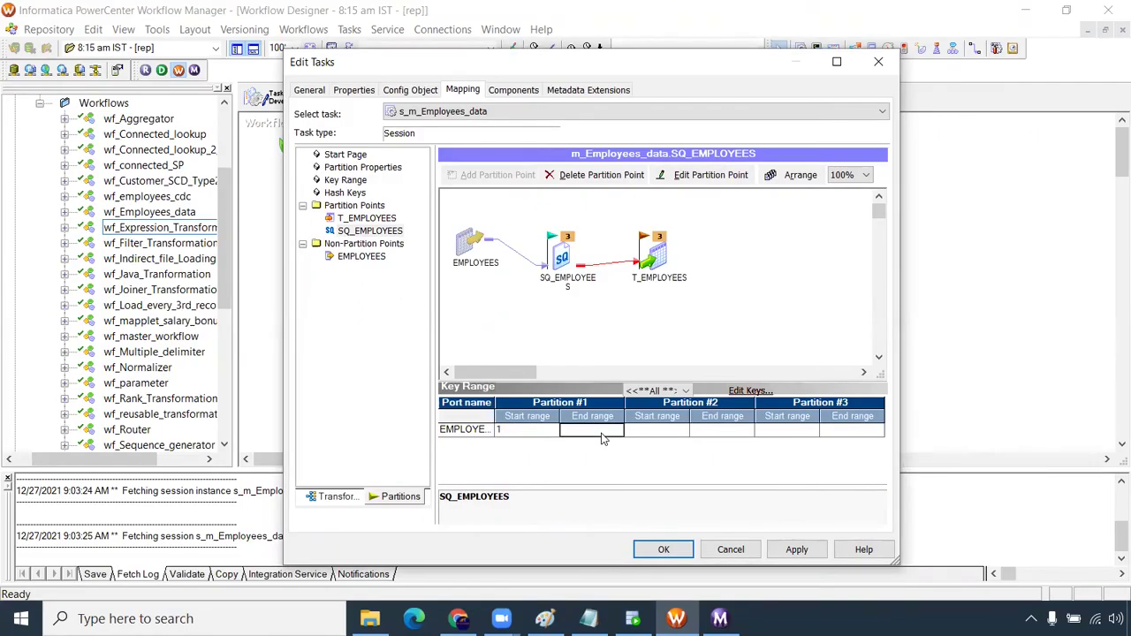
{"action": "type", "text": "1"}
{"action": "type", "text": "1"}
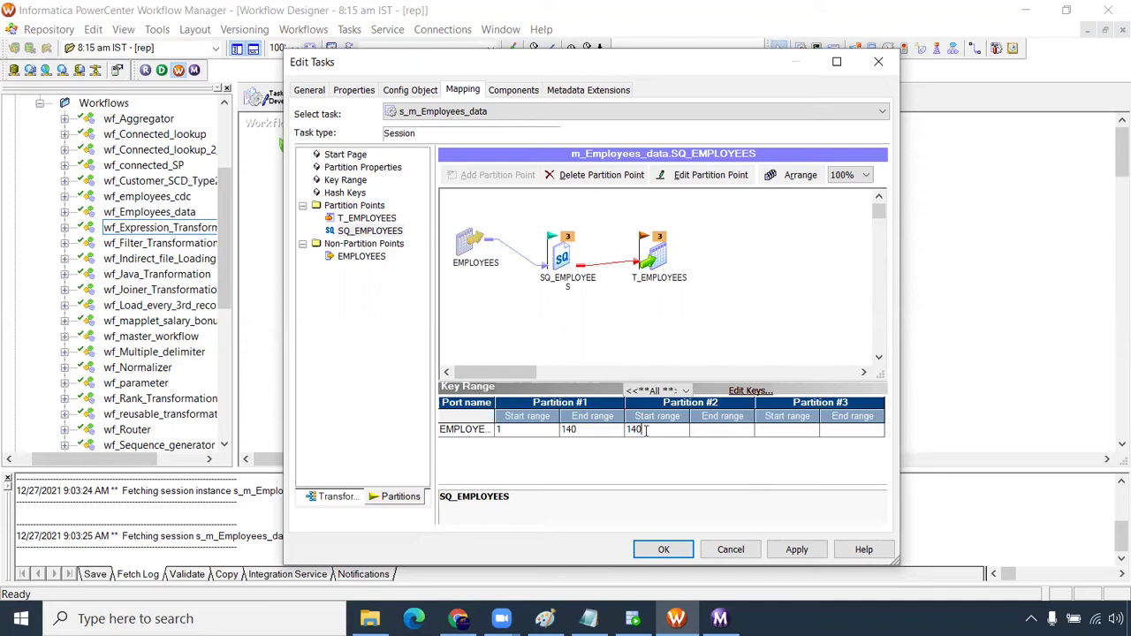
{"action": "type", "text": "180"}
{"action": "left_click", "coordinate": [771, 435]}
{"action": "type", "text": "1"}
{"action": "left_click", "coordinate": [851, 435]}
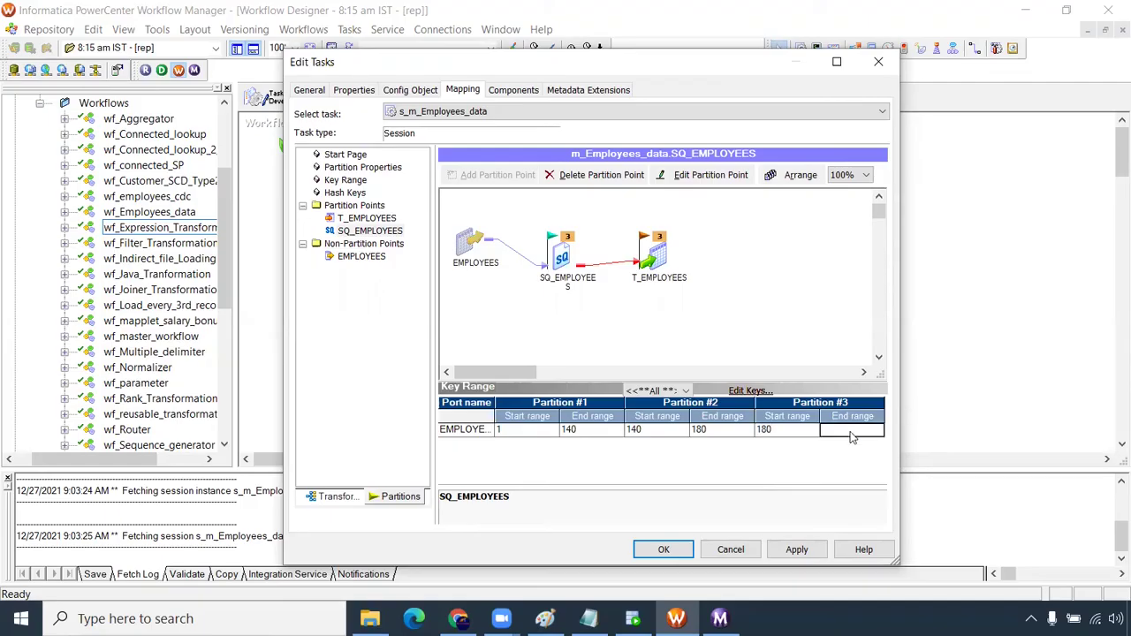
{"action": "type", "text": "250"}
{"action": "left_click", "coordinate": [797, 549]}
{"action": "left_click", "coordinate": [664, 549]}
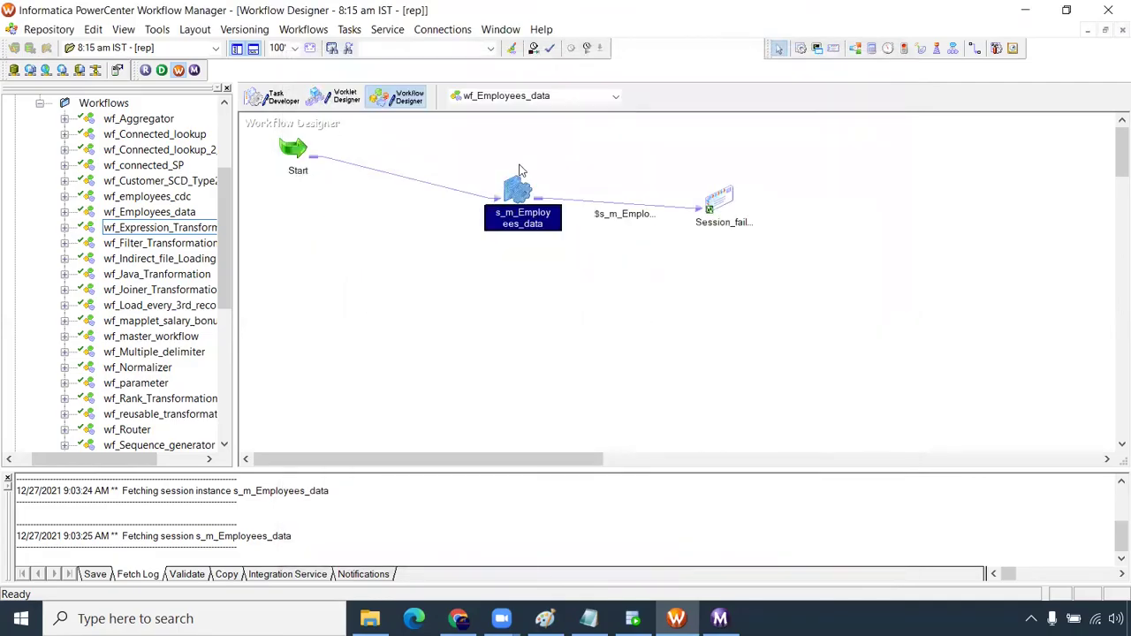
Save wf_Employees_data and reopen the SQ_EMPLOYEES settings in s_m_Employees_data
{"action": "key", "text": "ctrl+s"}
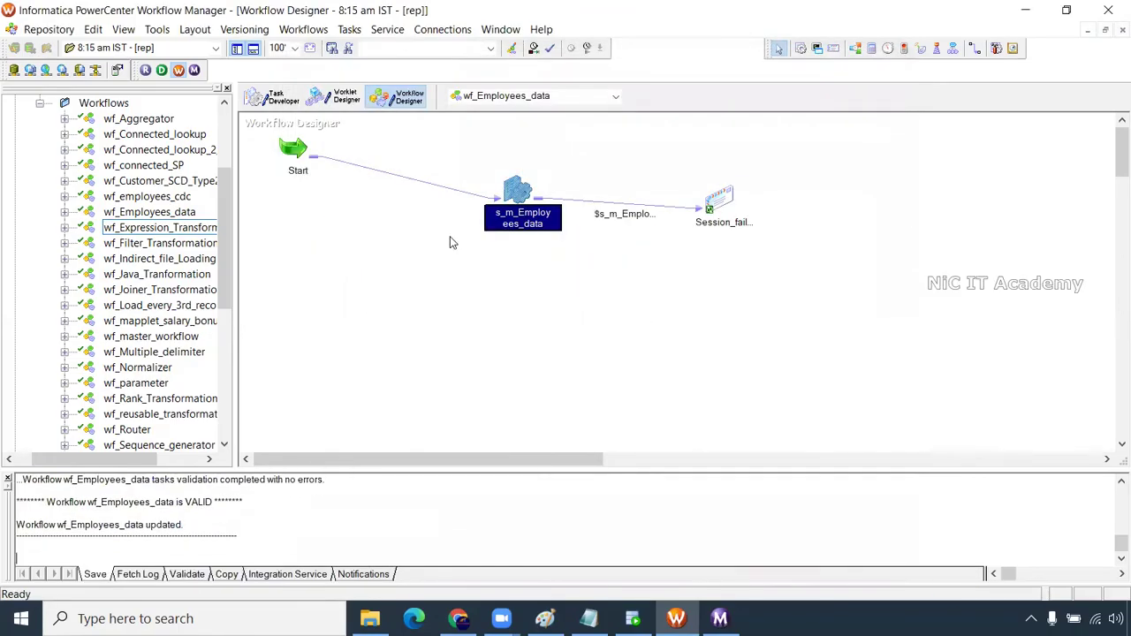
{"action": "double_click", "coordinate": [508, 194]}
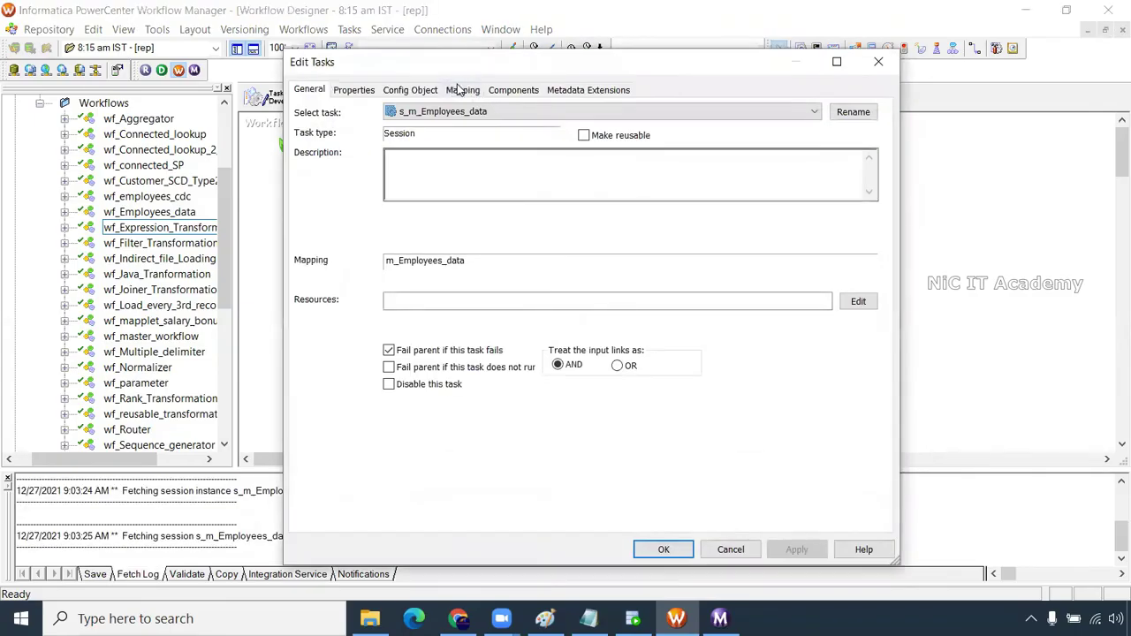
{"action": "left_click", "coordinate": [462, 91]}
{"action": "left_click", "coordinate": [371, 218]}
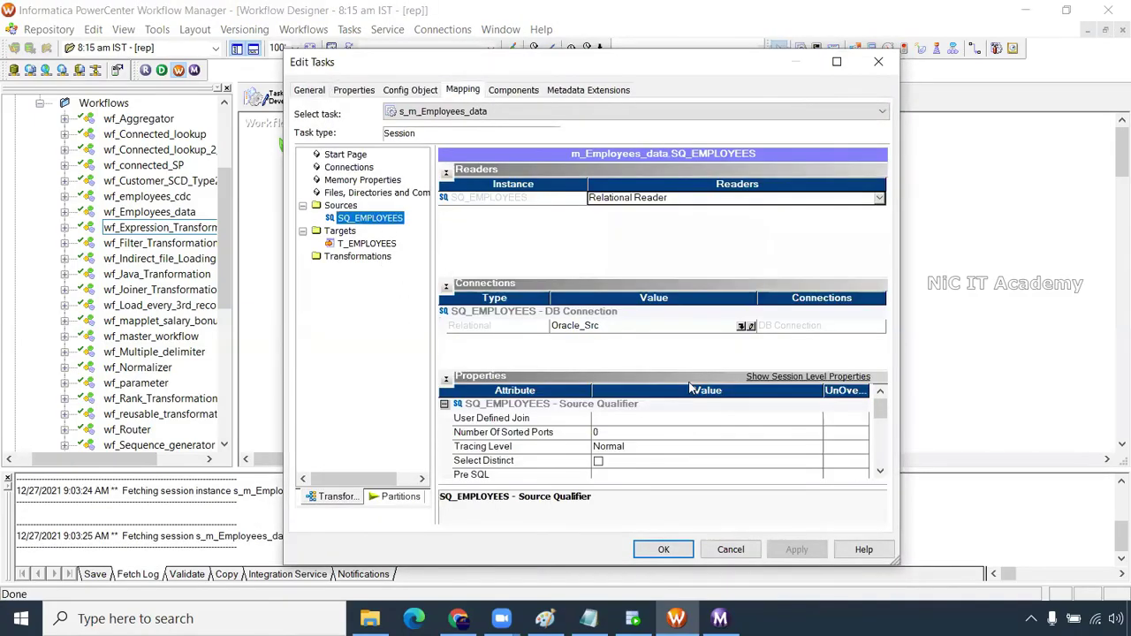
{"action": "scroll", "coordinate": [689, 424], "scroll_direction": "down", "scroll_amount": 5}
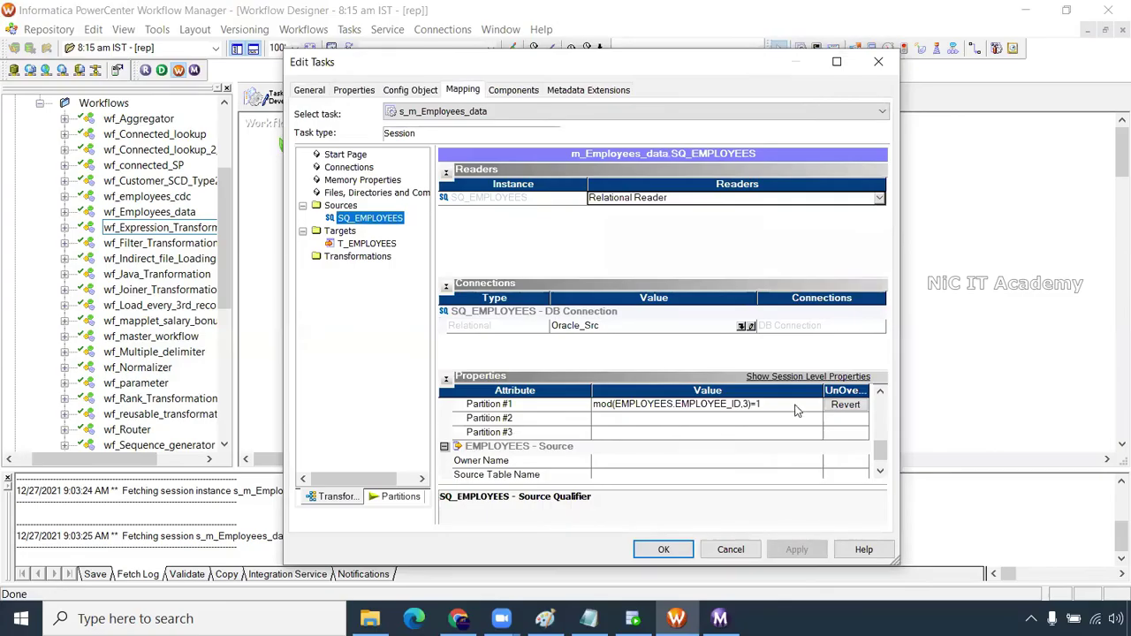
Delete Partition #1's mod source filter and revert it to the default attribute
{"action": "left_click", "coordinate": [816, 408]}
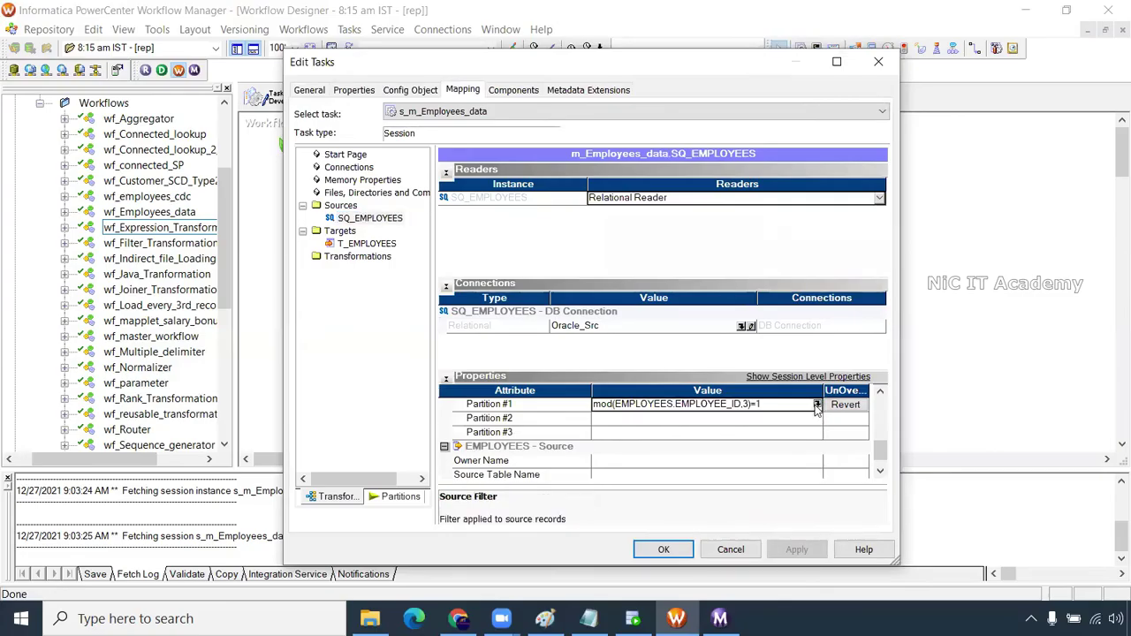
{"action": "left_click", "coordinate": [817, 405]}
{"action": "left_click_drag", "start_coordinate": [680, 200], "coordinate": [358, 205]}
{"action": "key", "text": "Delete"}
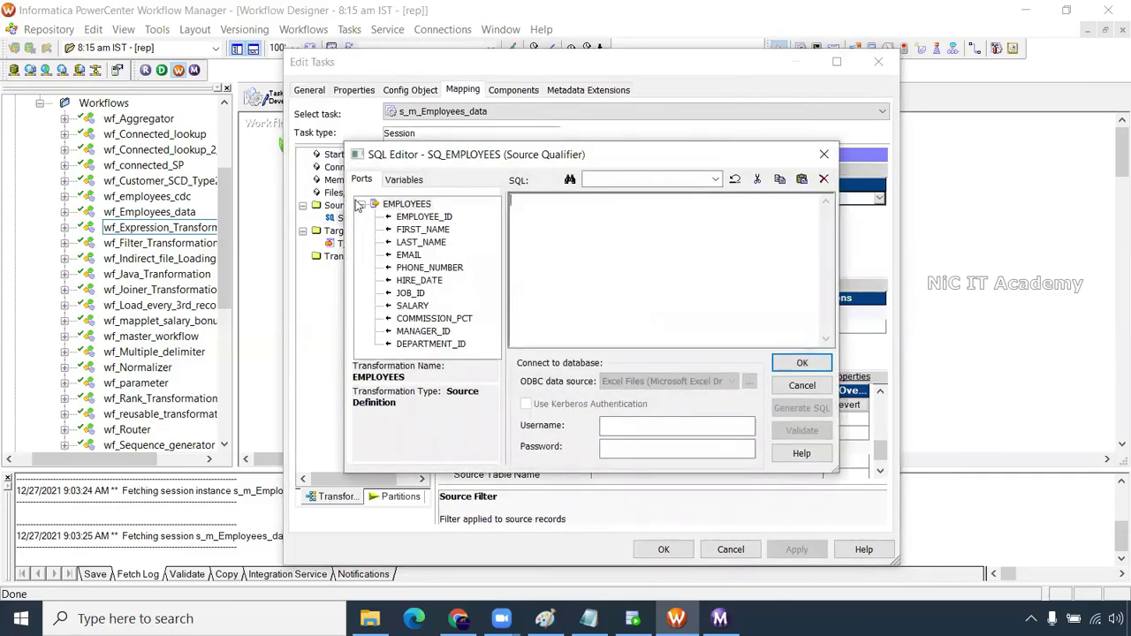
{"action": "left_click", "coordinate": [801, 363]}
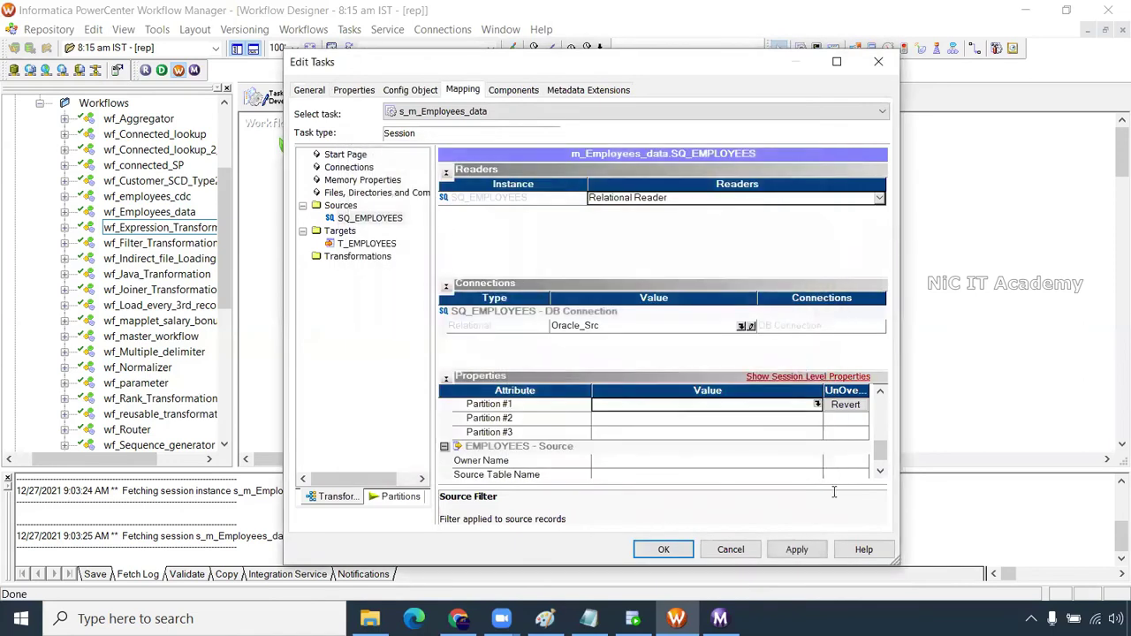
{"action": "left_click", "coordinate": [800, 550]}
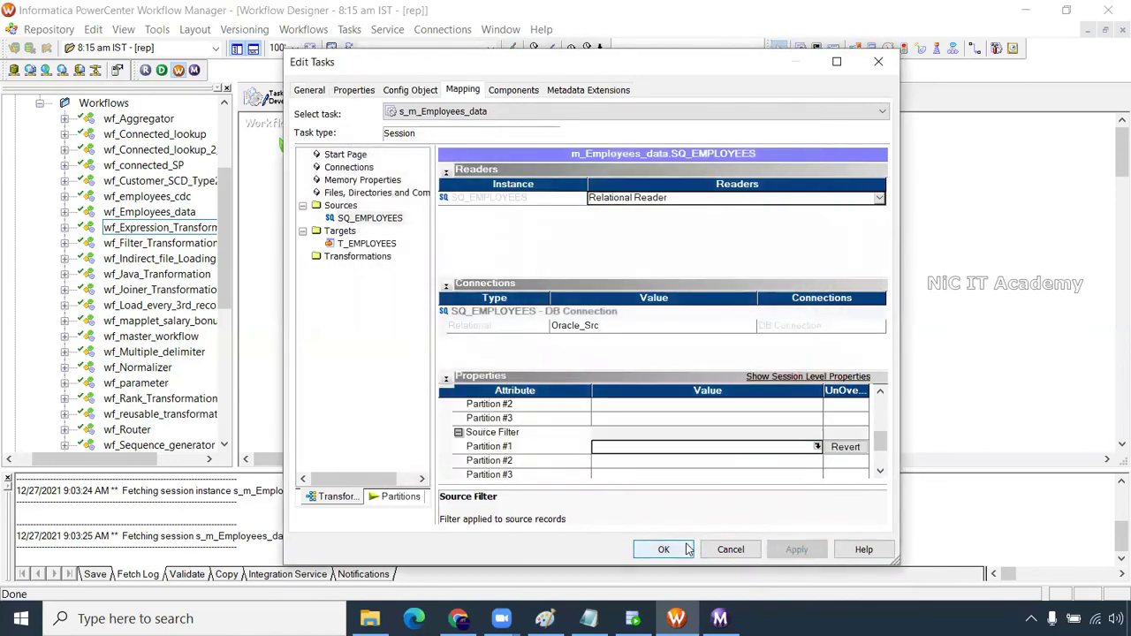
{"action": "left_click", "coordinate": [845, 446]}
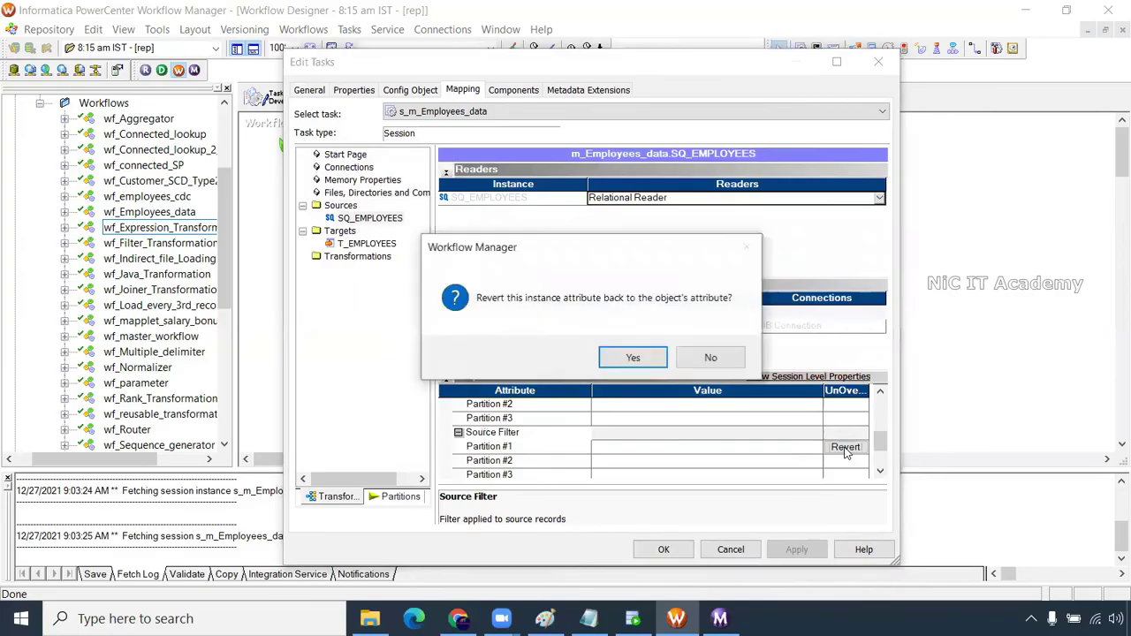
{"action": "left_click", "coordinate": [623, 357]}
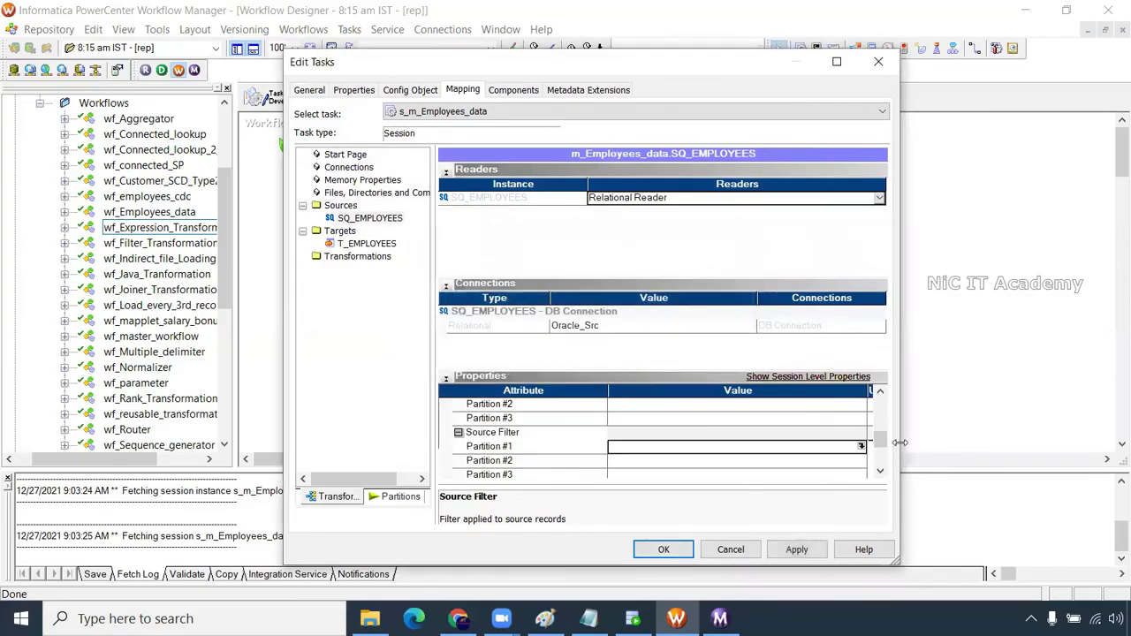
Confirm the three key ranges remain, close the session, and save wf_Employees_data
{"action": "left_click_drag", "start_coordinate": [879, 444], "coordinate": [884, 413]}
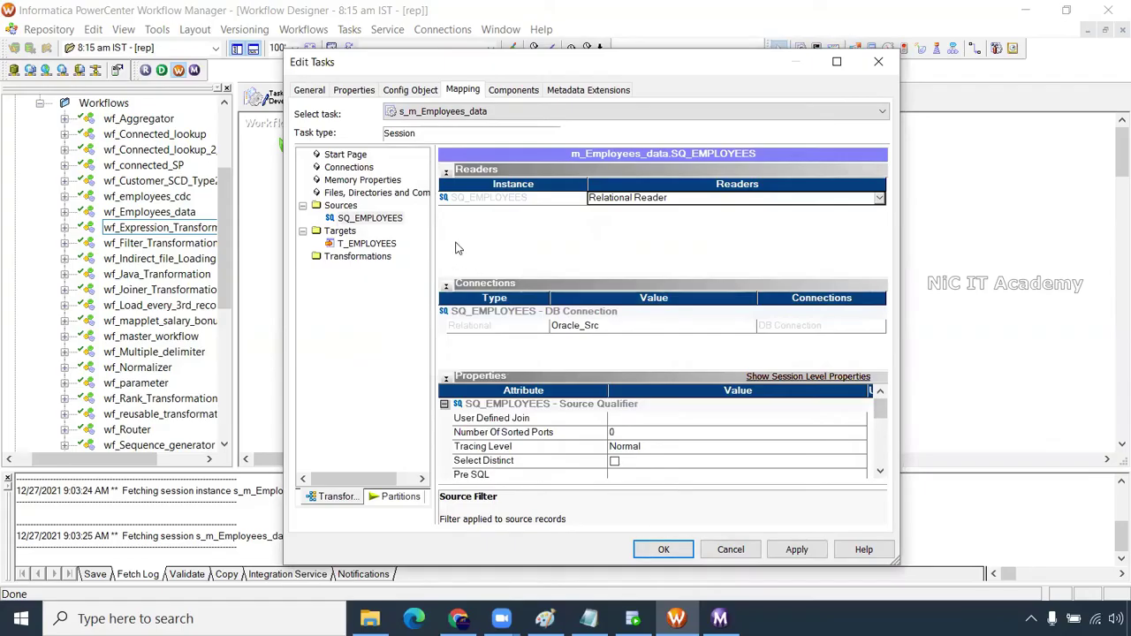
{"action": "left_click", "coordinate": [399, 497]}
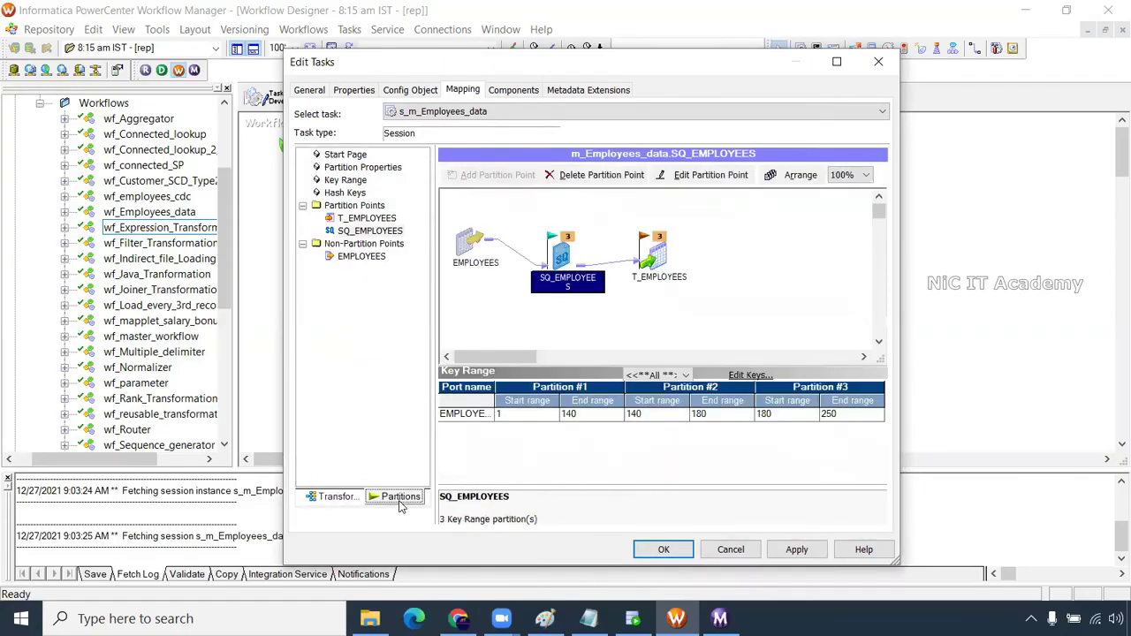
{"action": "left_click", "coordinate": [338, 496]}
{"action": "left_click", "coordinate": [662, 548]}
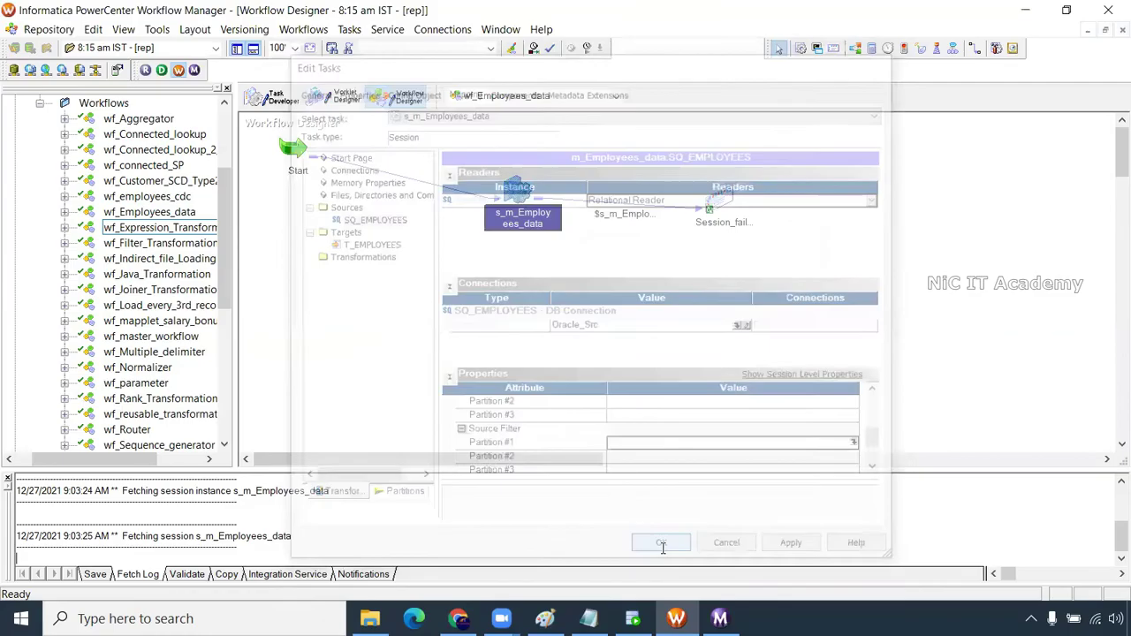
{"action": "key", "text": "ctrl+s"}
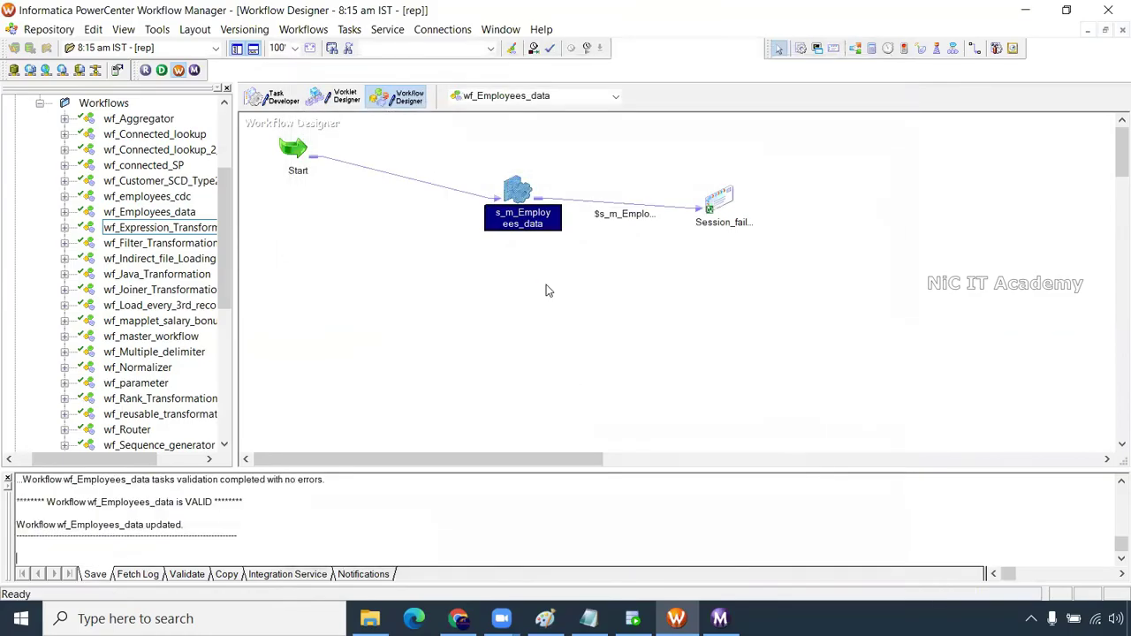
Start wf_Employees_data and select its new s_m_Employees_data run in Workflow Monitor
{"action": "right_click", "coordinate": [478, 300]}
{"action": "left_click", "coordinate": [565, 451]}
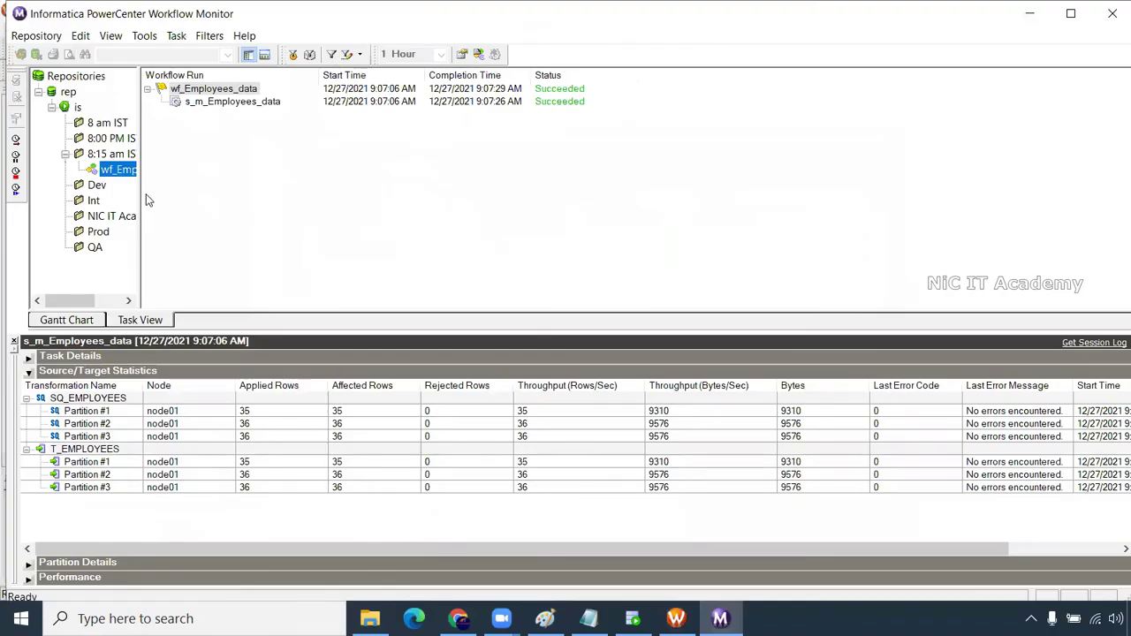
{"action": "left_click_drag", "start_coordinate": [139, 190], "coordinate": [174, 190]}
{"action": "left_click", "coordinate": [98, 185]}
{"action": "left_click", "coordinate": [113, 169]}
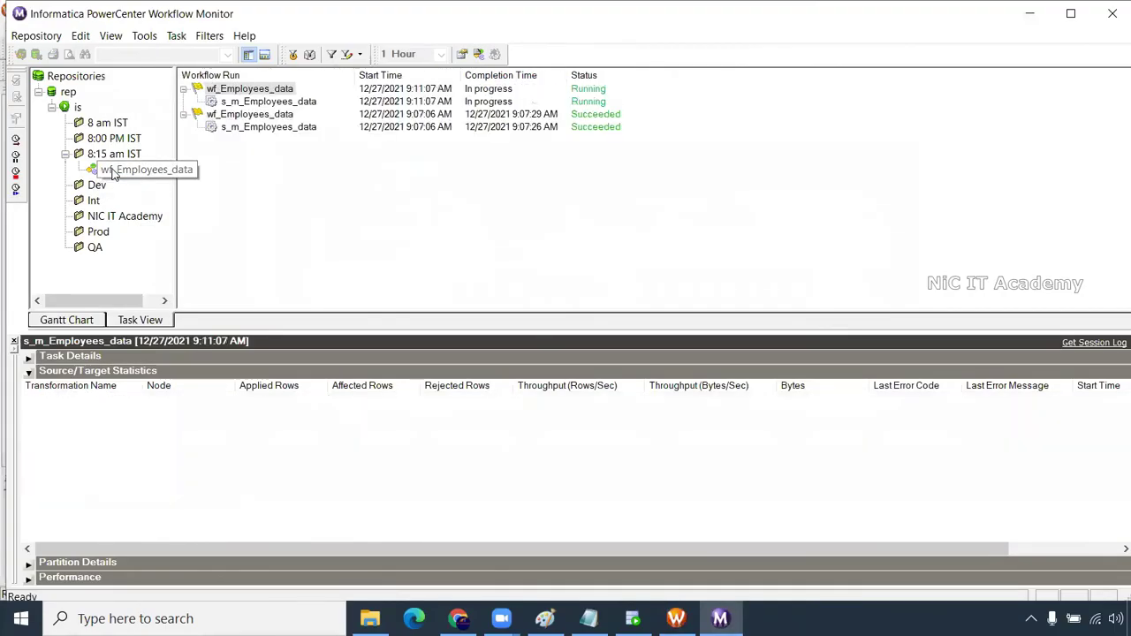
{"action": "left_click", "coordinate": [262, 102]}
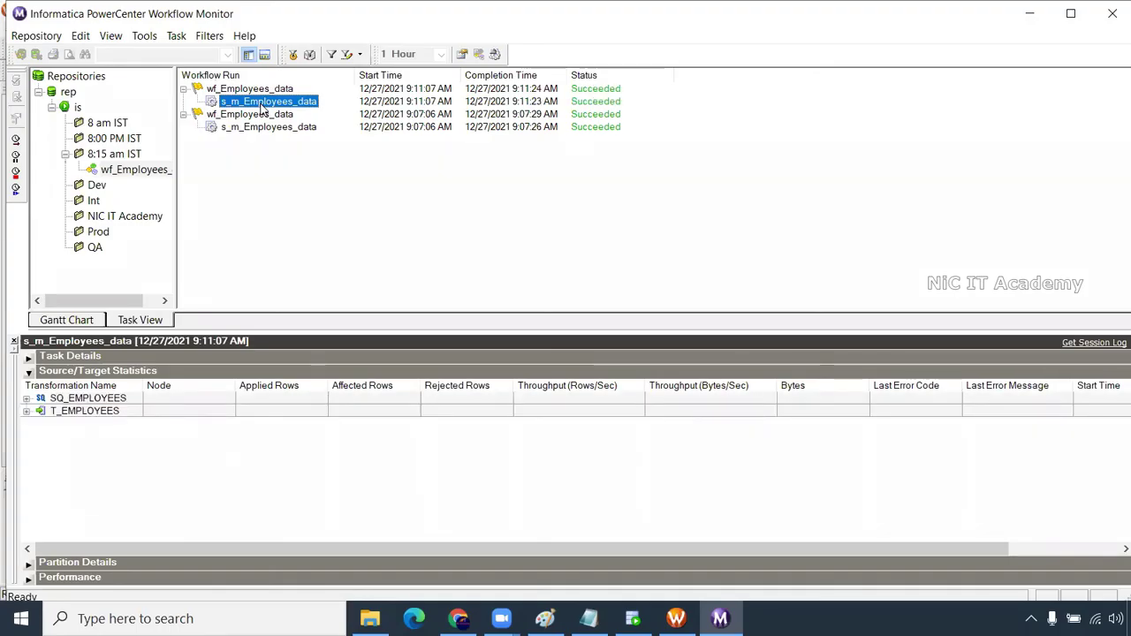
Check per-partition counts for SQ_EMPLOYEES and T_EMPLOYEES: 40, 40 and 27 rows
{"action": "left_click", "coordinate": [27, 398]}
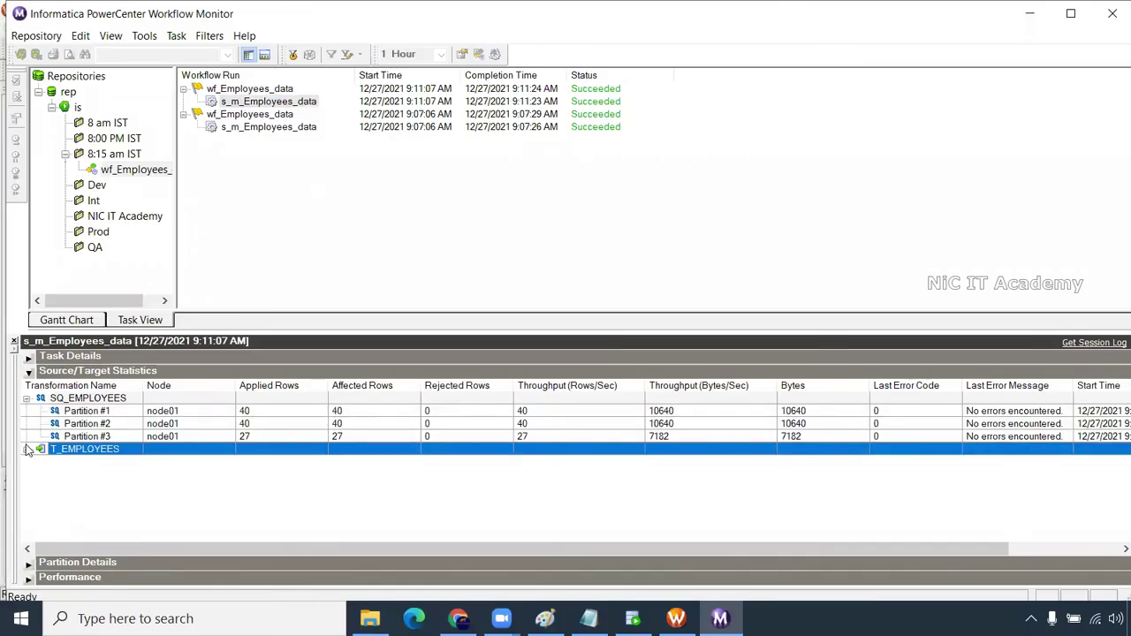
{"action": "left_click", "coordinate": [27, 448]}
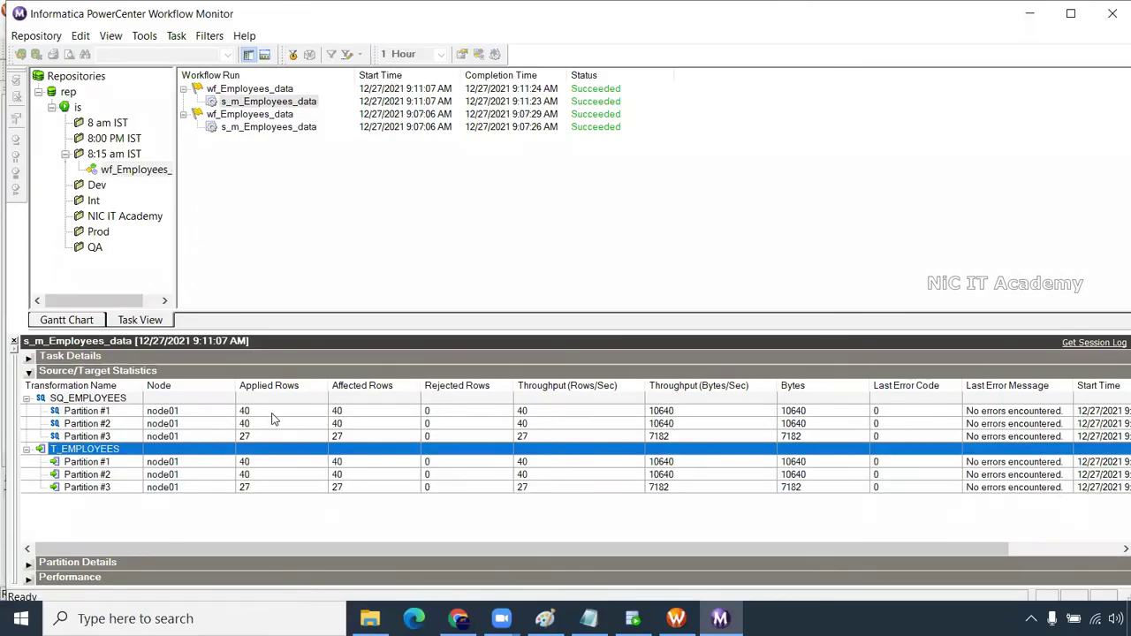
{"action": "left_click", "coordinate": [274, 413]}
{"action": "left_click", "coordinate": [267, 425]}
{"action": "left_click", "coordinate": [261, 436]}
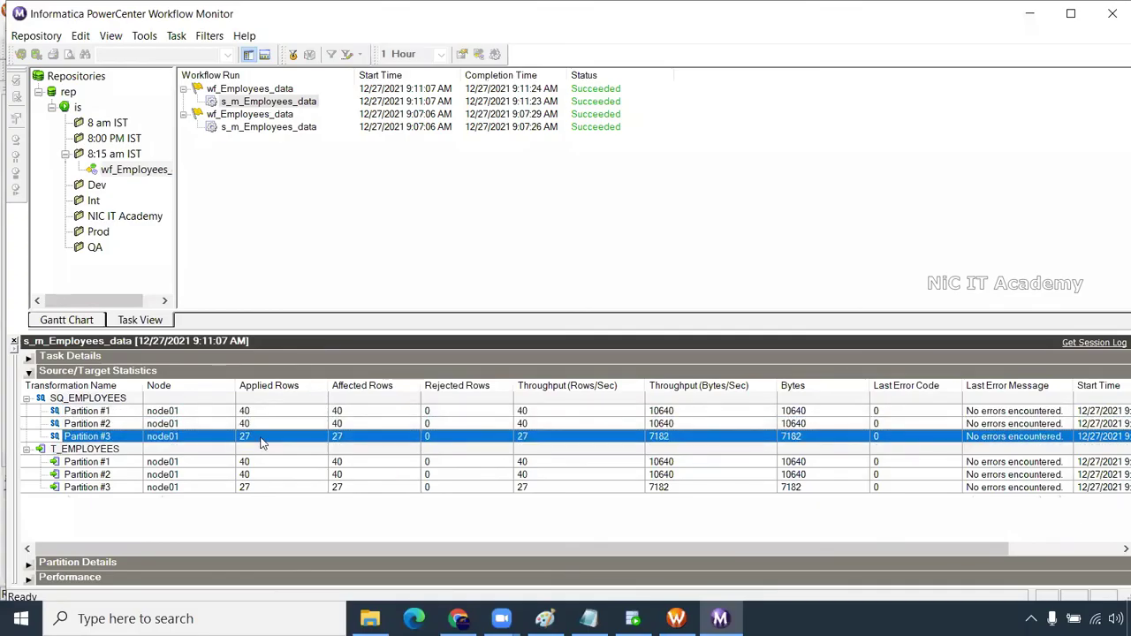
{"action": "left_click", "coordinate": [261, 462]}
{"action": "left_click", "coordinate": [257, 475]}
{"action": "left_click", "coordinate": [254, 487]}
{"action": "left_click", "coordinate": [255, 462]}
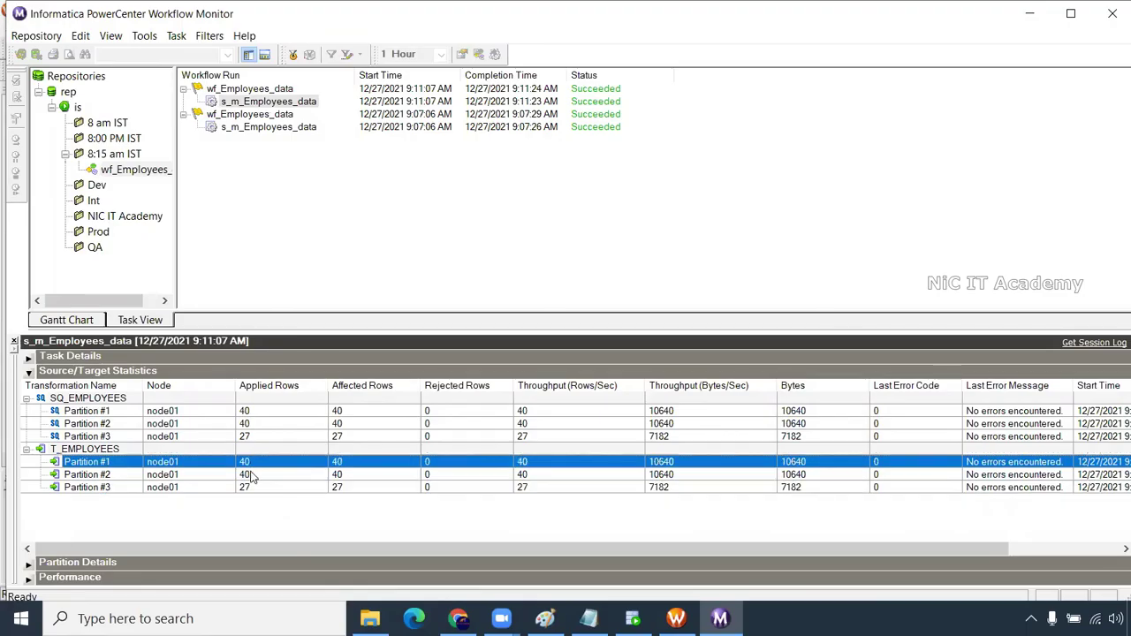
{"action": "left_click", "coordinate": [254, 475]}
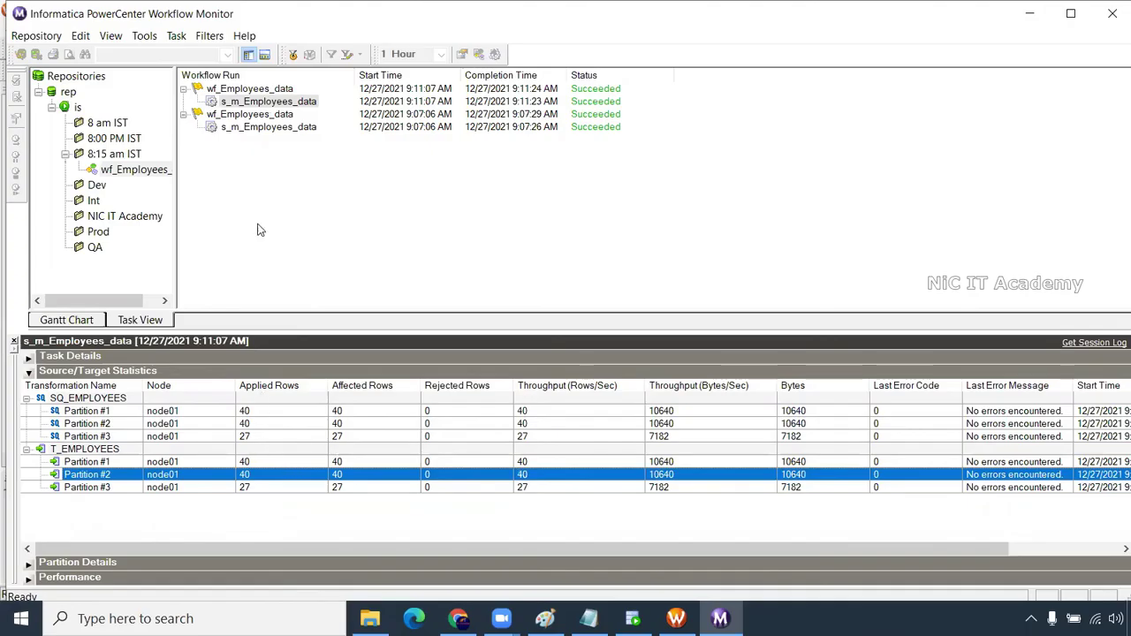
{"action": "left_click", "coordinate": [676, 618]}
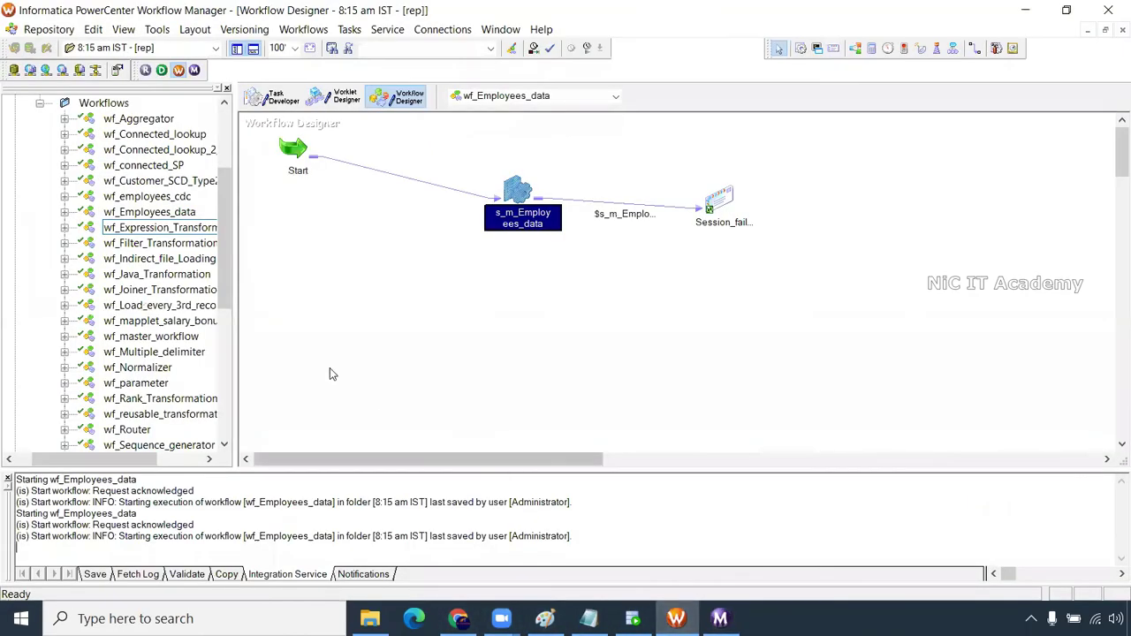
Open wf_Sorter in the workspace and review the cache-using transformations in the tuning notes
{"action": "left_click_drag", "start_coordinate": [232, 291], "coordinate": [232, 333]}
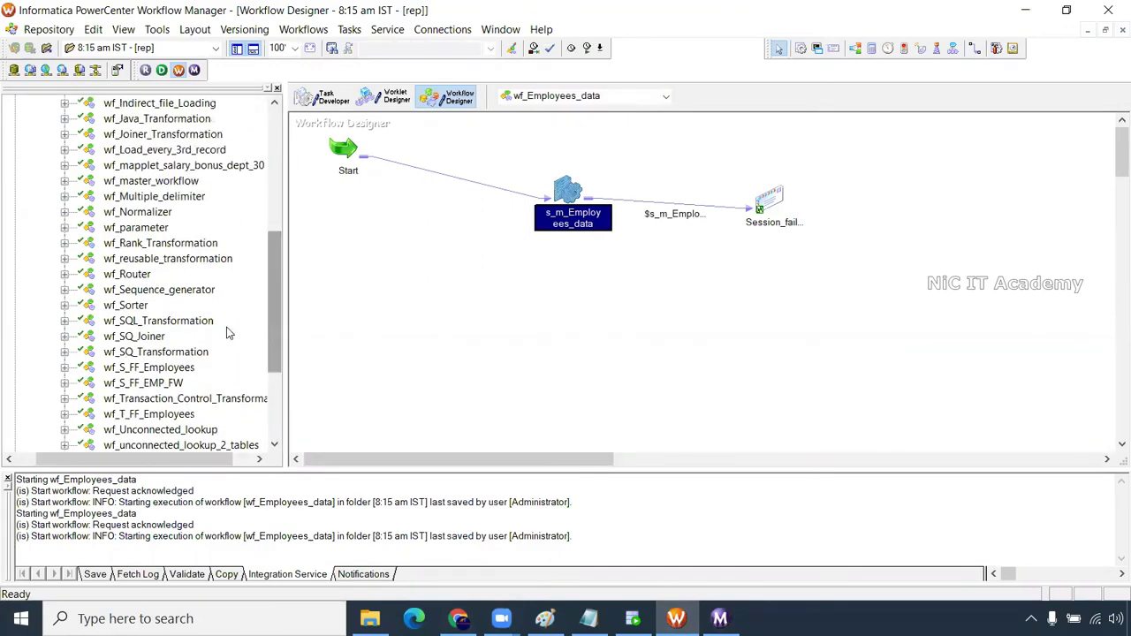
{"action": "left_click_drag", "start_coordinate": [141, 309], "coordinate": [422, 307]}
{"action": "left_click_drag", "start_coordinate": [768, 166], "coordinate": [588, 171]}
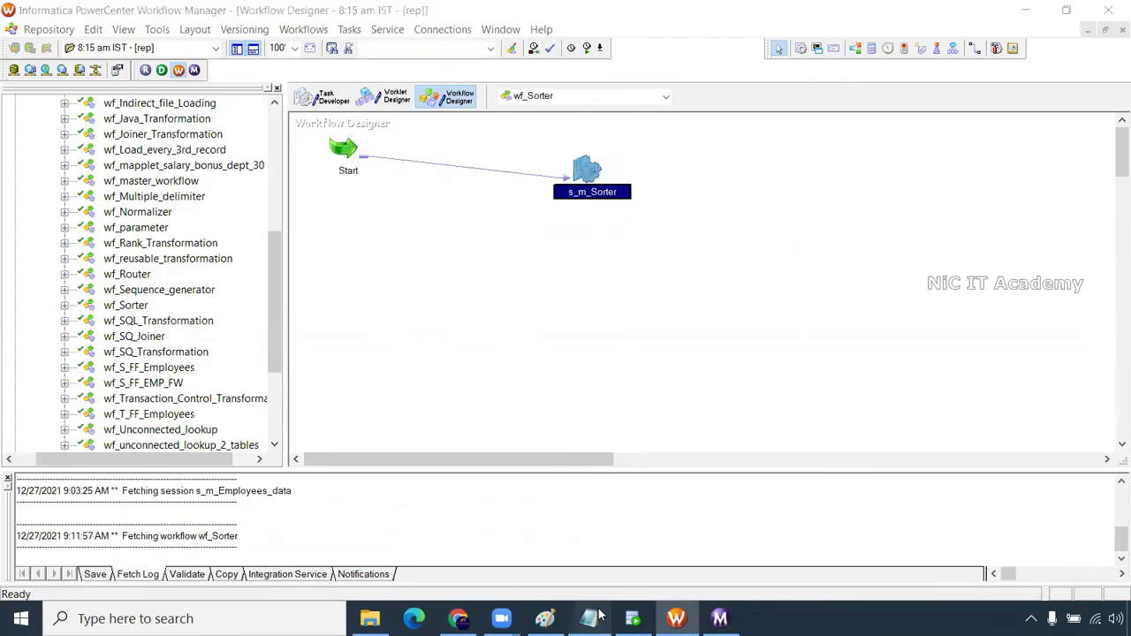
{"action": "left_click", "coordinate": [590, 617]}
{"action": "left_click_drag", "start_coordinate": [168, 451], "coordinate": [51, 354]}
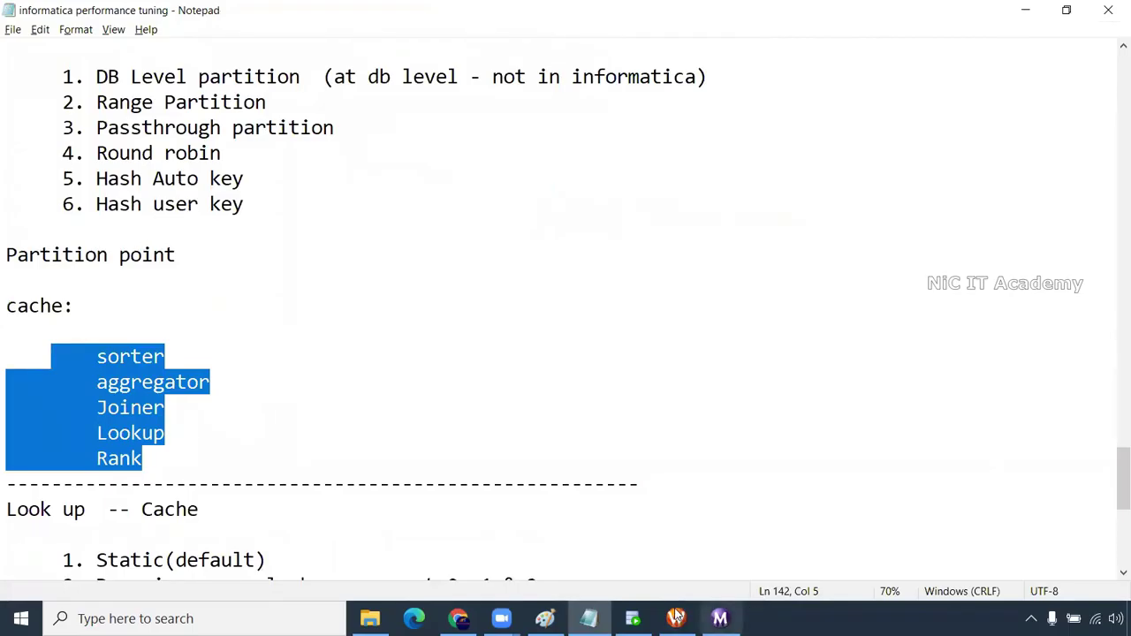
{"action": "left_click", "coordinate": [676, 619]}
Open the s_m_Sorter session's partition points and select SRTTRANS
{"action": "double_click", "coordinate": [593, 167]}
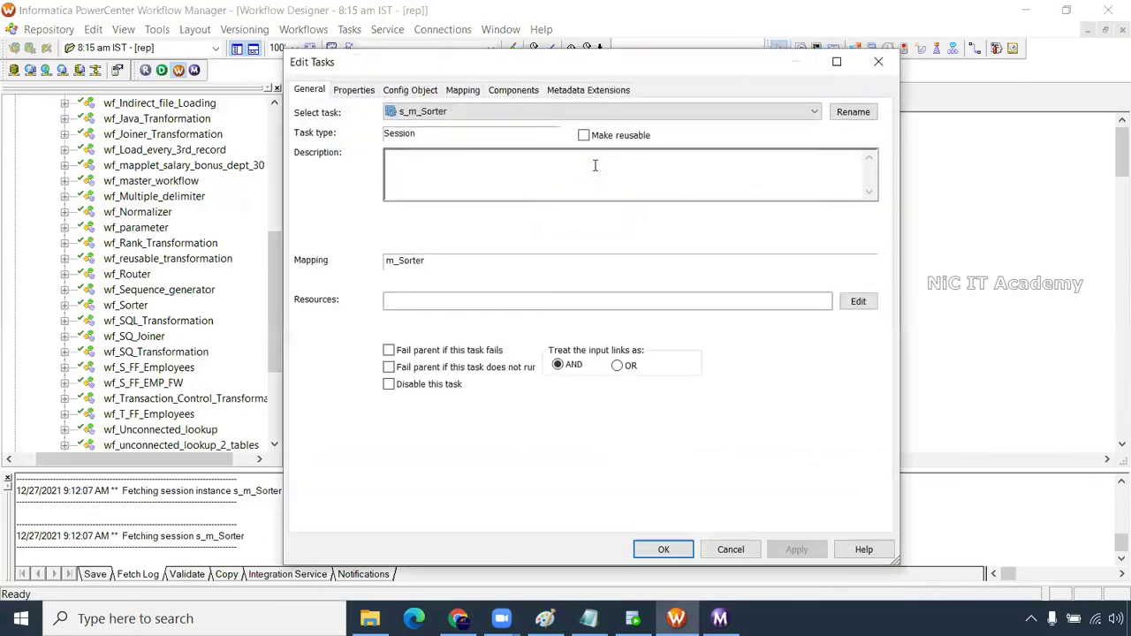
{"action": "left_click", "coordinate": [462, 89]}
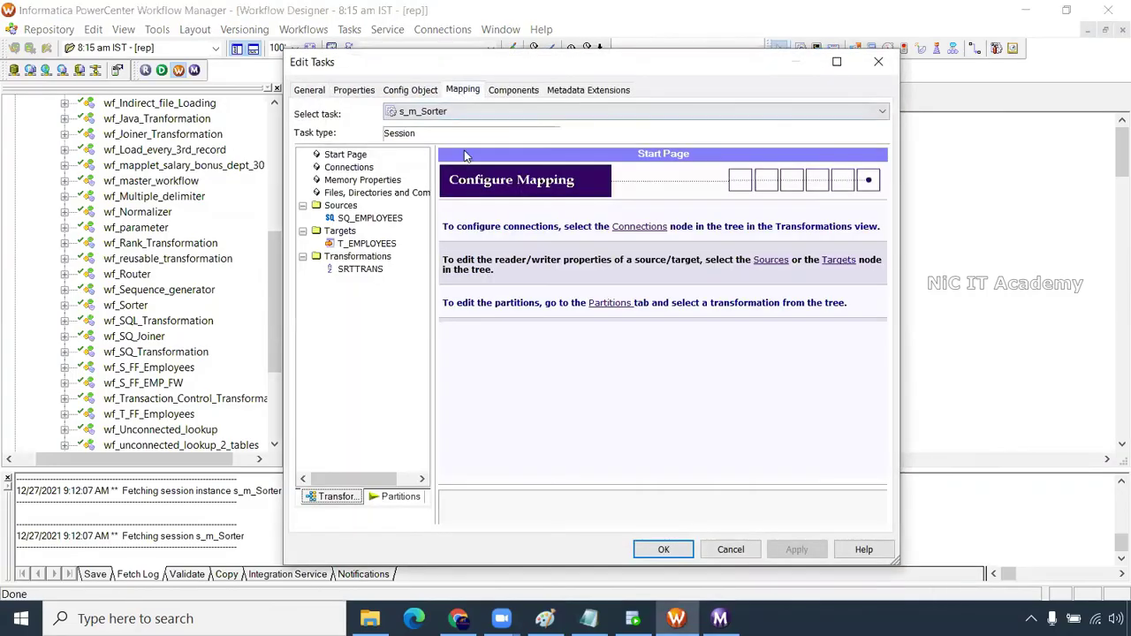
{"action": "left_click", "coordinate": [367, 244]}
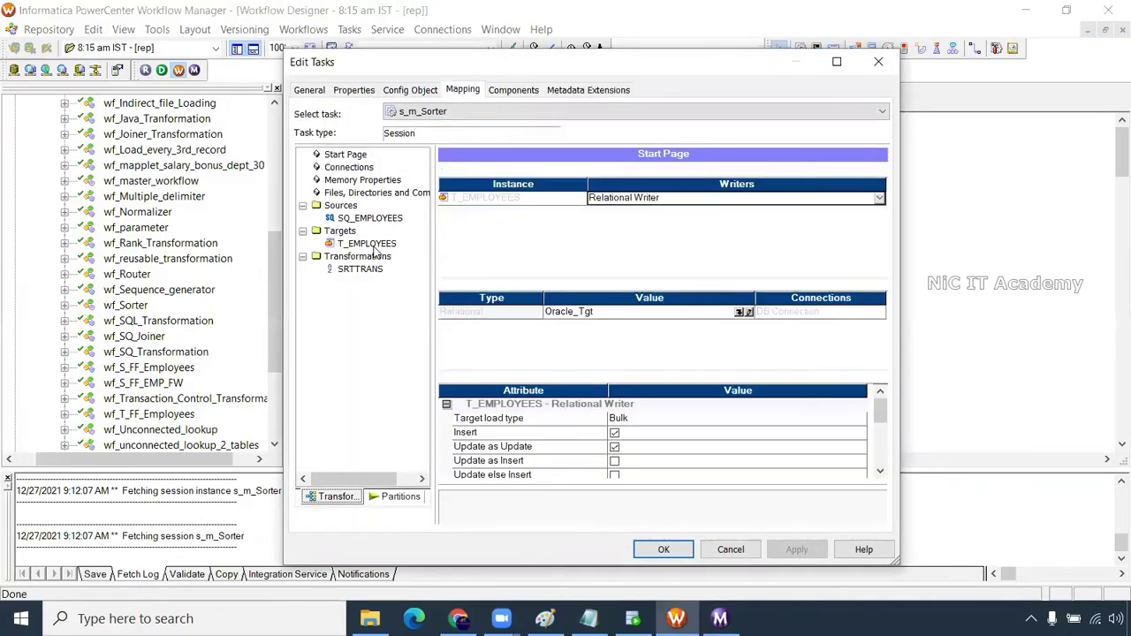
{"action": "left_click", "coordinate": [395, 220]}
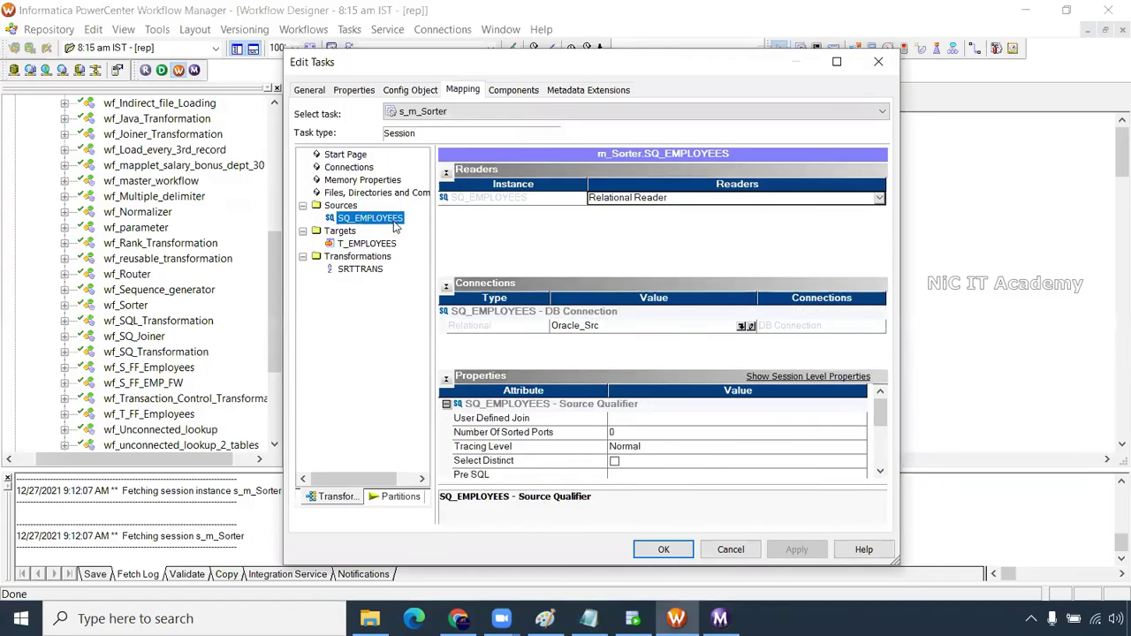
{"action": "left_click", "coordinate": [412, 500]}
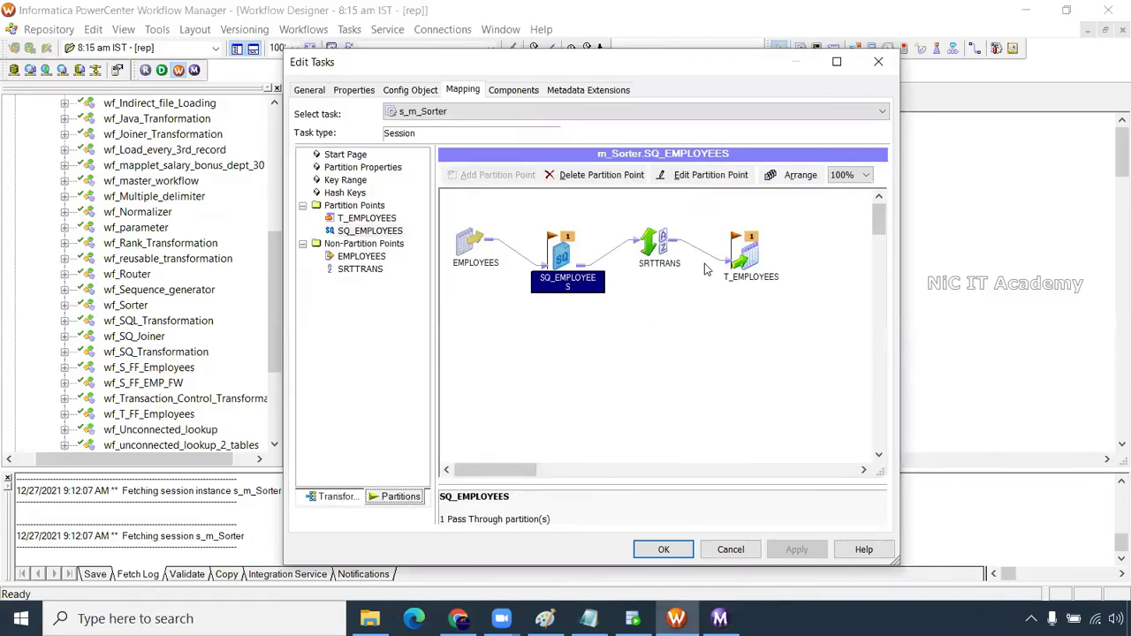
{"action": "left_click", "coordinate": [662, 251]}
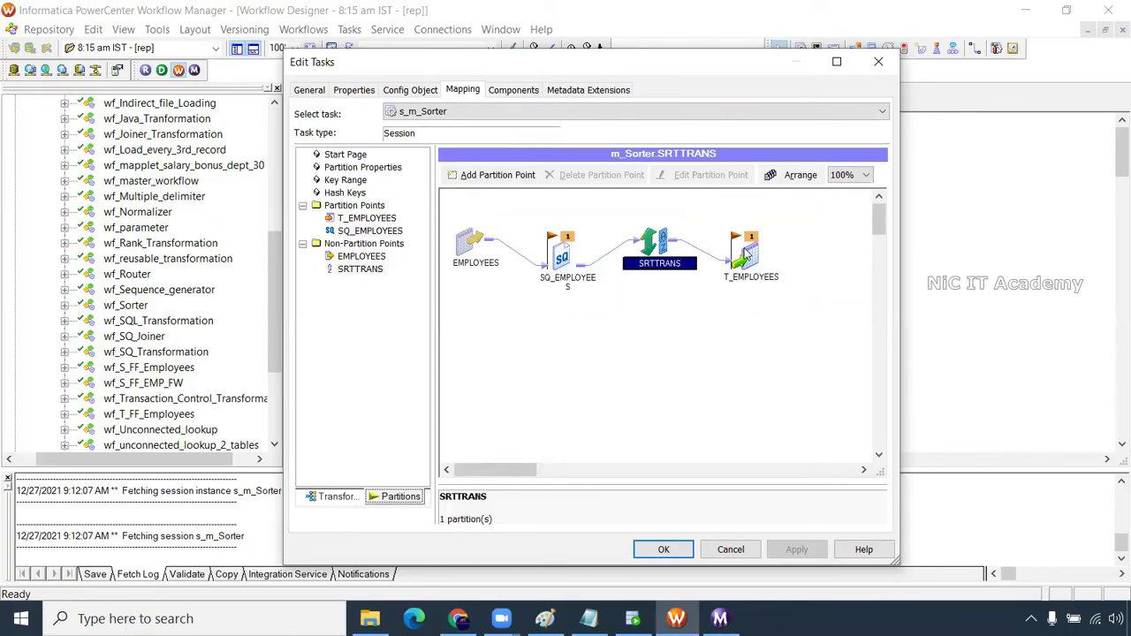
Add a SRTTRANS partition point with three Hash Auto Keys partitions and apply
{"action": "left_click", "coordinate": [496, 177]}
{"action": "left_click", "coordinate": [659, 163]}
{"action": "left_click", "coordinate": [659, 164]}
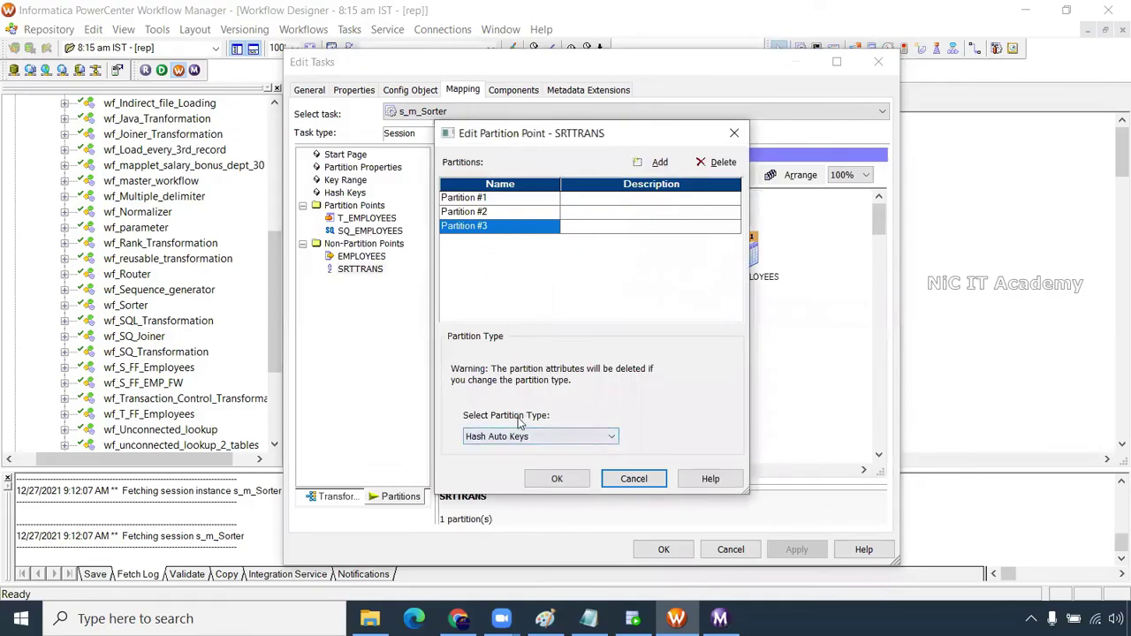
{"action": "left_click", "coordinate": [556, 479]}
{"action": "left_click", "coordinate": [570, 258]}
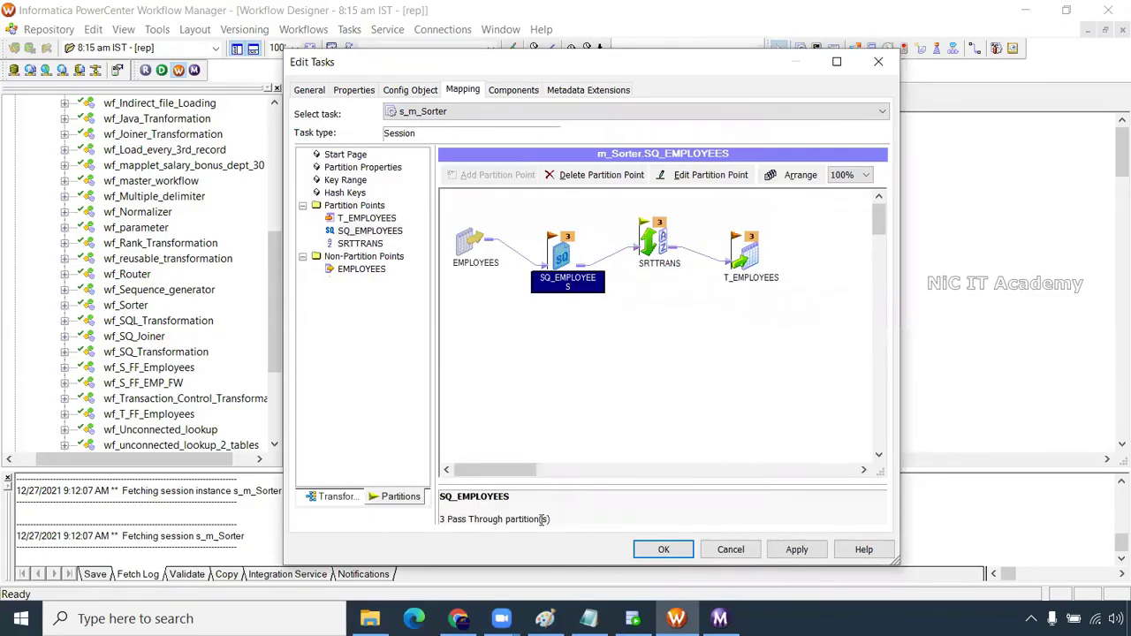
{"action": "left_click", "coordinate": [808, 556]}
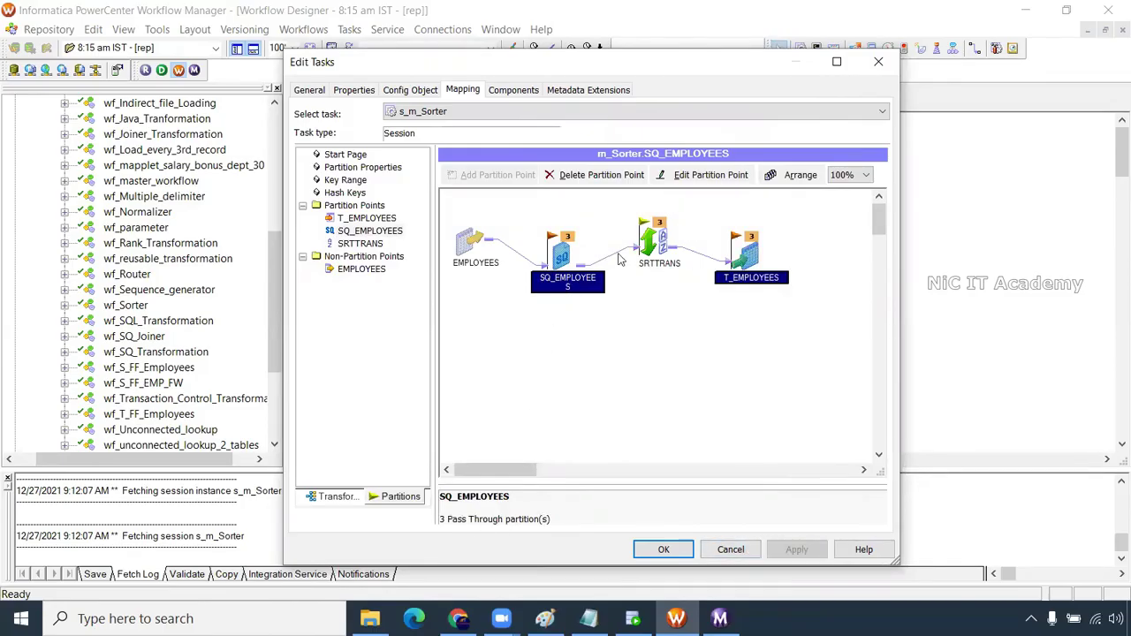
Verify the SRTTRANS partition type and open the SQ_EMPLOYEES source settings
{"action": "left_click", "coordinate": [652, 253]}
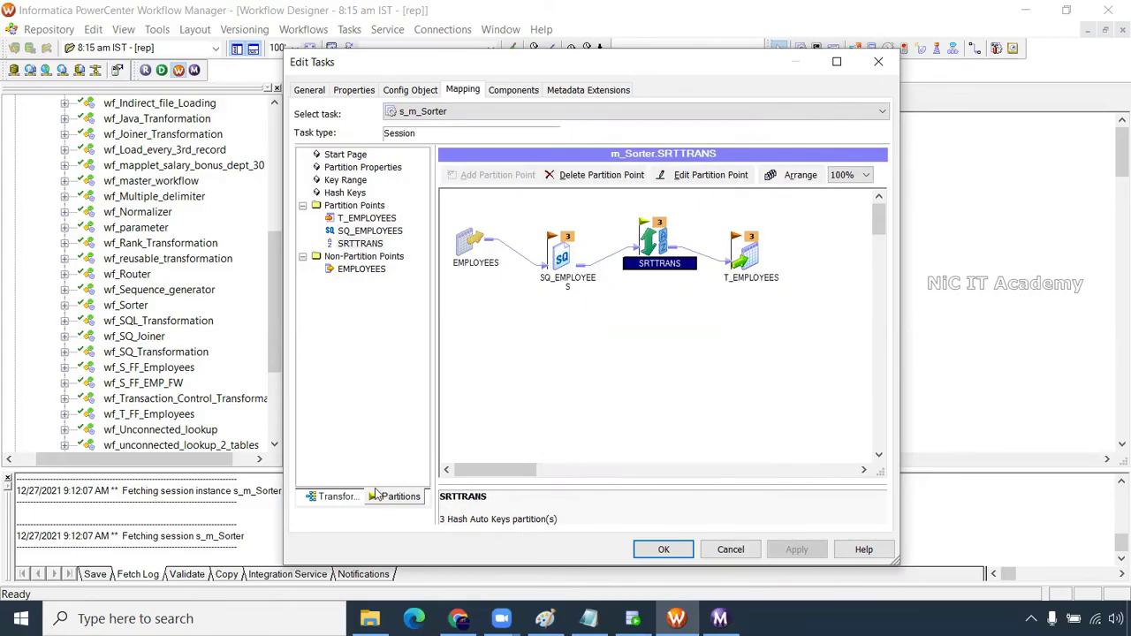
{"action": "left_click", "coordinate": [339, 496]}
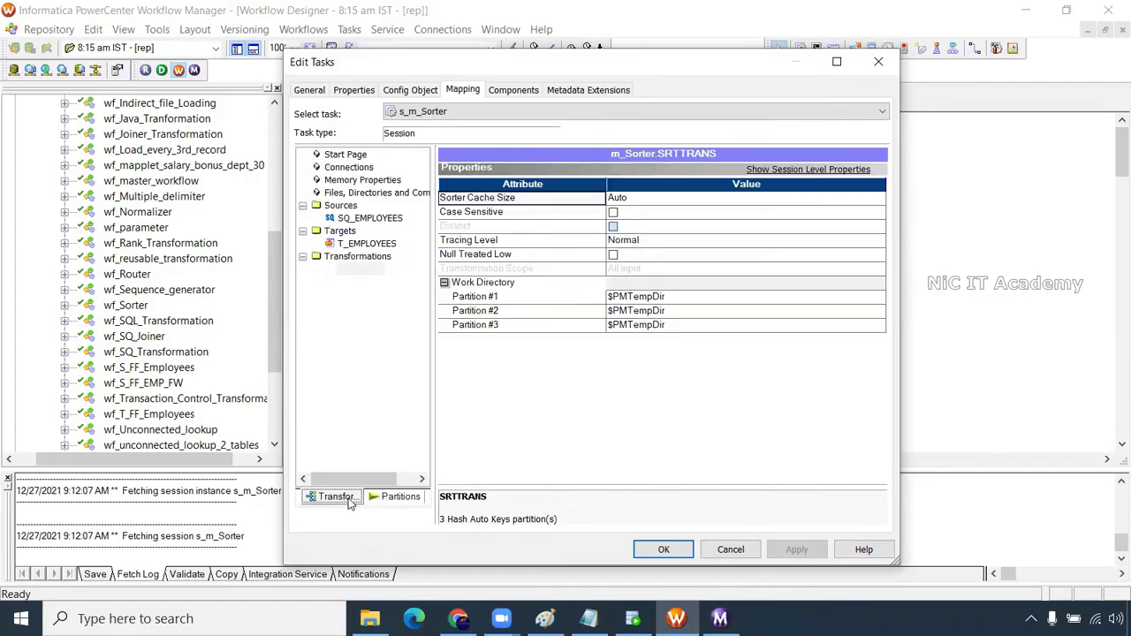
{"action": "left_click", "coordinate": [382, 221]}
{"action": "scroll", "coordinate": [733, 449], "scroll_direction": "down", "scroll_amount": 5}
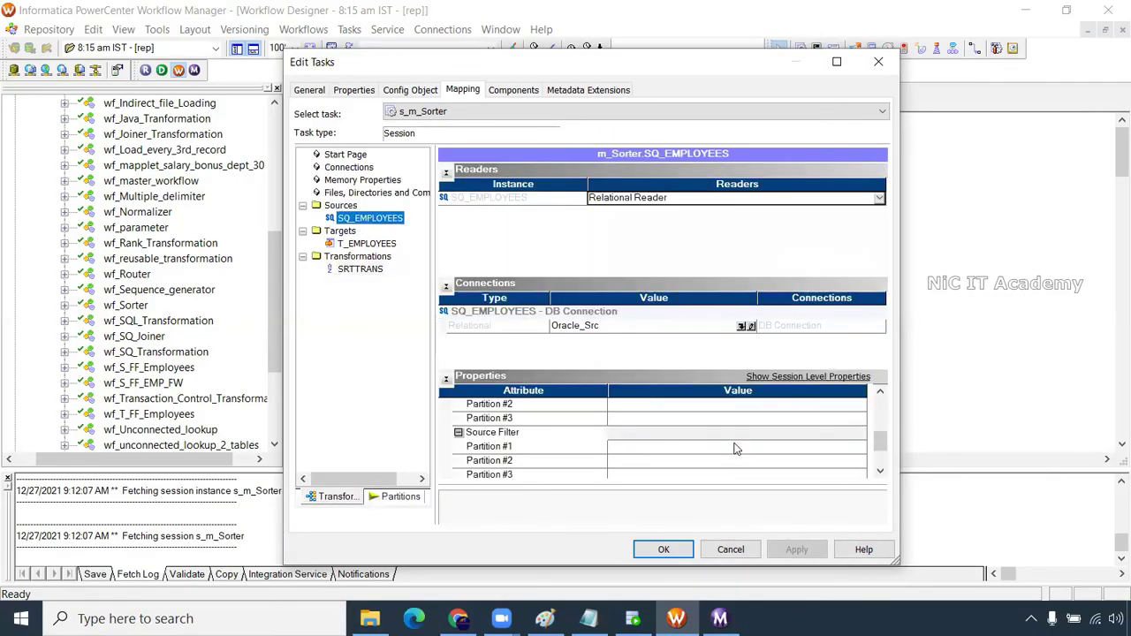
Set Partition #1 and #2 source filters to mod(EMPLOYEES.EMPLOYEE_ID,3)=0 and =1
{"action": "left_click", "coordinate": [630, 451]}
{"action": "left_click", "coordinate": [862, 446]}
{"action": "type", "text": "mod(EMPLOYEES.EMPLOYEE_ID,3)=0"}
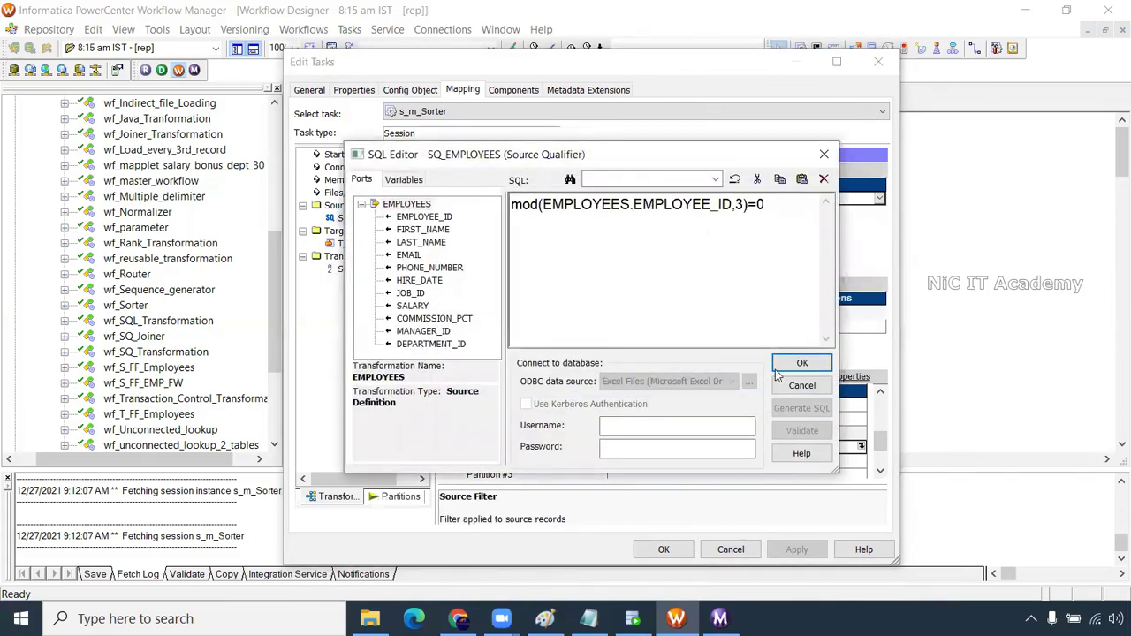
{"action": "left_click", "coordinate": [800, 364]}
{"action": "left_click", "coordinate": [822, 446]}
{"action": "left_click", "coordinate": [548, 232]}
{"action": "type", "text": "mod(EMPLOYEES.EMPLOYEE_ID,3)=1"}
{"action": "left_click", "coordinate": [801, 363]}
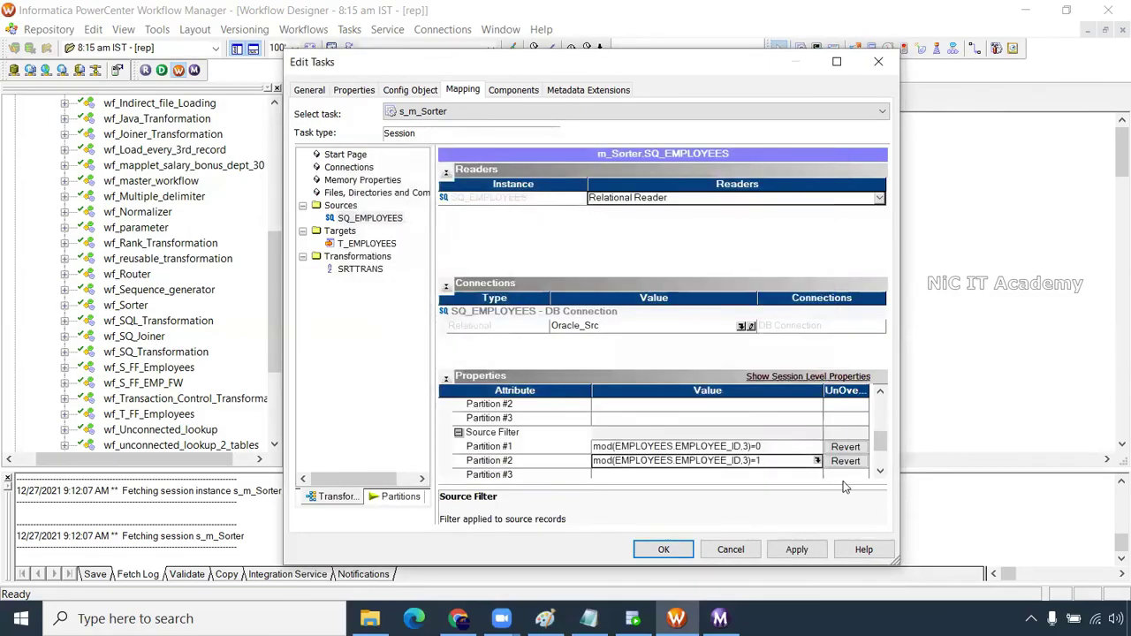
Set Partition #3's filter to mod(EMPLOYEES.EMPLOYEE_ID,3)=2, apply, and save wf_Sorter
{"action": "left_click", "coordinate": [795, 475]}
{"action": "left_click", "coordinate": [818, 474]}
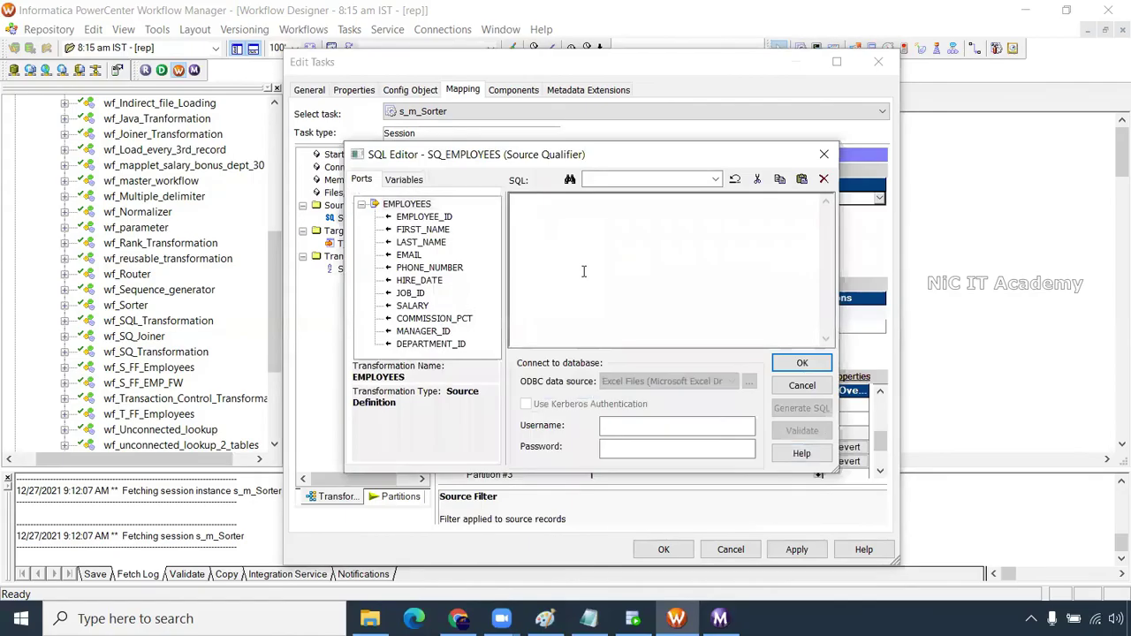
{"action": "left_click", "coordinate": [583, 271]}
{"action": "type", "text": "mod(EMPLOYEES.EMPLOYEE_ID,3)=1"}
{"action": "key", "text": "BackSpace"}
{"action": "type", "text": "2"}
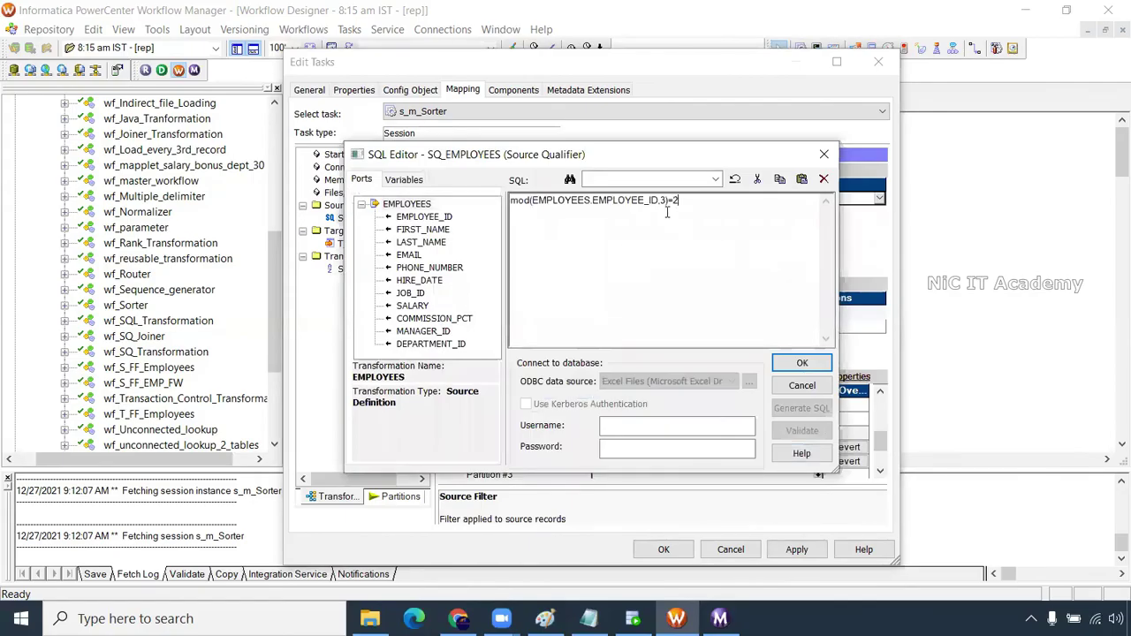
{"action": "left_click", "coordinate": [801, 363]}
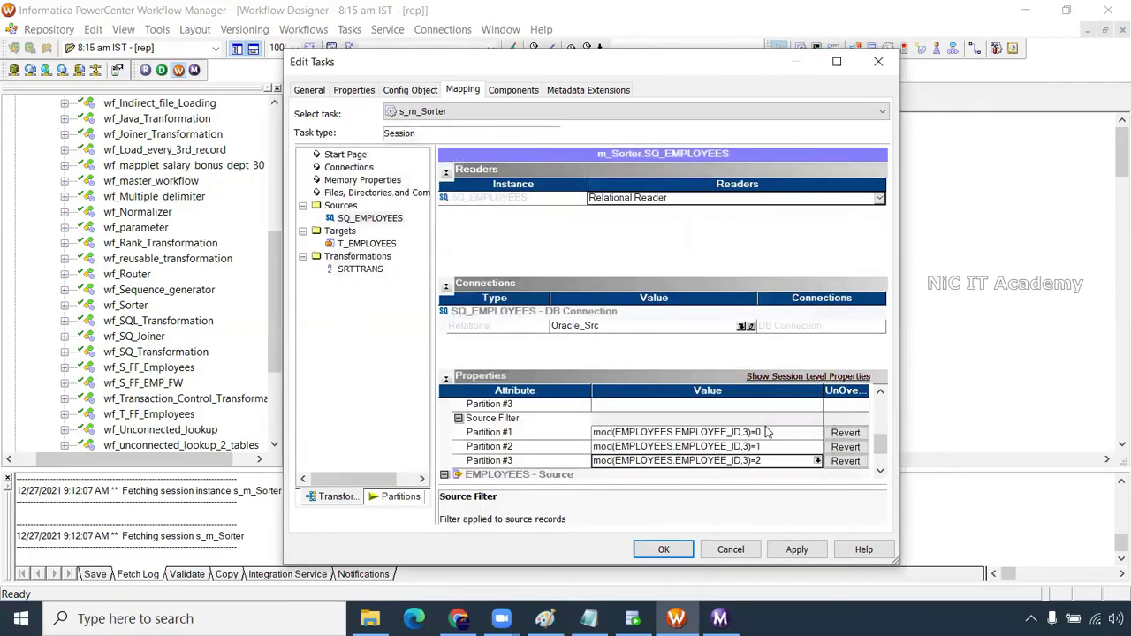
{"action": "left_click", "coordinate": [796, 550]}
{"action": "left_click", "coordinate": [664, 550]}
{"action": "key", "text": "ctrl+s"}
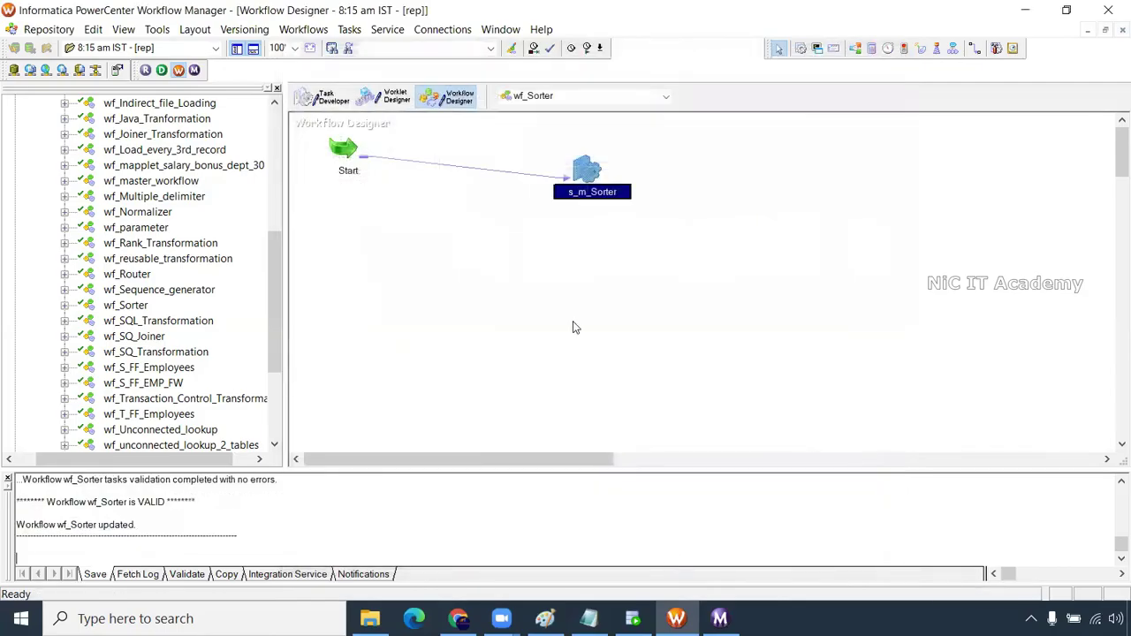
Start wf_Sorter and open its running s_m_Sorter session in Workflow Monitor
{"action": "right_click", "coordinate": [536, 244]}
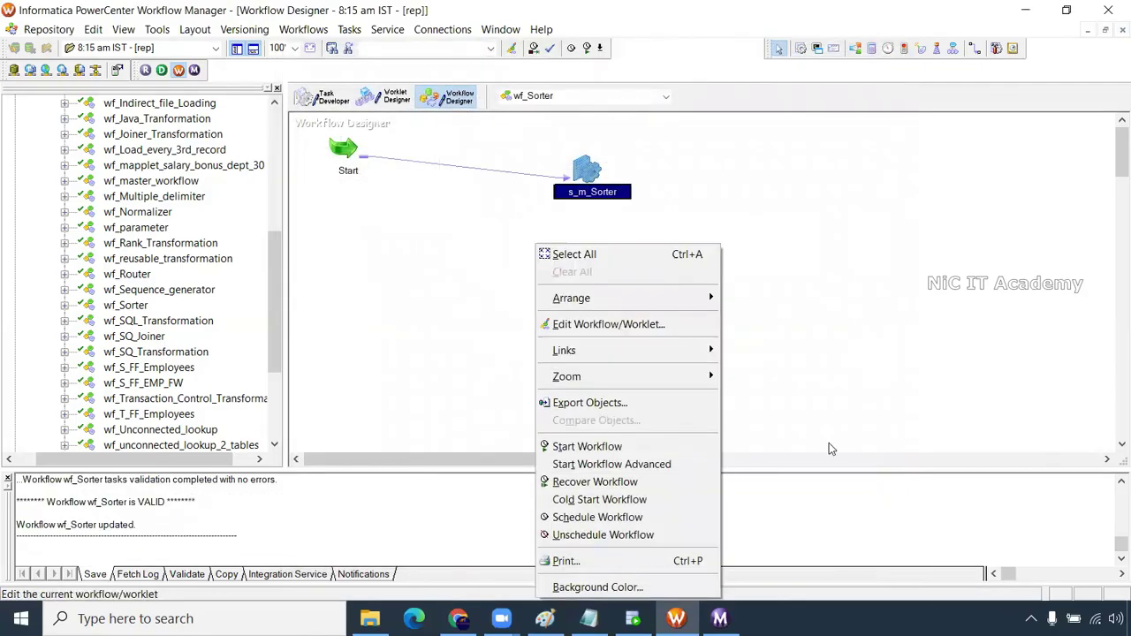
{"action": "left_click", "coordinate": [610, 447]}
{"action": "mouse_move", "coordinate": [720, 619]}
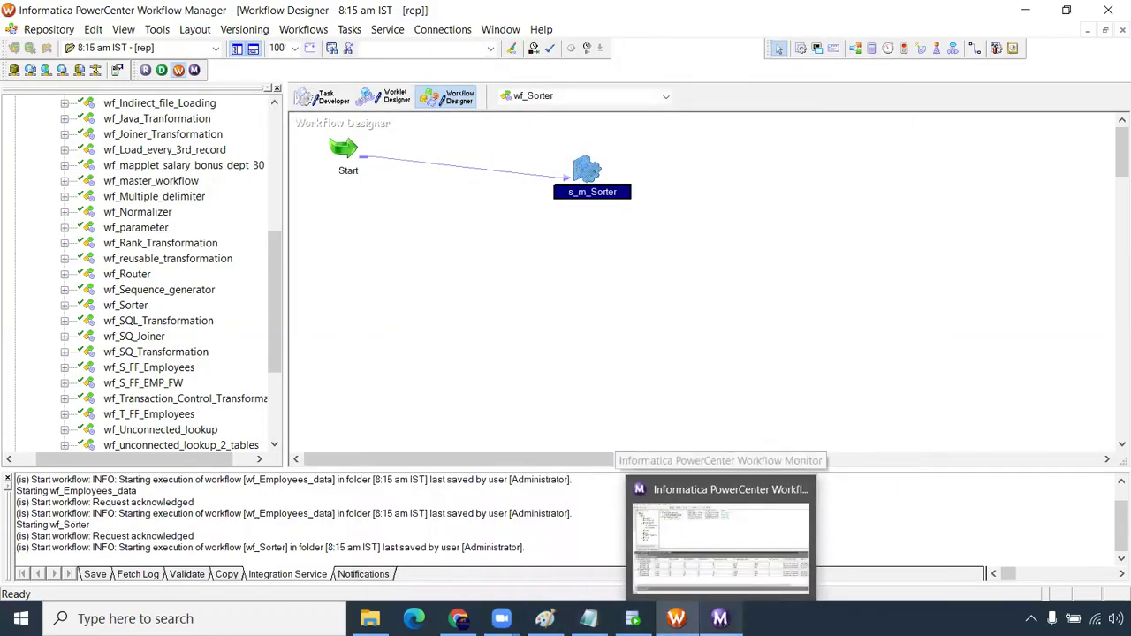
{"action": "left_click", "coordinate": [673, 487]}
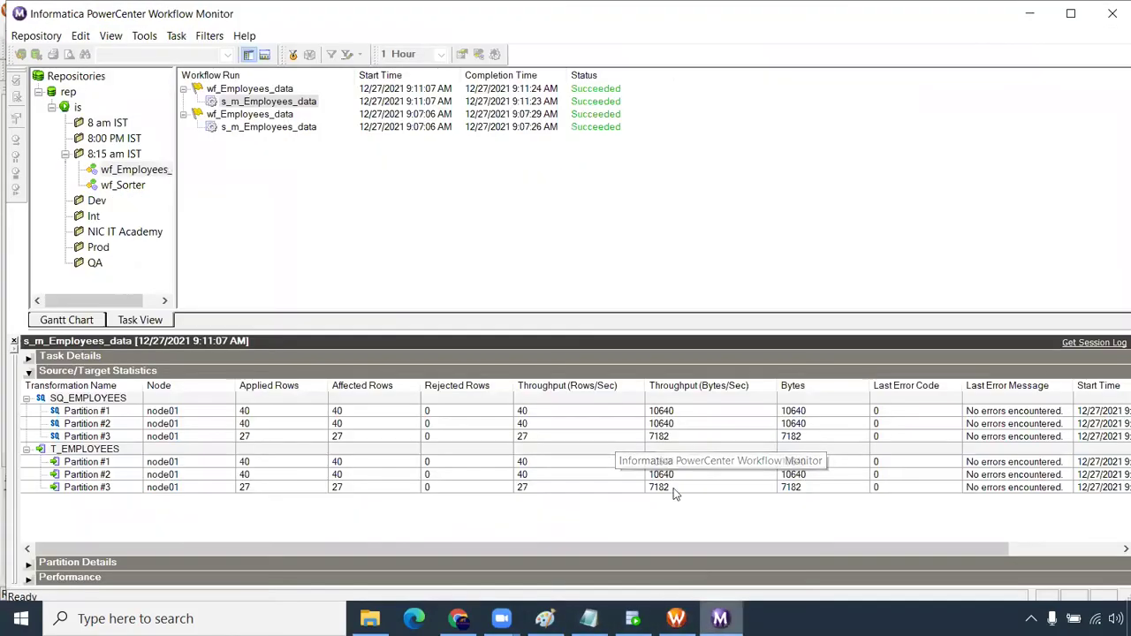
{"action": "left_click", "coordinate": [124, 185]}
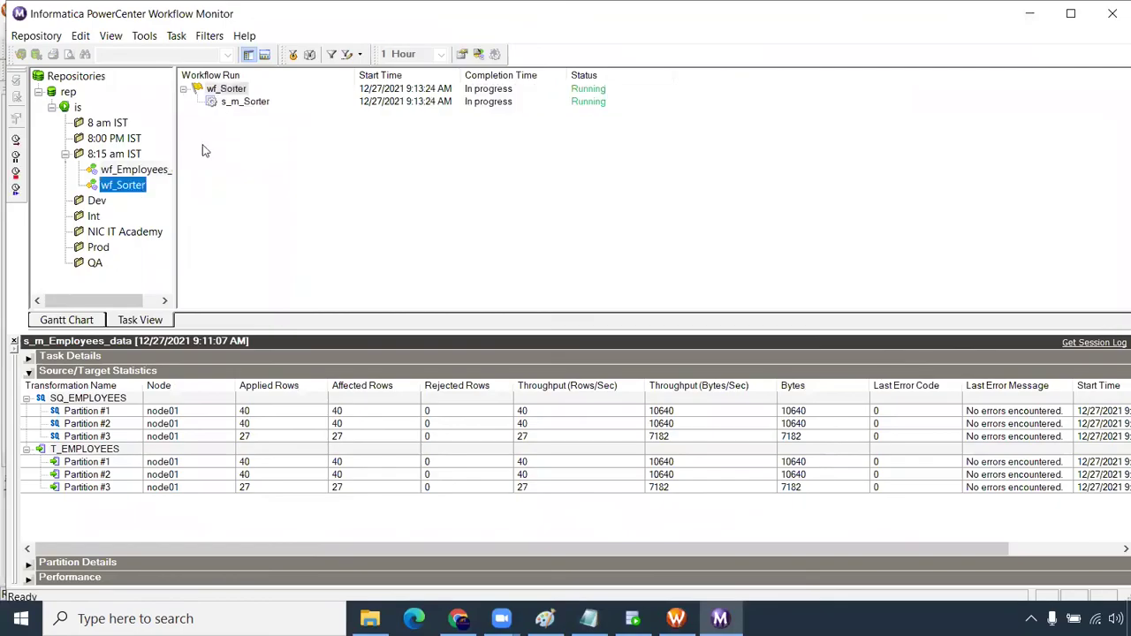
{"action": "left_click", "coordinate": [243, 101]}
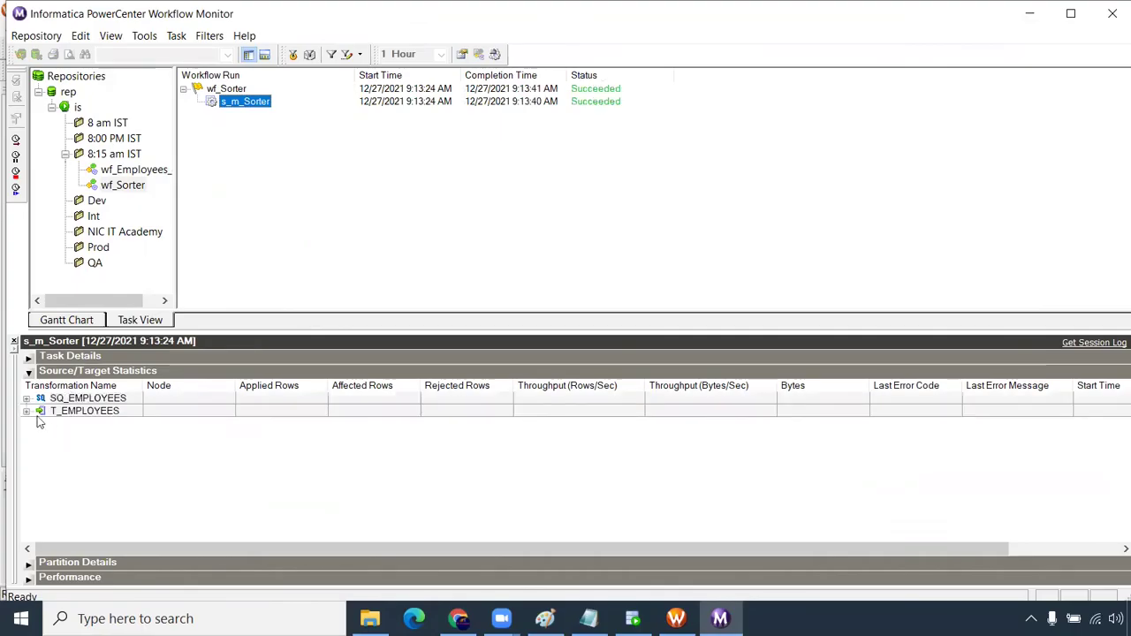
Expand partition statistics: SQ_EMPLOYEES reads 35, 36, 36 rows; T_EMPLOYEES loads 29, 41, 37
{"action": "left_click", "coordinate": [26, 398]}
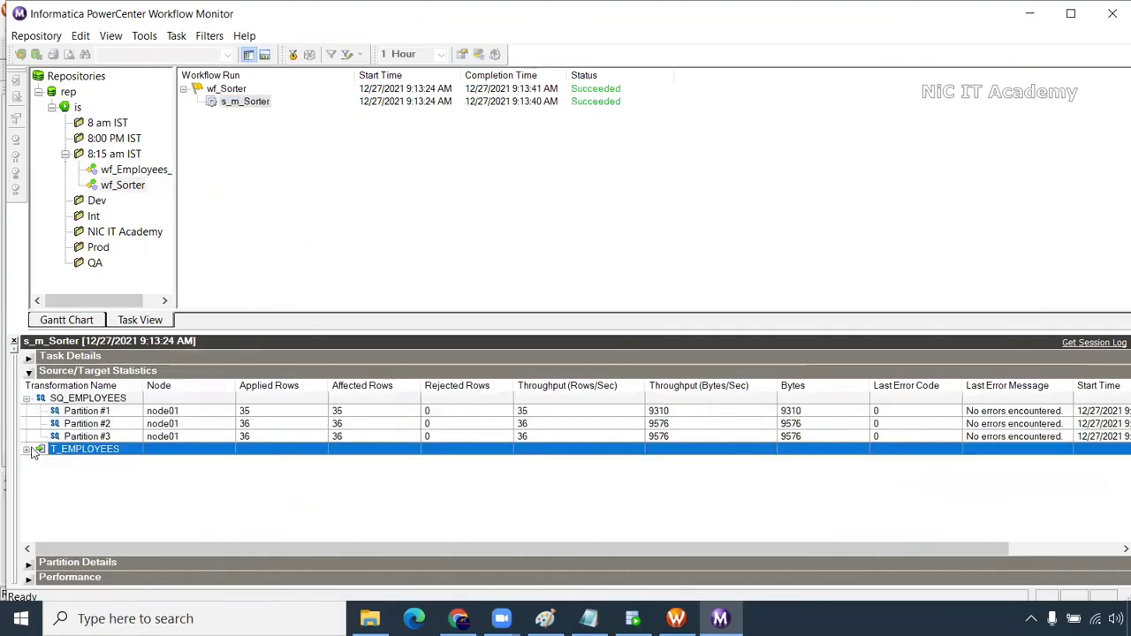
{"action": "left_click", "coordinate": [27, 450]}
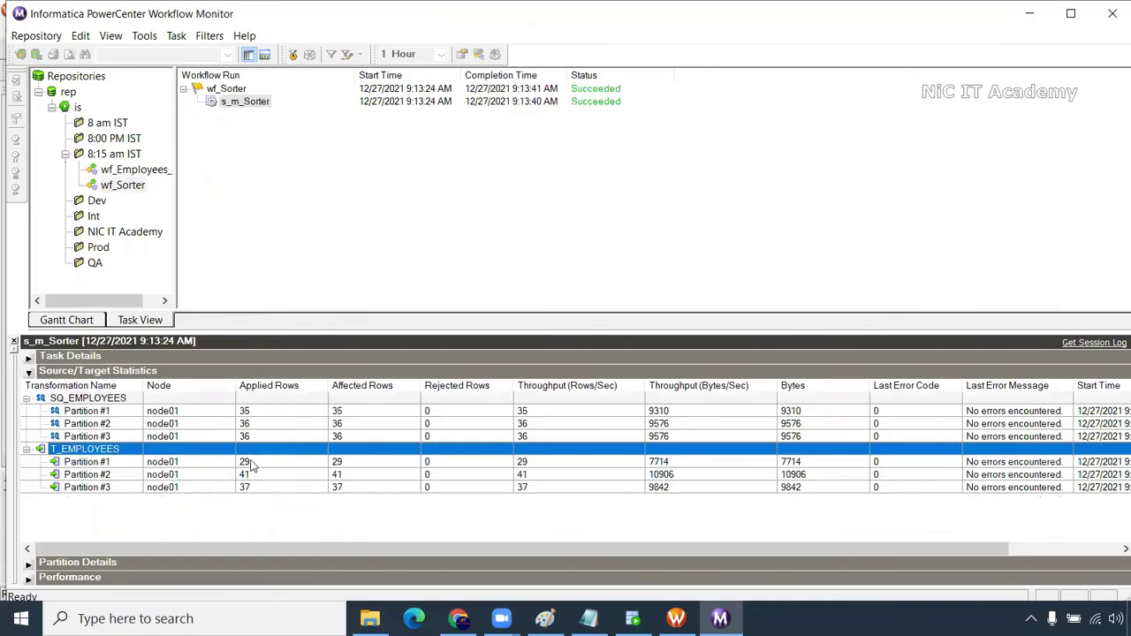
{"action": "left_click", "coordinate": [255, 463]}
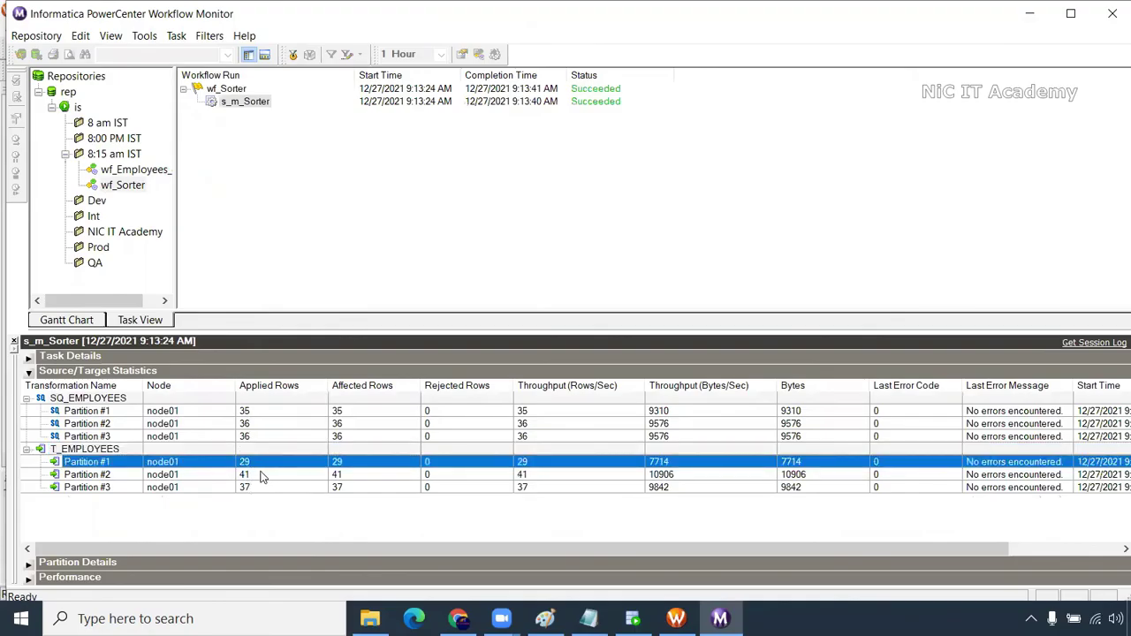
{"action": "left_click", "coordinate": [263, 476]}
{"action": "left_click", "coordinate": [261, 488]}
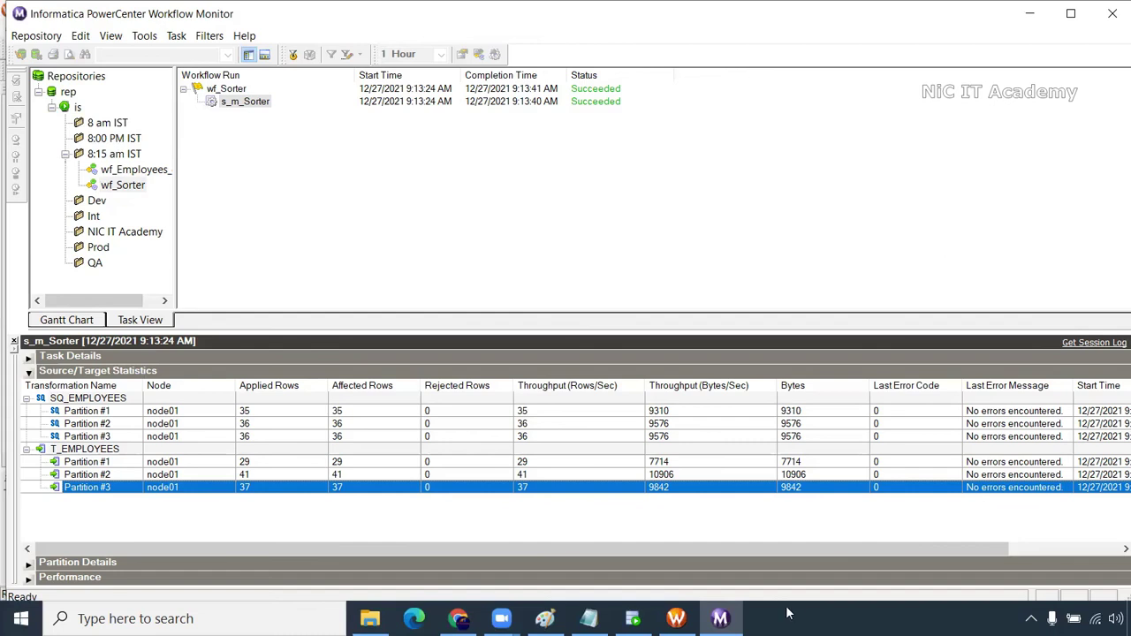
In the Notepad tuning notes, highlight the Partition type and Passthrough partition entries
{"action": "key", "text": "alt+Tab"}
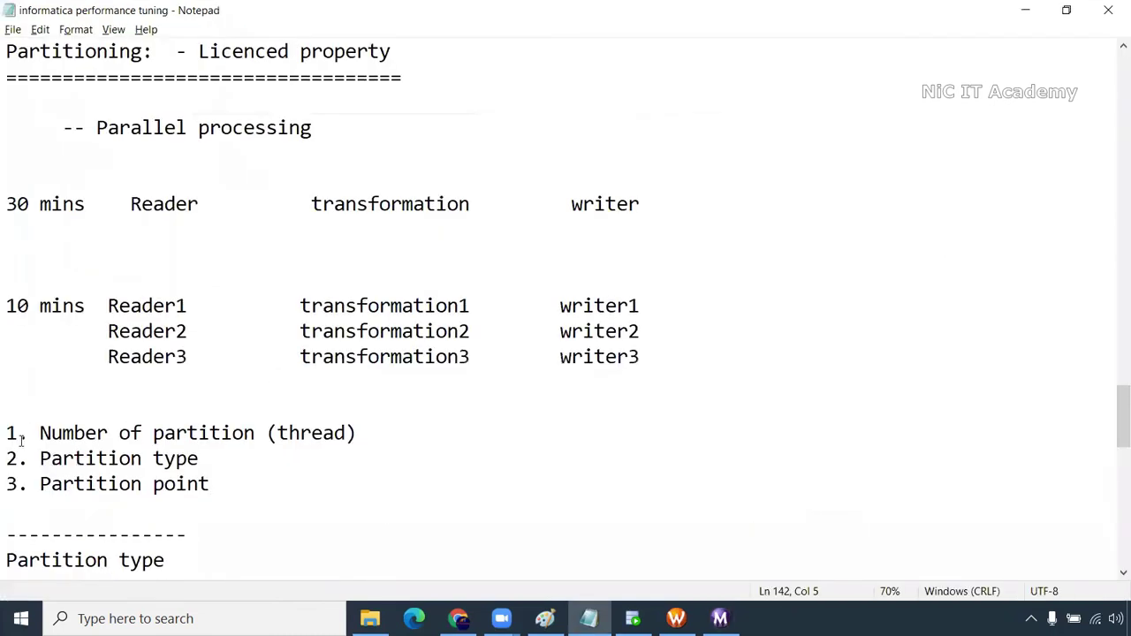
{"action": "left_click_drag", "start_coordinate": [15, 457], "coordinate": [199, 459]}
{"action": "left_click", "coordinate": [9, 485]}
{"action": "left_click_drag", "start_coordinate": [9, 485], "coordinate": [324, 489]}
{"action": "scroll", "coordinate": [97, 447], "scroll_direction": "down", "scroll_amount": 4}
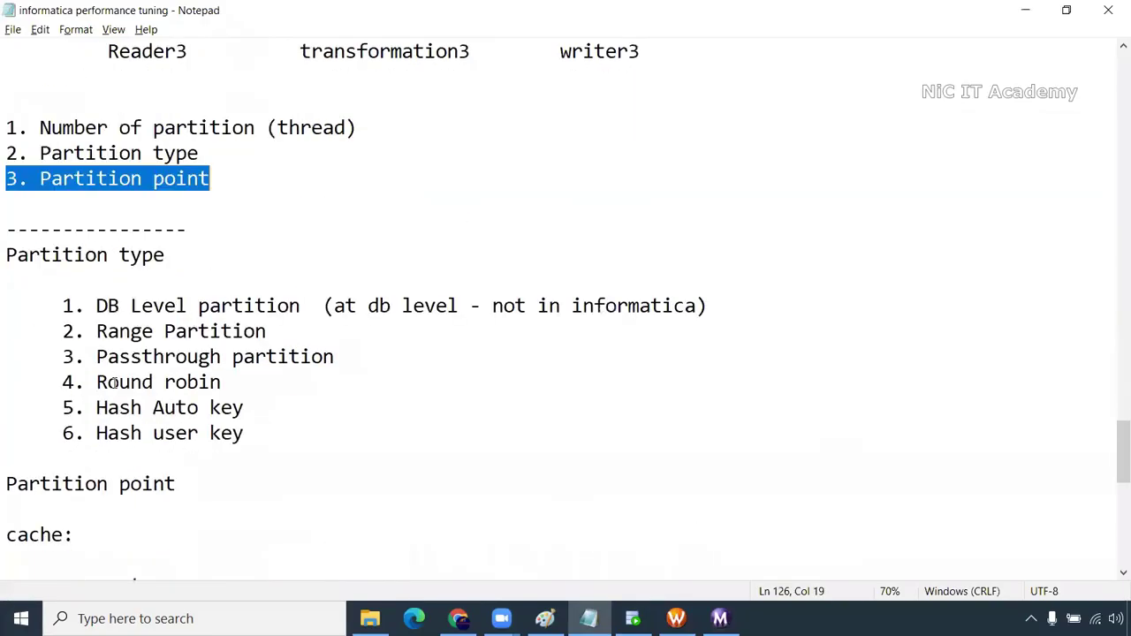
{"action": "left_click_drag", "start_coordinate": [344, 356], "coordinate": [95, 357]}
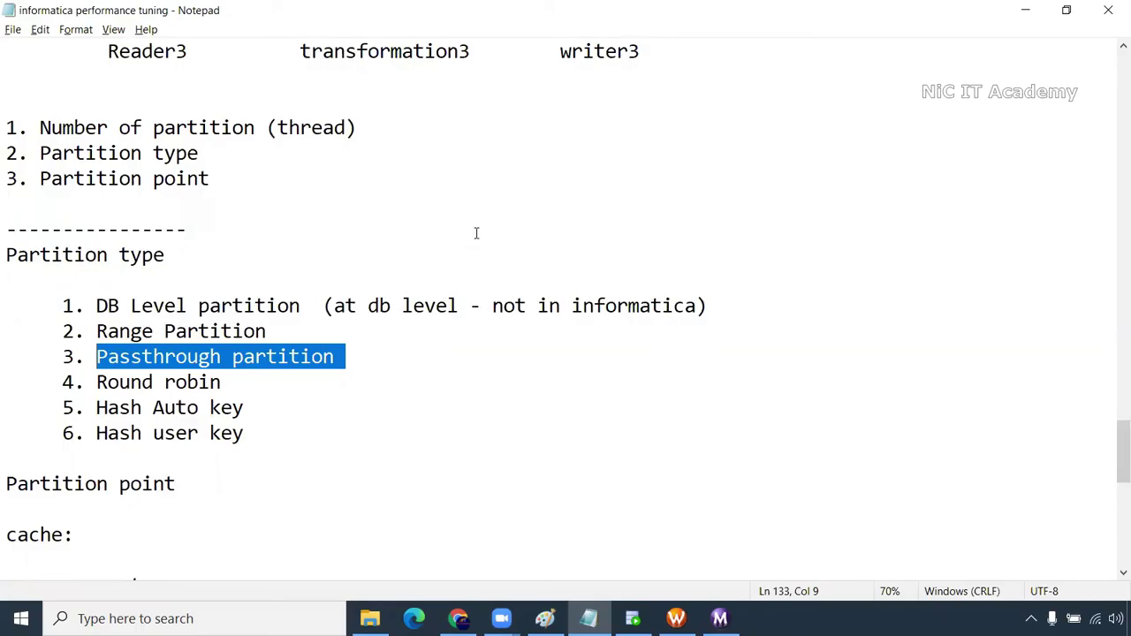
Return to the top of the notes, showing the Aggregator, Sorter, Rank, Lookup and Joiner list
{"action": "left_click", "coordinate": [503, 194]}
{"action": "scroll", "coordinate": [520, 362], "scroll_direction": "up", "scroll_amount": 15}
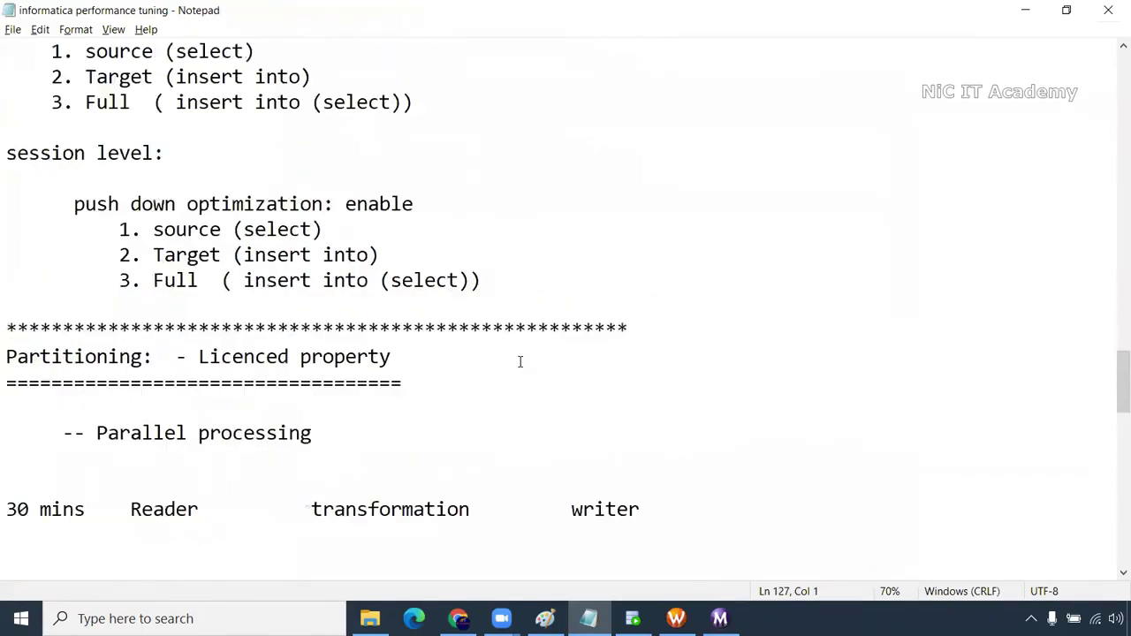
{"action": "scroll", "coordinate": [519, 362], "scroll_direction": "up", "scroll_amount": 10}
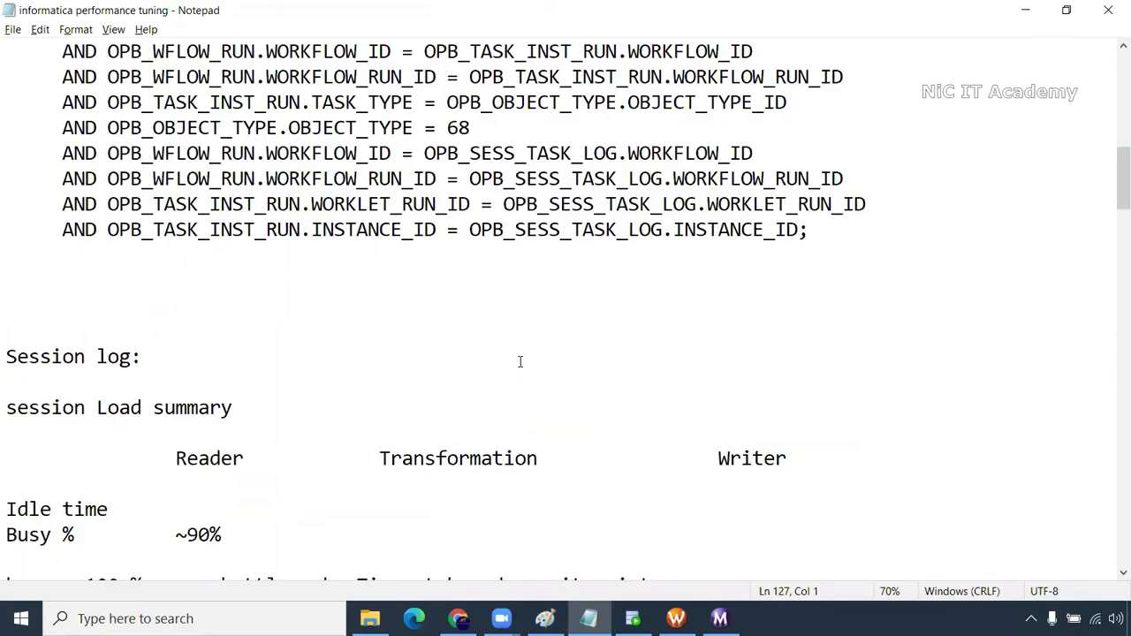
{"action": "scroll", "coordinate": [519, 362], "scroll_direction": "up", "scroll_amount": 9}
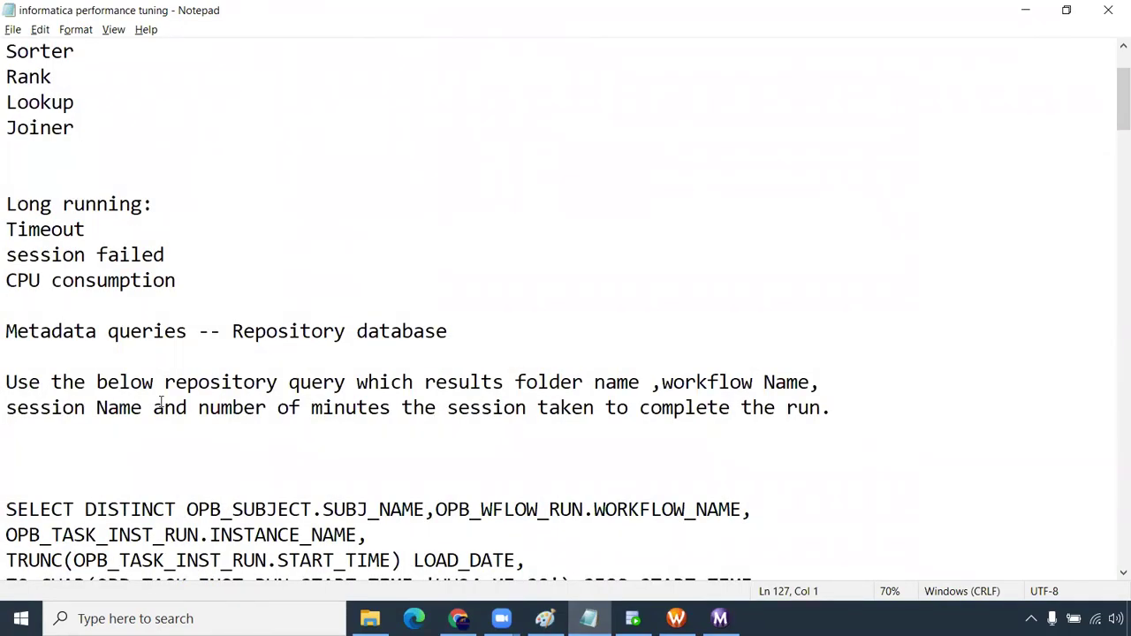
{"action": "scroll", "coordinate": [161, 402], "scroll_direction": "up", "scroll_amount": 2}
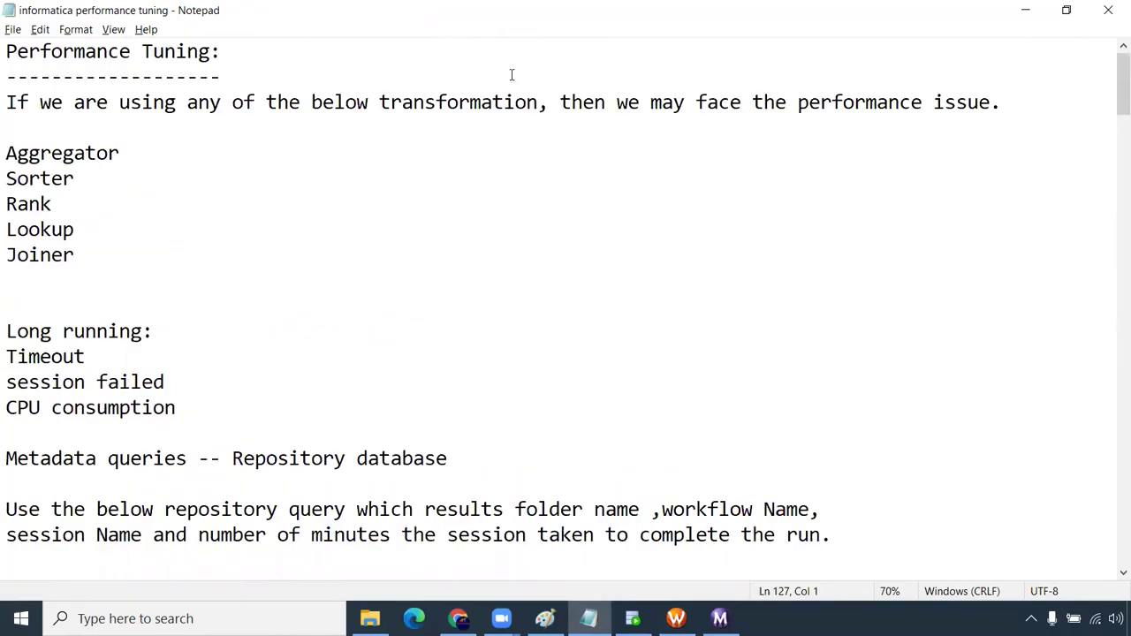